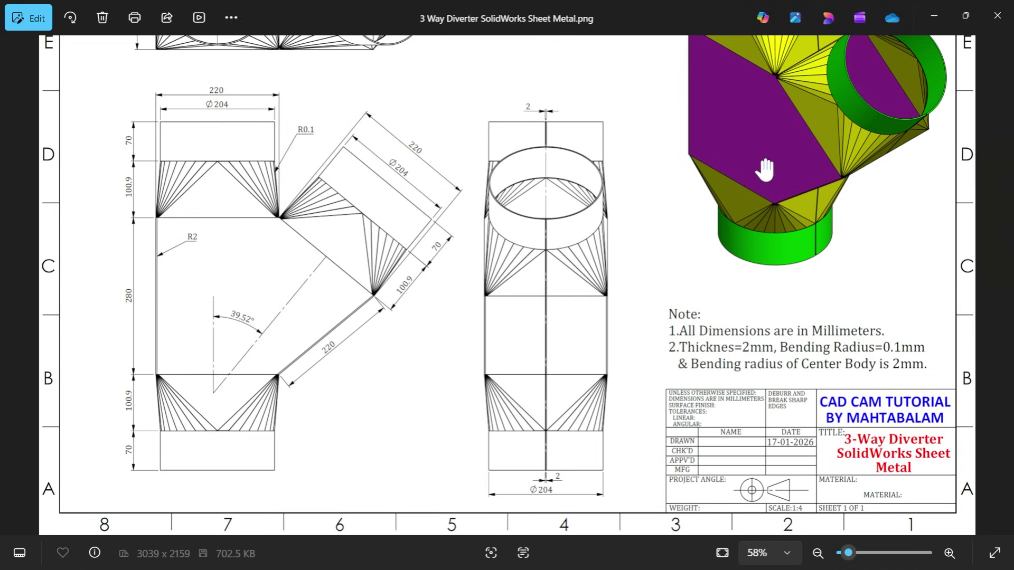
# Examine the 3-way diverter drawing's views, body and collar dimensions, gap, chord tolerance and manufacturing notes.
pyautogui.moveTo(764, 170); pyautogui.dragTo(730, 382)
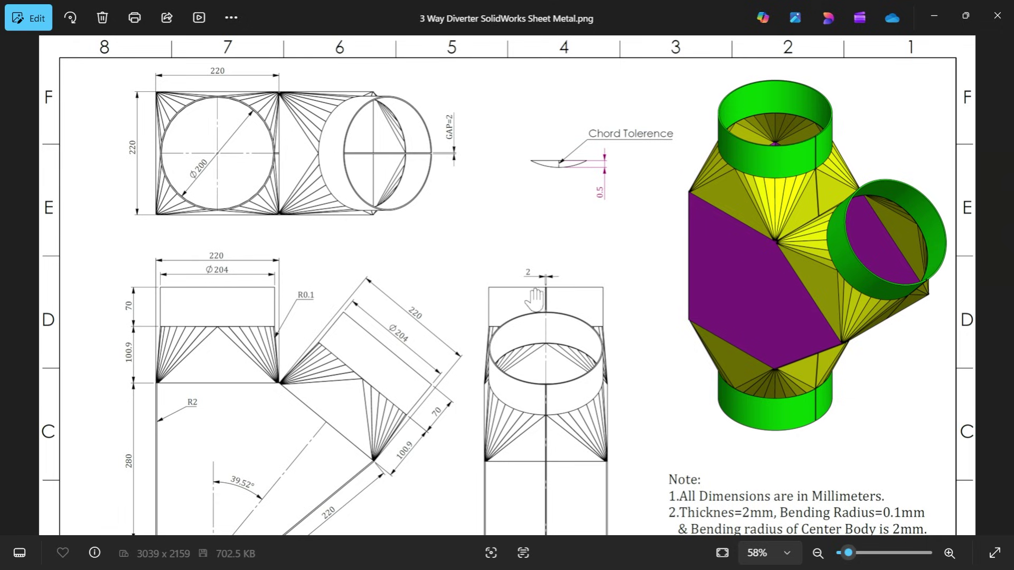
pyautogui.moveTo(493, 291); pyautogui.dragTo(581, 235)
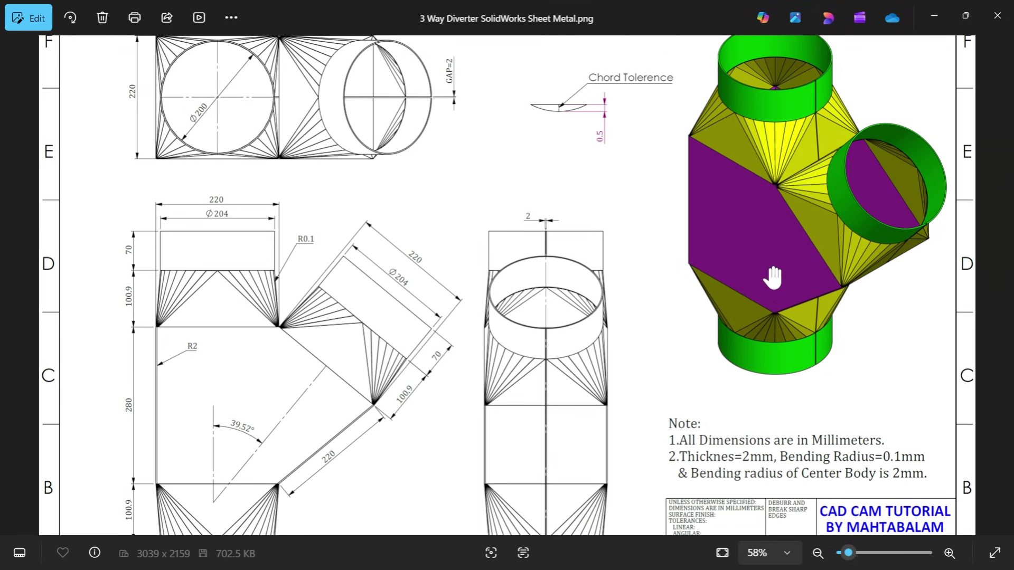
pyautogui.scroll(-1, 280, 317)
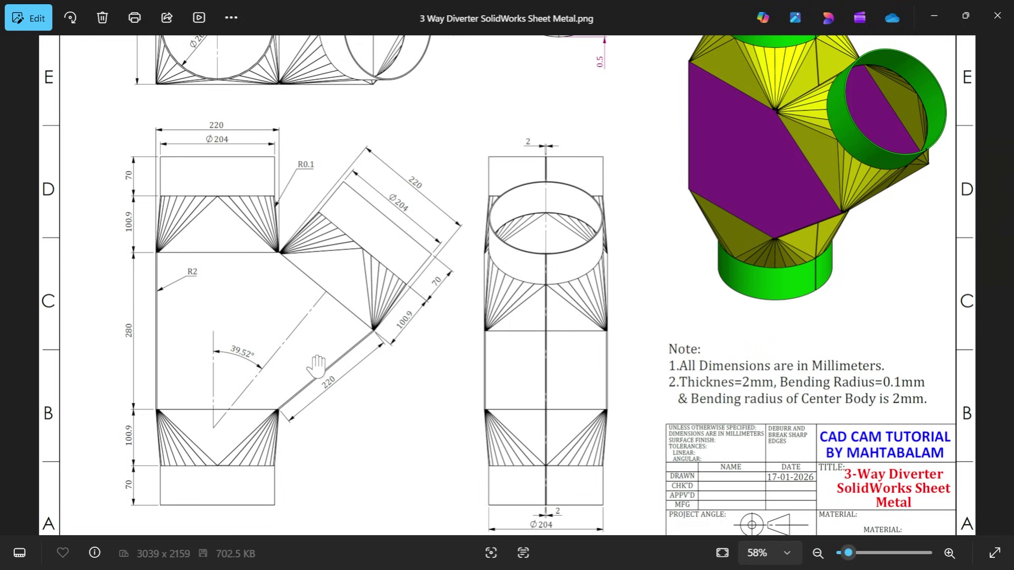
pyautogui.scroll(-2, 253, 236)
pyautogui.scroll(4, 171, 197)
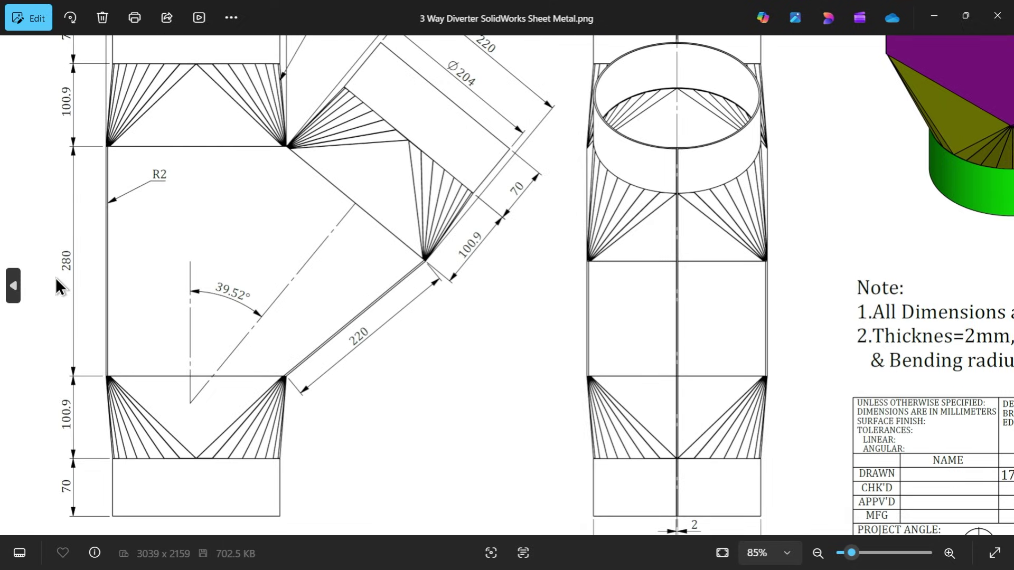
pyautogui.moveTo(215, 199); pyautogui.dragTo(226, 425)
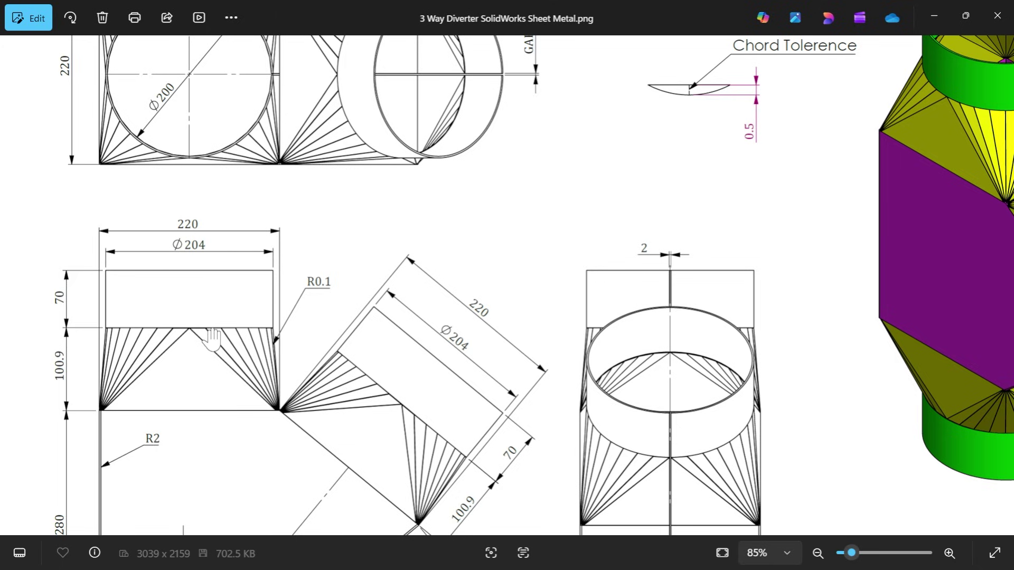
pyautogui.moveTo(241, 435); pyautogui.dragTo(252, 201)
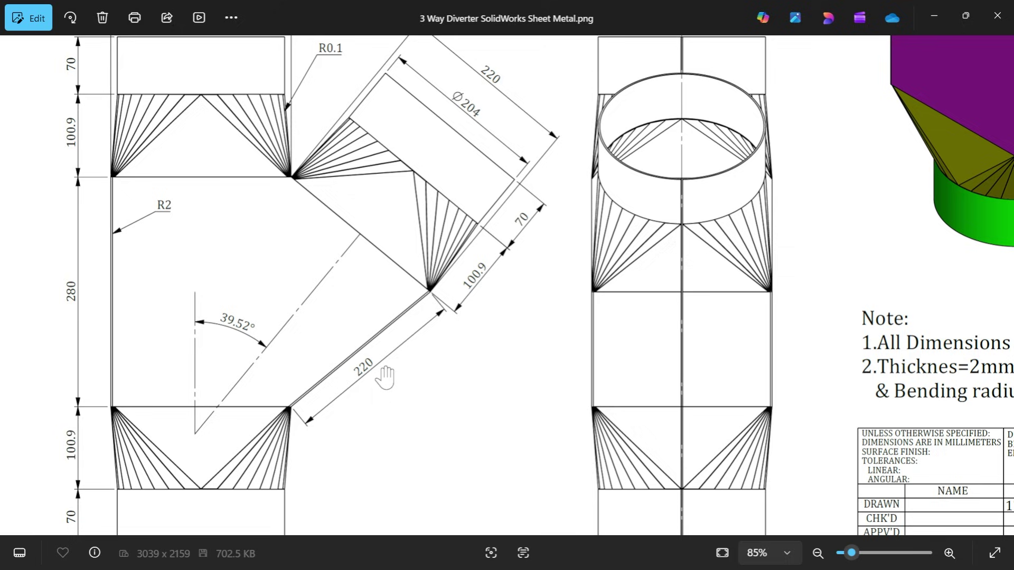
pyautogui.moveTo(379, 280); pyautogui.dragTo(338, 343)
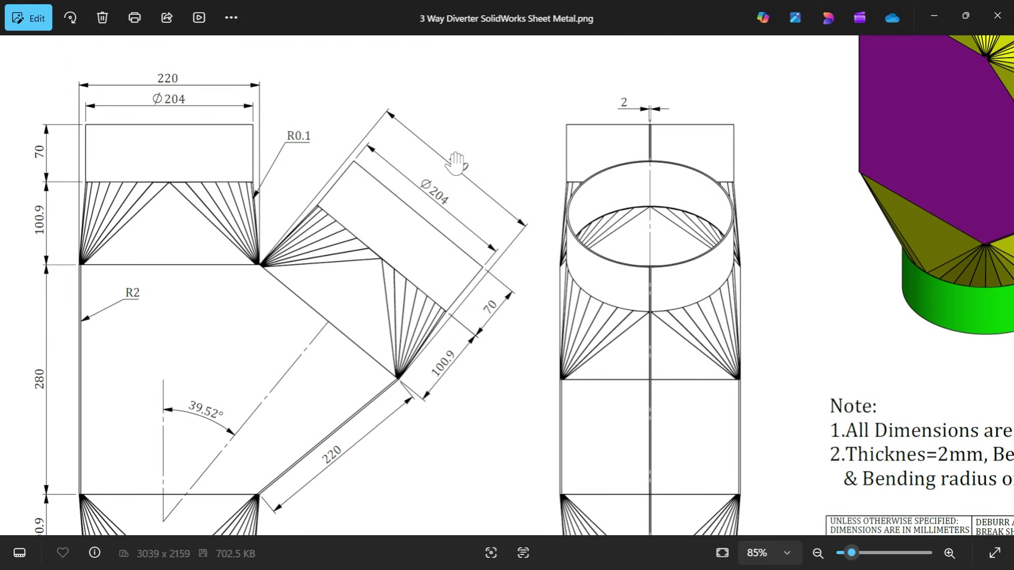
pyautogui.scroll(-3, 399, 264)
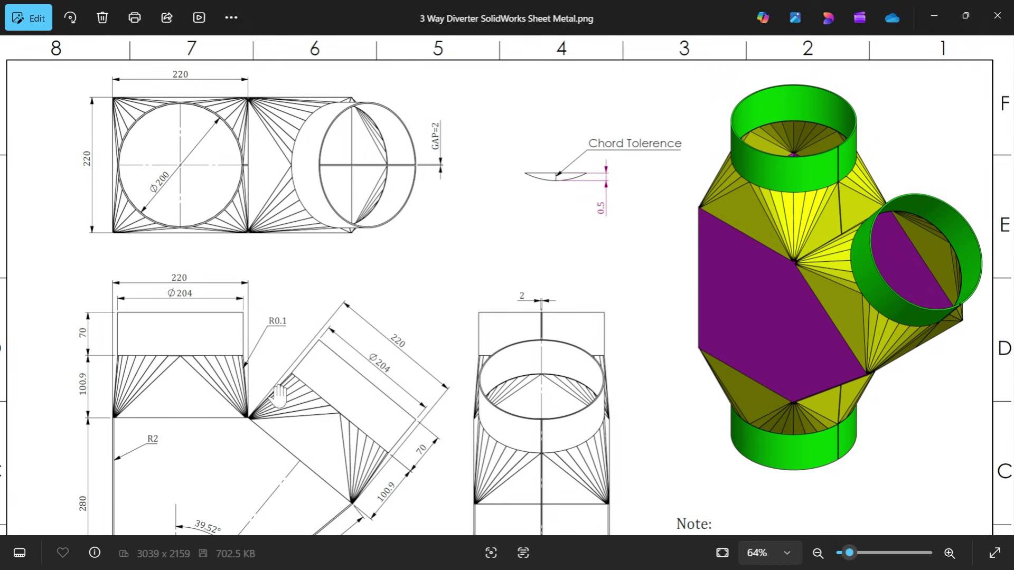
pyautogui.scroll(4, 420, 211)
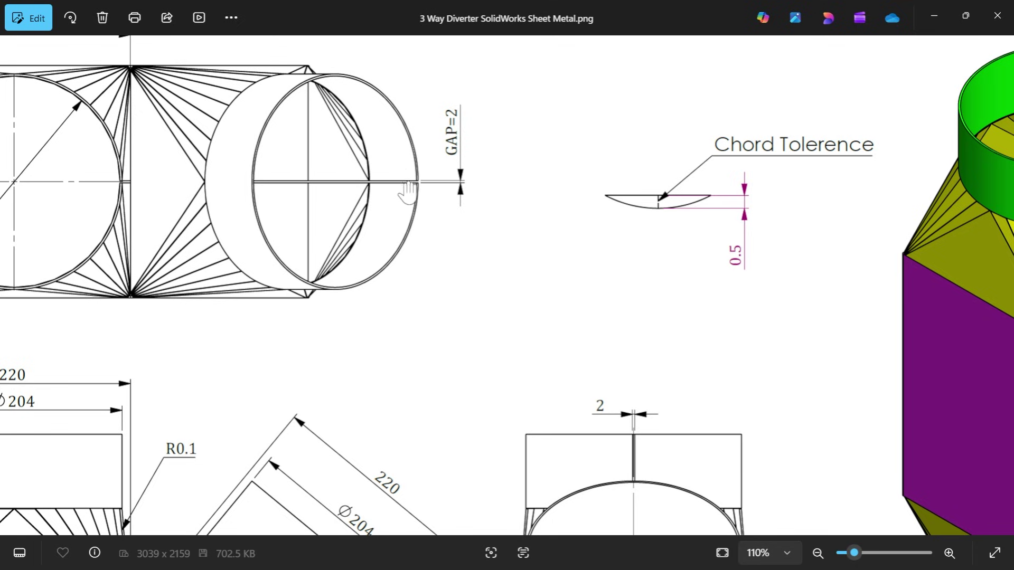
pyautogui.scroll(-4, 375, 199)
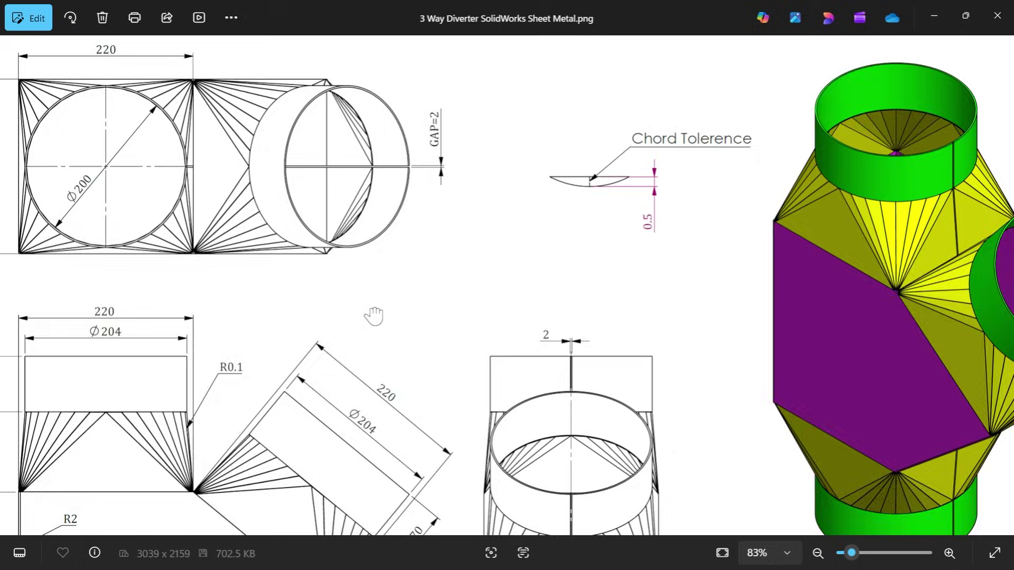
pyautogui.scroll(2, 411, 171)
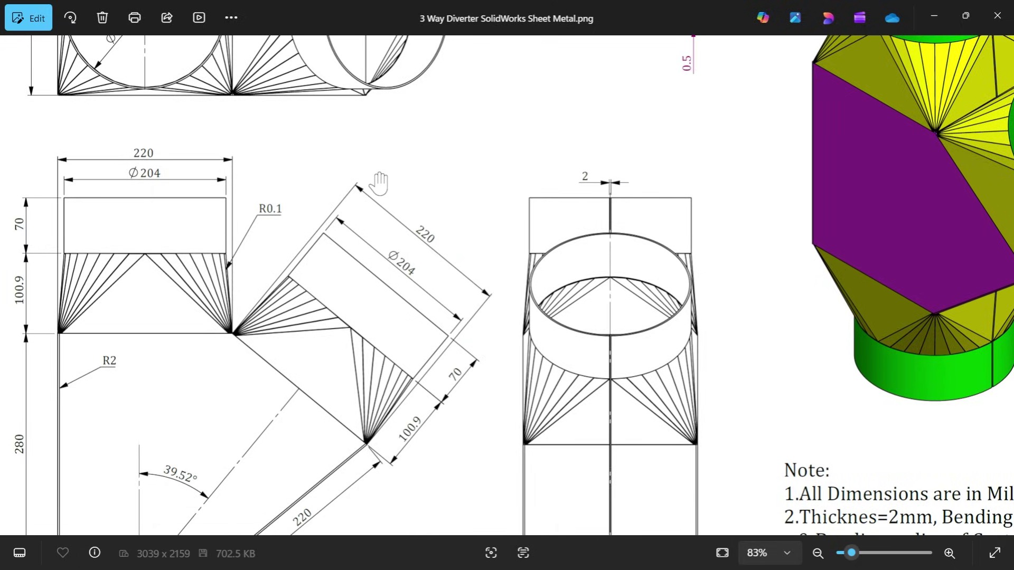
pyautogui.scroll(1, 323, 333)
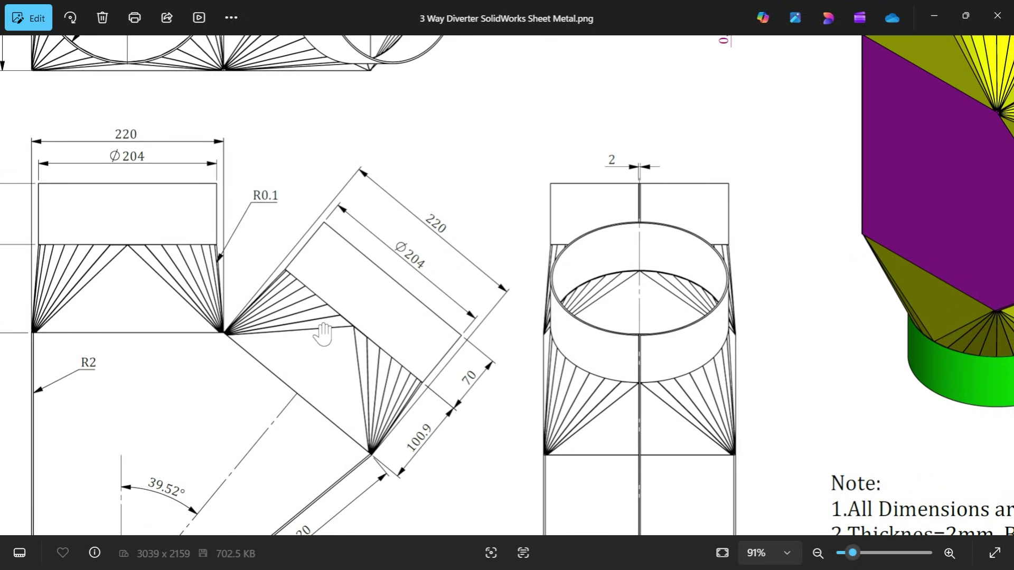
# Switch to SolidWorks and sketch a center rectangle about 109 by 152 mm around the origin on the Front Plane.
pyautogui.click(937, 18)
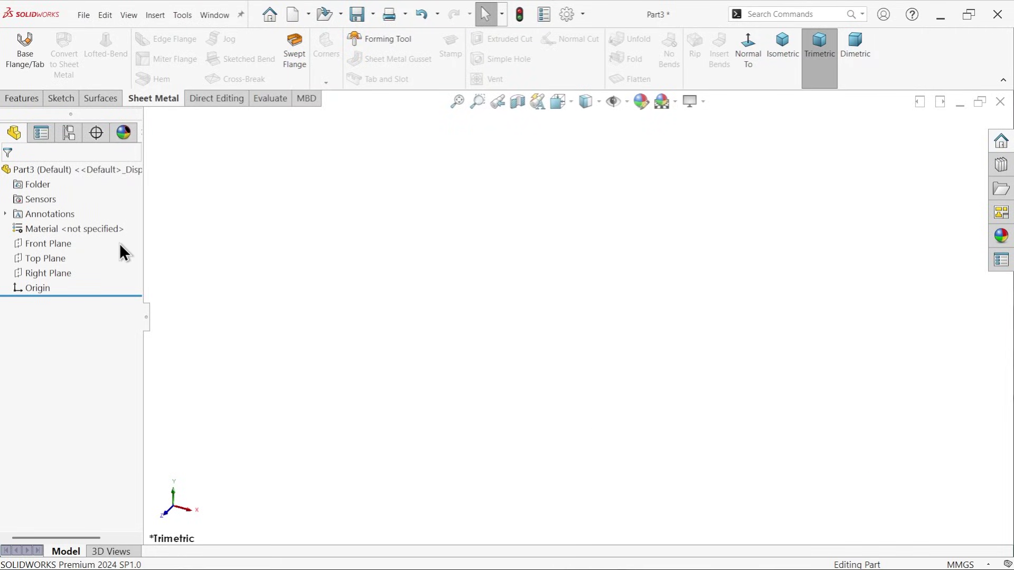
pyautogui.click(69, 245)
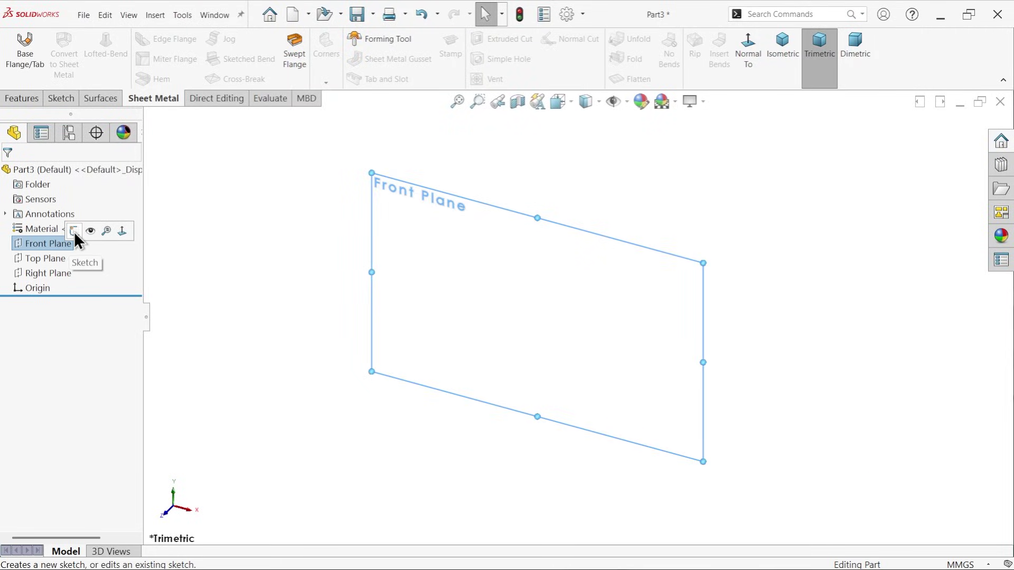
pyautogui.click(74, 232)
pyautogui.click(99, 60)
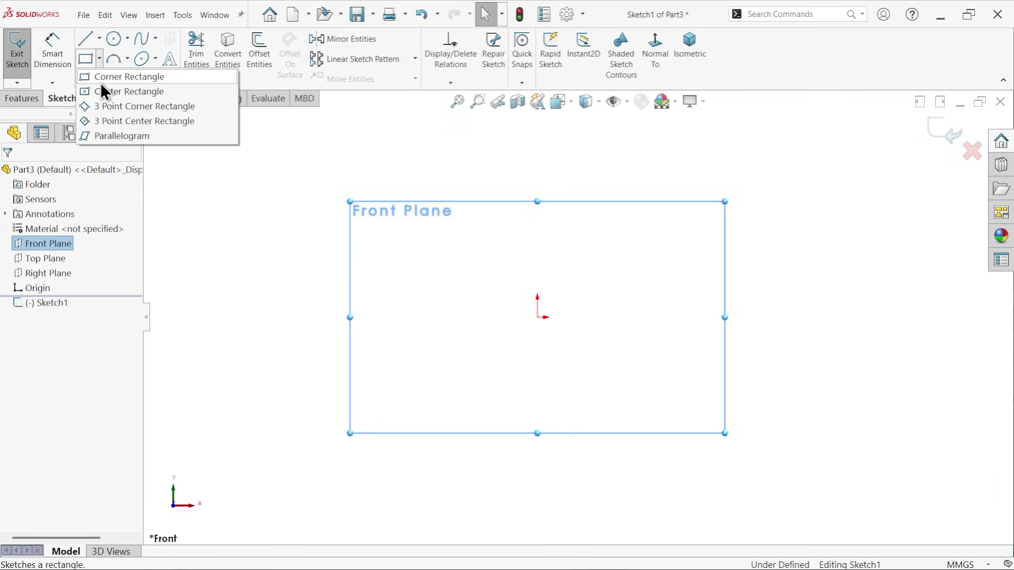
pyautogui.click(102, 91)
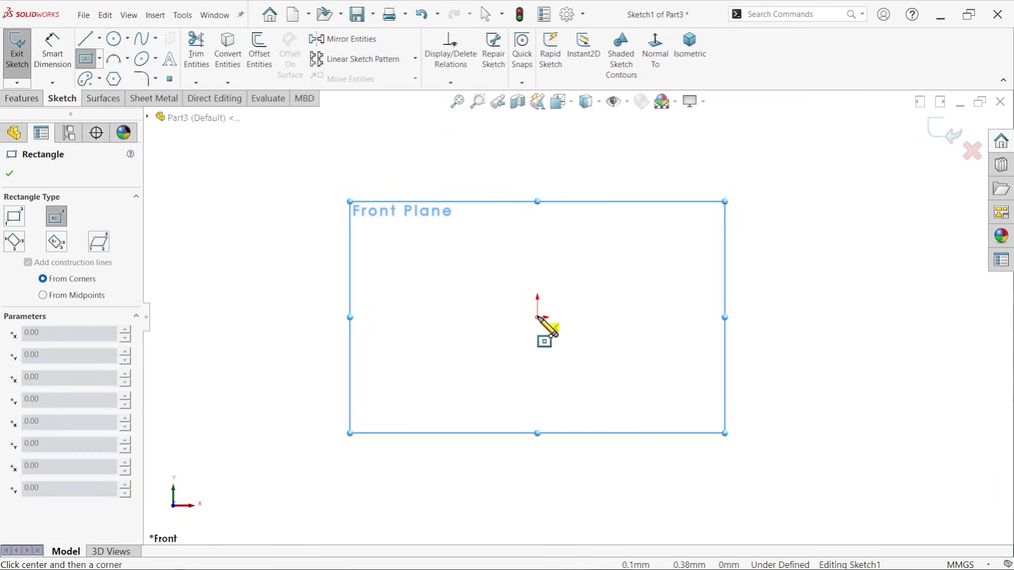
pyautogui.click(537, 317)
pyautogui.click(652, 157)
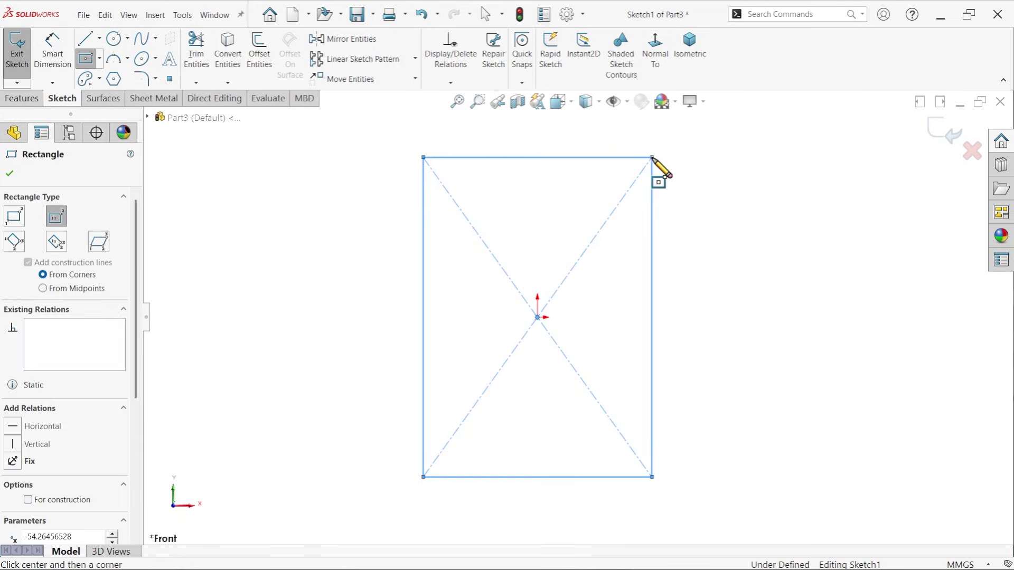
pyautogui.rightClick(264, 172)
pyautogui.click(315, 176)
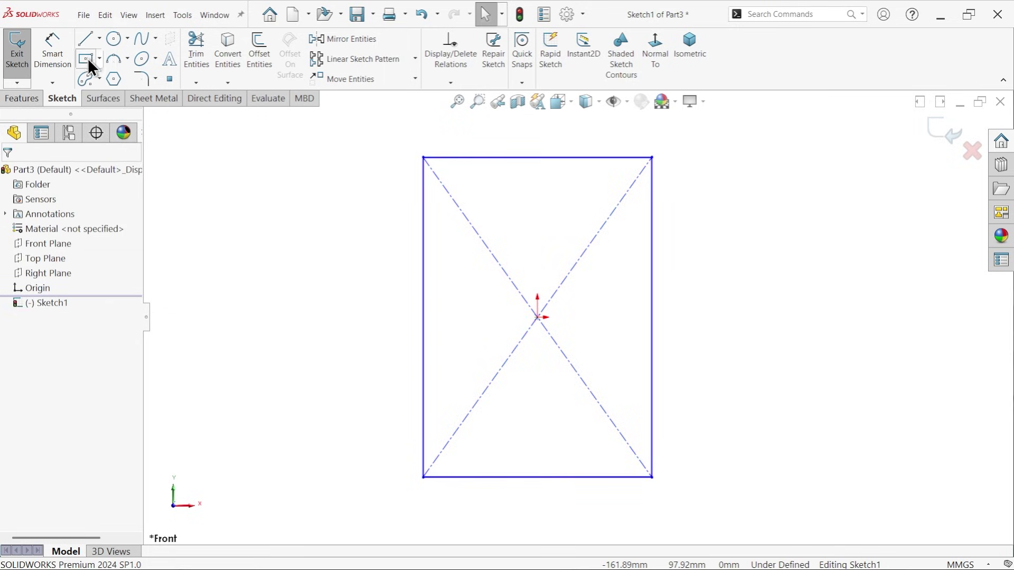
# Sketch two connected lines from the rectangle's upper right corner to an outer point and back to its lower right corner.
pyautogui.click(86, 39)
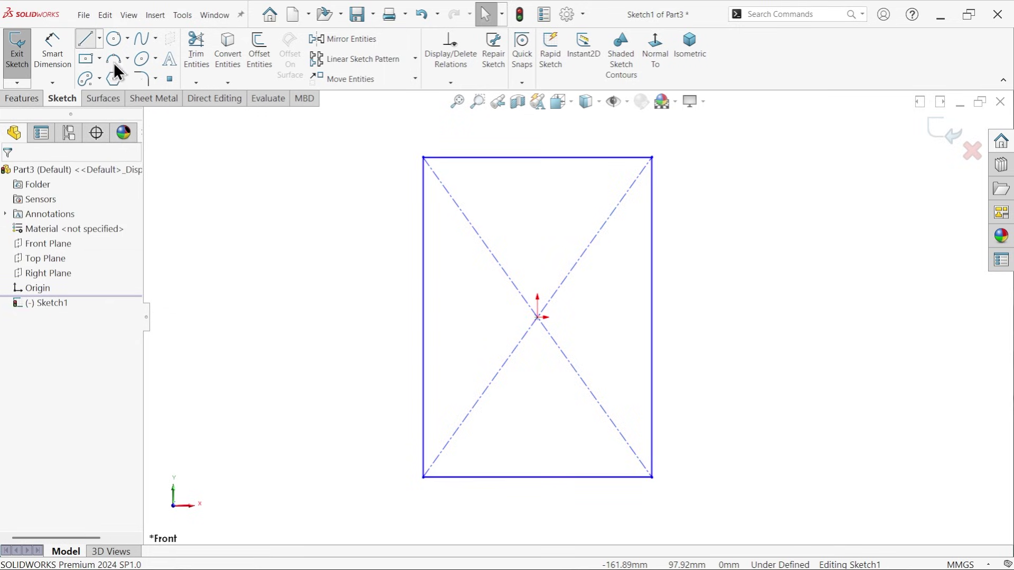
pyautogui.click(652, 157)
pyautogui.click(808, 285)
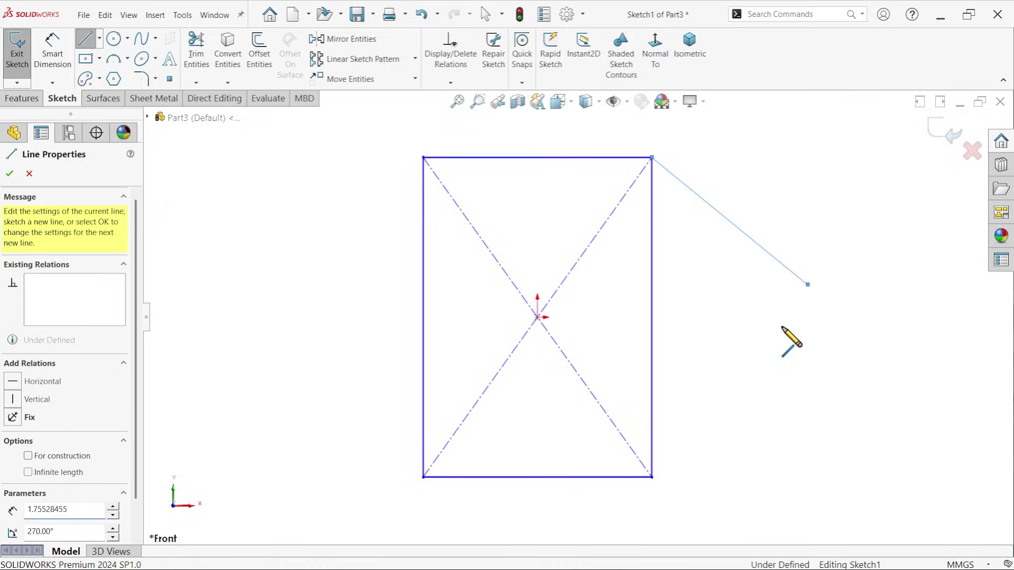
pyautogui.click(652, 476)
pyautogui.rightClick(729, 294)
pyautogui.click(770, 302)
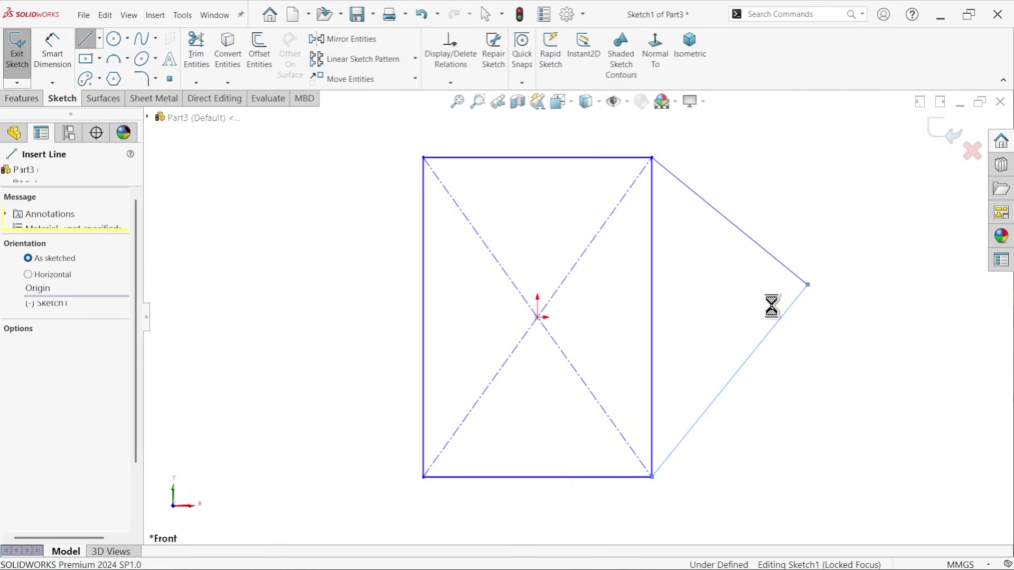
# Make the two slanted lines and the rectangle's bottom edge equal in length.
pyautogui.press('z')
pyautogui.scroll(-2, 610, 309)
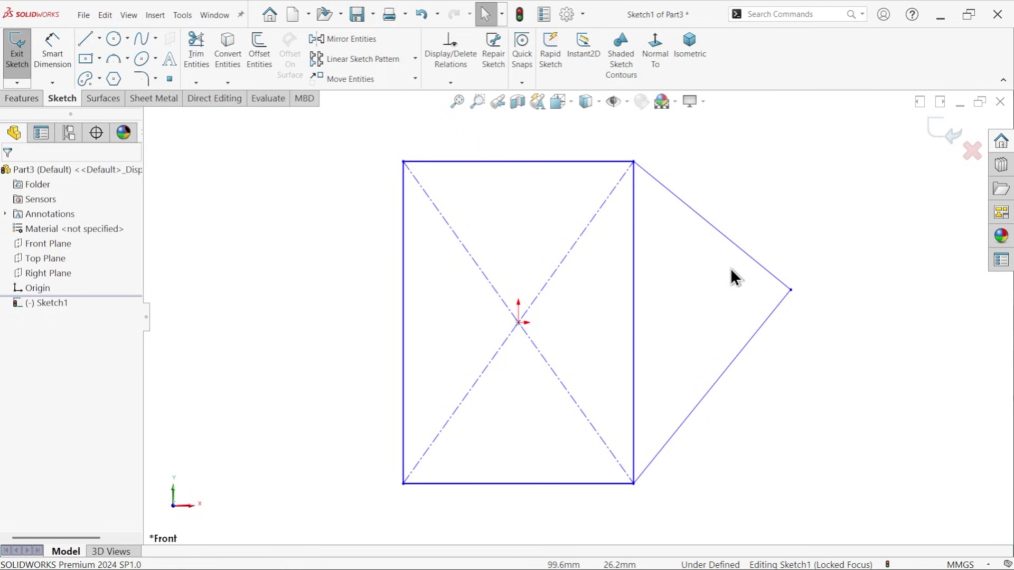
pyautogui.moveTo(793, 234); pyautogui.dragTo(737, 369)
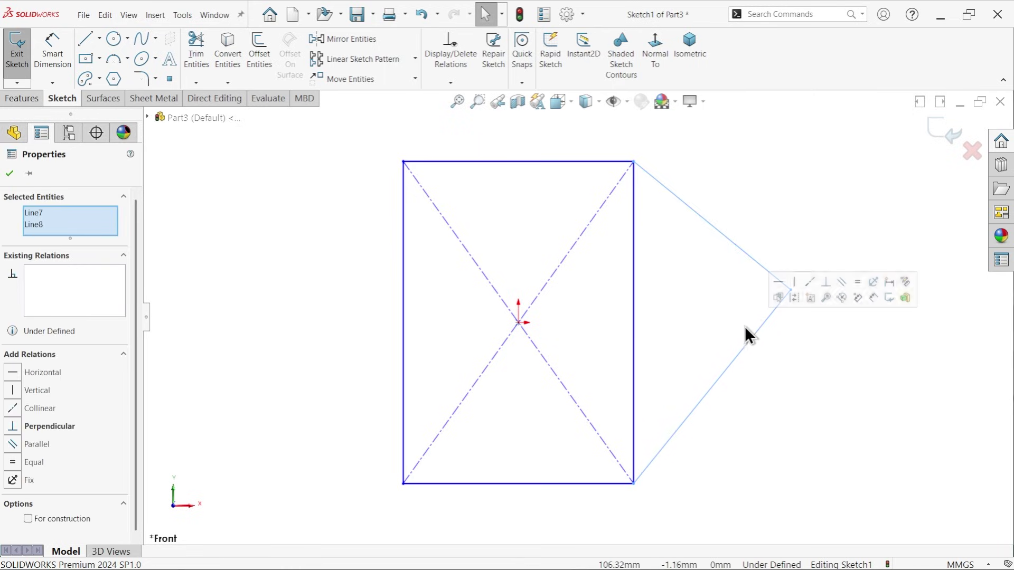
pyautogui.keyDown('ctrl'); pyautogui.click(574, 483); pyautogui.keyUp('ctrl')
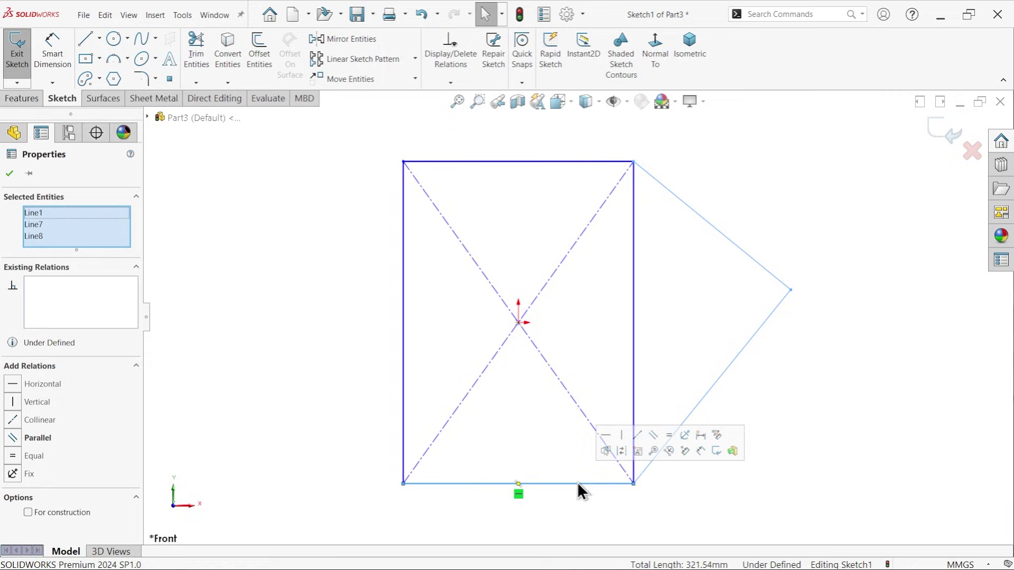
pyautogui.click(671, 435)
# Dimension the rectangle to a height of 280 mm and a width of 220 mm.
pyautogui.click(53, 52)
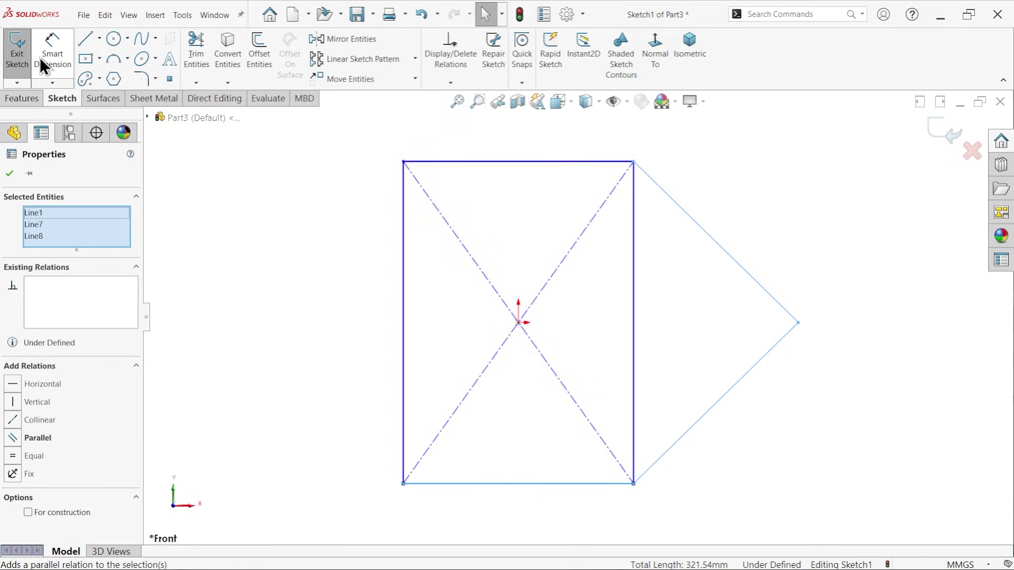
pyautogui.click(404, 363)
pyautogui.click(351, 337)
pyautogui.write('2')
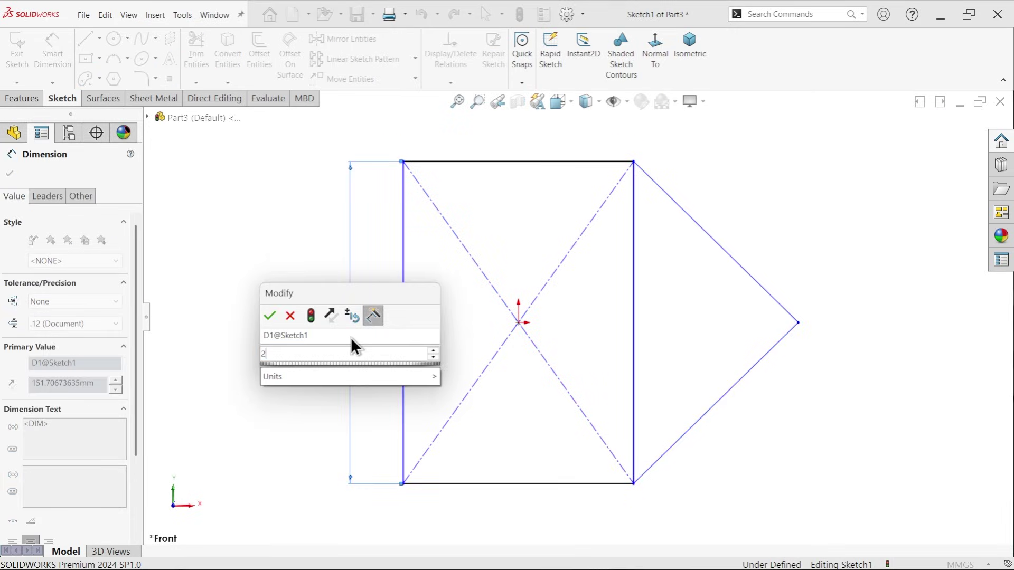
pyautogui.write('80')
pyautogui.click(269, 318)
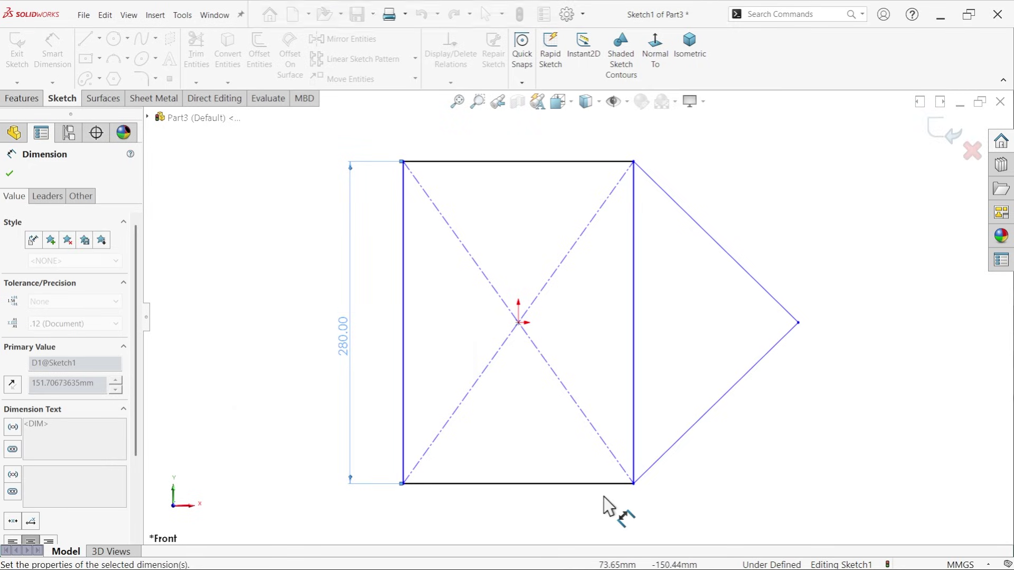
pyautogui.click(525, 484)
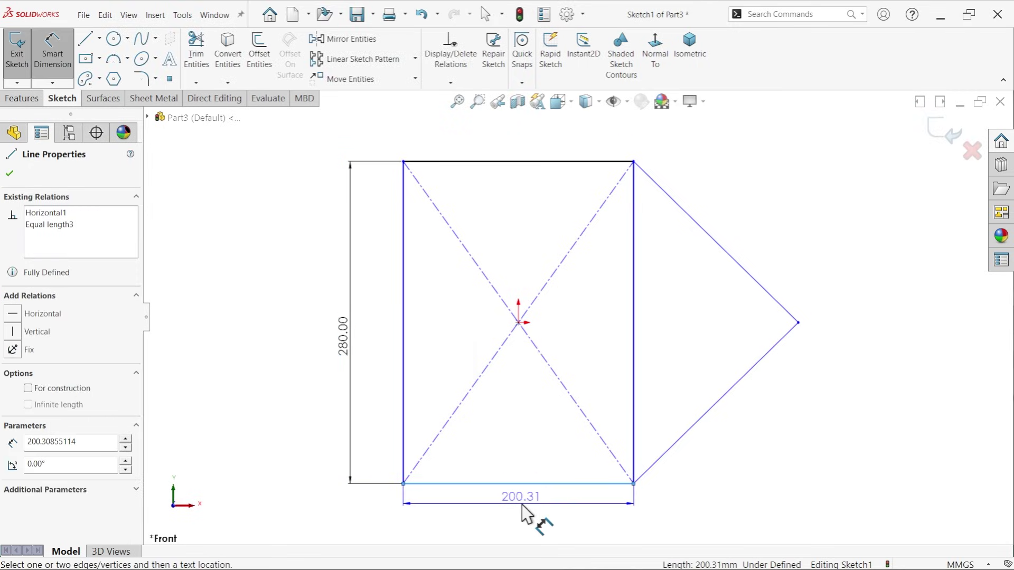
pyautogui.click(532, 507)
pyautogui.write('220')
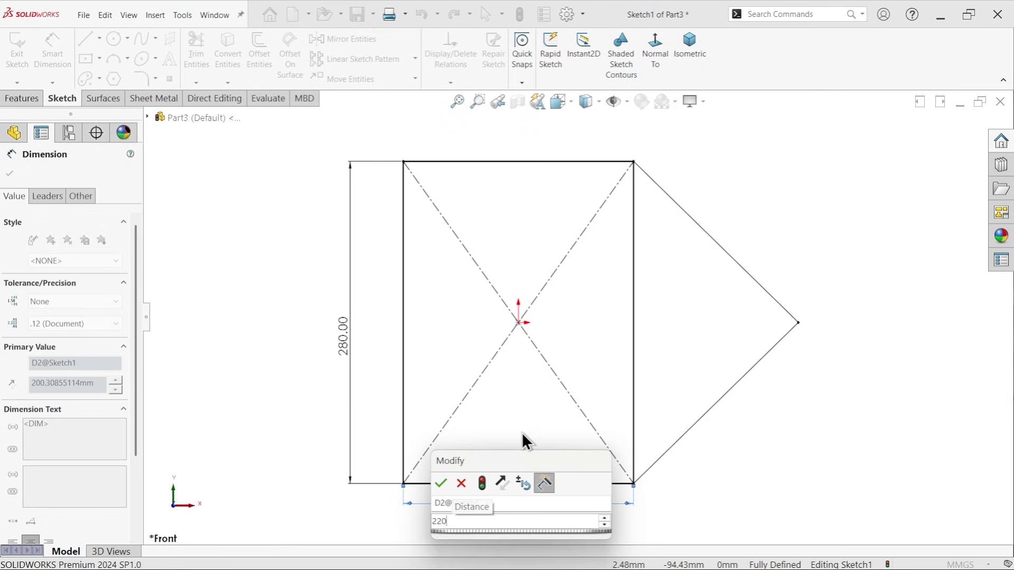
pyautogui.press('Return')
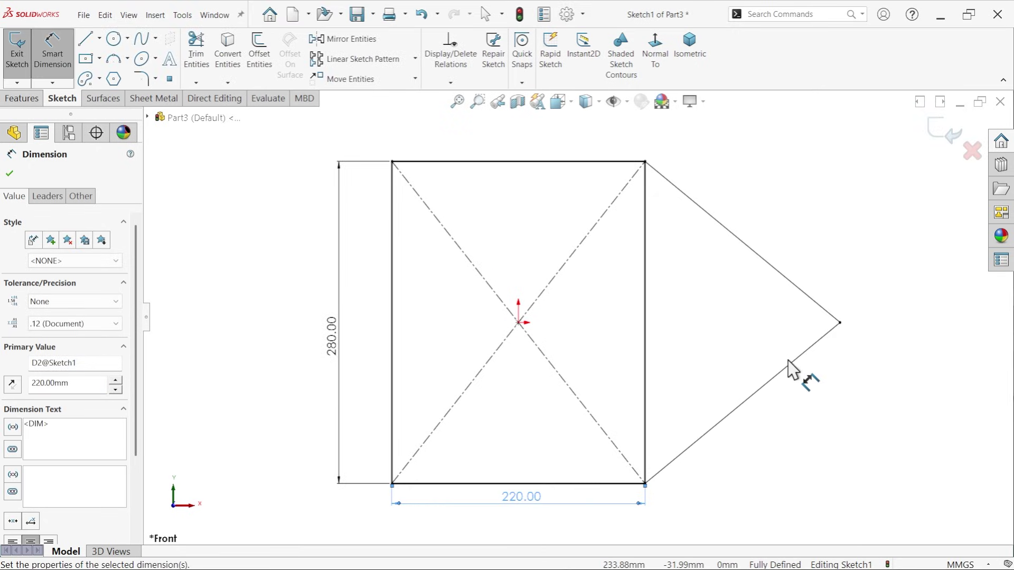
# Add a driven length dimension to the lower slanted line.
pyautogui.click(787, 366)
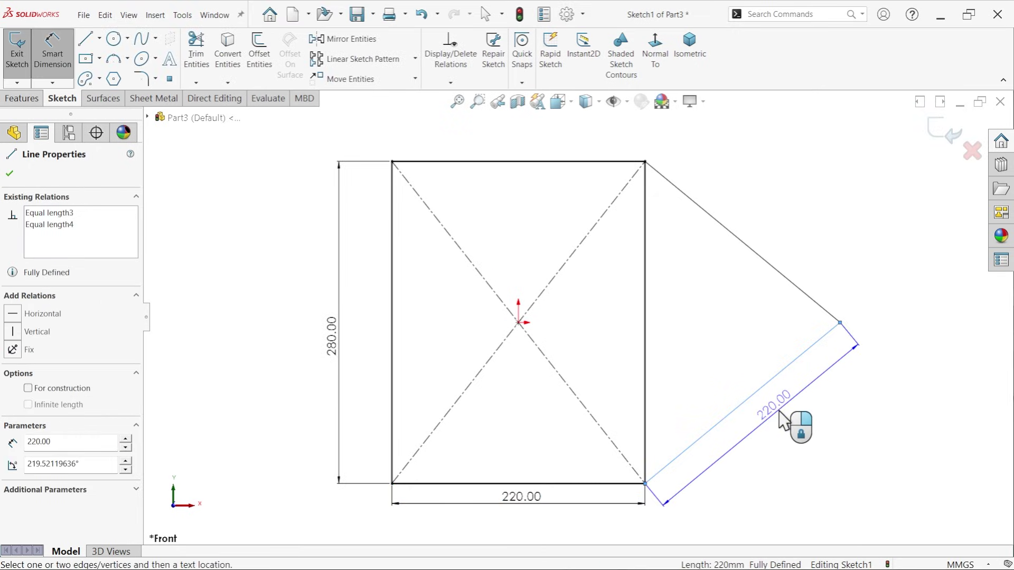
pyautogui.click(784, 420)
pyautogui.click(554, 164)
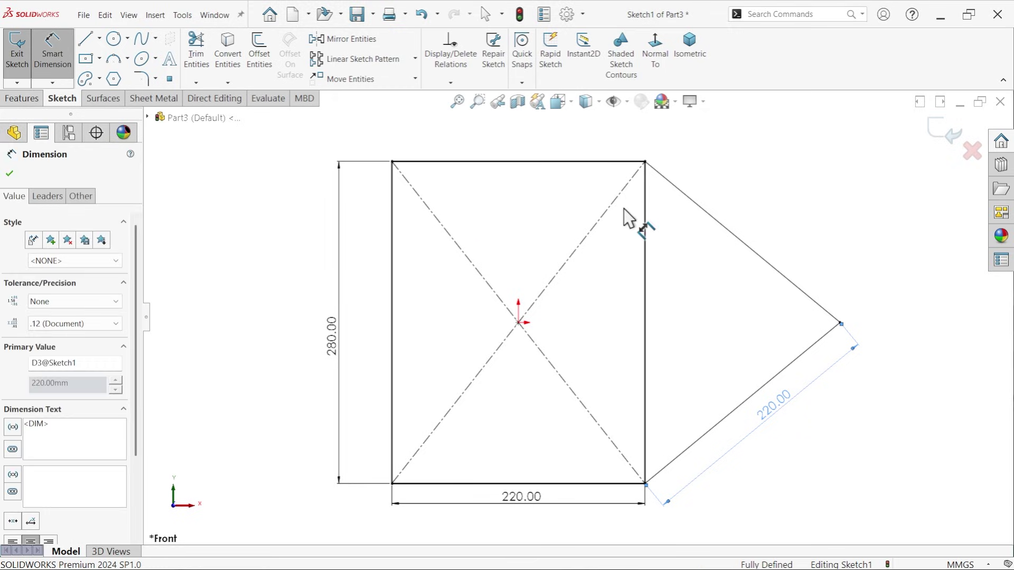
pyautogui.click(9, 174)
pyautogui.press('Escape')
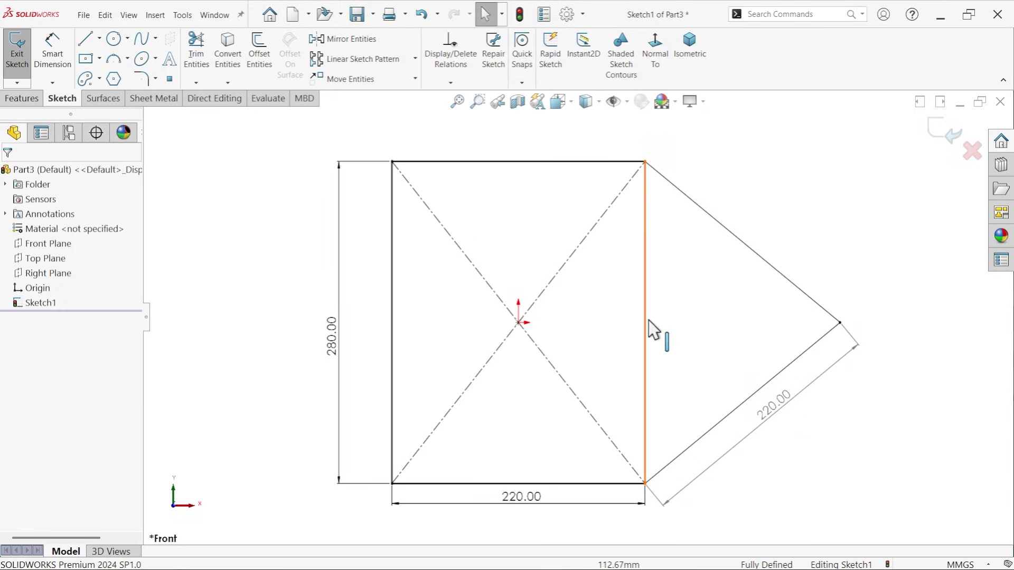
# Convert the rectangle's right vertical side, shared with the triangle, to construction geometry.
pyautogui.click(647, 320)
pyautogui.click(693, 288)
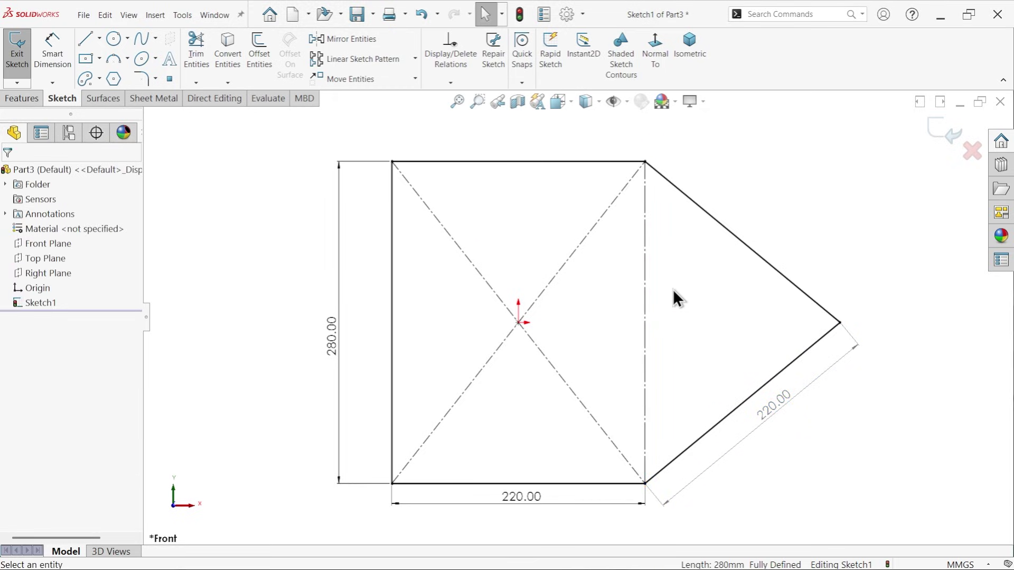
pyautogui.click(22, 98)
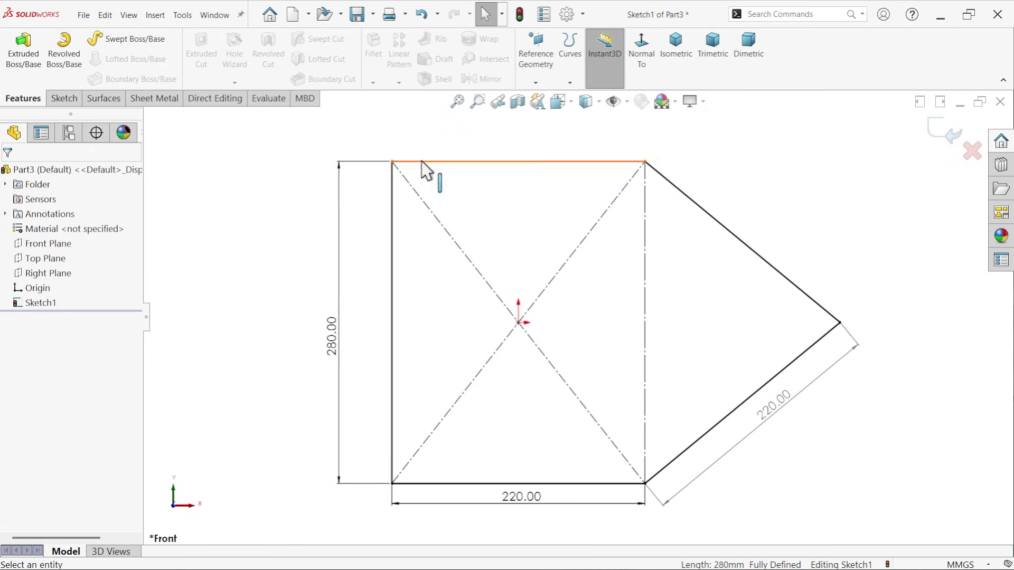
# Extrude the profile 220 mm symmetrically about the sketch plane using the Mid Plane end condition.
pyautogui.click(25, 48)
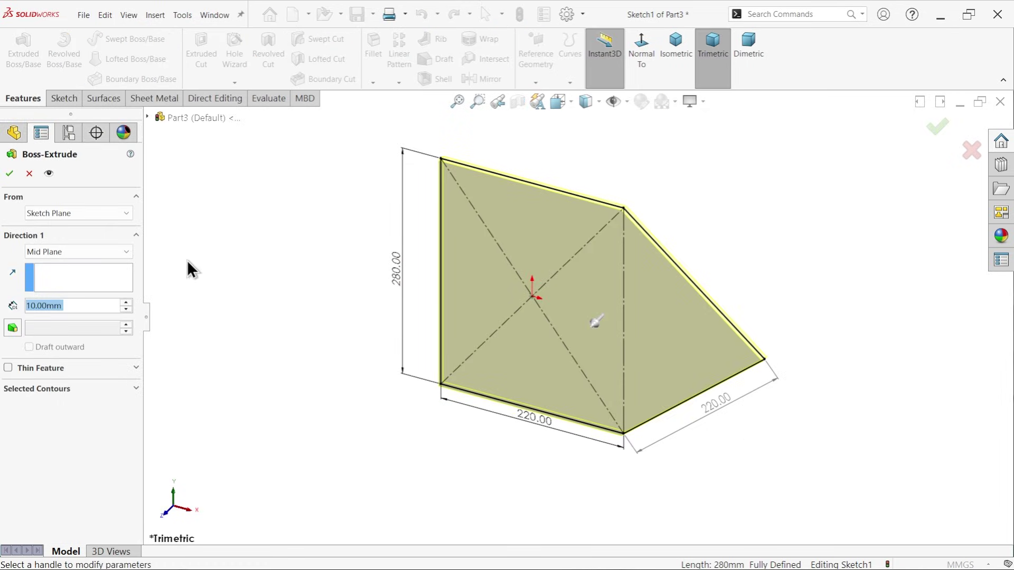
pyautogui.click(59, 248)
pyautogui.click(59, 249)
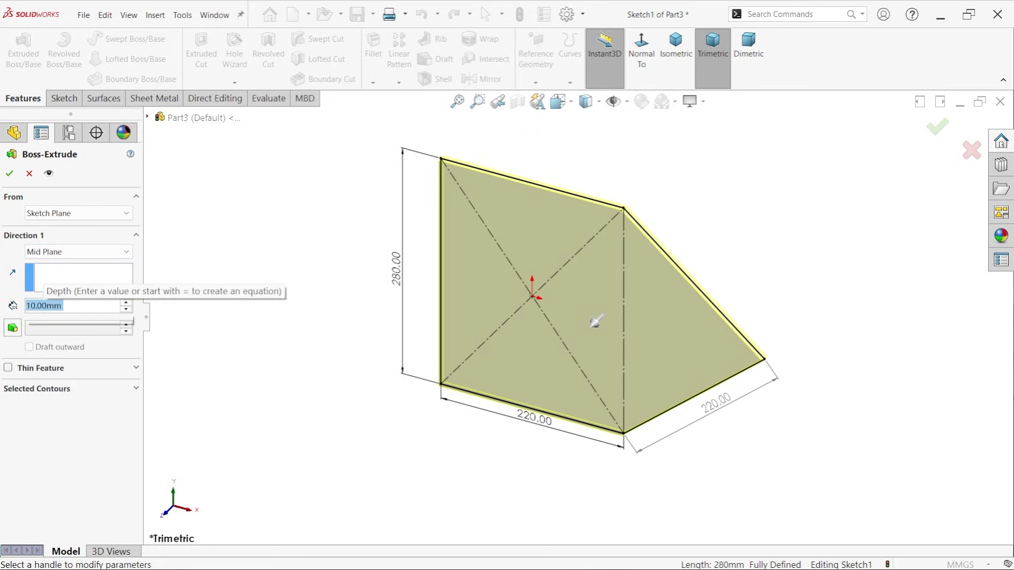
pyautogui.write('220')
pyautogui.press('Return')
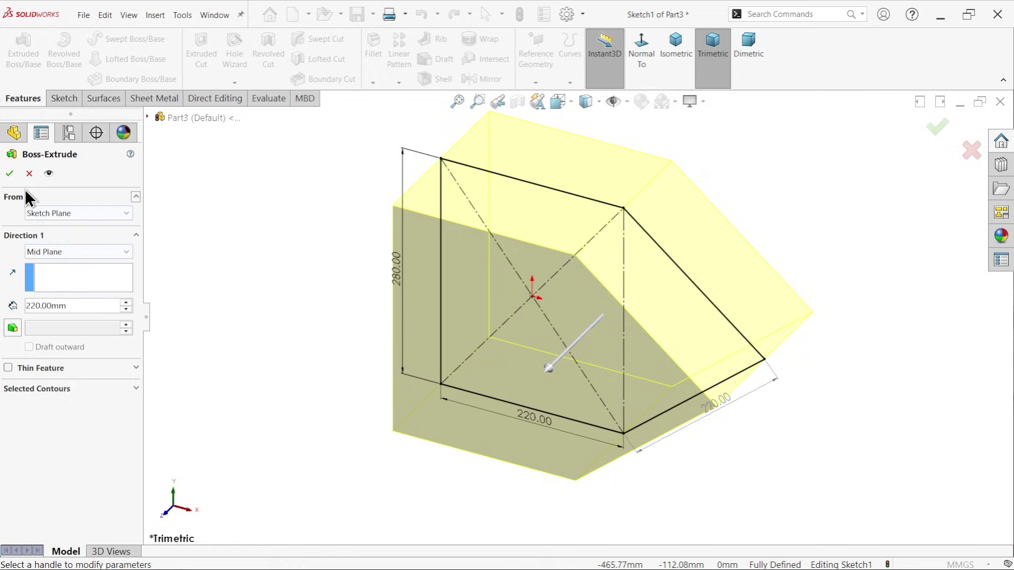
pyautogui.click(8, 175)
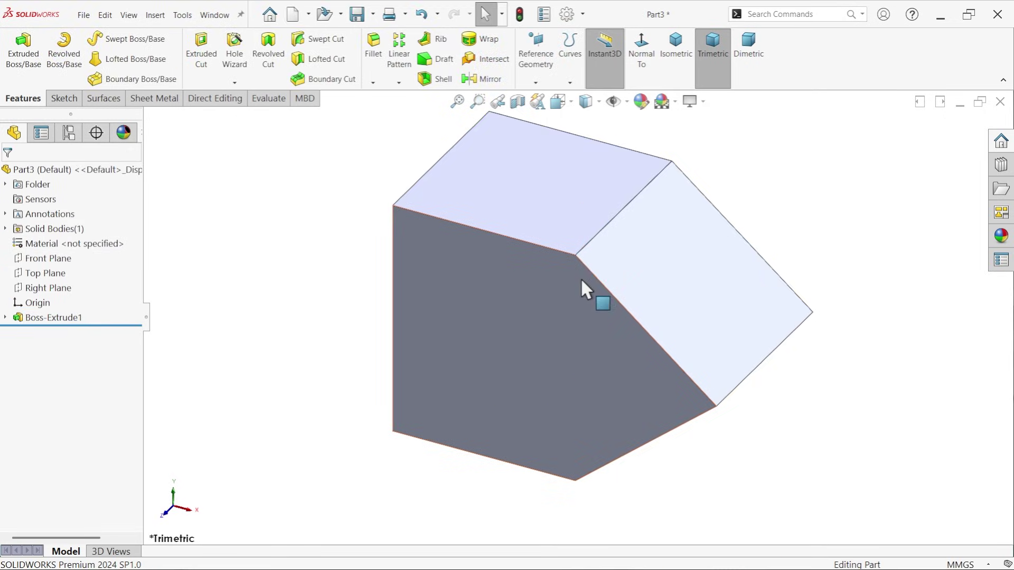
# Shell the body to a 2 mm wall thickness, removing the top, upper slanted and bottom faces.
pyautogui.moveTo(464, 346)
pyautogui.mouseDown(button='middle')
pyautogui.moveTo(475, 174)
pyautogui.moveTo(449, 359)
pyautogui.moveTo(444, 331)
pyautogui.moveTo(453, 333)
pyautogui.mouseUp(button='middle')
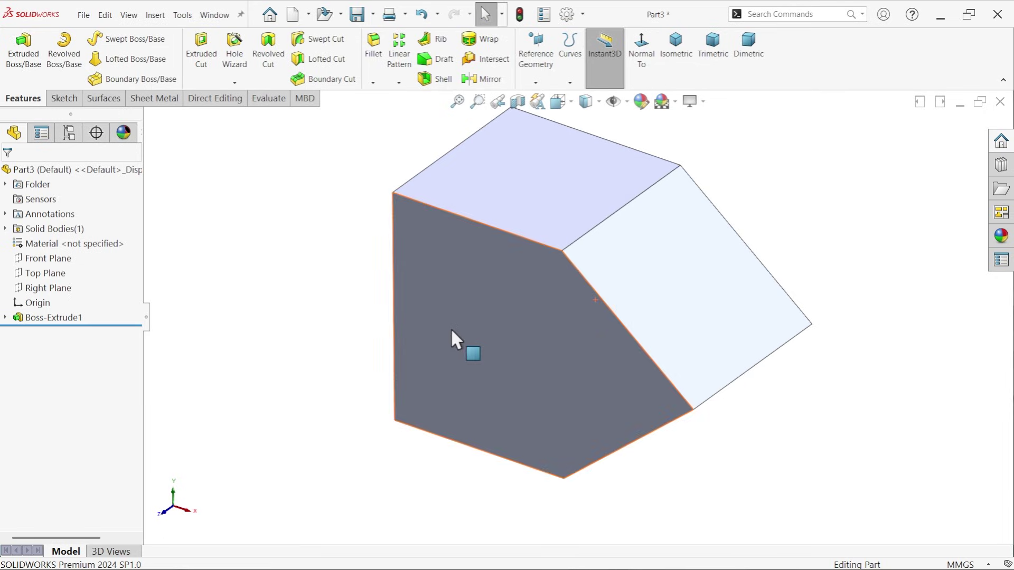
pyautogui.click(438, 81)
pyautogui.write('2')
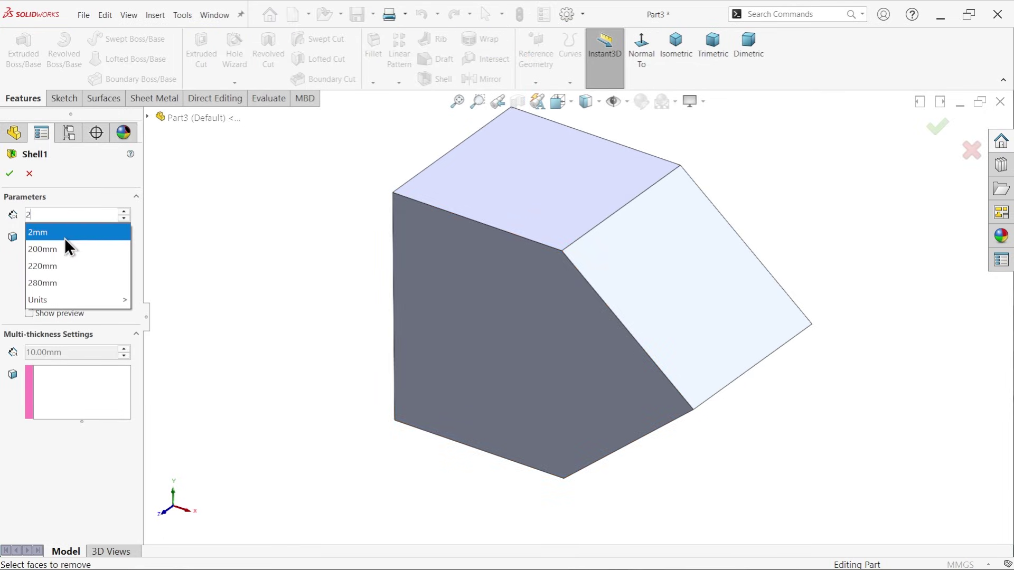
pyautogui.click(68, 244)
pyautogui.click(556, 177)
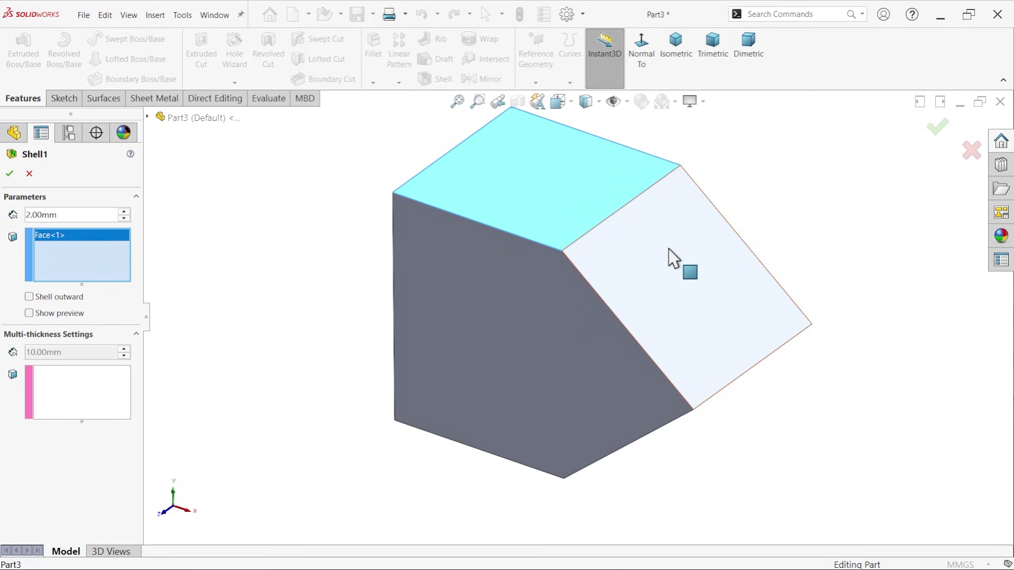
pyautogui.click(654, 251)
pyautogui.moveTo(587, 282); pyautogui.dragTo(606, 150, button='middle')
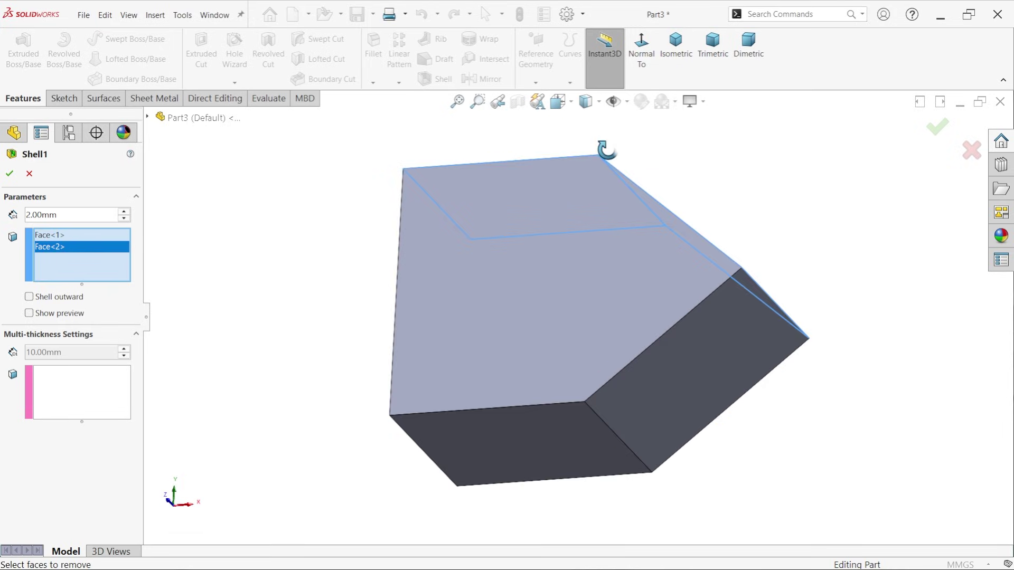
pyautogui.click(541, 452)
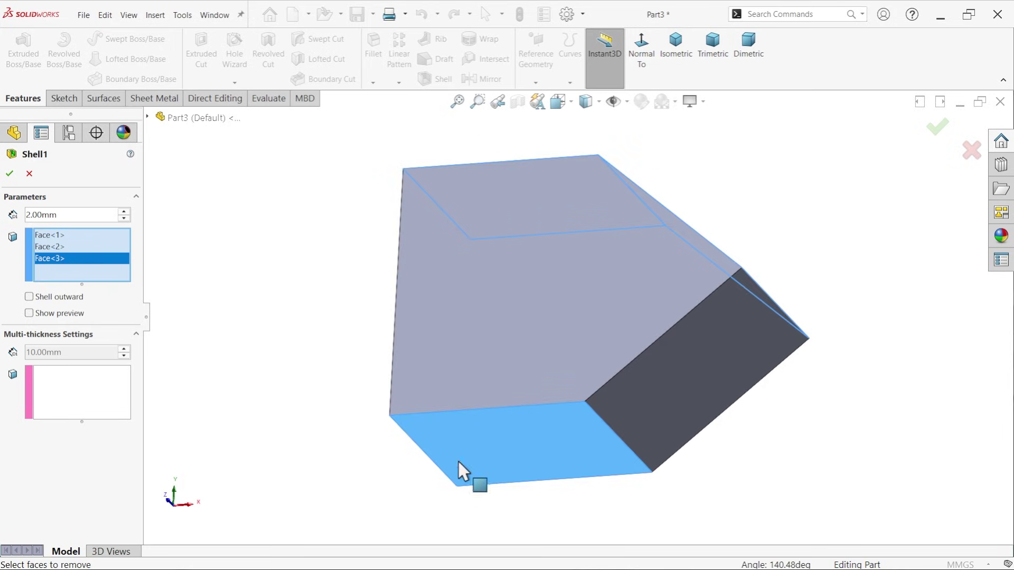
pyautogui.click(9, 175)
# Check the shell's wall thickness at the upper corner, and start a sketch on the outer lower slanted face.
pyautogui.moveTo(328, 165); pyautogui.dragTo(287, 328, button='middle')
pyautogui.scroll(-6, 546, 287)
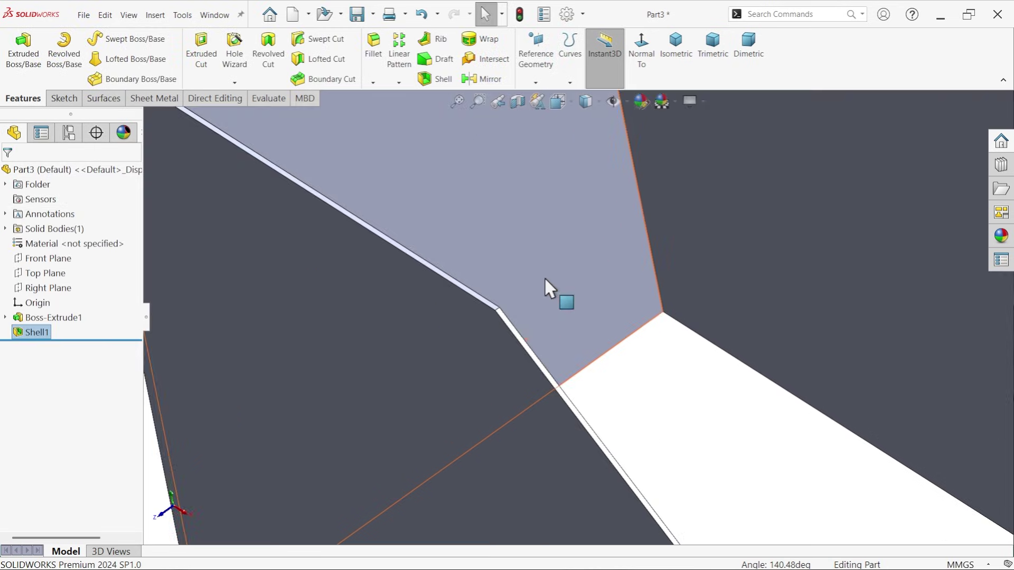
pyautogui.click(492, 324)
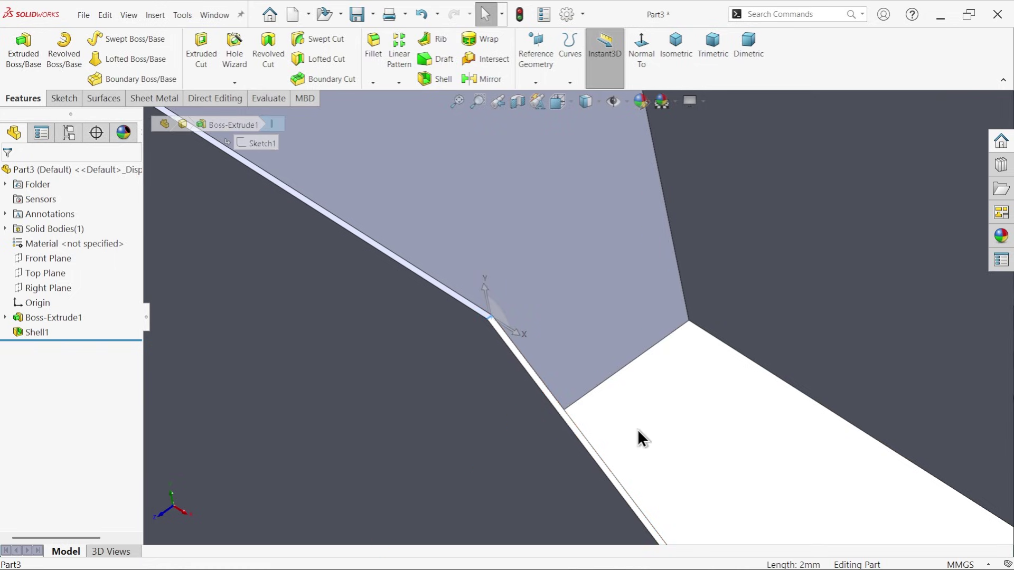
pyautogui.scroll(6, 660, 397)
pyautogui.moveTo(659, 366); pyautogui.dragTo(675, 338, button='middle')
pyautogui.scroll(-3, 667, 372)
pyautogui.moveTo(666, 372); pyautogui.dragTo(575, 301, button='middle')
pyautogui.click(571, 312)
pyautogui.click(618, 282)
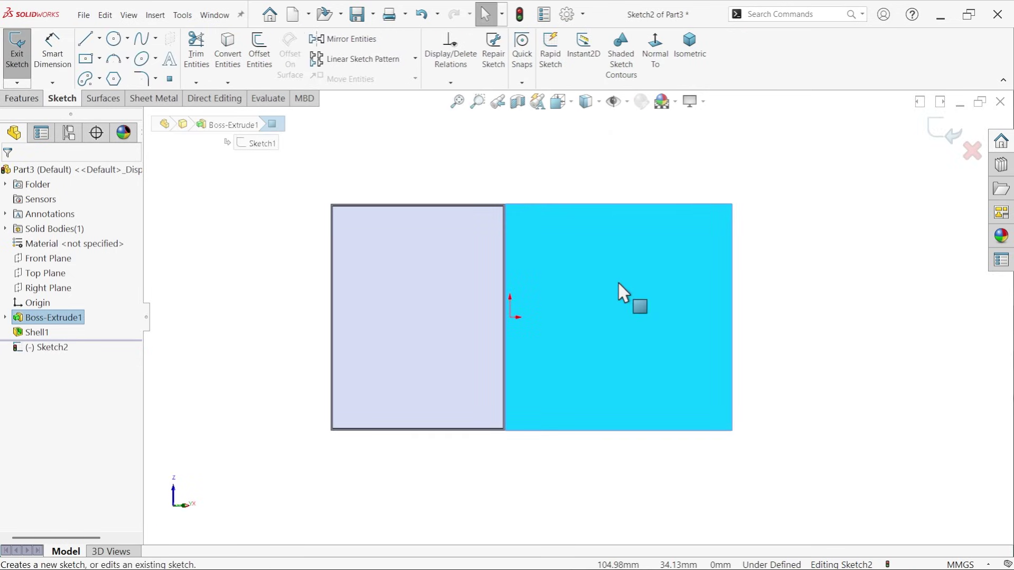
# Sketch a straight line across the middle of the slanted face, joining the midpoints of its two opposite edges.
pyautogui.click(90, 47)
pyautogui.scroll(-5, 480, 316)
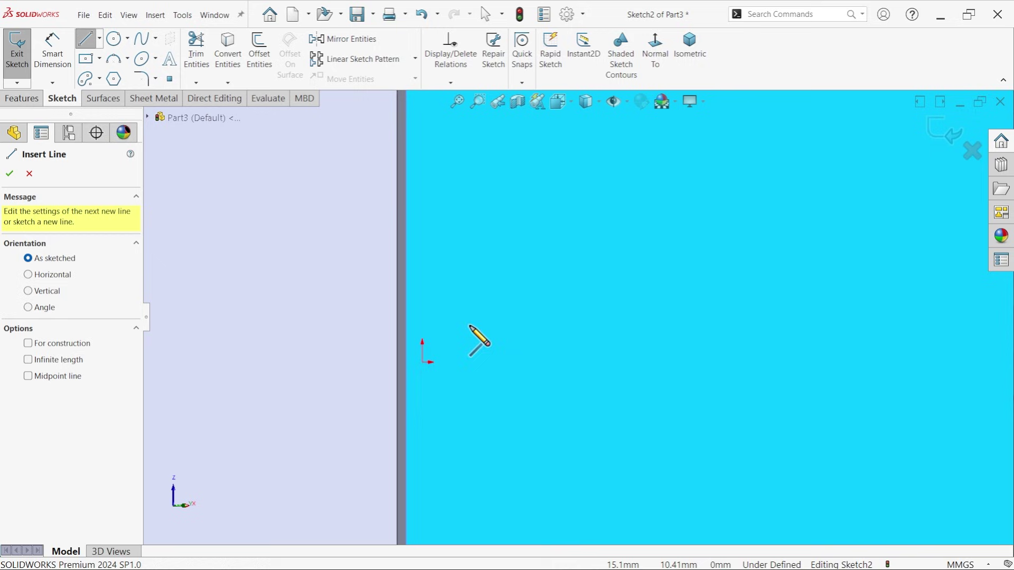
pyautogui.click(420, 363)
pyautogui.scroll(5, 527, 359)
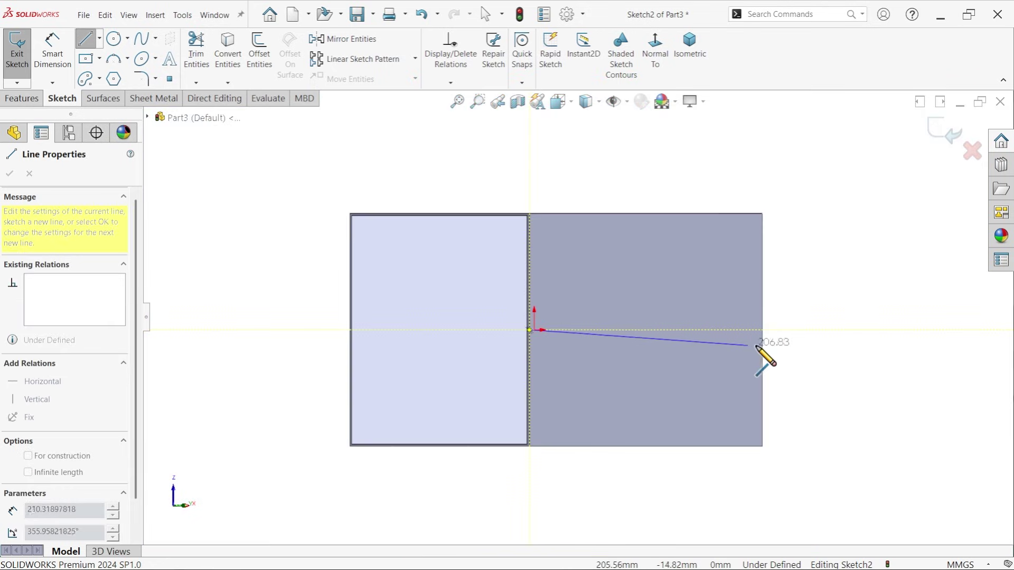
pyautogui.scroll(-3, 756, 346)
pyautogui.click(658, 309)
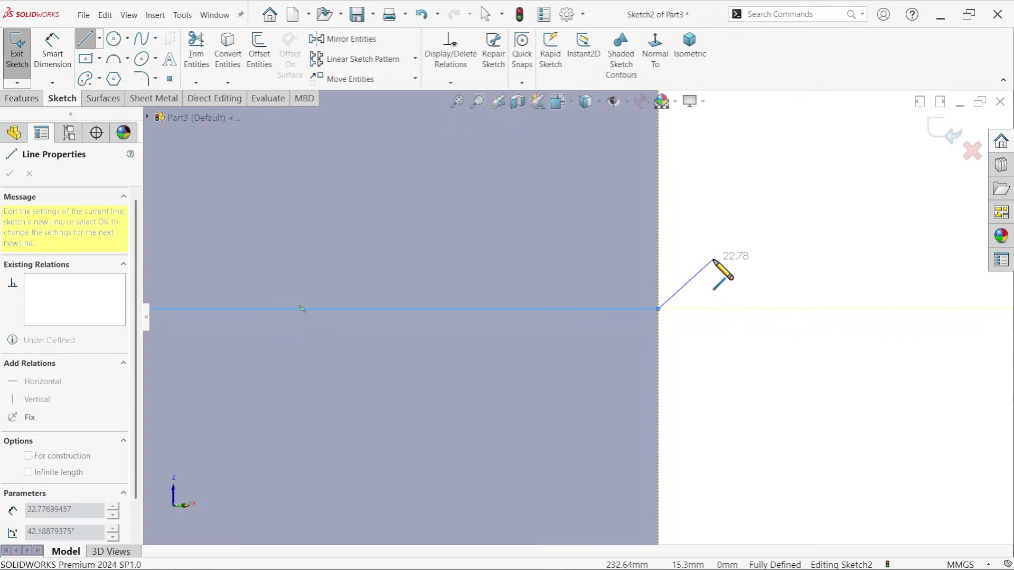
pyautogui.rightClick(712, 260)
pyautogui.click(752, 270)
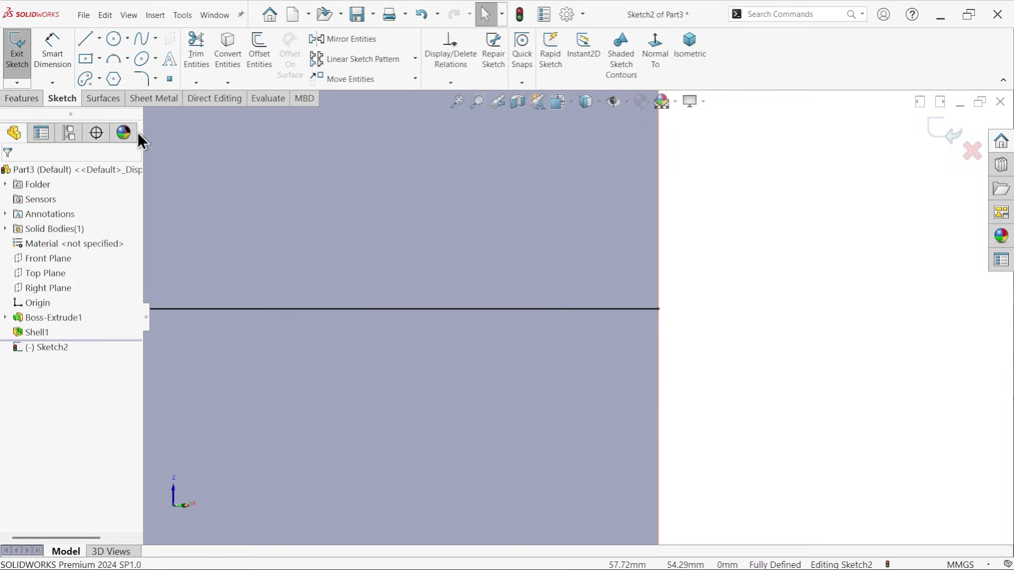
# Start an extruded cut from the sketched line with the Through All - Both end condition.
pyautogui.click(27, 100)
pyautogui.click(210, 59)
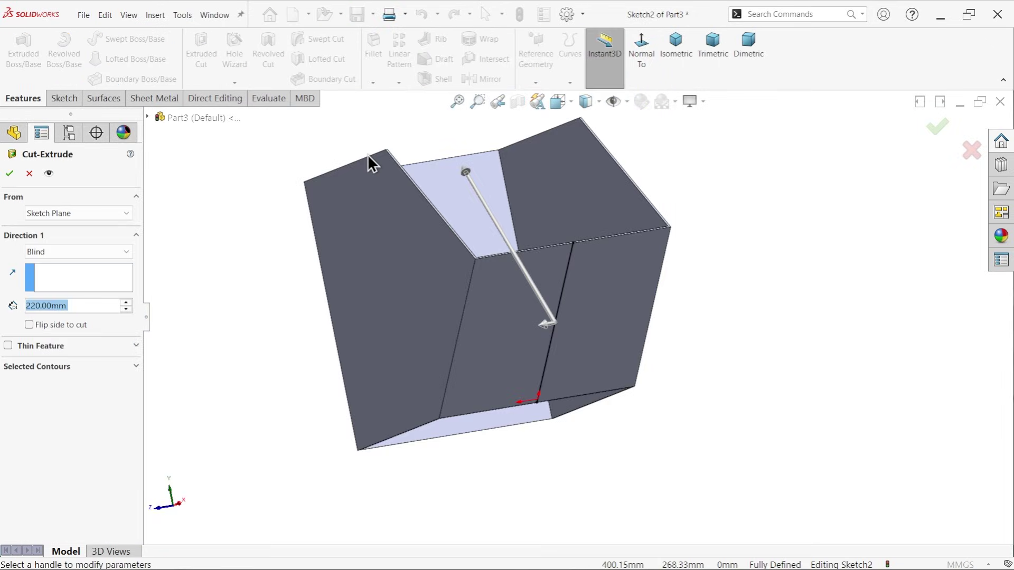
pyautogui.click(50, 251)
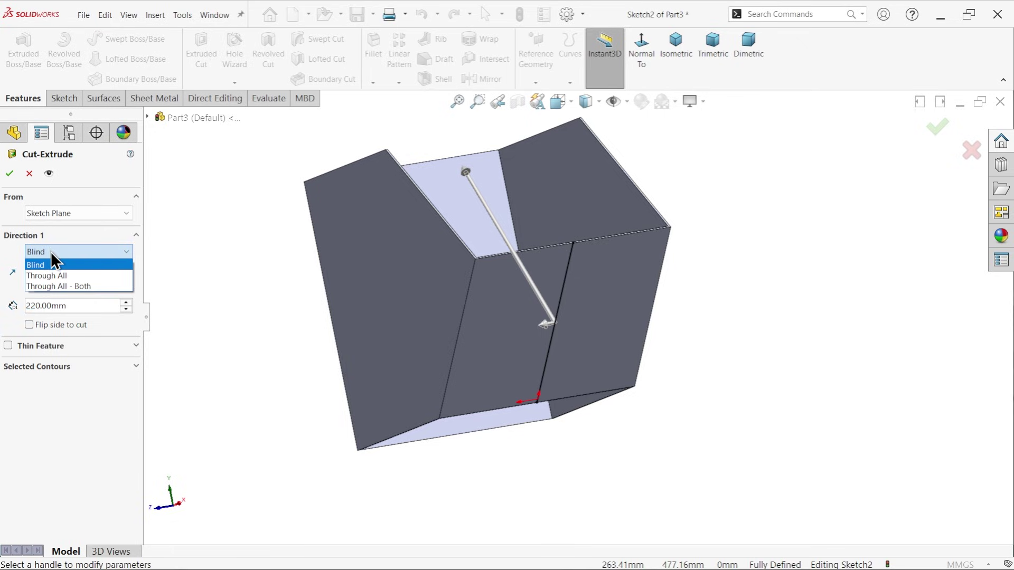
pyautogui.click(65, 286)
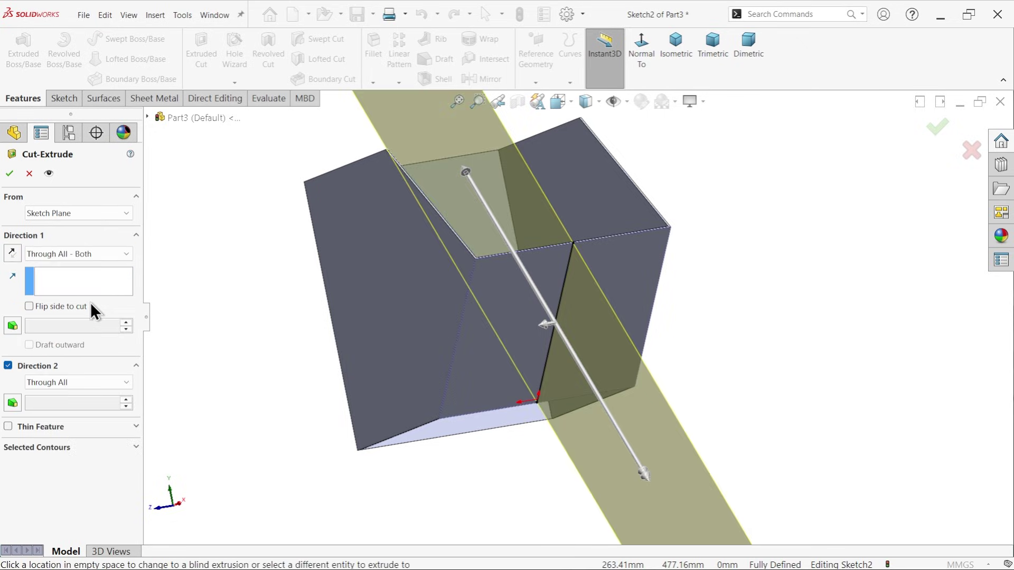
pyautogui.moveTo(275, 309); pyautogui.dragTo(316, 365, button='middle')
pyautogui.click(77, 254)
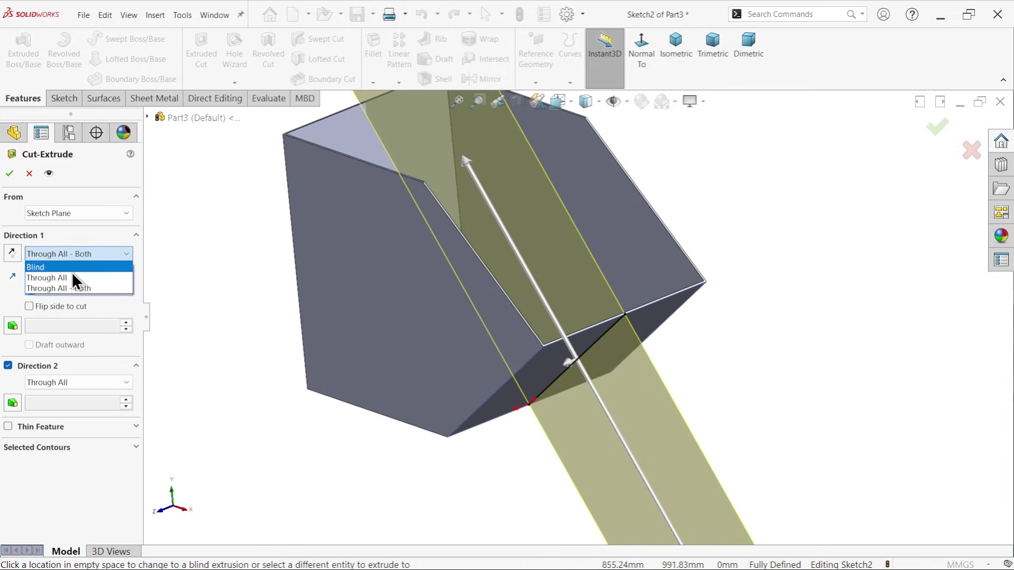
# Make the cut a thin feature with a 2 mm mid-plane thickness.
pyautogui.click(7, 431)
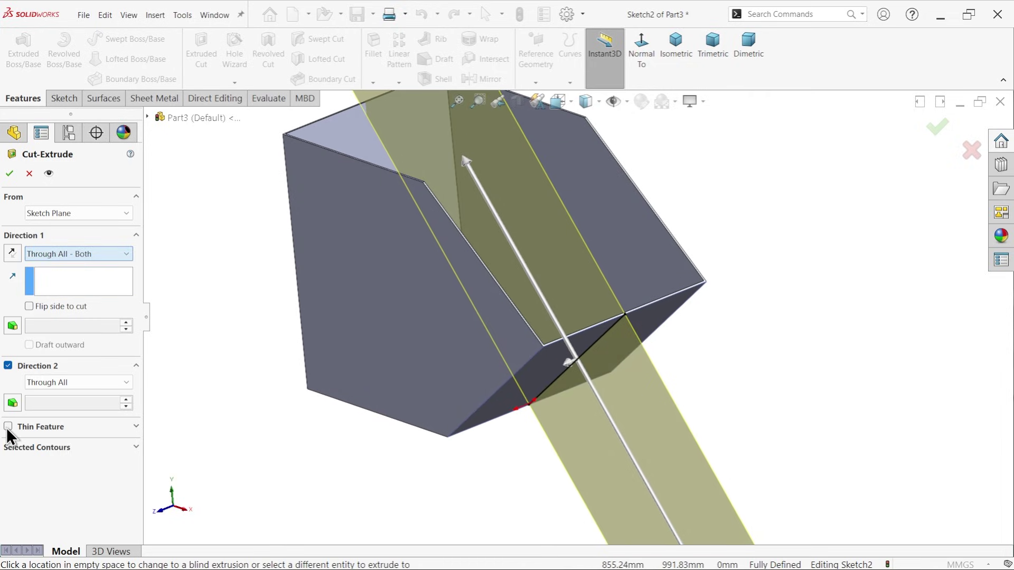
pyautogui.click(8, 427)
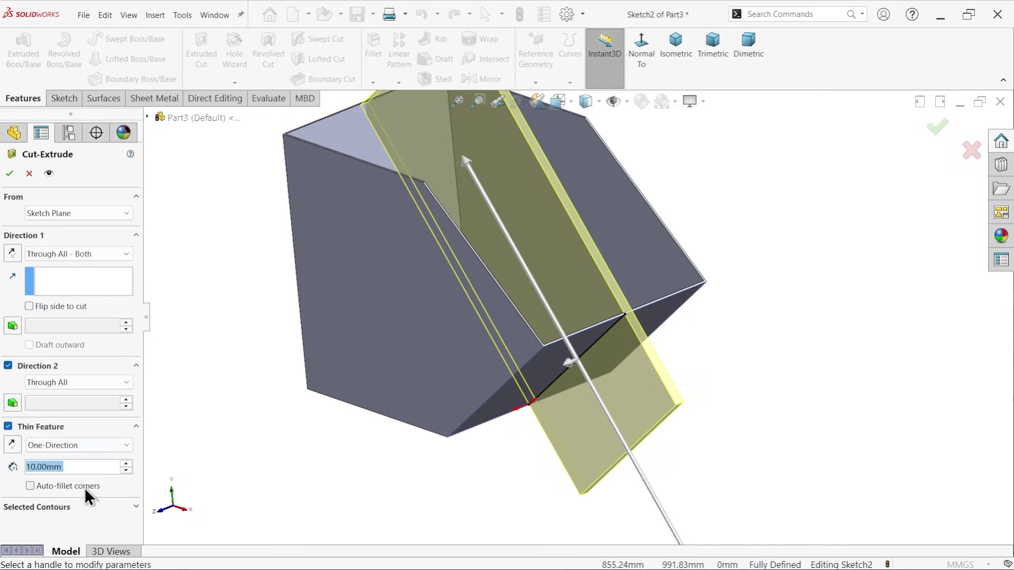
pyautogui.write('2')
pyautogui.press('Return')
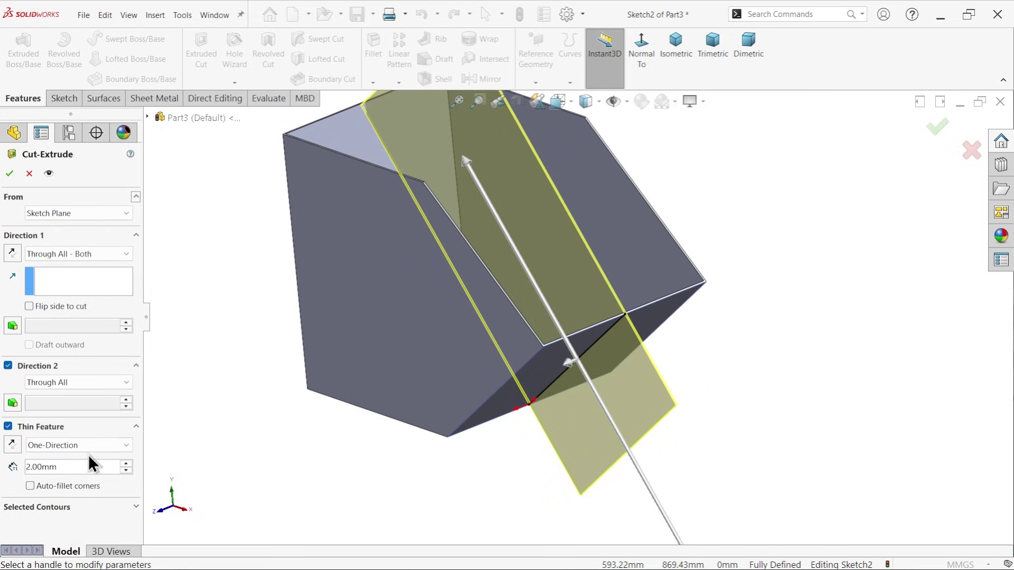
pyautogui.click(77, 446)
pyautogui.click(56, 468)
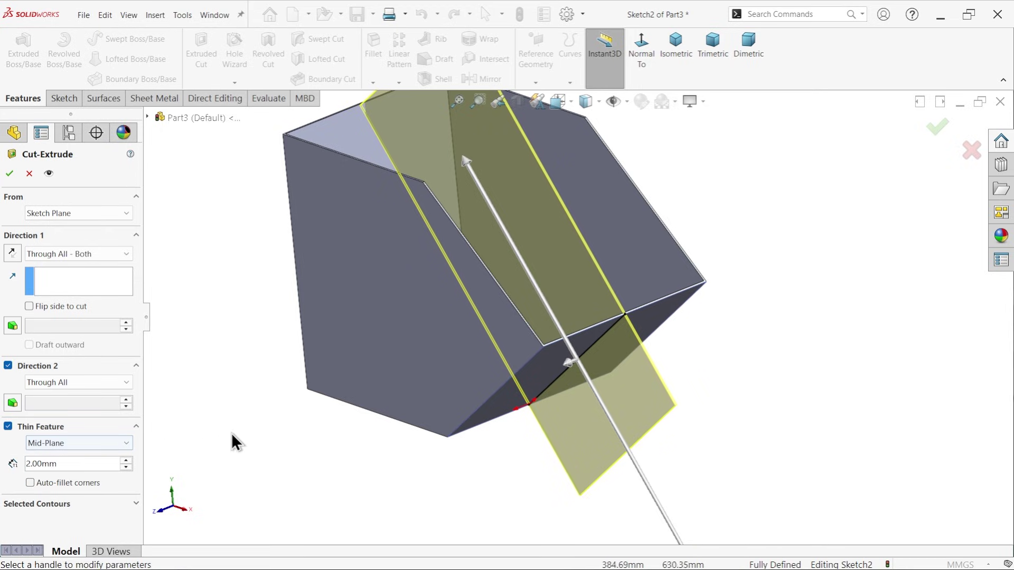
pyautogui.scroll(-6, 632, 348)
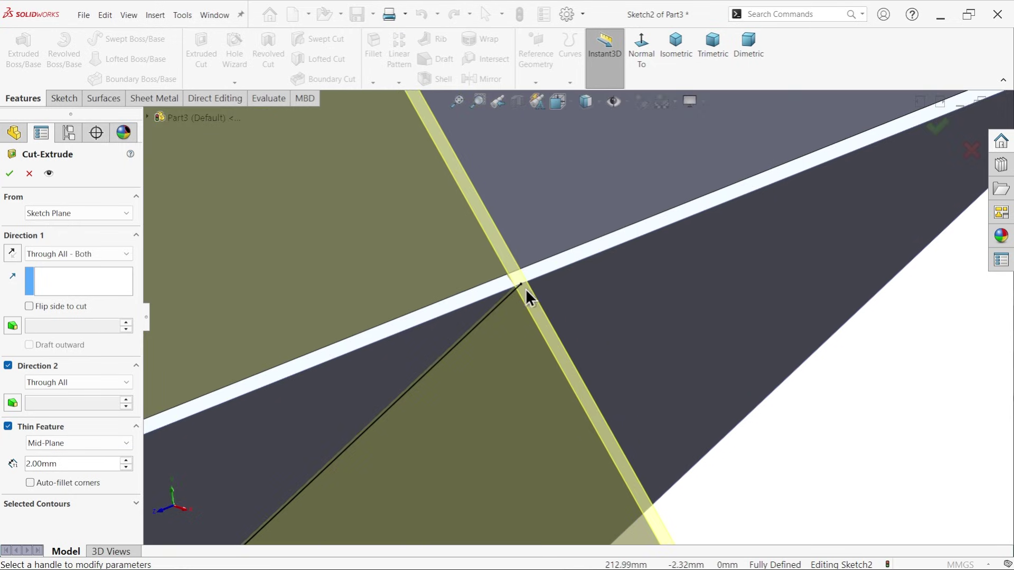
pyautogui.scroll(10, 525, 289)
pyautogui.moveTo(516, 288); pyautogui.dragTo(539, 294, button='middle')
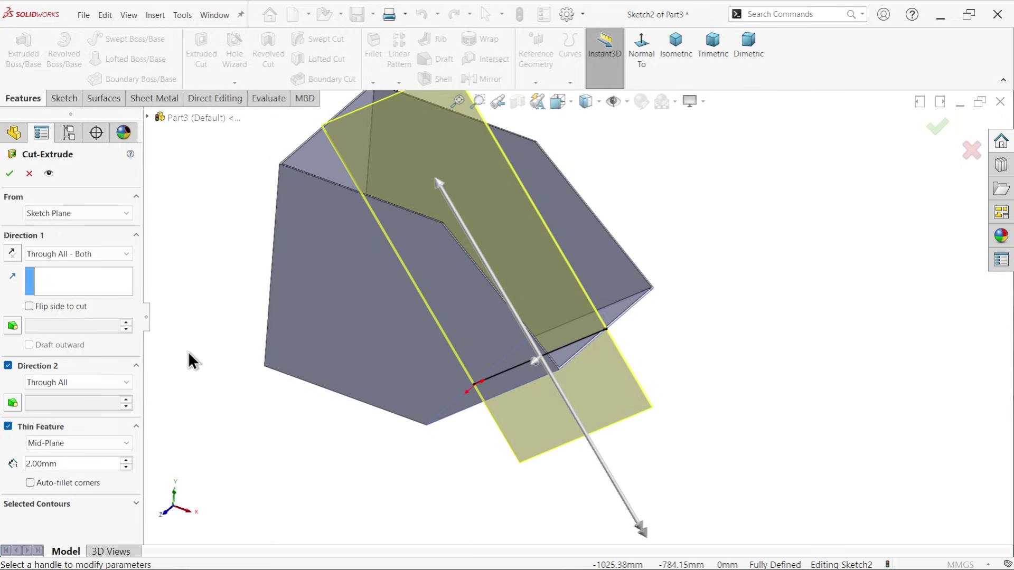
# Try a Blind end condition for the cut's first direction, shortening its depth to 80 mm.
pyautogui.click(58, 254)
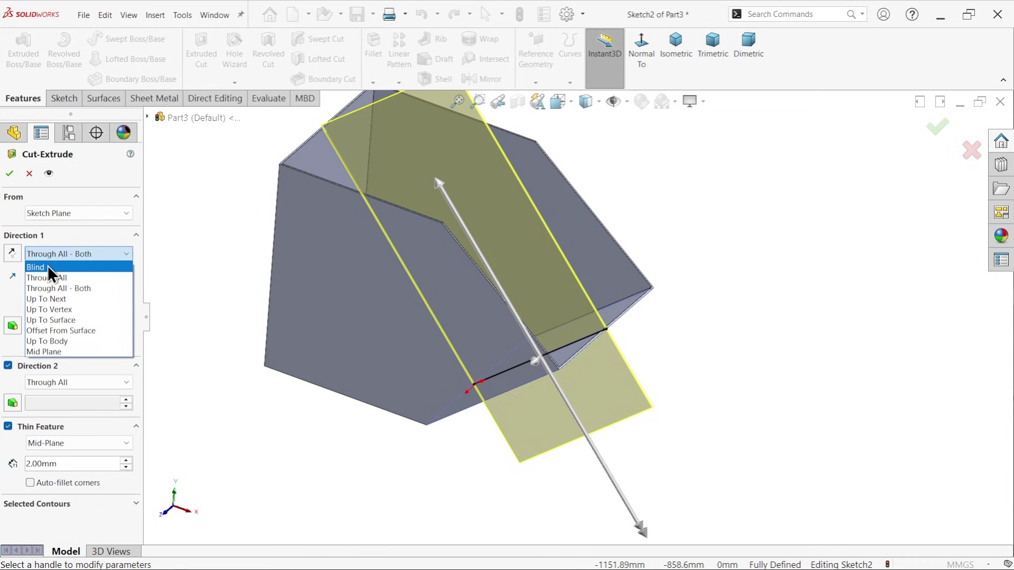
pyautogui.click(48, 265)
pyautogui.moveTo(335, 285); pyautogui.dragTo(291, 274, button='middle')
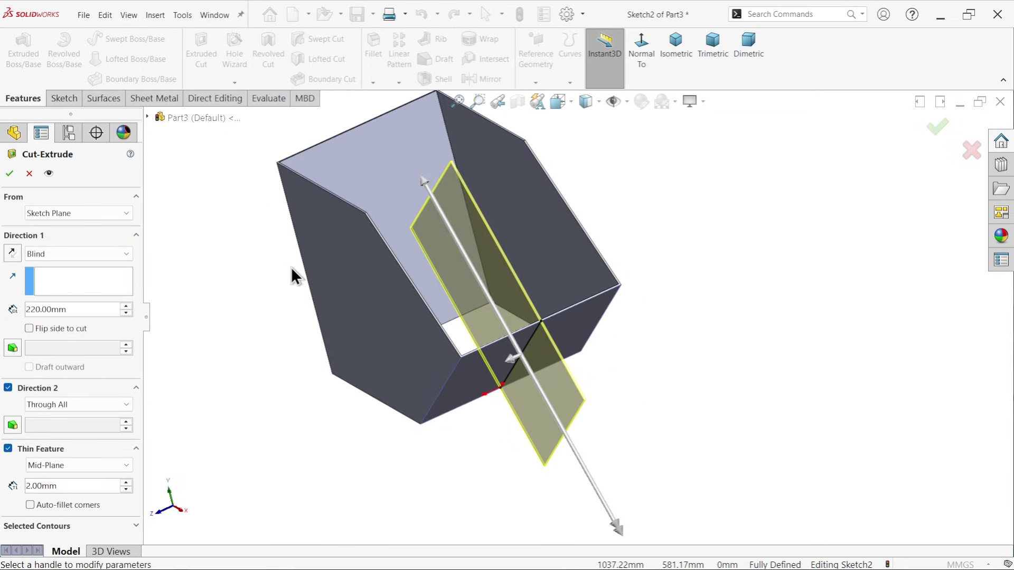
pyautogui.click(424, 179)
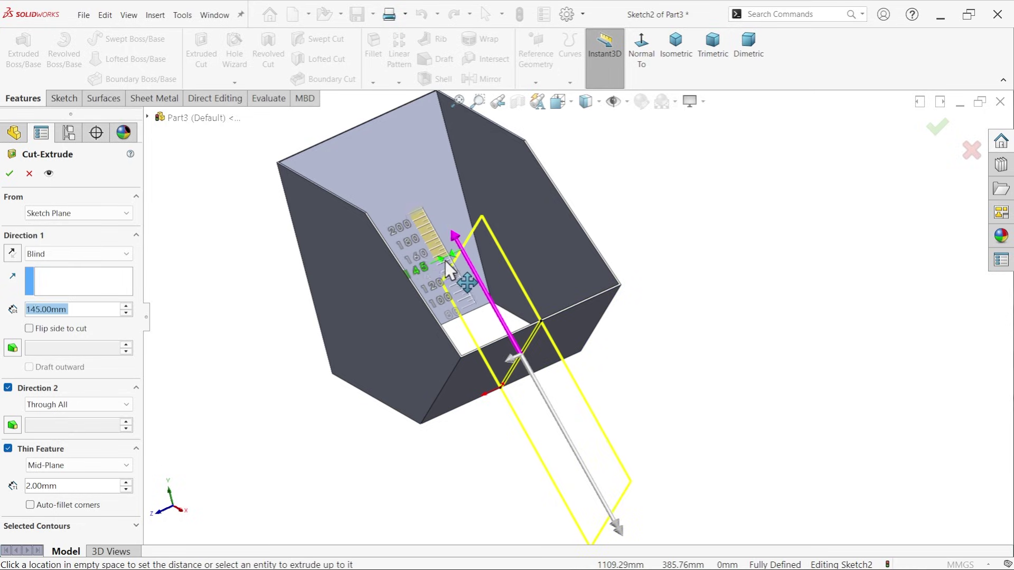
pyautogui.click(466, 315)
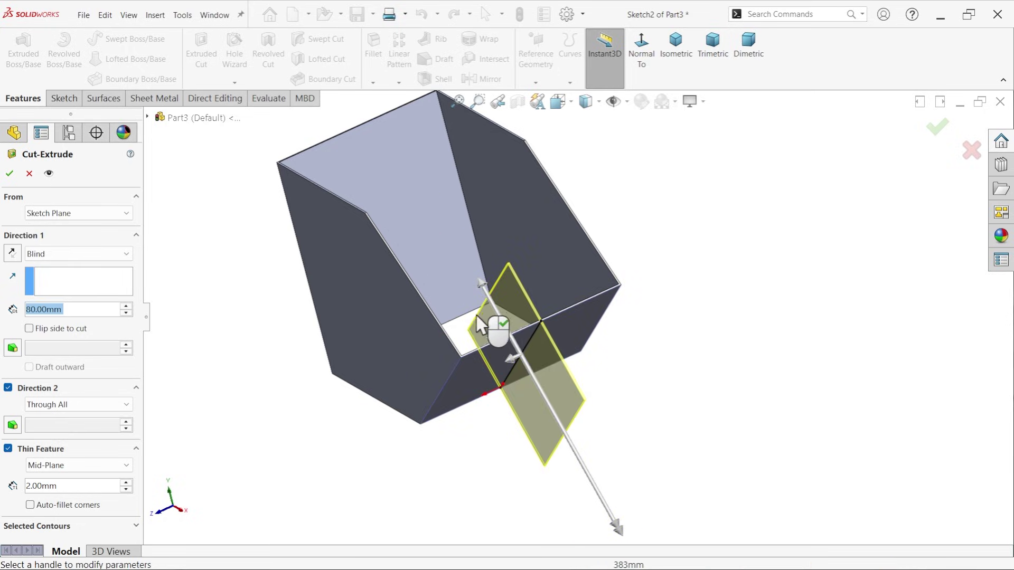
# Set the cut's first direction to Up To Next and complete the thin cut through the slanted wall.
pyautogui.click(100, 254)
pyautogui.click(64, 298)
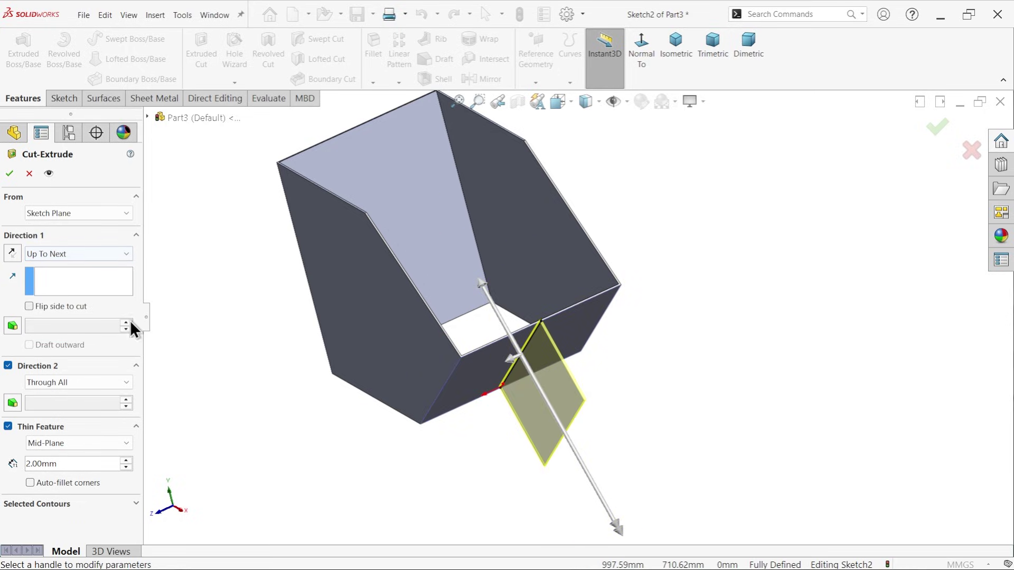
pyautogui.moveTo(507, 369); pyautogui.dragTo(561, 459, button='middle')
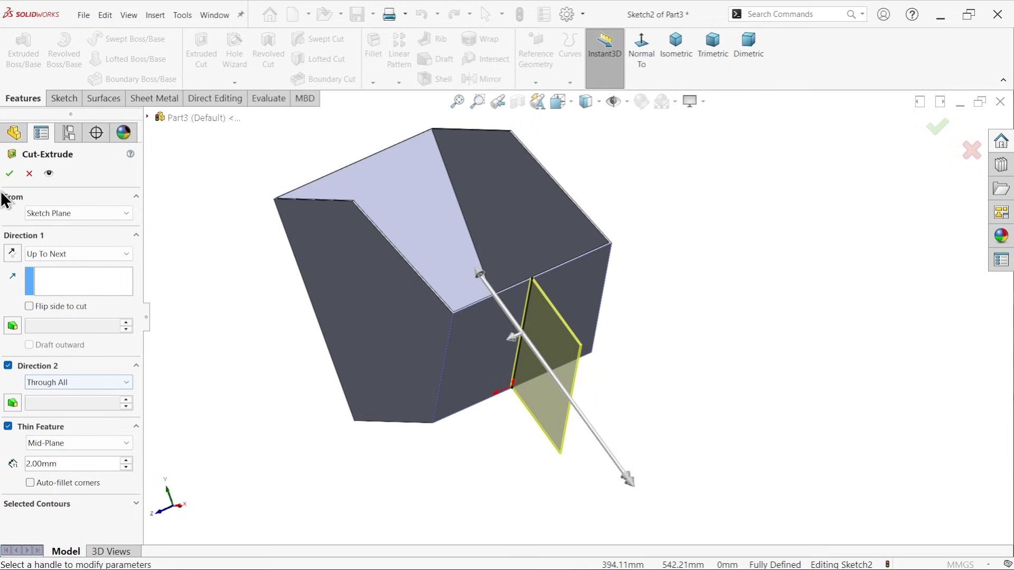
pyautogui.click(9, 176)
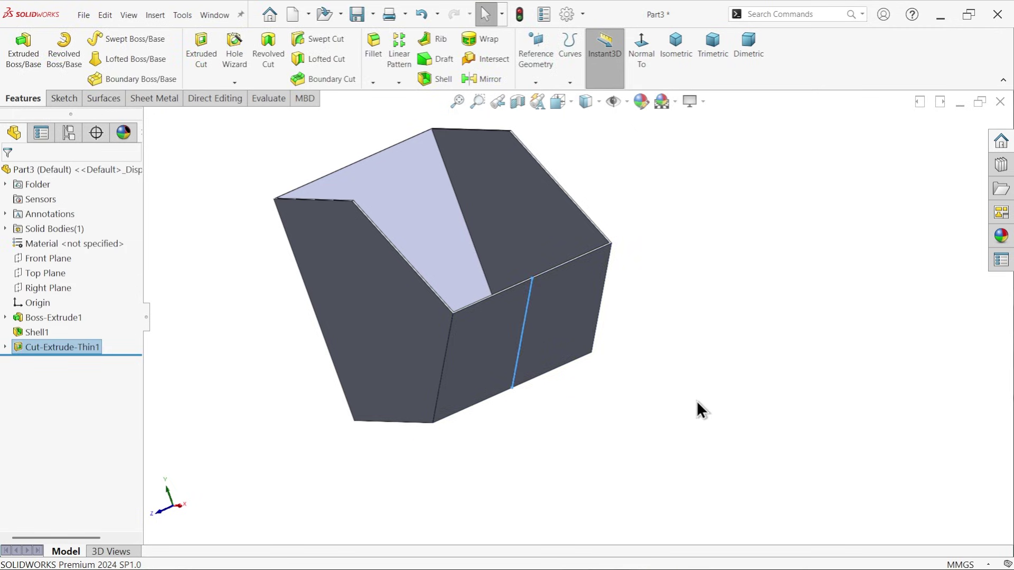
# Inspect the thin slot and its end at the edge of the slanted wall.
pyautogui.moveTo(530, 322); pyautogui.dragTo(552, 392, button='middle')
pyautogui.scroll(-3, 551, 390)
pyautogui.moveTo(588, 433); pyautogui.dragTo(622, 467, button='middle')
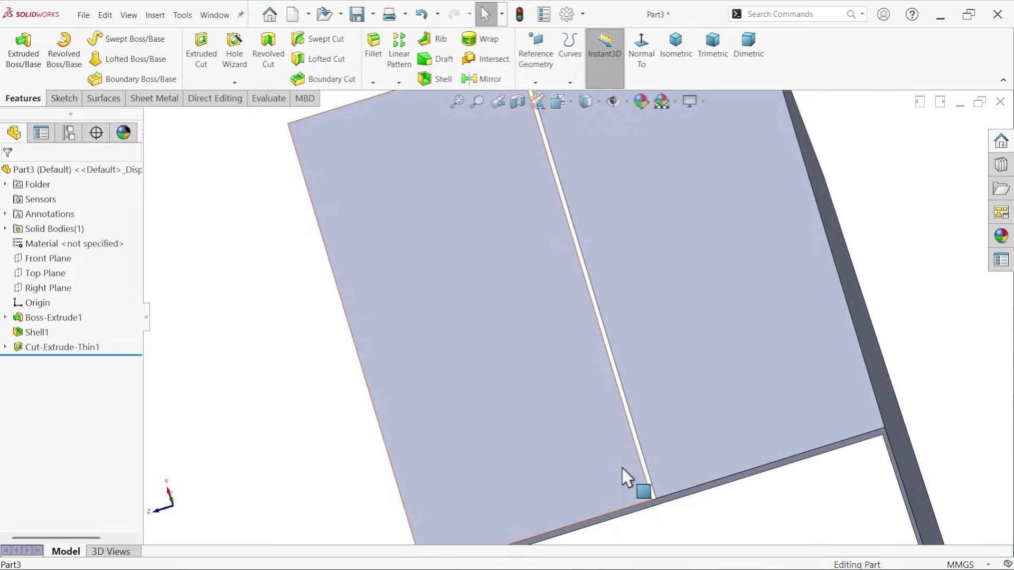
pyautogui.scroll(-5, 698, 452)
pyautogui.keyDown('ctrl'); pyautogui.moveTo(698, 452); pyautogui.dragTo(607, 364, button='middle'); pyautogui.keyUp('ctrl')
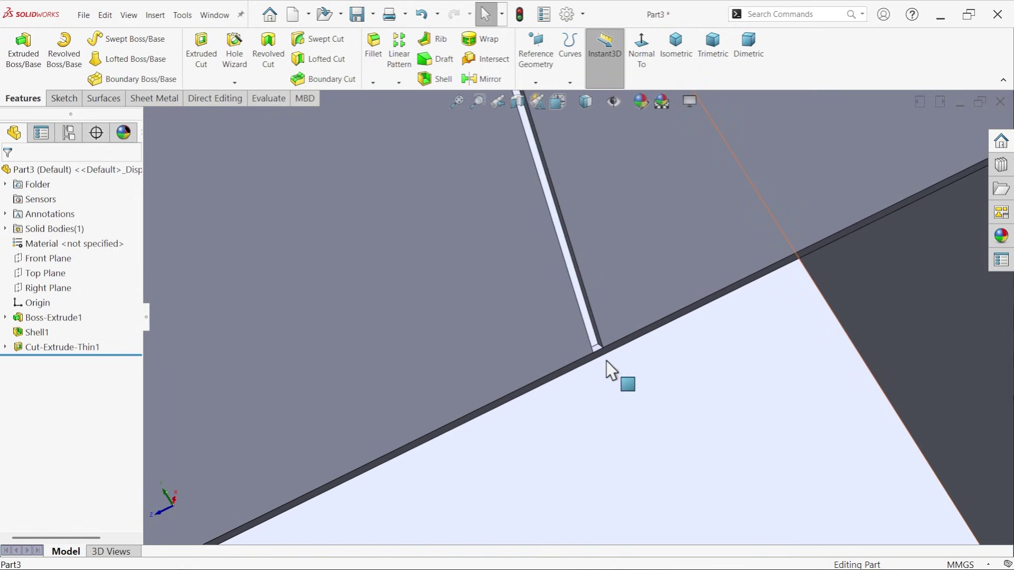
# Open the thin cut's sketch for editing and view the slanted wall face-on.
pyautogui.scroll(6, 593, 353)
pyautogui.moveTo(535, 191); pyautogui.dragTo(538, 247, button='middle')
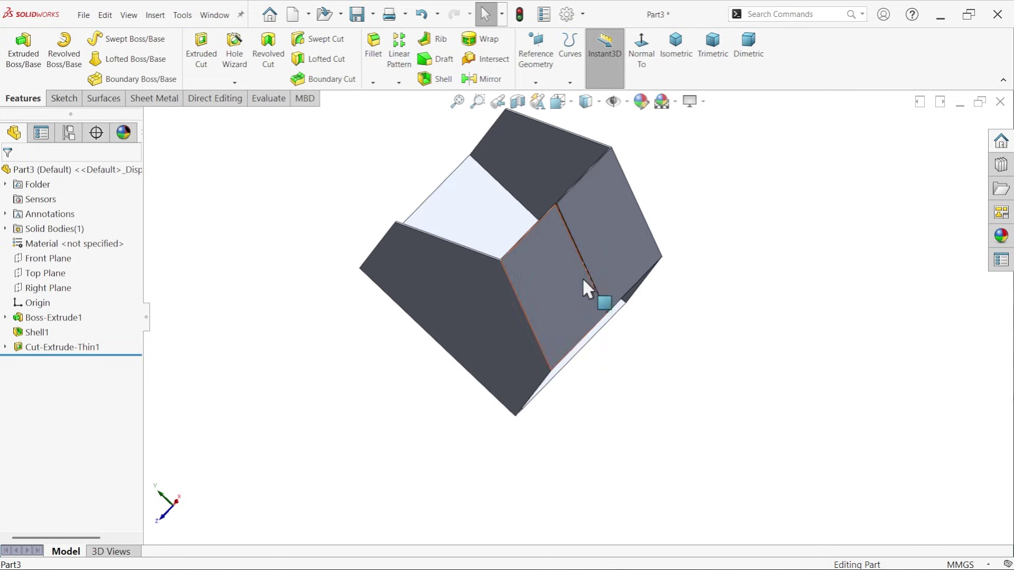
pyautogui.scroll(-5, 546, 303)
pyautogui.click(6, 348)
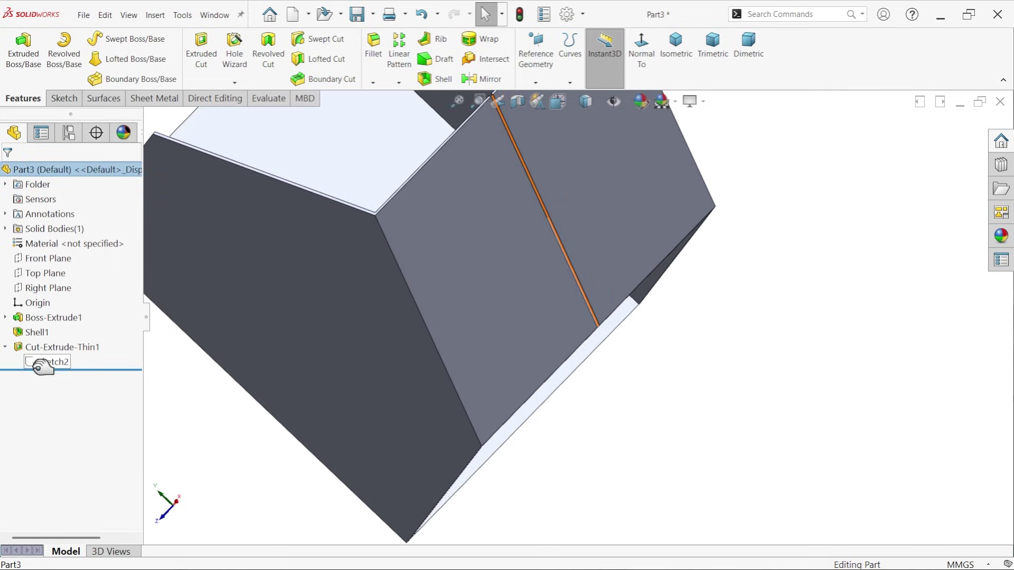
pyautogui.click(49, 362)
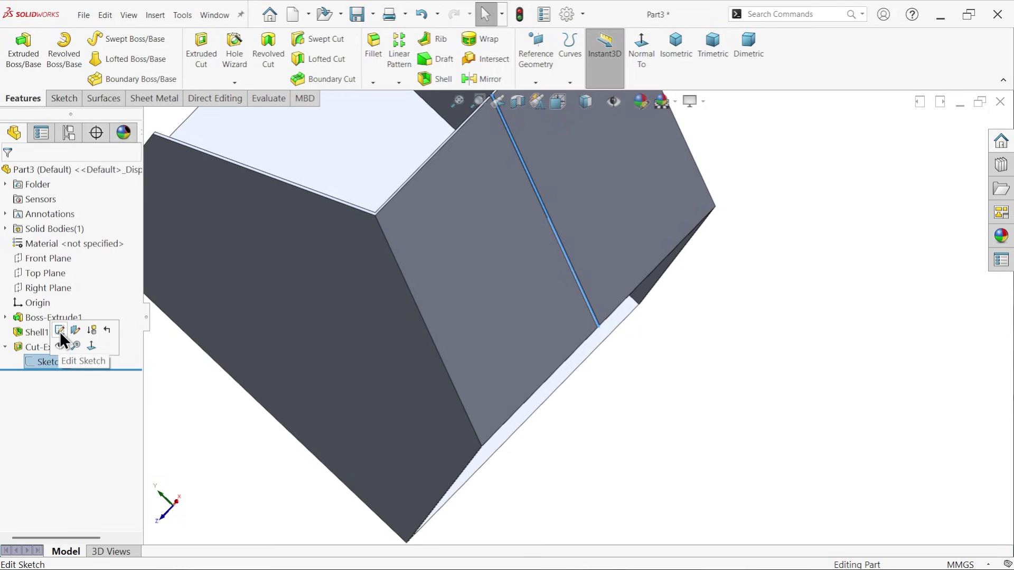
pyautogui.click(59, 331)
pyautogui.moveTo(489, 338)
pyautogui.mouseDown(button='middle')
pyautogui.moveTo(468, 334)
pyautogui.moveTo(494, 373)
pyautogui.moveTo(509, 341)
pyautogui.mouseUp(button='middle')
pyautogui.scroll(-6, 514, 332)
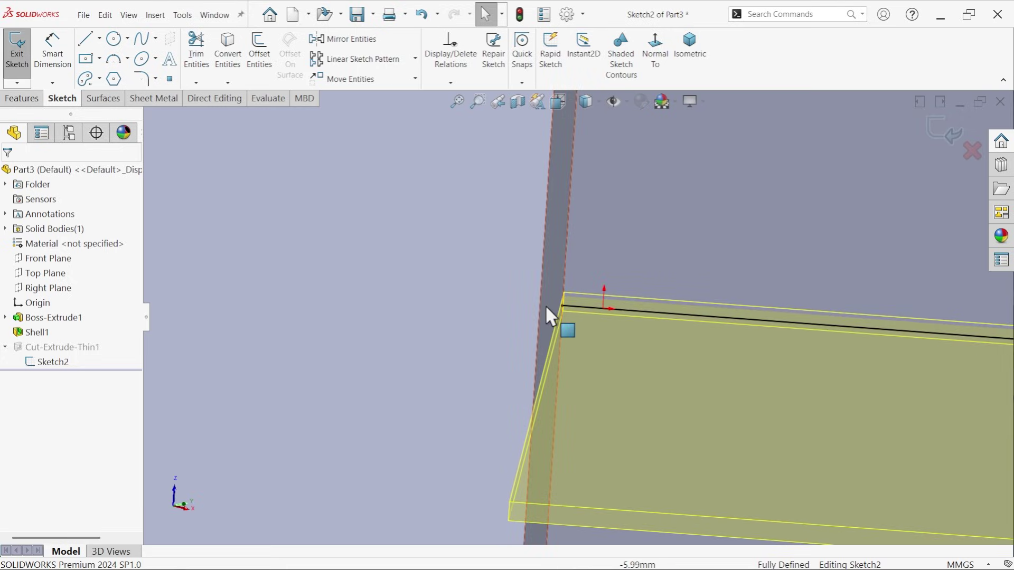
pyautogui.click(547, 307)
pyautogui.click(665, 54)
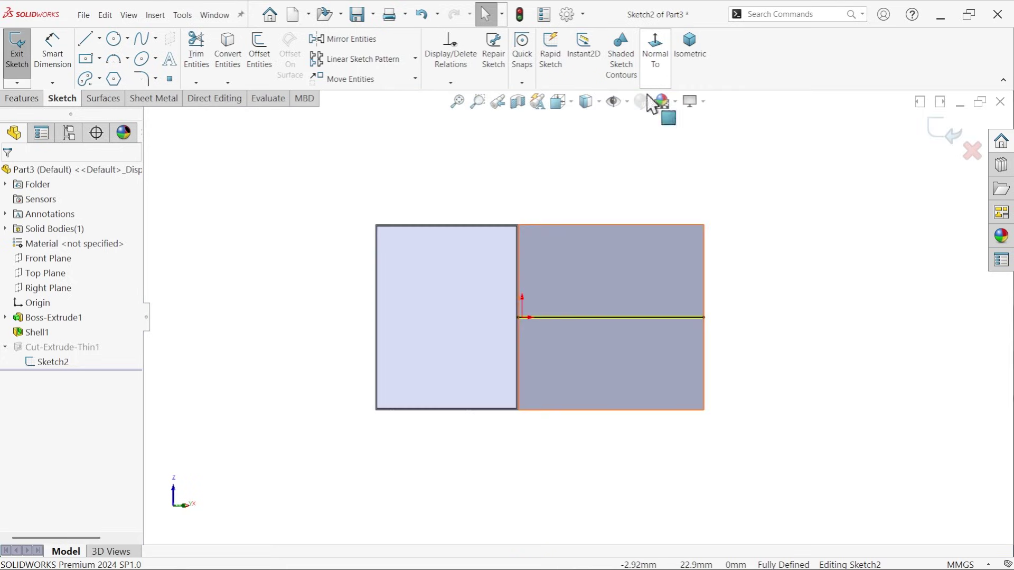
# Delete the midpoint relation at the slit line's inner end, extend that endpoint to the wall's outer edge midpoint, and exit the sketch.
pyautogui.scroll(-6, 528, 319)
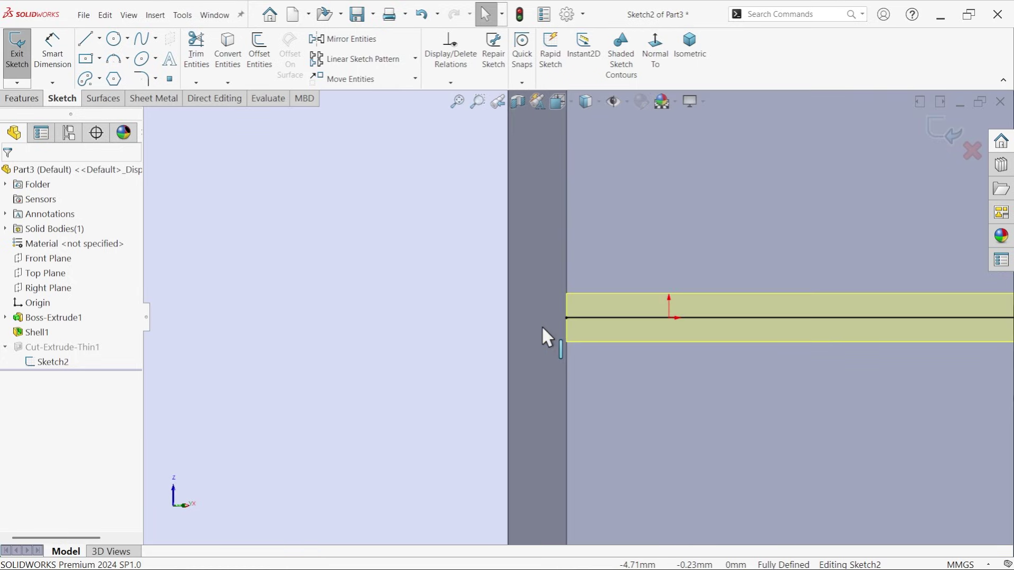
pyautogui.click(567, 319)
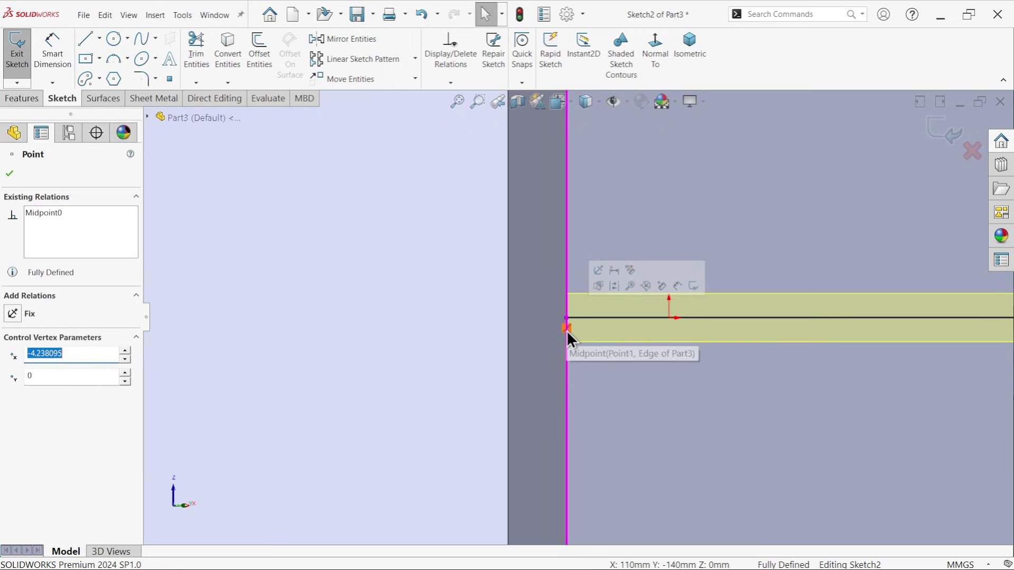
pyautogui.click(565, 329)
pyautogui.press('Delete')
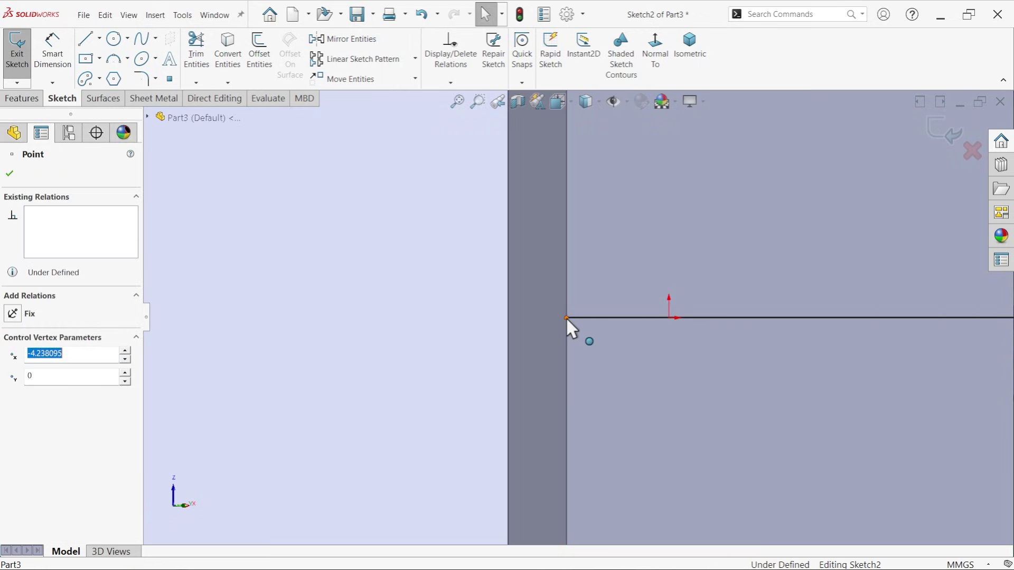
pyautogui.moveTo(565, 316); pyautogui.dragTo(508, 317)
pyautogui.click(9, 173)
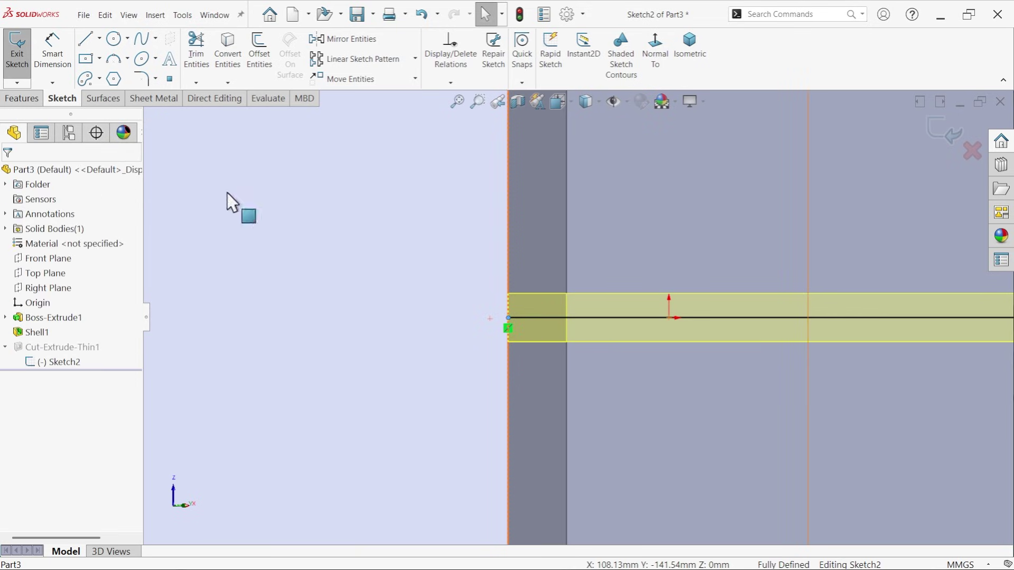
pyautogui.click(943, 131)
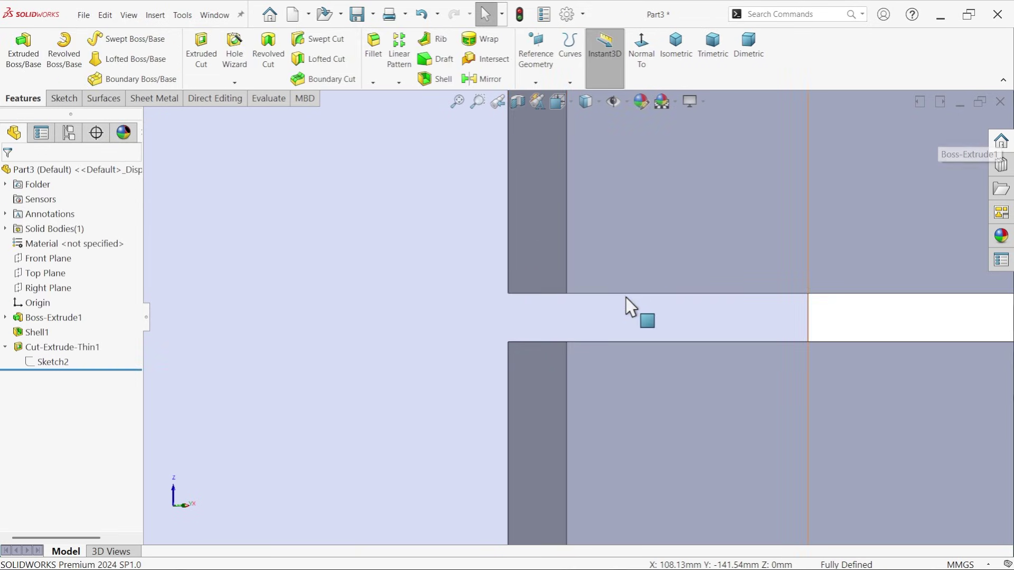
# Start the Insert Bends command on the slit body with the large side wall's inner face as the fixed face.
pyautogui.scroll(6, 624, 301)
pyautogui.moveTo(655, 341); pyautogui.dragTo(656, 301, button='middle')
pyautogui.scroll(-5, 654, 311)
pyautogui.scroll(5, 632, 308)
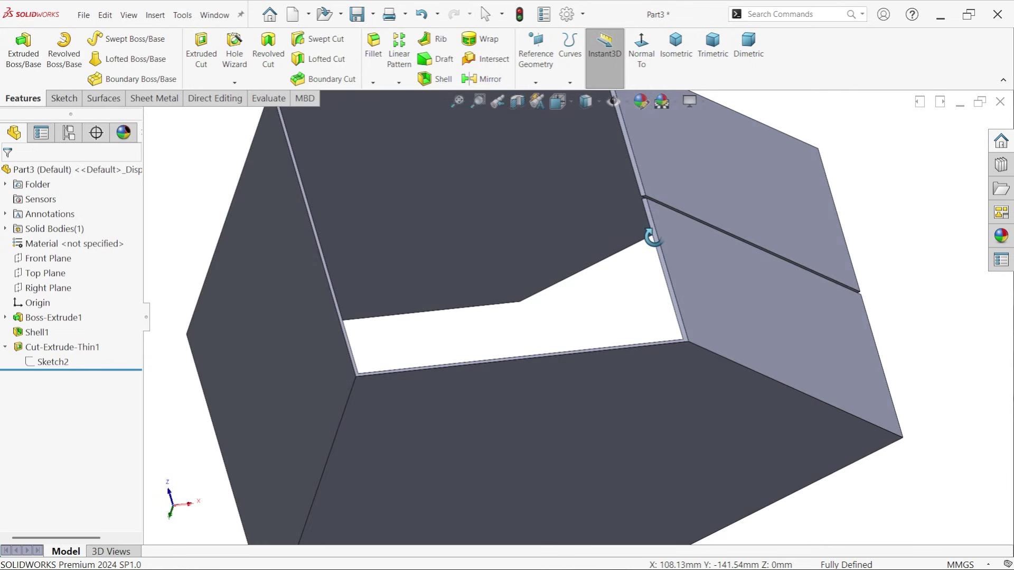
pyautogui.scroll(4, 649, 301)
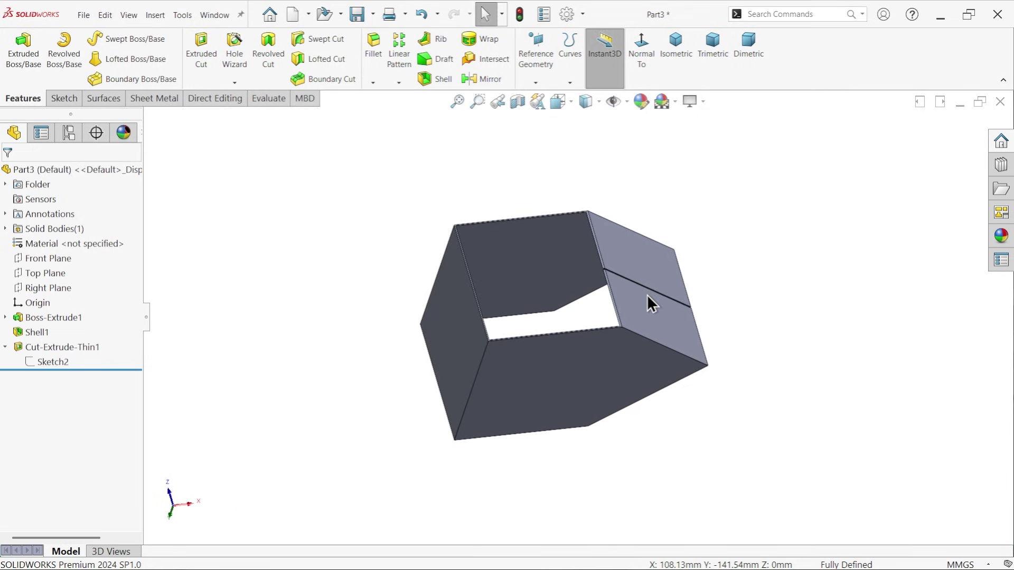
pyautogui.scroll(-2, 549, 354)
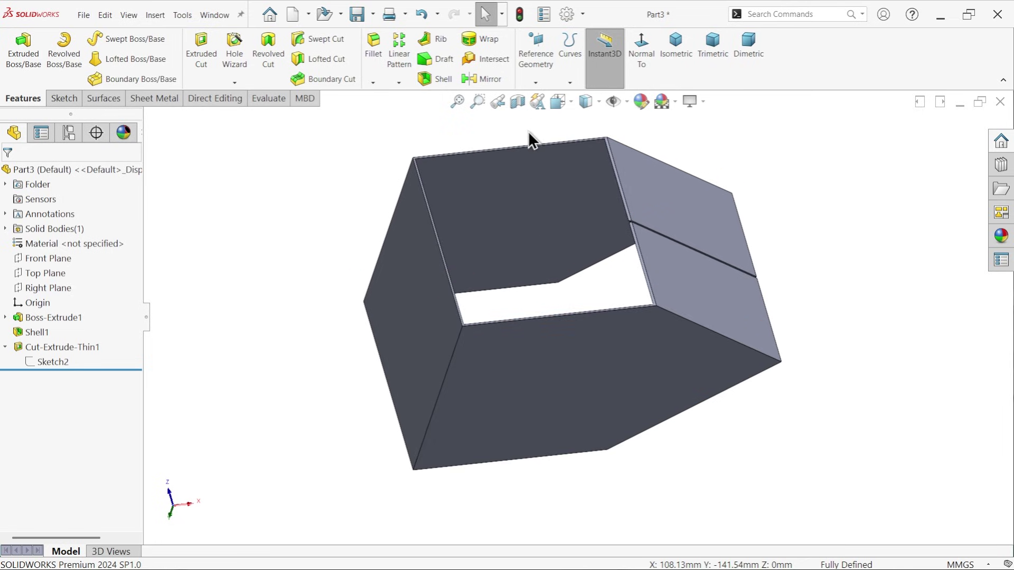
pyautogui.click(150, 99)
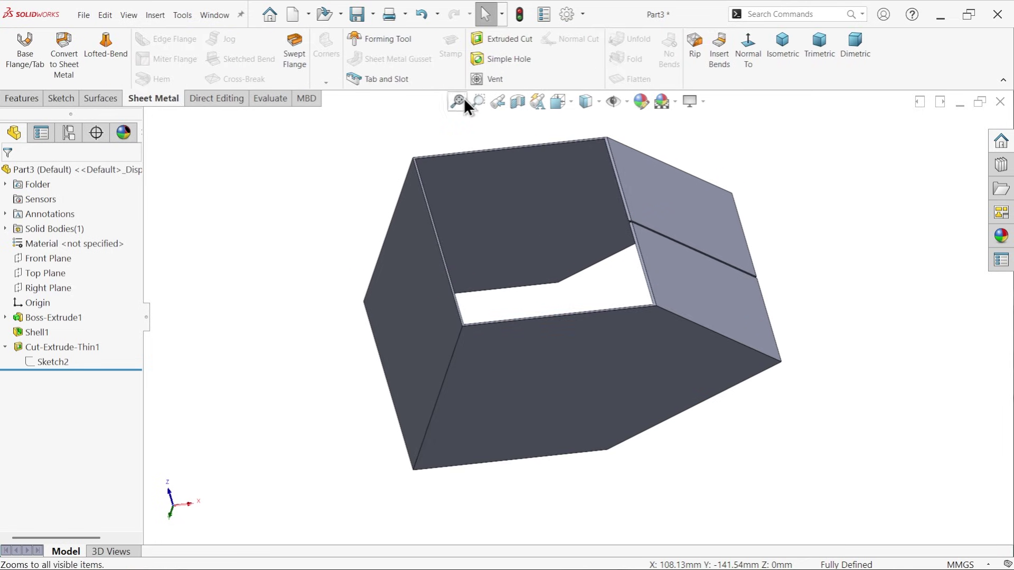
pyautogui.click(720, 55)
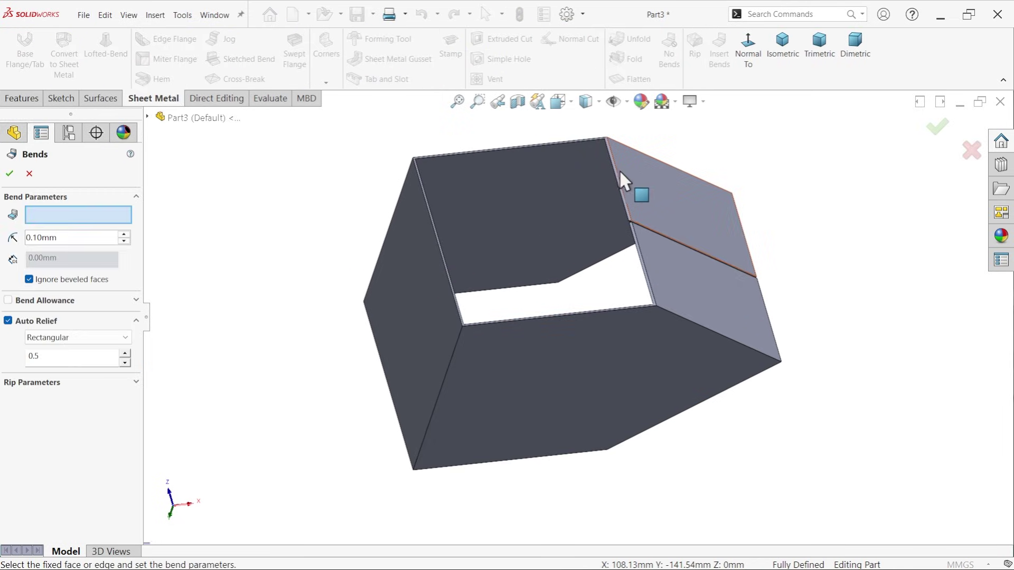
pyautogui.click(553, 198)
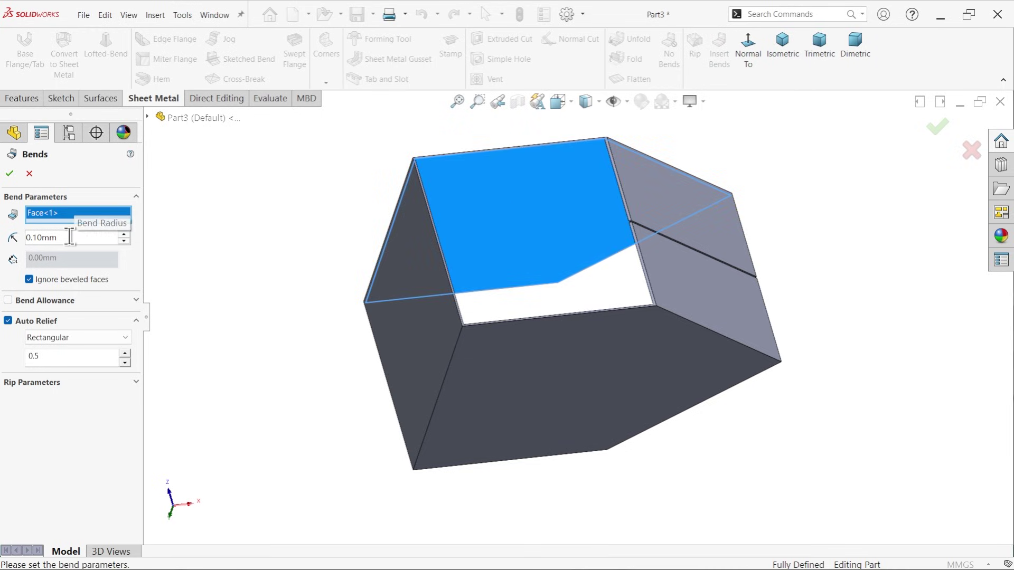
# Set the bend radius to 2 mm, turn off ignoring beveled faces, and create the sheet metal bends.
pyautogui.moveTo(70, 237); pyautogui.dragTo(23, 237)
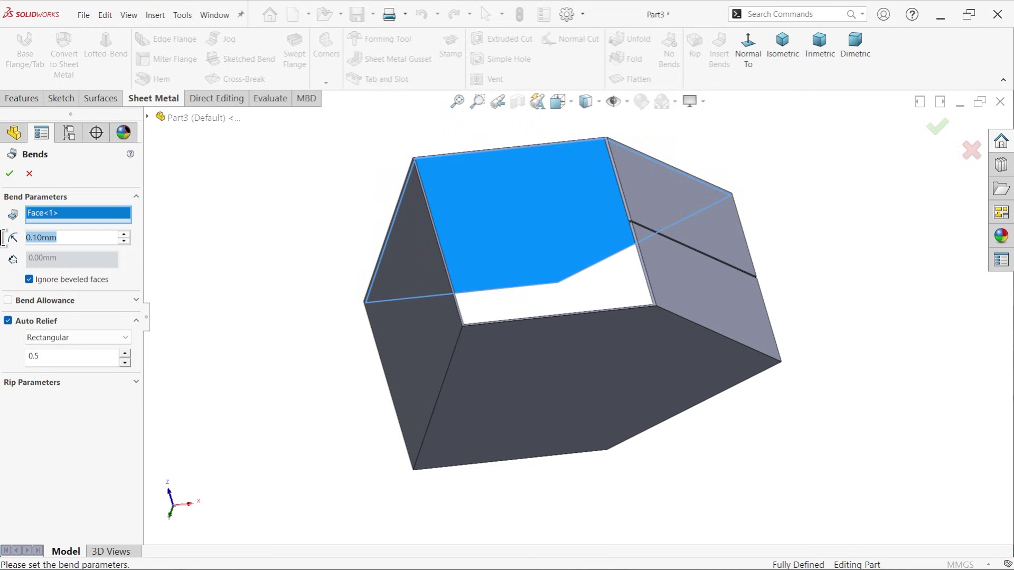
pyautogui.write('2')
pyautogui.press('Return')
pyautogui.click(29, 279)
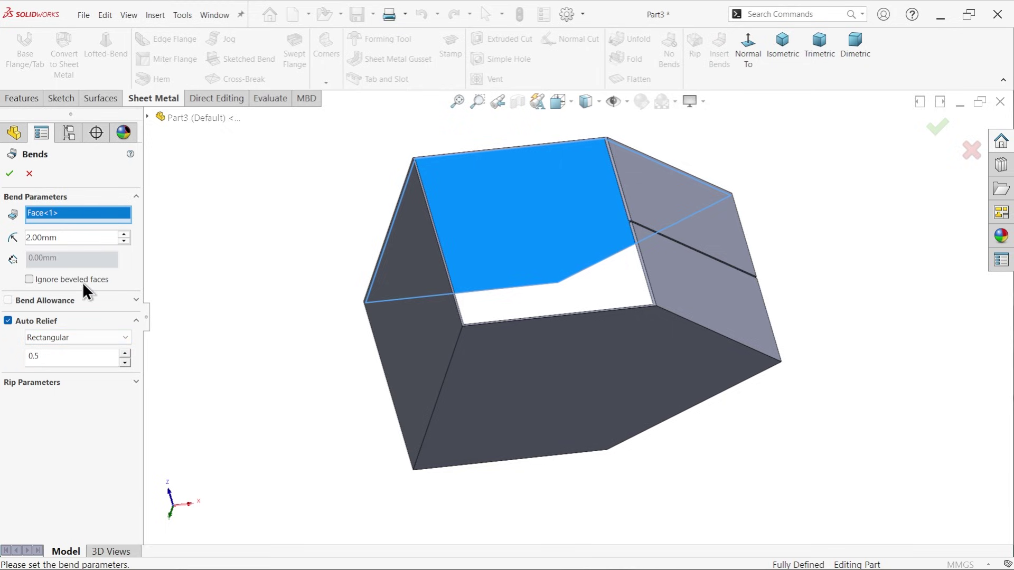
pyautogui.click(8, 173)
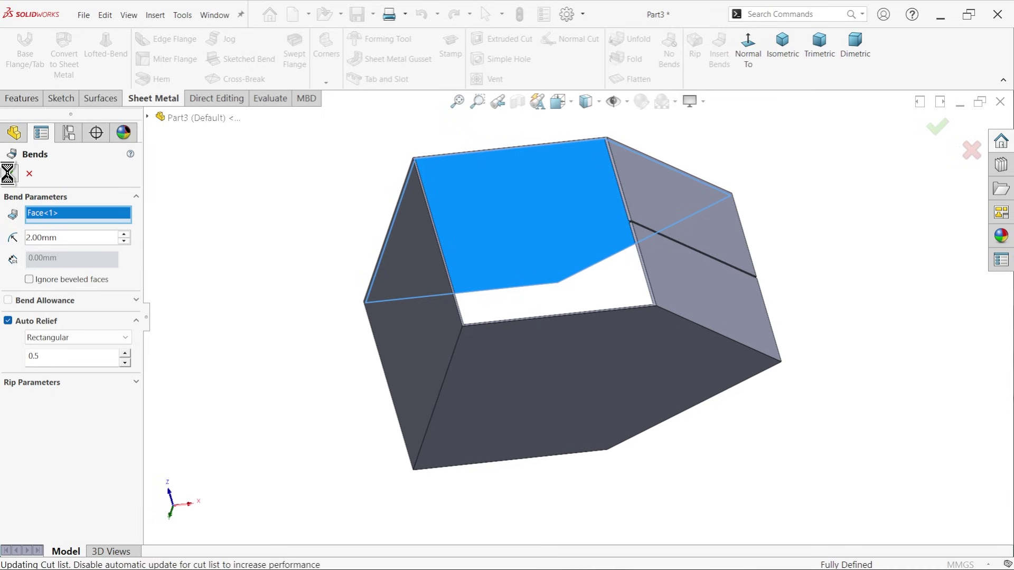
# Check the inner radius of the bend at the body's corner.
pyautogui.scroll(-5, 486, 280)
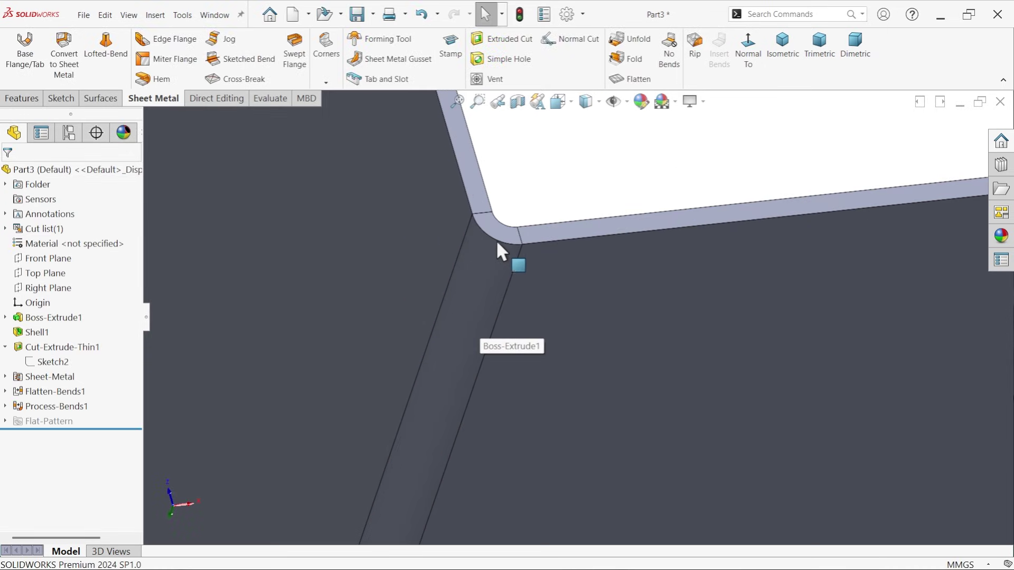
pyautogui.click(498, 221)
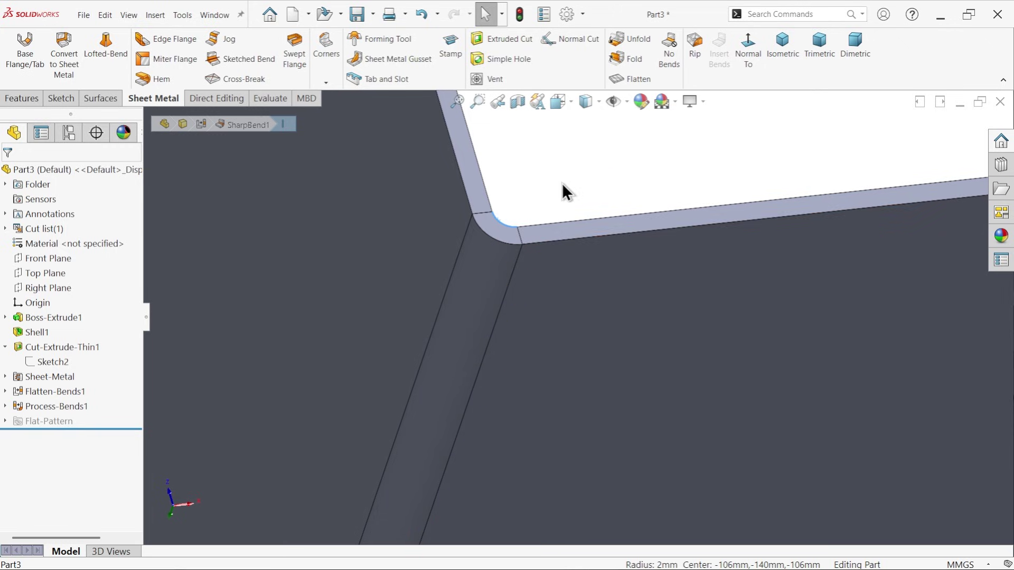
pyautogui.click(562, 182)
pyautogui.scroll(2, 543, 201)
pyautogui.scroll(5, 543, 201)
pyautogui.scroll(-5, 619, 238)
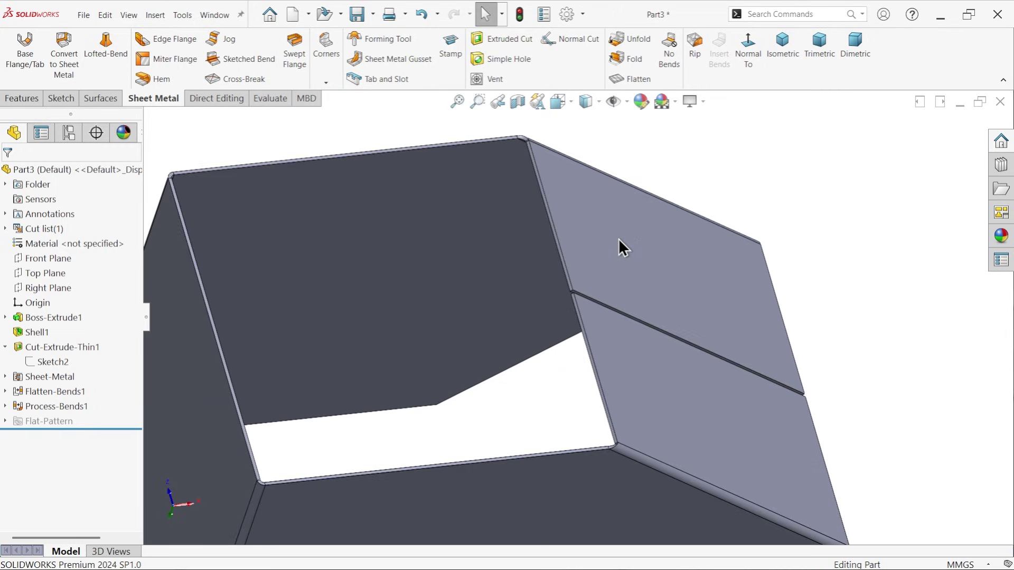
# Flatten the center body to check its flat pattern, fold it back, and return to the isometric view.
pyautogui.moveTo(619, 239); pyautogui.dragTo(600, 152, button='middle')
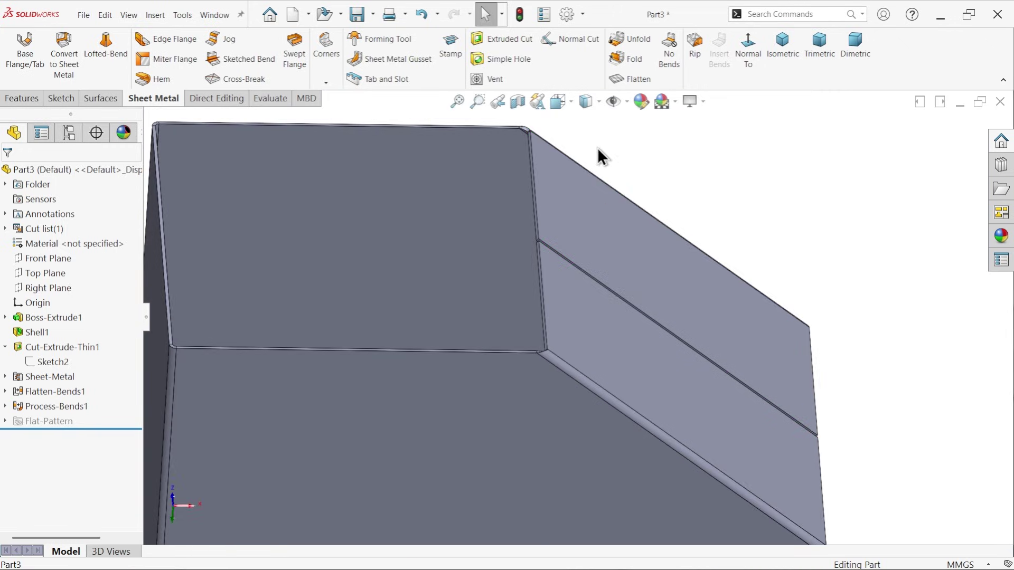
pyautogui.click(633, 78)
pyautogui.scroll(4, 660, 309)
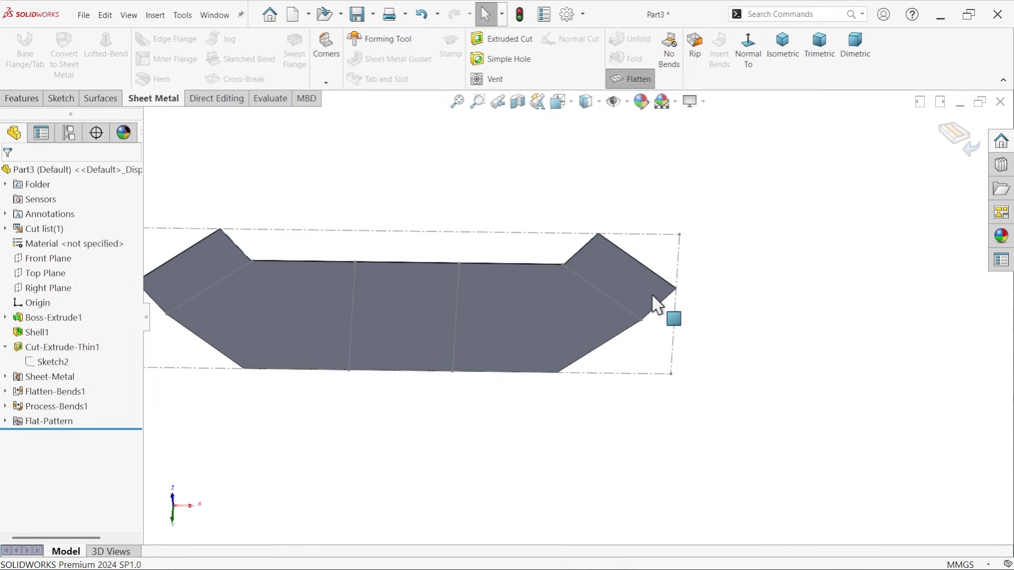
pyautogui.click(959, 139)
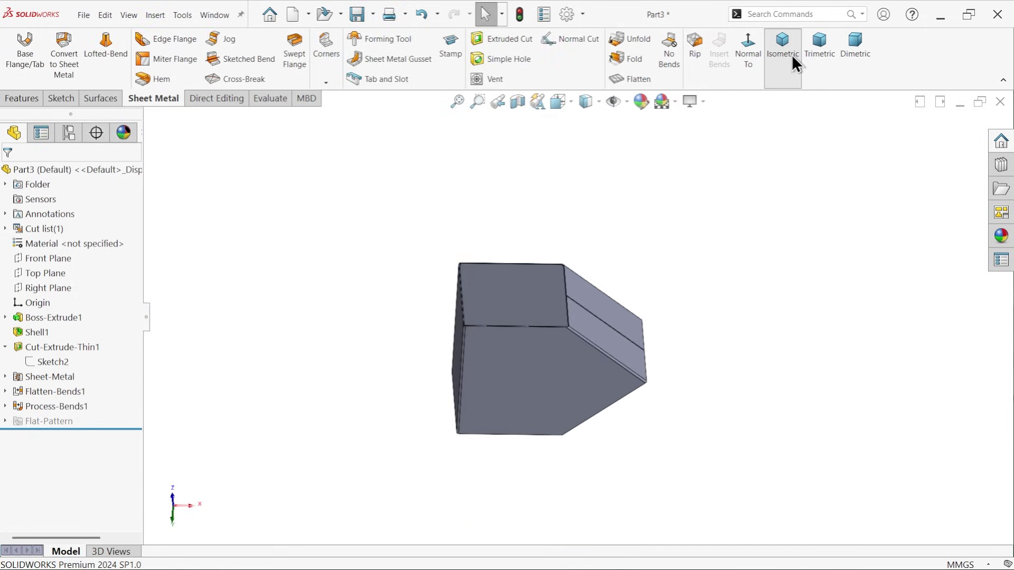
pyautogui.click(791, 55)
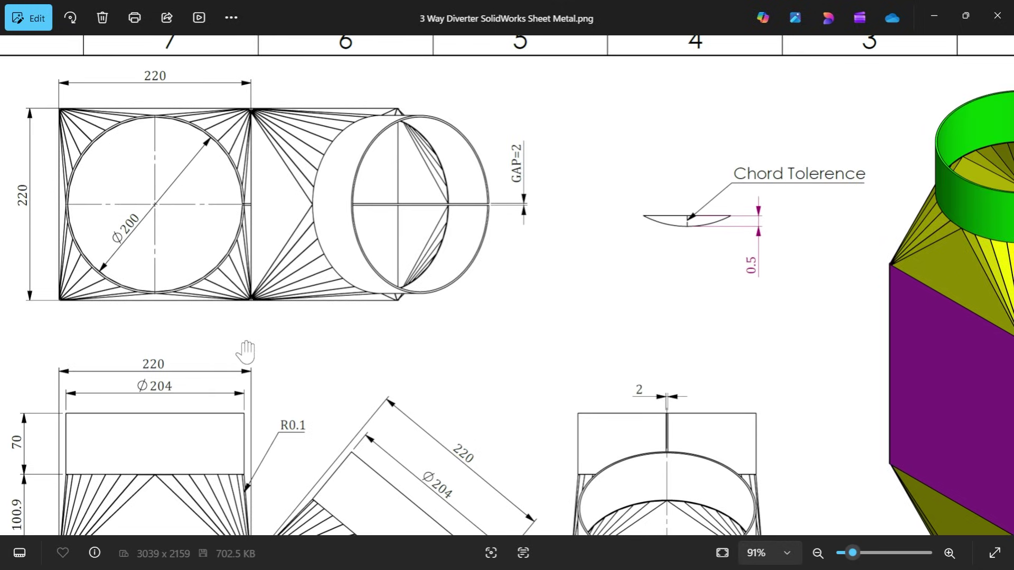
# Examine the reference drawing's dimensions for the upper square-to-round transition and its round collar.
pyautogui.scroll(1, 253, 317)
pyautogui.scroll(2, 220, 385)
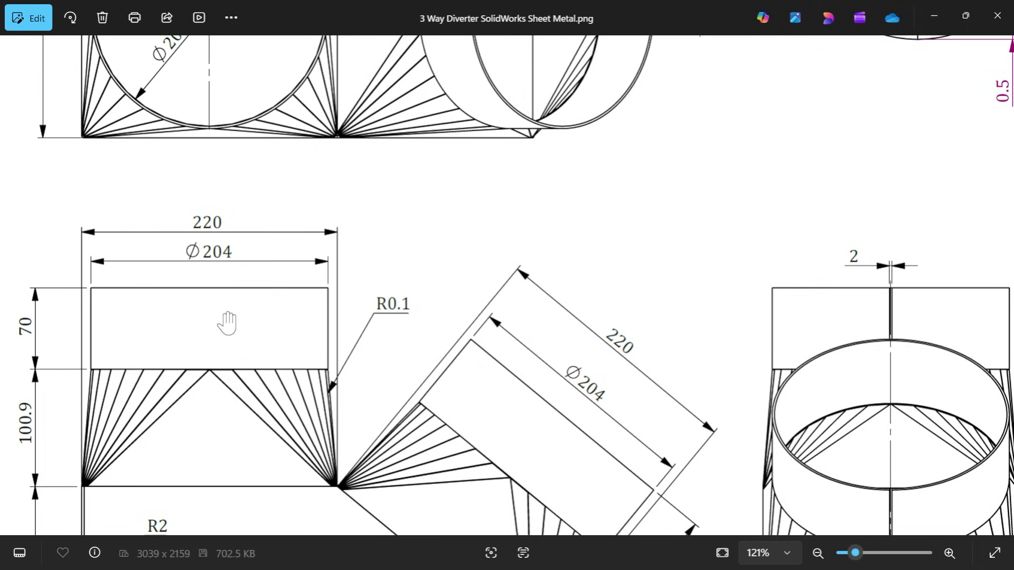
pyautogui.scroll(3, 228, 323)
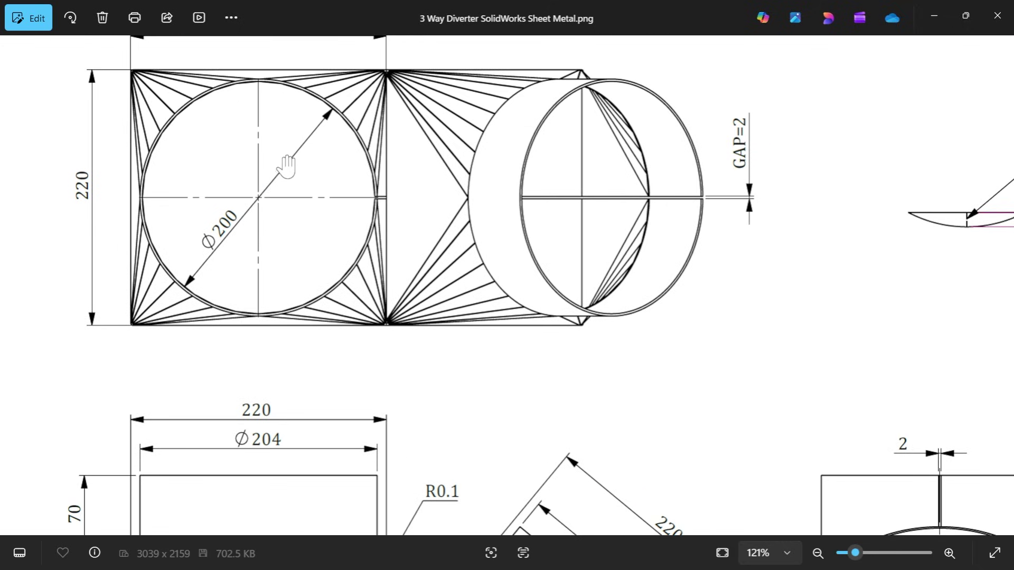
pyautogui.moveTo(279, 336); pyautogui.dragTo(369, 190)
pyautogui.moveTo(253, 393); pyautogui.dragTo(276, 285)
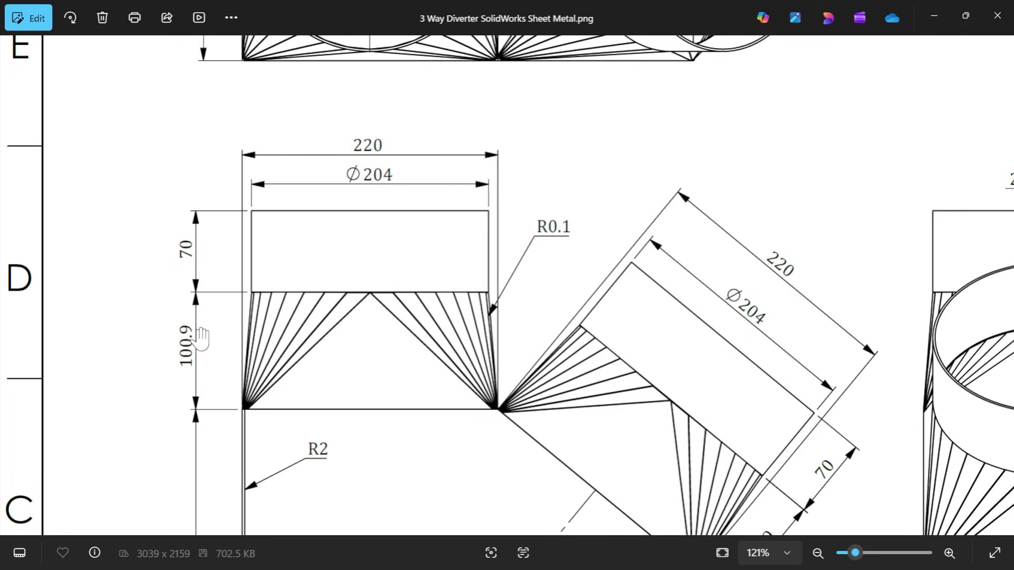
# Examine the chord tolerance detail on the reference drawing and review the overall views and notes.
pyautogui.moveTo(629, 199); pyautogui.dragTo(573, 253)
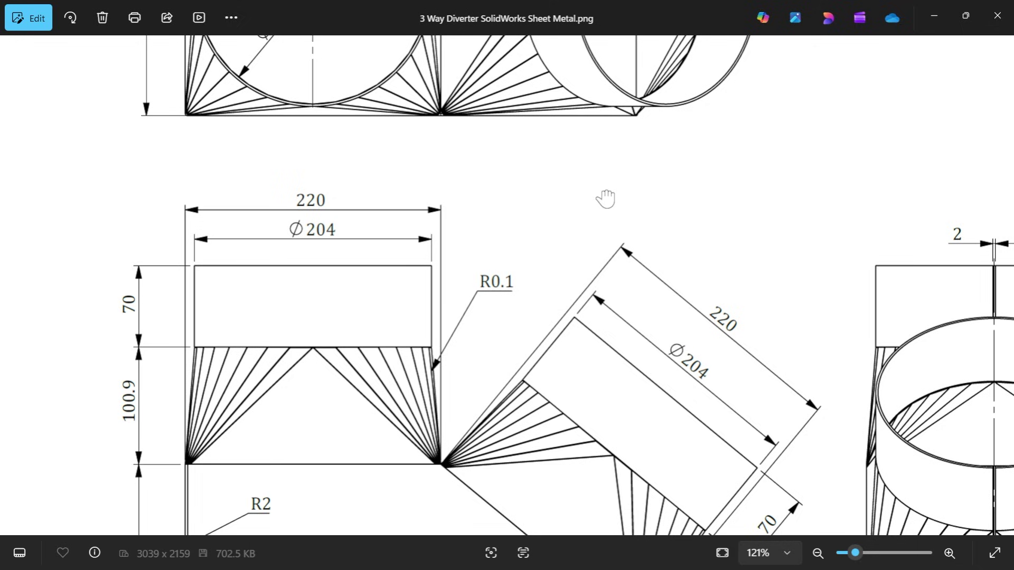
pyautogui.moveTo(602, 203); pyautogui.dragTo(217, 476)
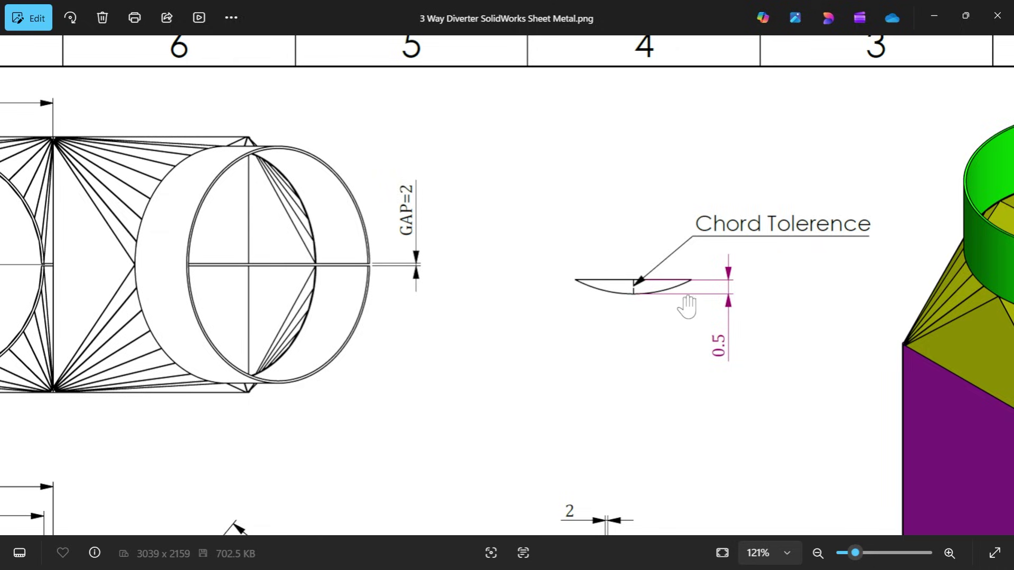
pyautogui.scroll(4, 654, 300)
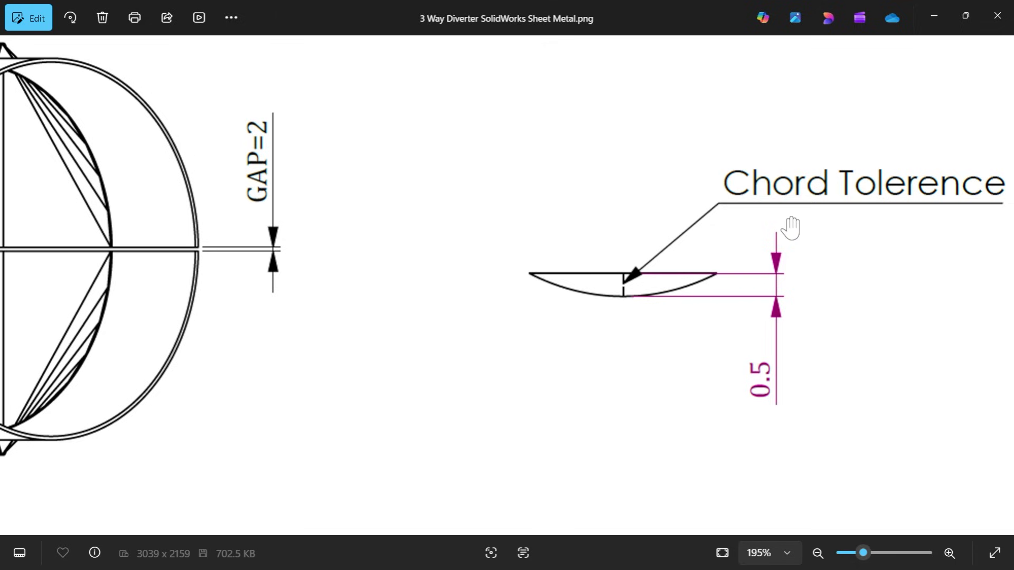
pyautogui.scroll(-6, 755, 379)
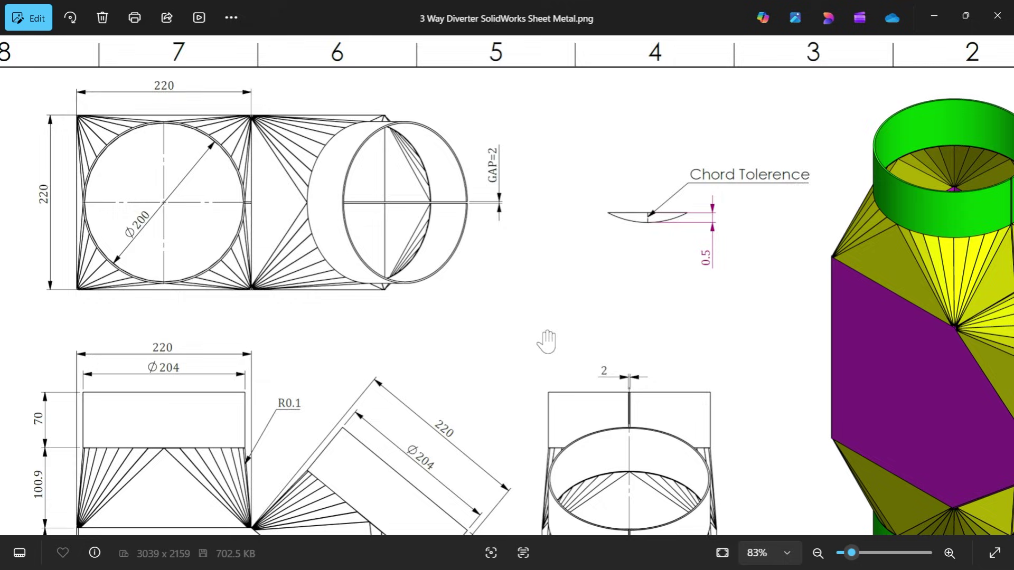
pyautogui.scroll(3, 265, 342)
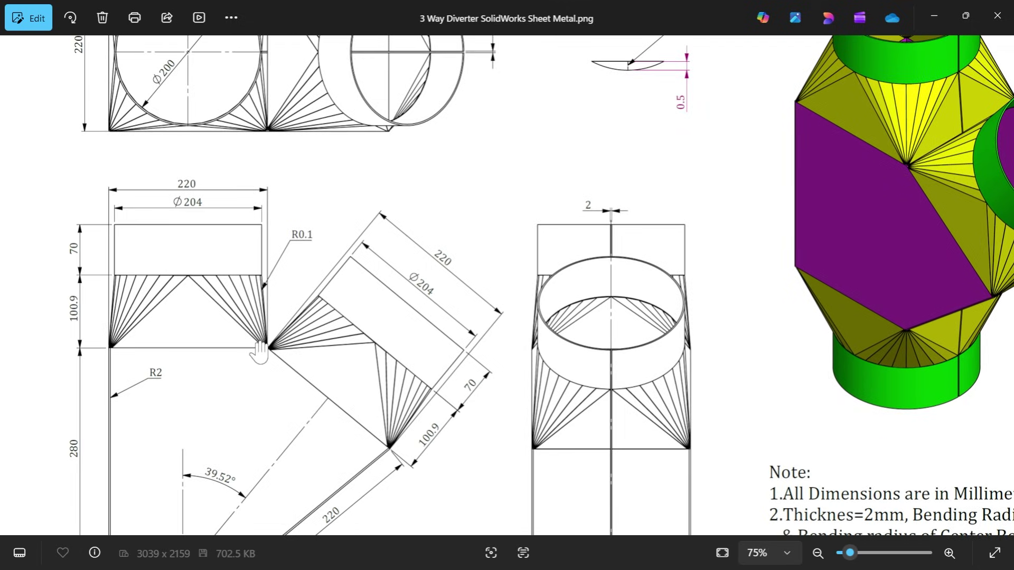
pyautogui.scroll(-2, 271, 342)
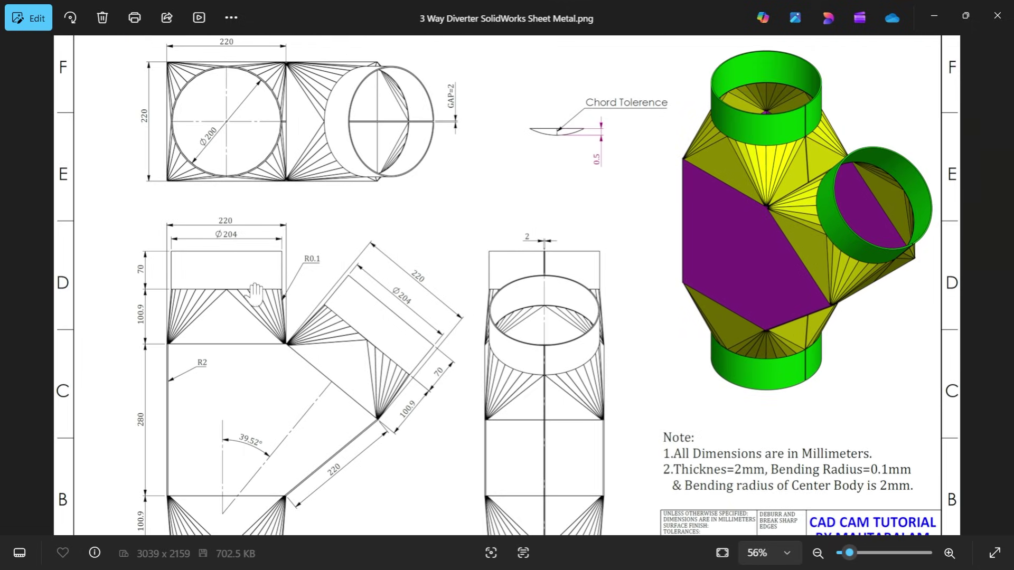
# Switch back to SolidWorks and start a sketch on the top edge face of the center body's side wall.
pyautogui.click(932, 20)
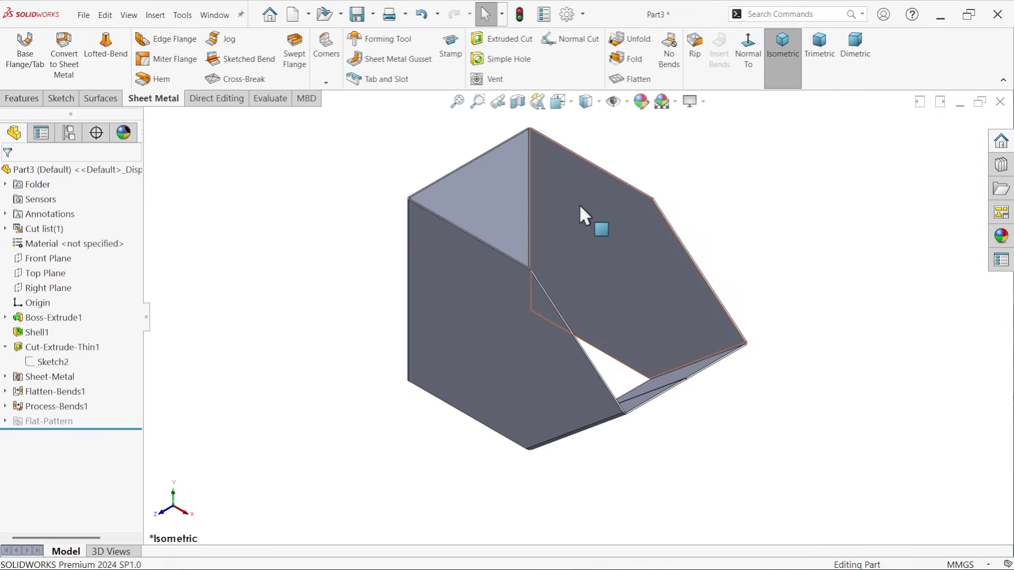
pyautogui.scroll(-3, 578, 204)
pyautogui.scroll(-3, 328, 226)
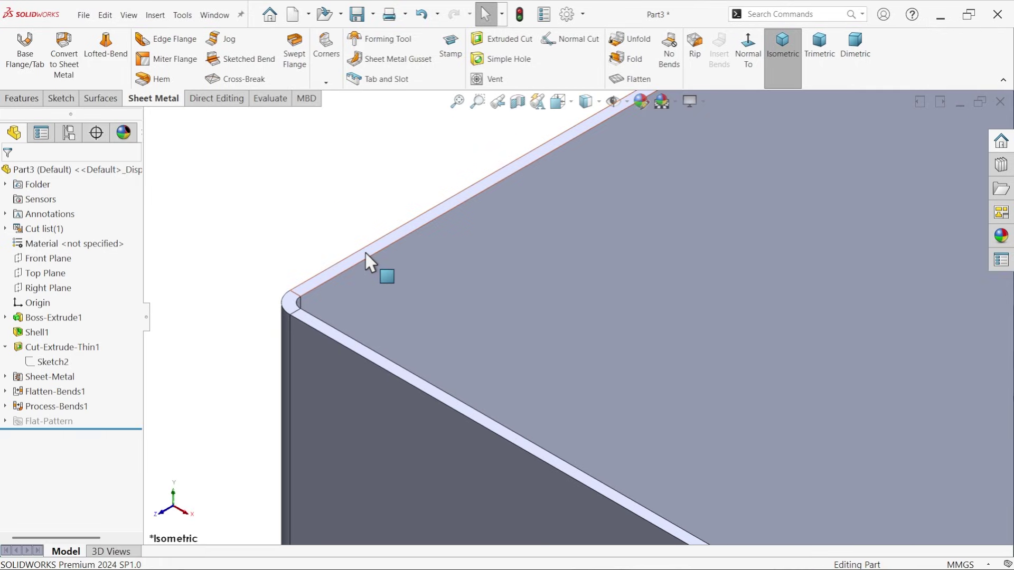
pyautogui.click(379, 244)
pyautogui.click(411, 221)
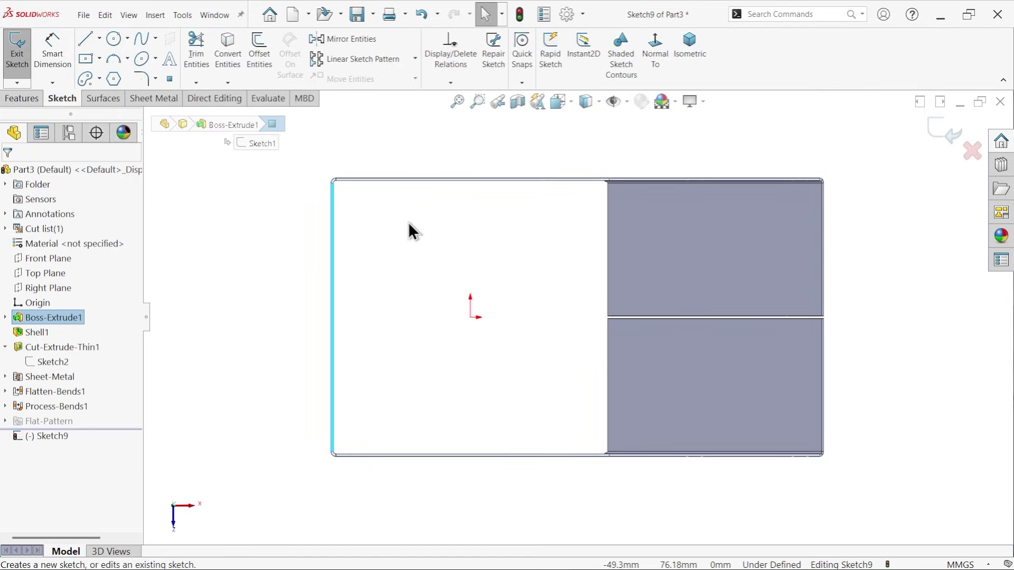
# Convert the tangent chain of inner edges around the body's upper opening into sketch entities.
pyautogui.scroll(-3, 533, 212)
pyautogui.scroll(-1, 572, 184)
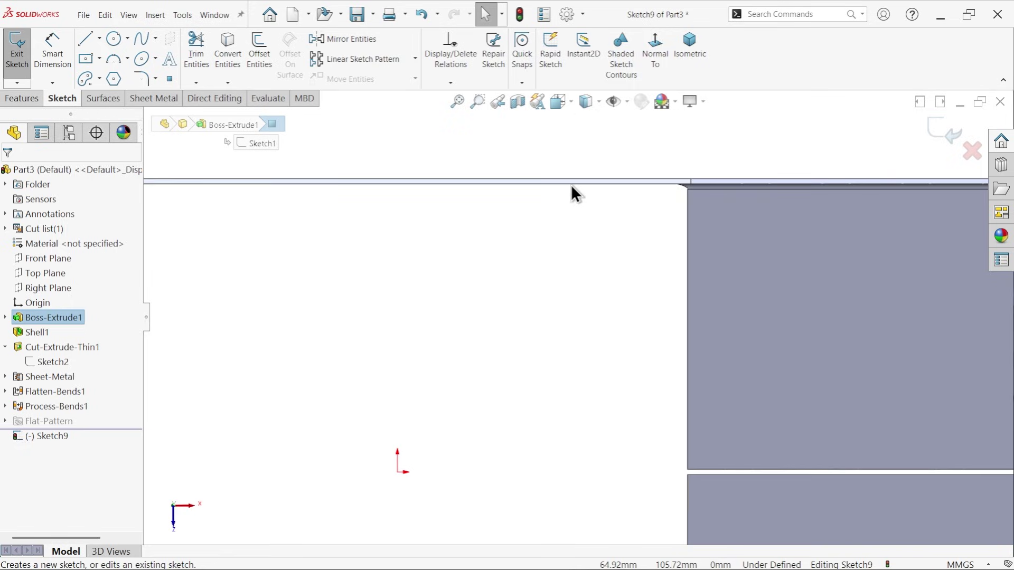
pyautogui.scroll(2, 571, 185)
pyautogui.scroll(-3, 342, 236)
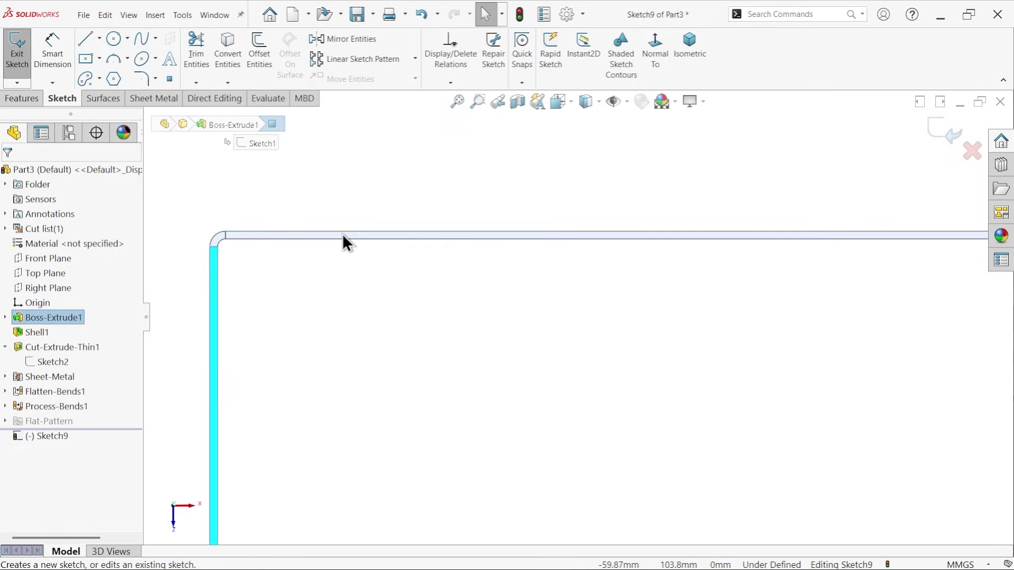
pyautogui.click(219, 280)
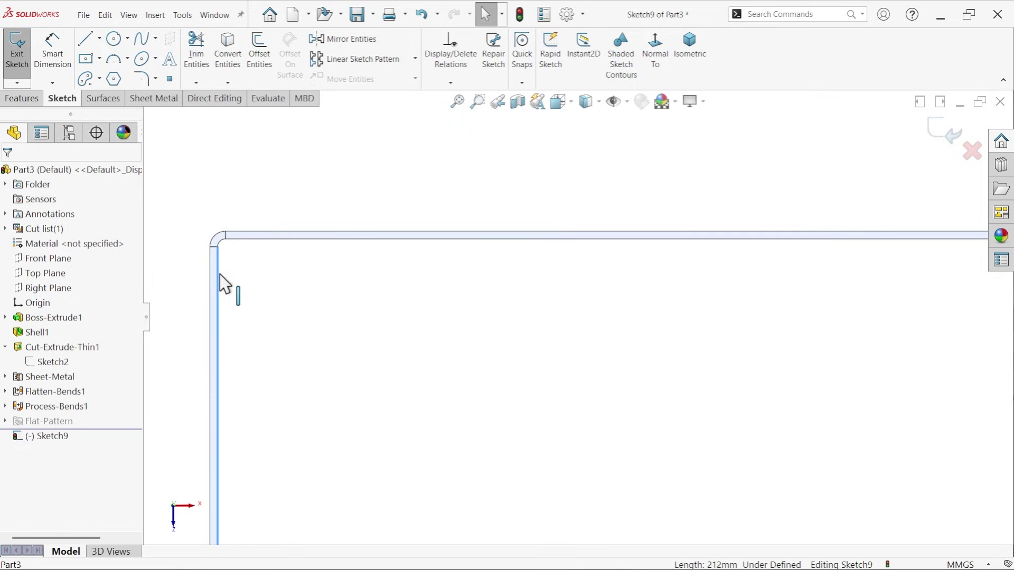
pyautogui.rightClick(220, 274)
pyautogui.click(290, 312)
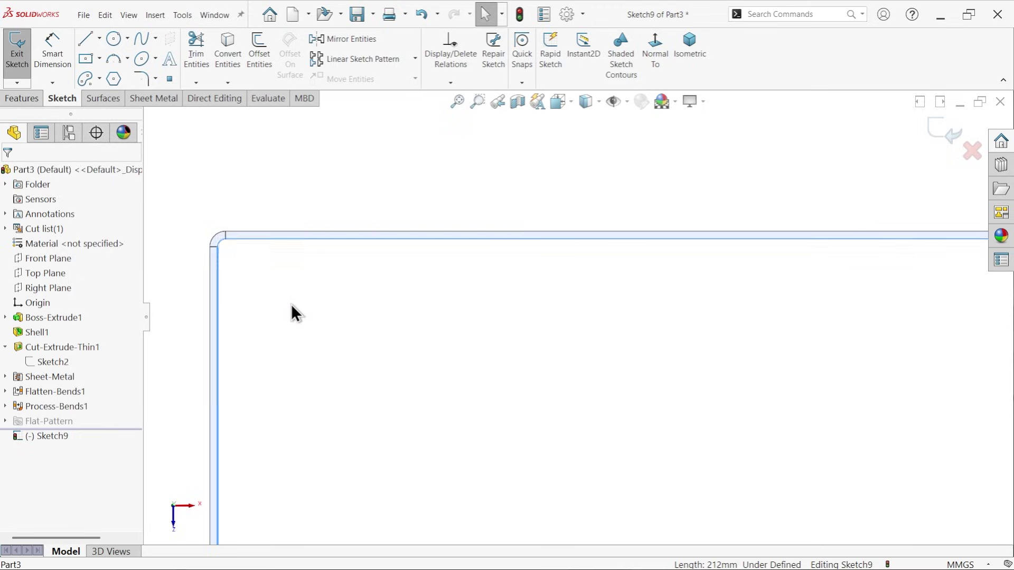
pyautogui.scroll(3, 465, 292)
pyautogui.scroll(2, 579, 323)
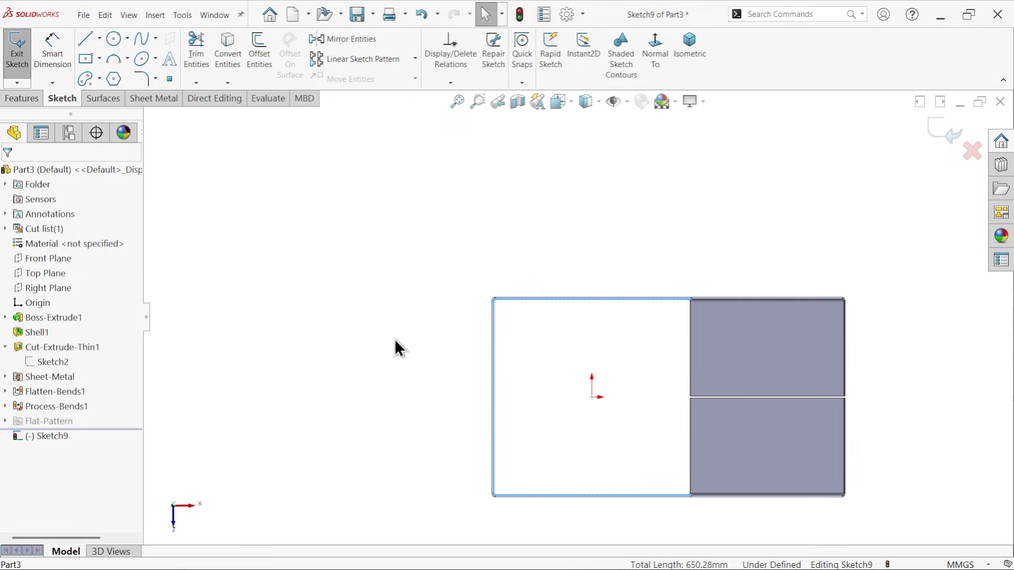
pyautogui.click(223, 46)
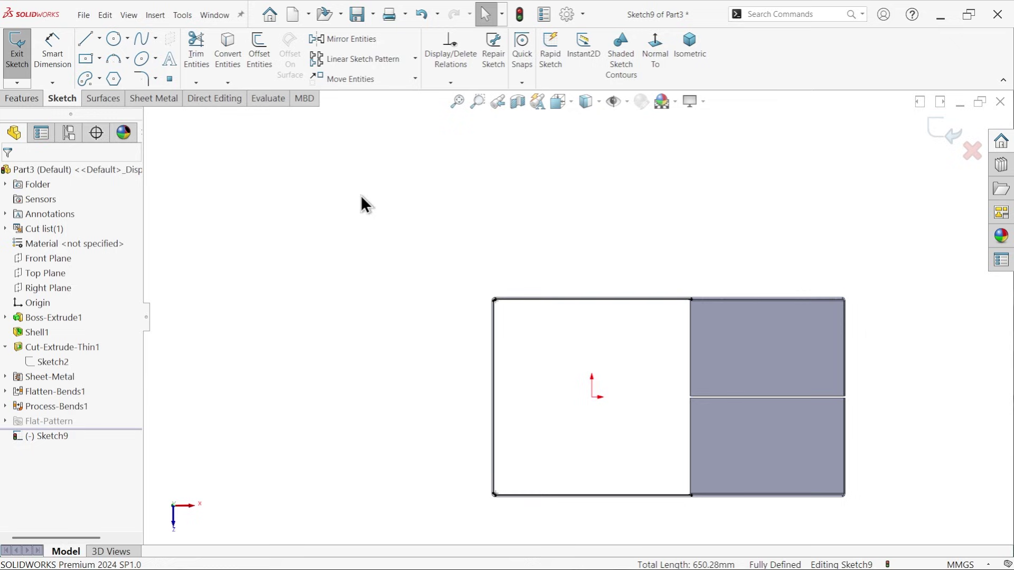
# Sketch a vertical line 216 mm long across the open side, joining the two converted long edges near their ends.
pyautogui.scroll(-5, 697, 324)
pyautogui.scroll(-2, 615, 303)
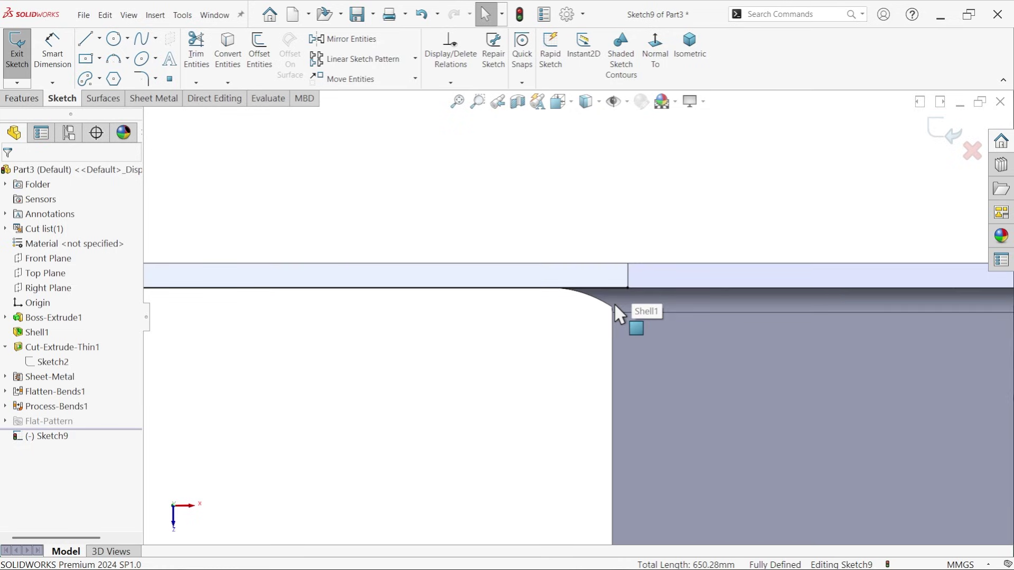
pyautogui.click(88, 43)
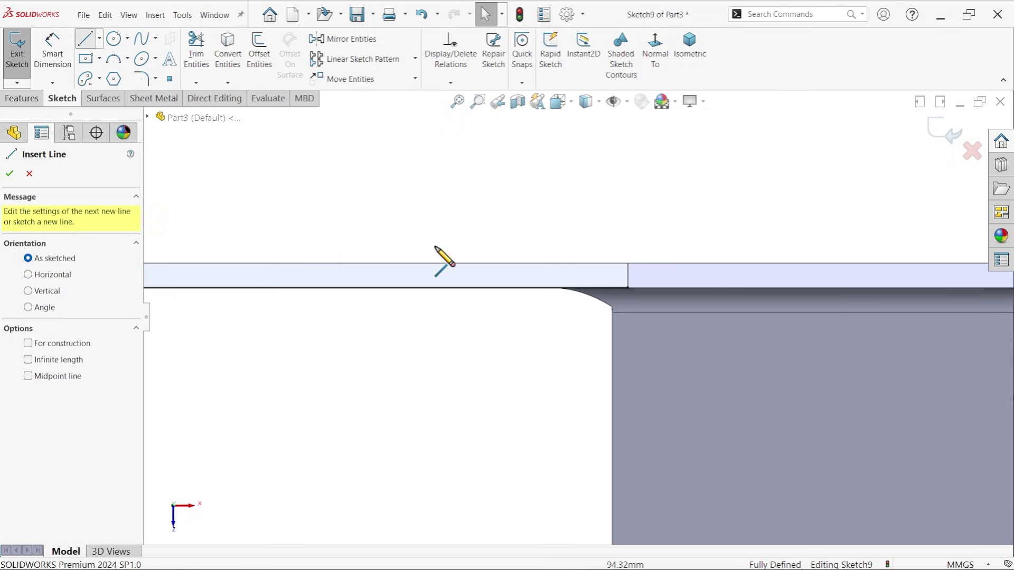
pyautogui.click(607, 302)
pyautogui.scroll(4, 559, 380)
pyautogui.scroll(-3, 571, 453)
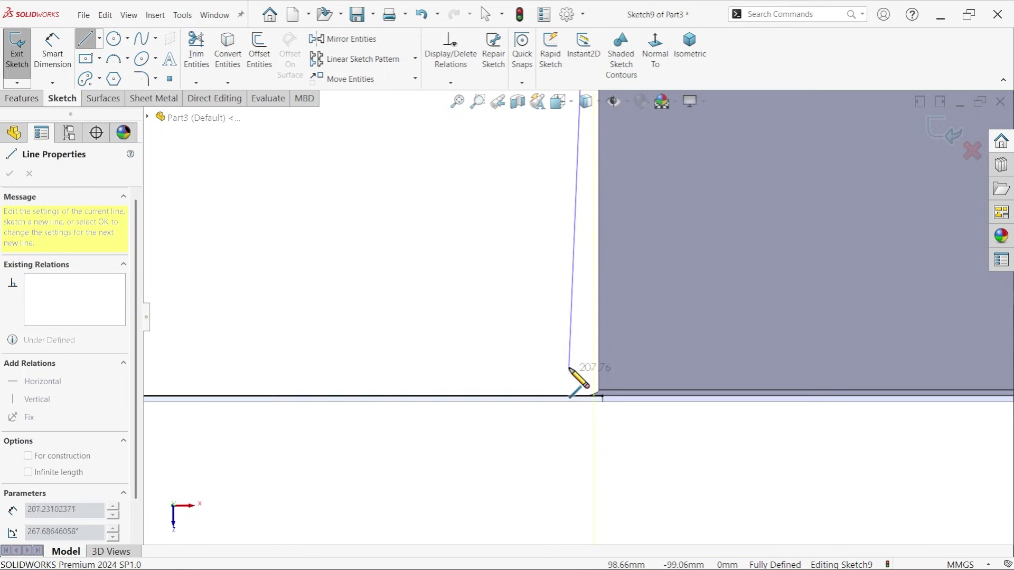
pyautogui.scroll(-2, 569, 368)
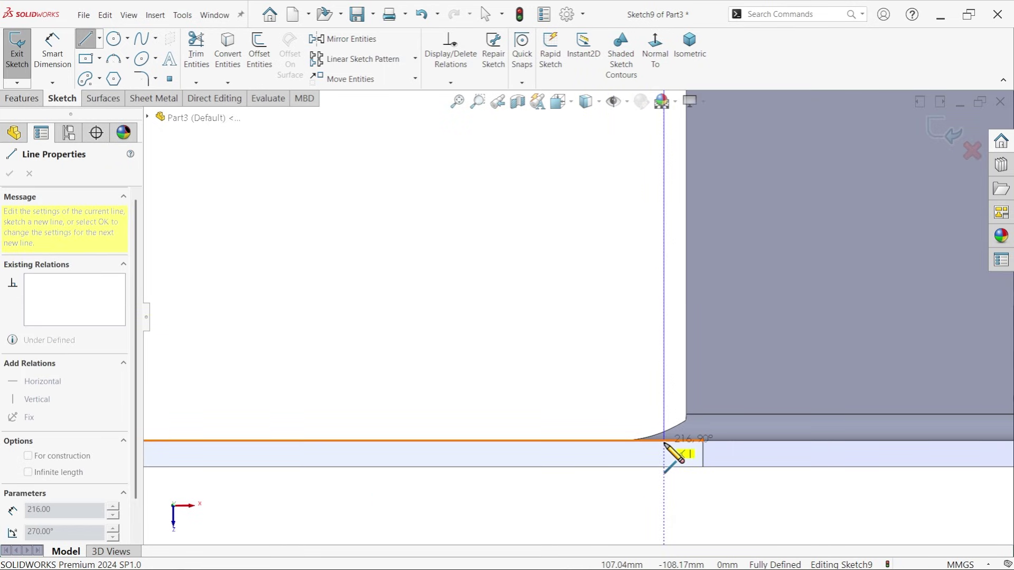
pyautogui.click(664, 443)
pyautogui.rightClick(580, 340)
pyautogui.click(608, 346)
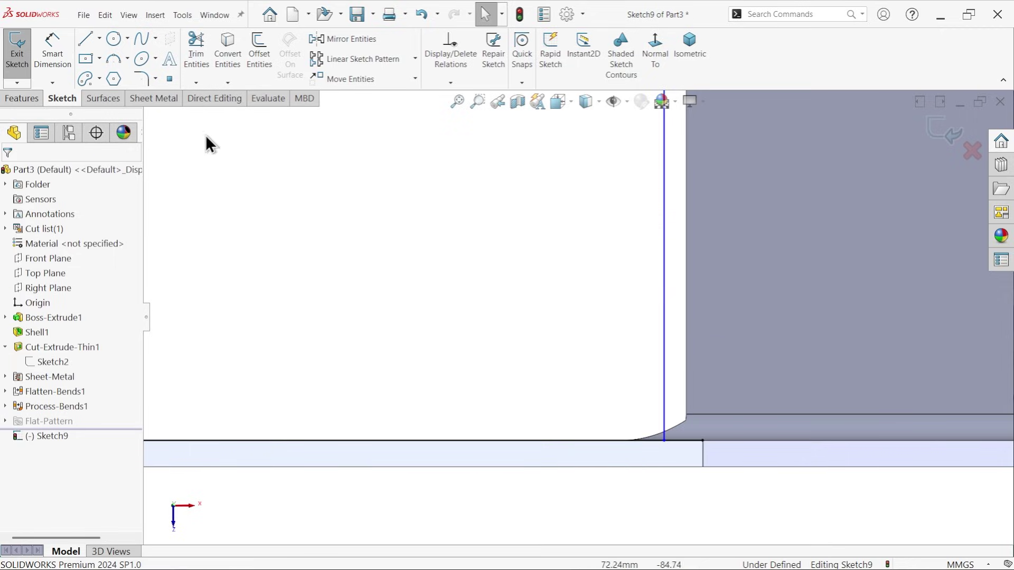
# Dimension the vertical line 2 mm from the short end edge of the body's wall.
pyautogui.click(54, 57)
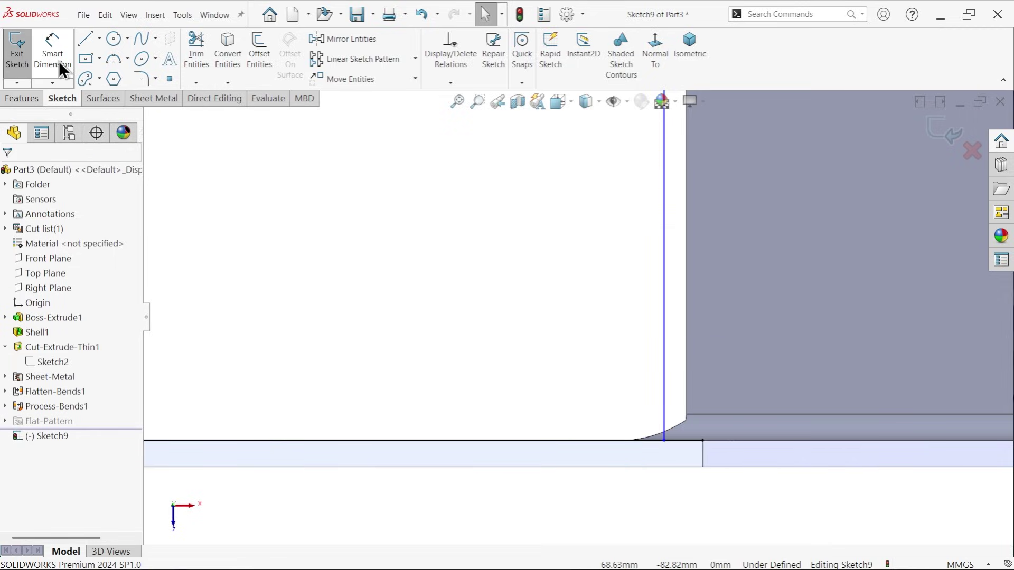
pyautogui.click(704, 461)
pyautogui.click(666, 382)
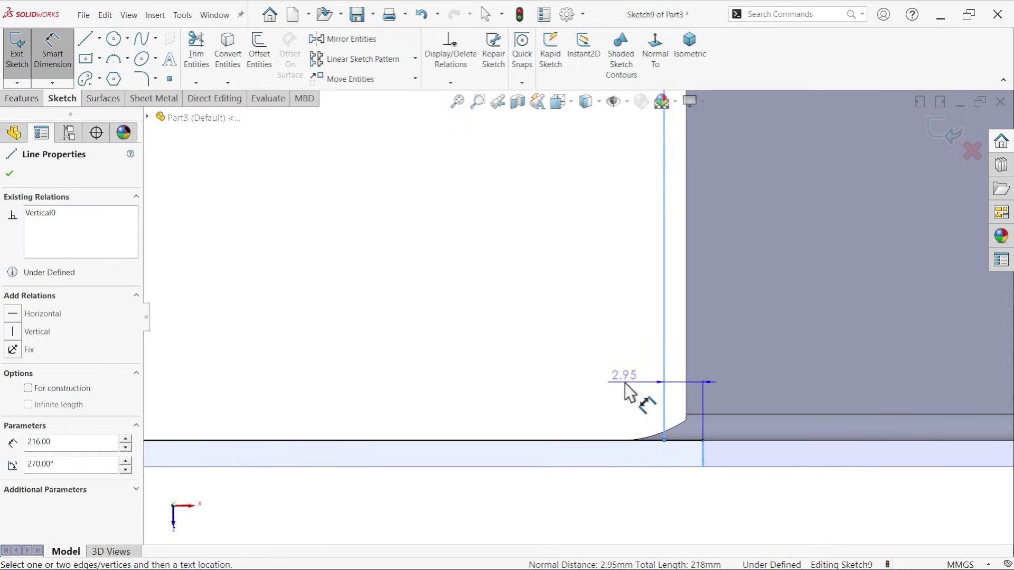
pyautogui.click(625, 388)
pyautogui.press('Return')
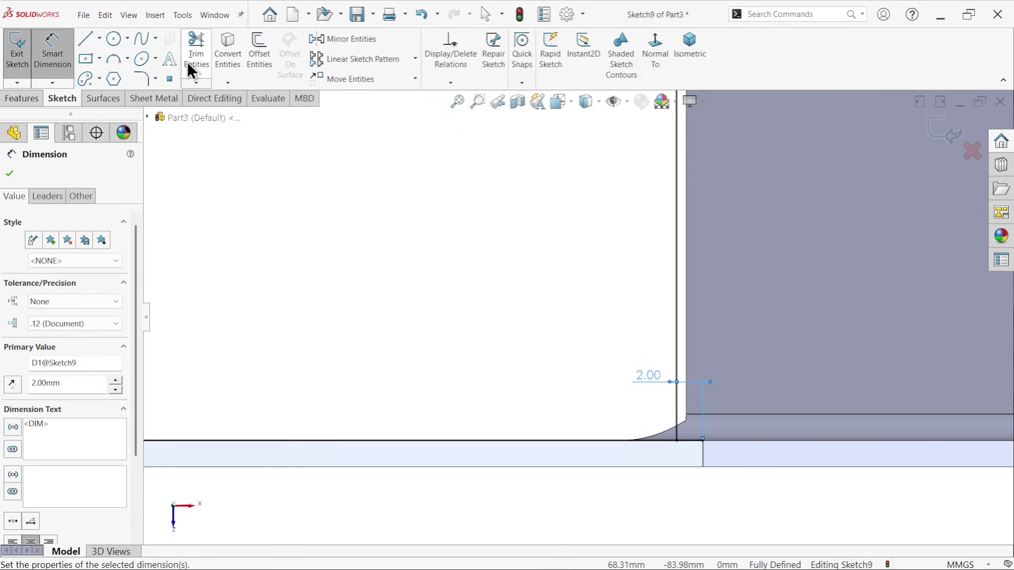
# Power trim the converted edges' ends beyond the vertical line, keeping the trimmed pieces as construction geometry.
pyautogui.click(195, 56)
pyautogui.click(39, 313)
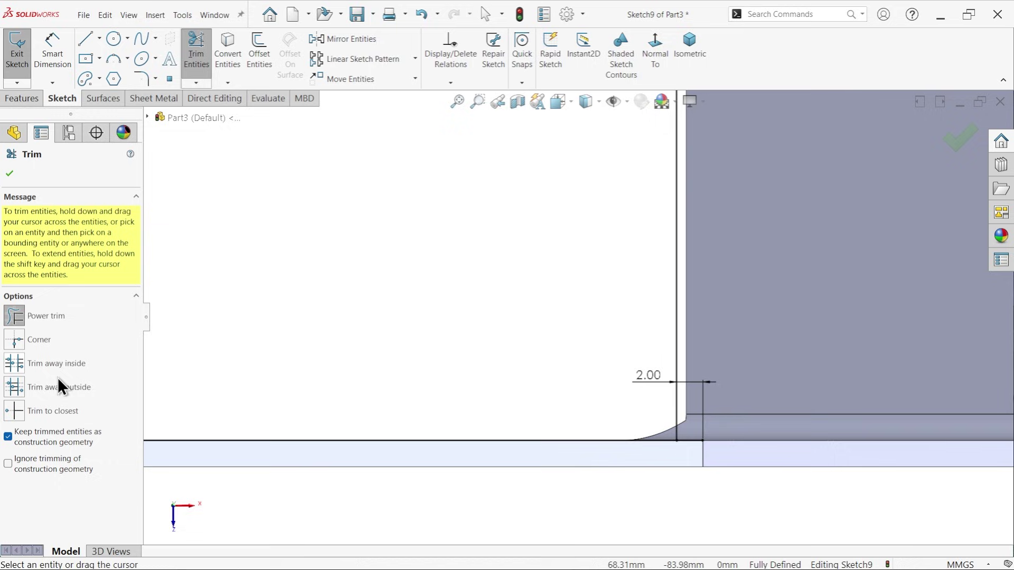
pyautogui.scroll(-5, 706, 455)
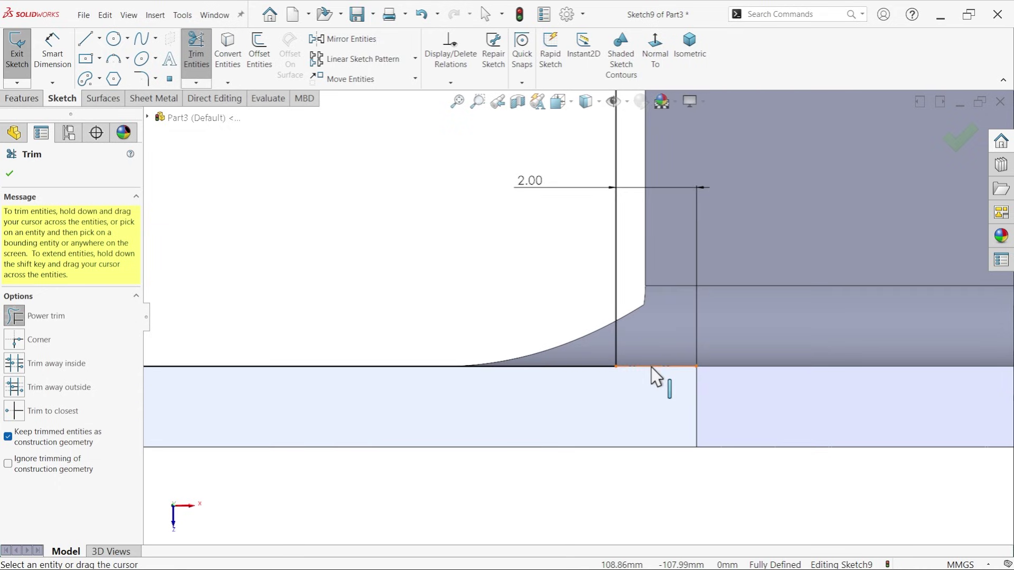
pyautogui.scroll(5, 635, 350)
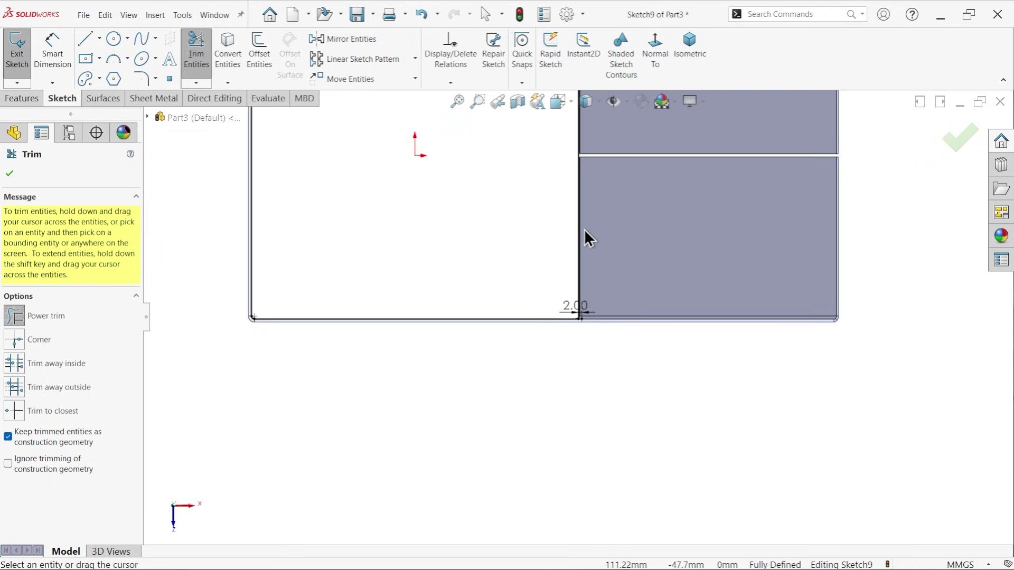
pyautogui.scroll(-5, 591, 190)
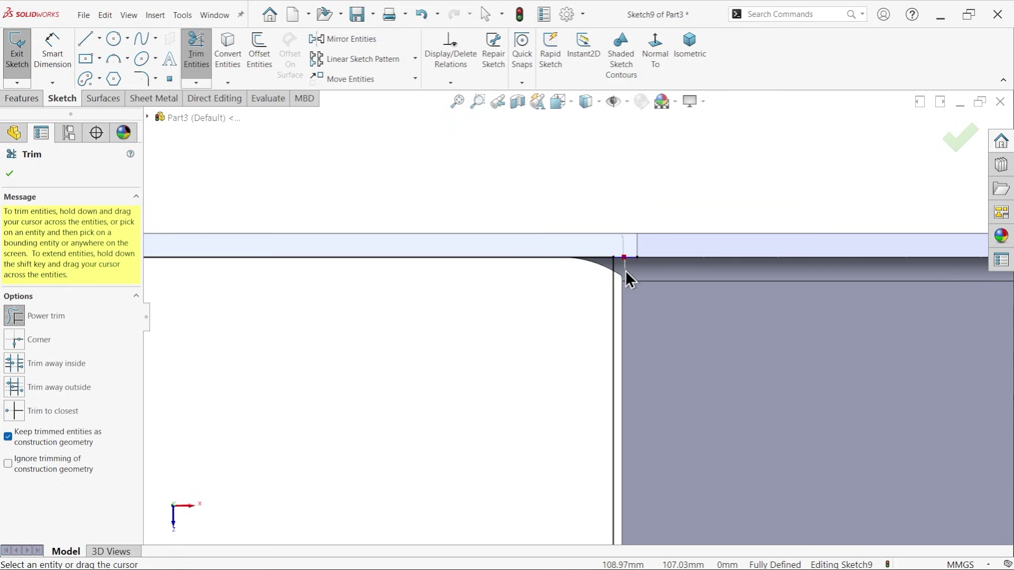
pyautogui.click(10, 174)
# Draw a short horizontal centerline from the vertical line's midpoint into the gap between the two sloping wall halves.
pyautogui.scroll(4, 475, 330)
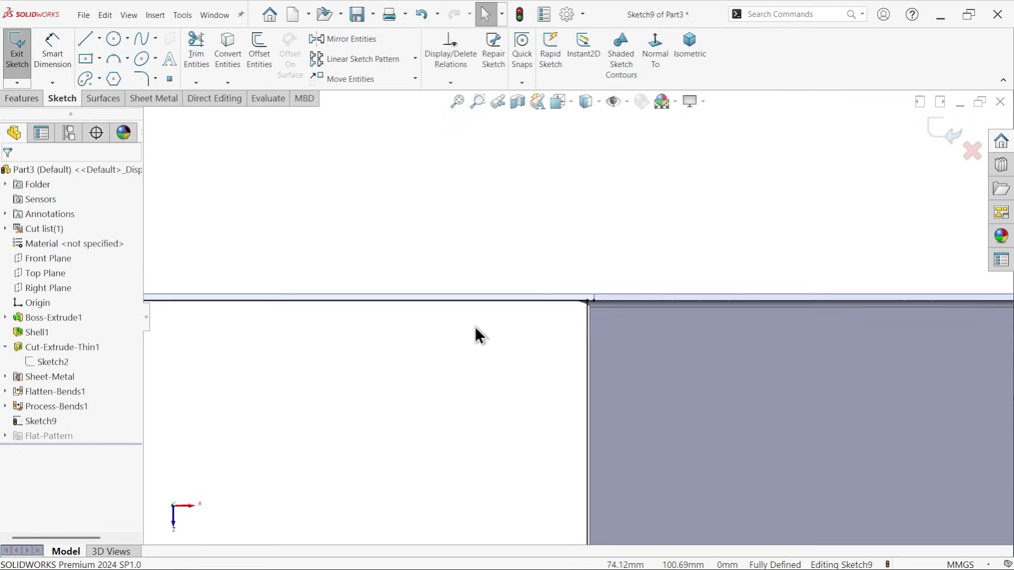
pyautogui.scroll(-5, 559, 420)
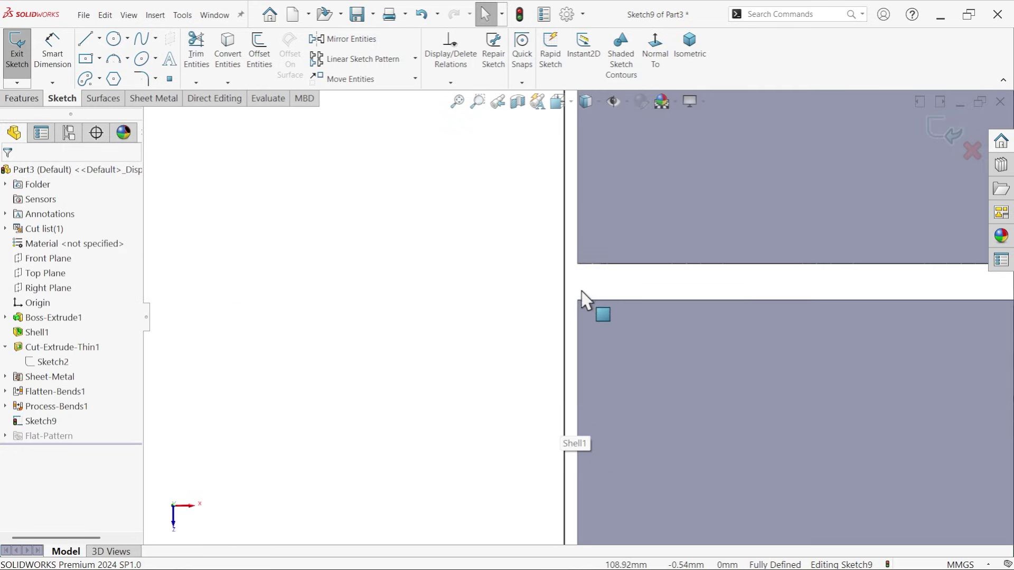
pyautogui.click(100, 38)
pyautogui.click(111, 71)
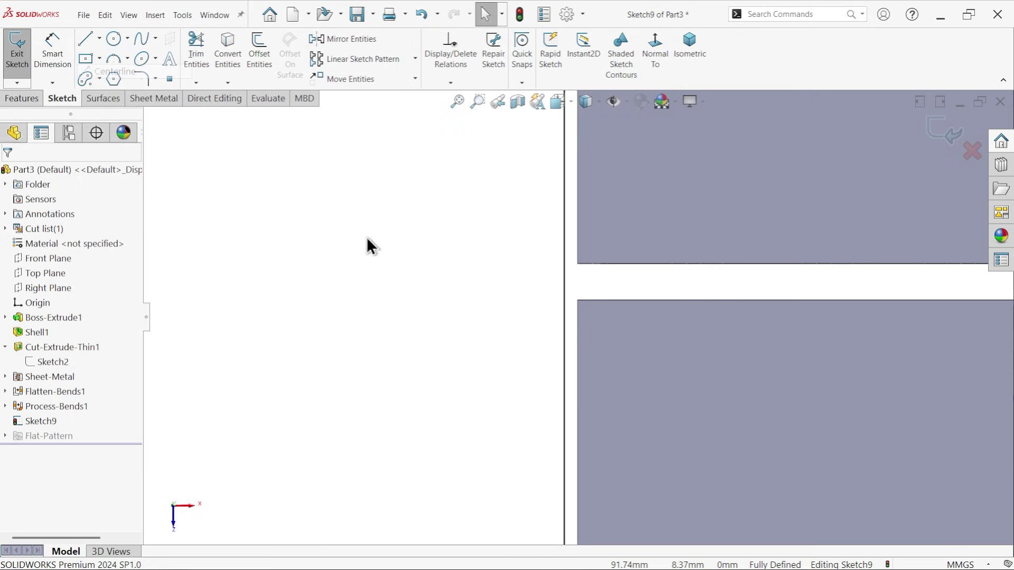
pyautogui.click(563, 281)
pyautogui.click(617, 282)
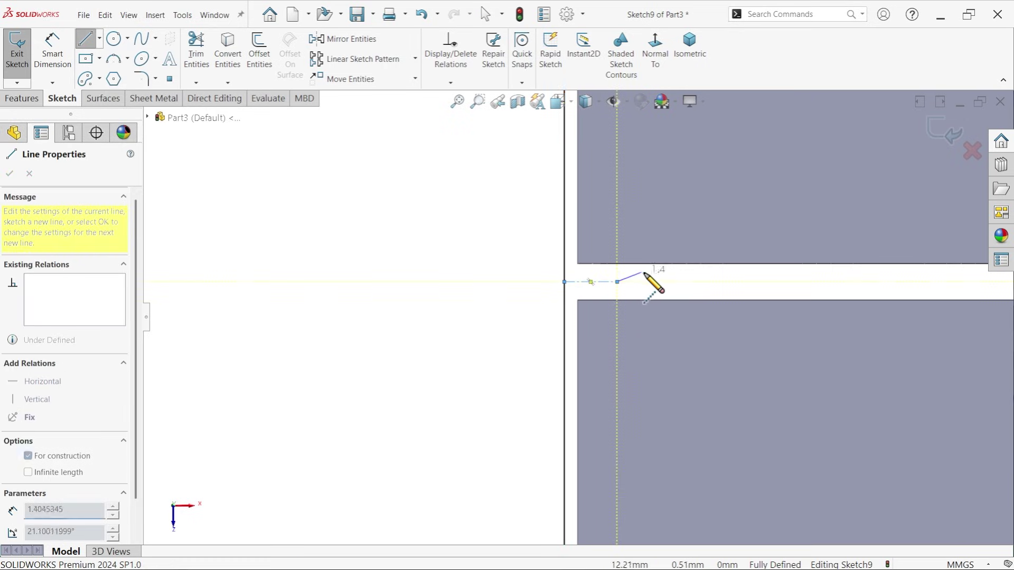
pyautogui.rightClick(664, 285)
pyautogui.click(681, 280)
pyautogui.scroll(-2, 628, 276)
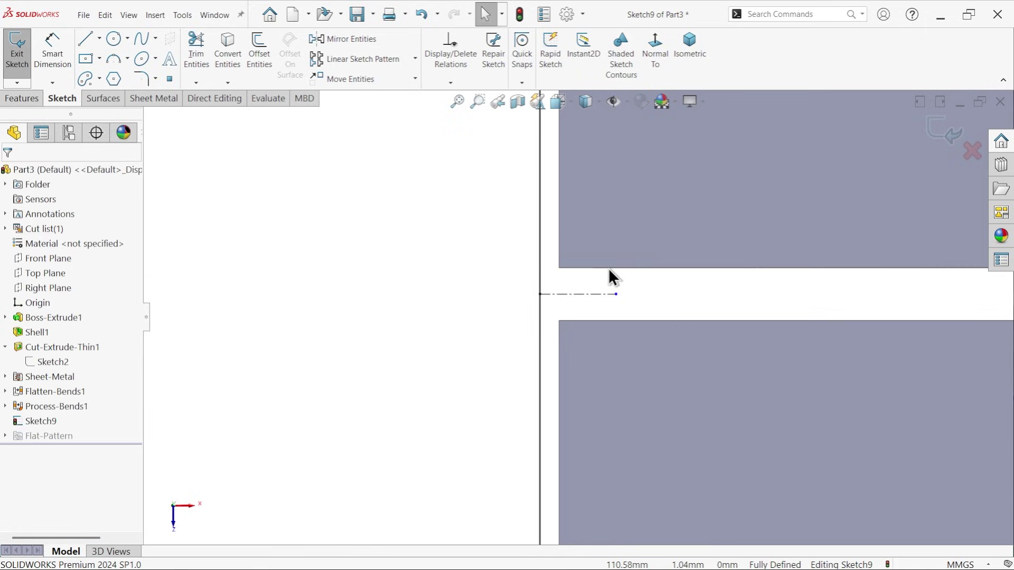
# Sketch a corner rectangle about 1.9 by 2.1 mm at the gap, from its upper edge to the vertical line.
pyautogui.click(100, 59)
pyautogui.click(104, 77)
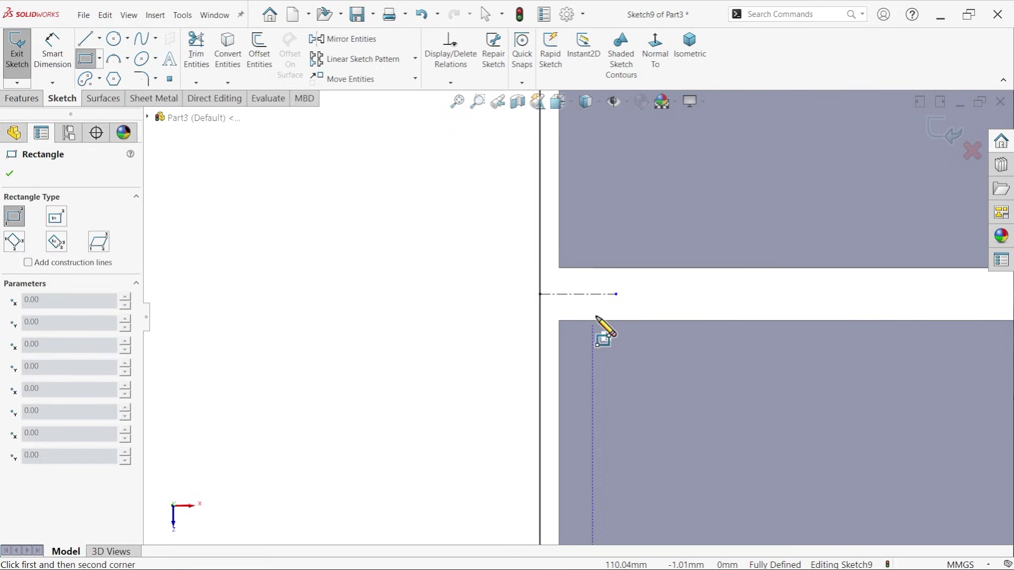
pyautogui.scroll(-2, 601, 317)
pyautogui.click(583, 247)
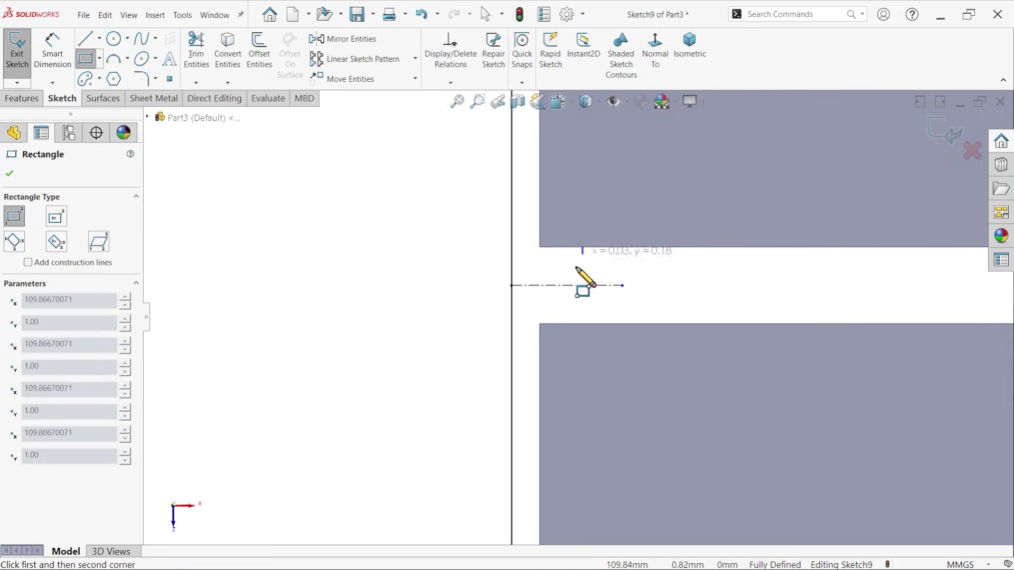
pyautogui.click(512, 326)
pyautogui.rightClick(455, 313)
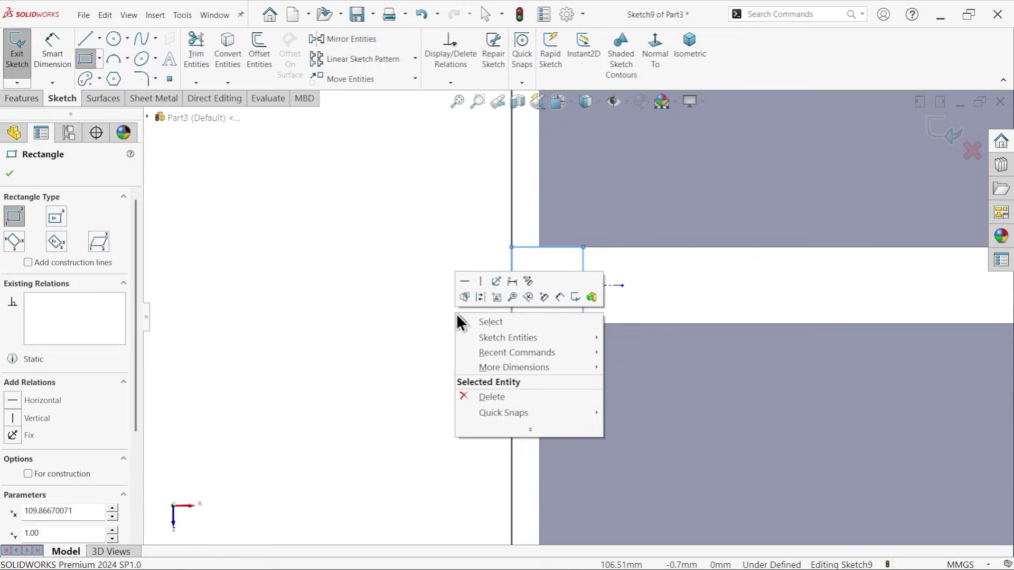
pyautogui.click(487, 325)
# Dimension the distance between the small rectangle's two horizontal sides as 2 mm.
pyautogui.click(52, 50)
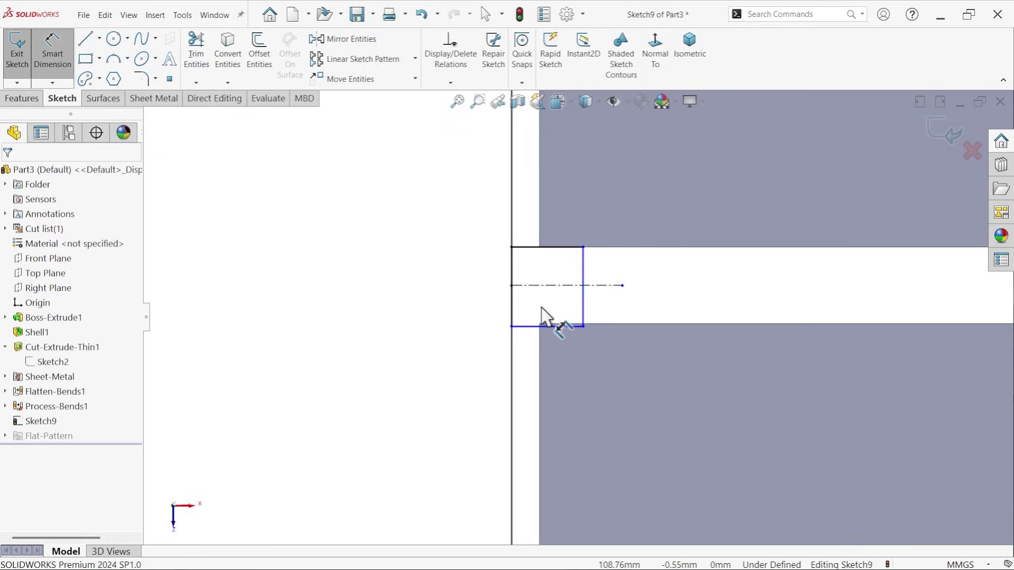
pyautogui.scroll(-4, 527, 314)
pyautogui.scroll(3, 458, 339)
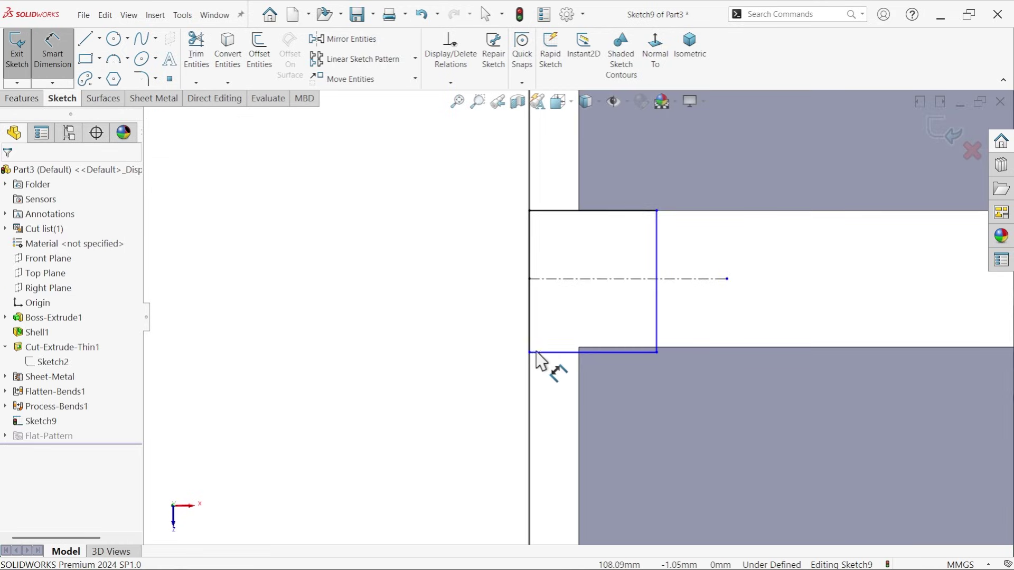
pyautogui.click(559, 353)
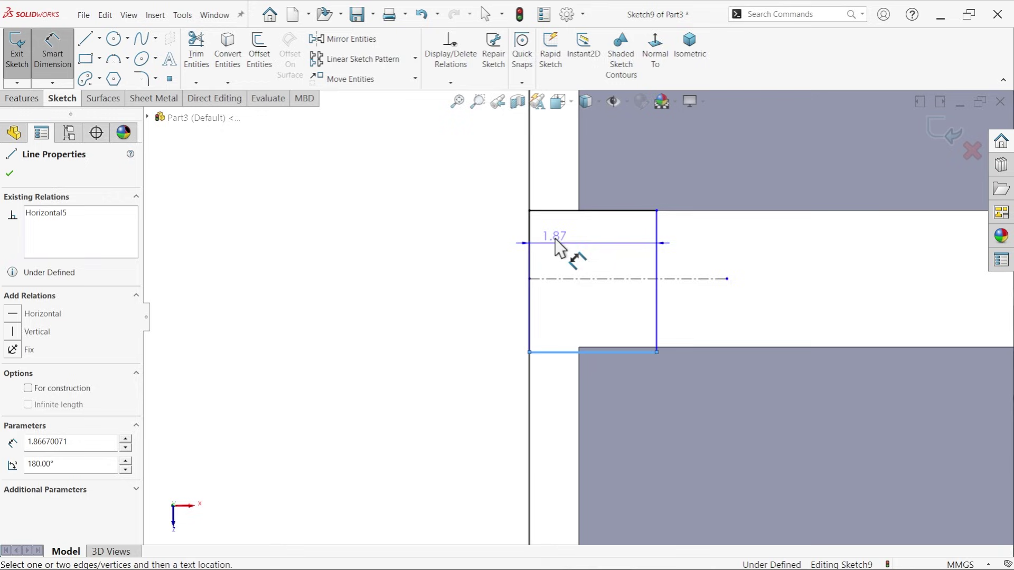
pyautogui.click(556, 211)
pyautogui.click(478, 246)
pyautogui.write('2')
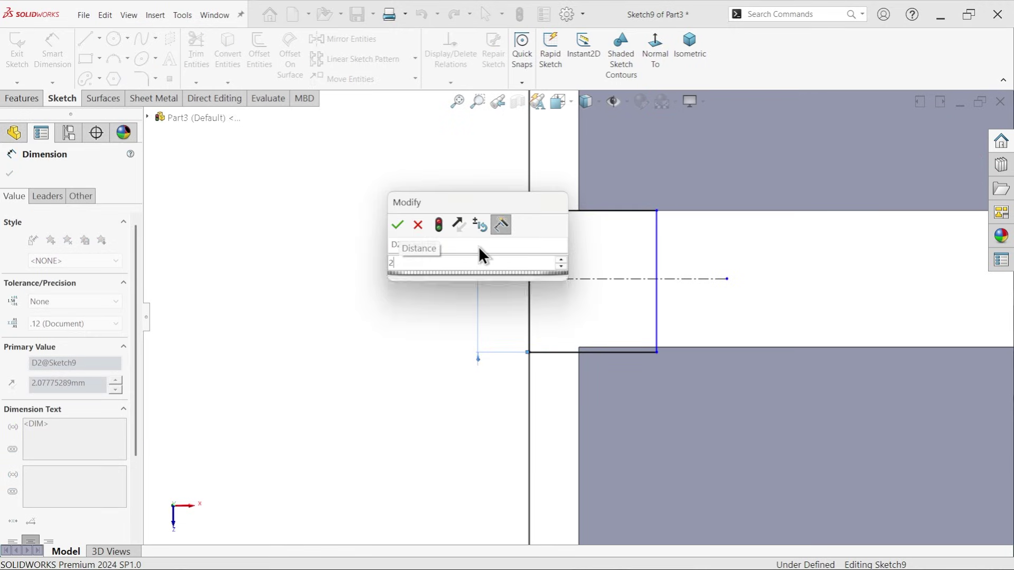
pyautogui.press('Return')
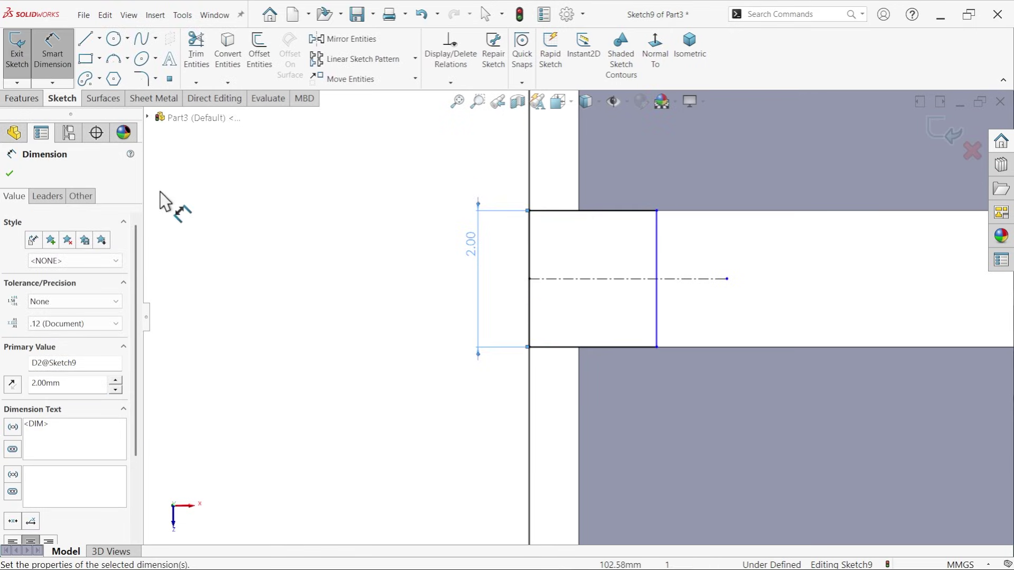
pyautogui.click(10, 174)
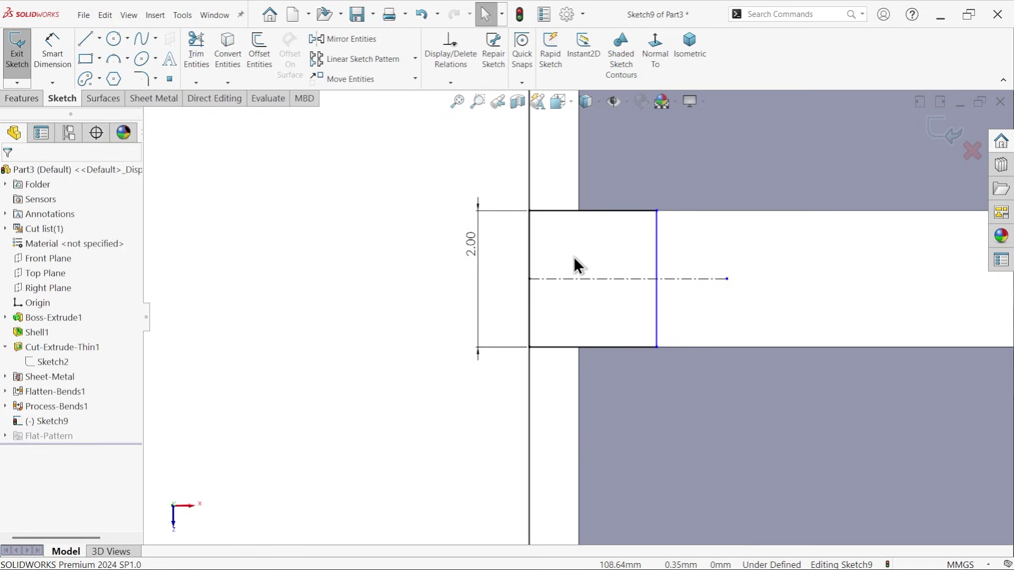
# Shift the small rectangle's free vertical side slightly along the gap by its two corner points.
pyautogui.click(657, 211)
pyautogui.moveTo(657, 211); pyautogui.dragTo(653, 212)
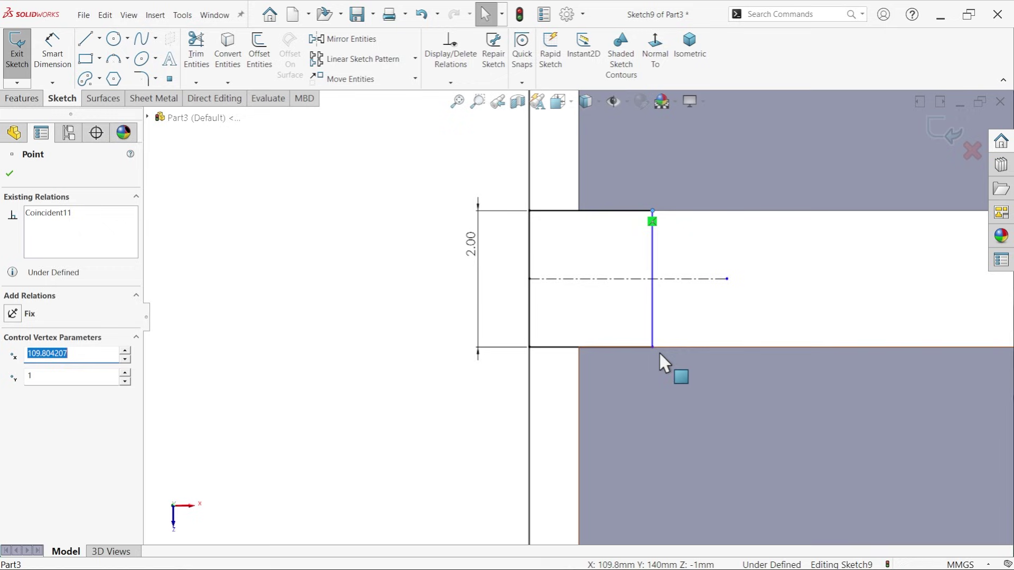
pyautogui.moveTo(652, 348); pyautogui.dragTo(659, 322)
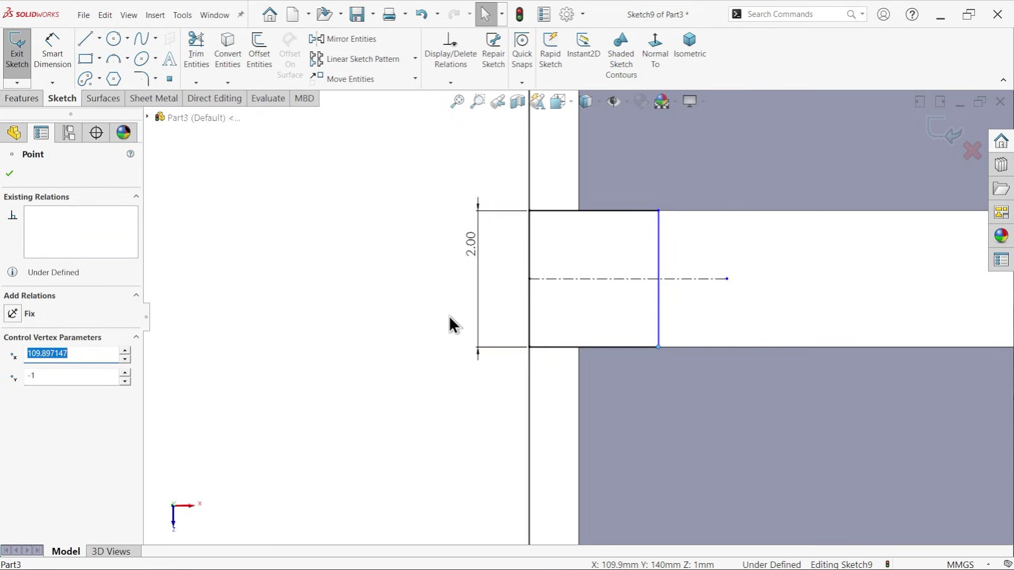
pyautogui.click(402, 296)
# Power trim the small rectangle's sides at the gap, keeping them as construction geometry, and exit the sketch.
pyautogui.click(196, 71)
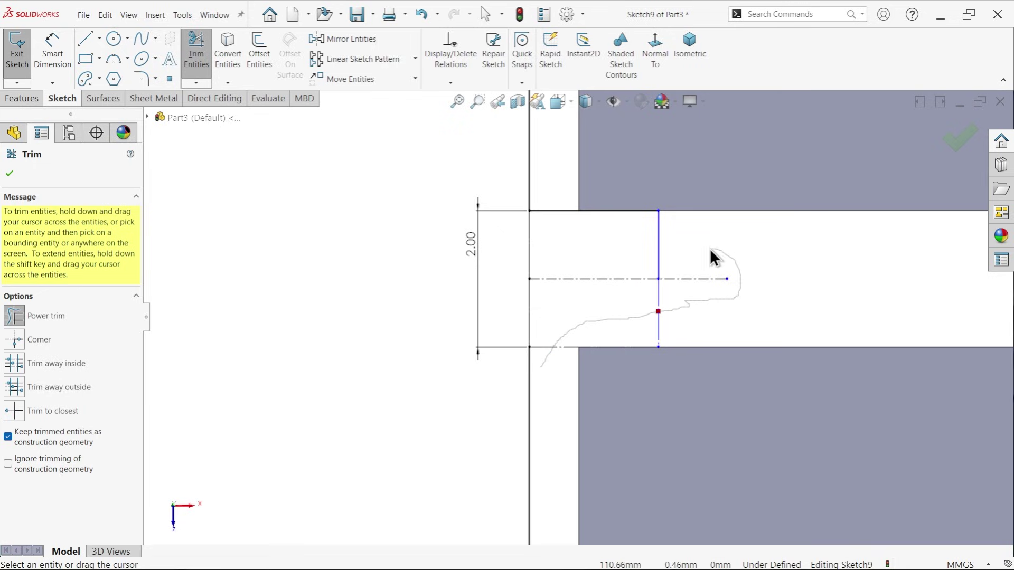
pyautogui.moveTo(710, 250); pyautogui.dragTo(597, 196)
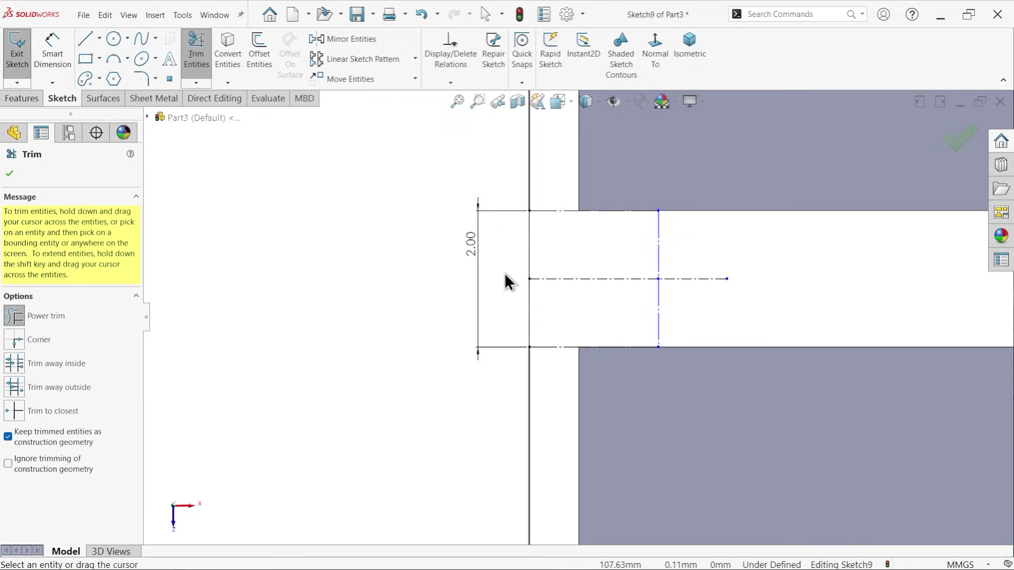
pyautogui.click(10, 174)
pyautogui.scroll(5, 426, 275)
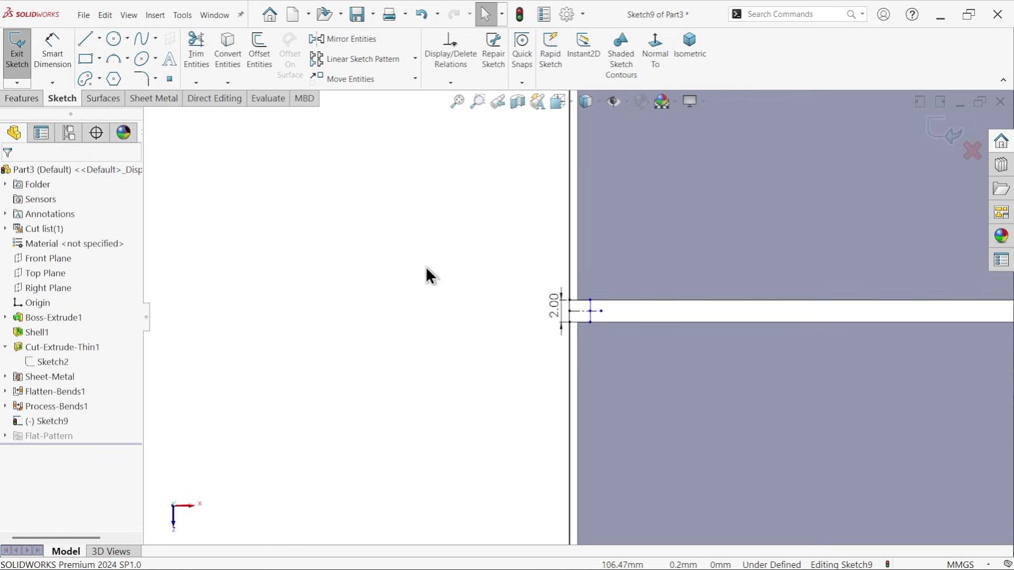
pyautogui.scroll(4, 438, 276)
pyautogui.scroll(-6, 586, 216)
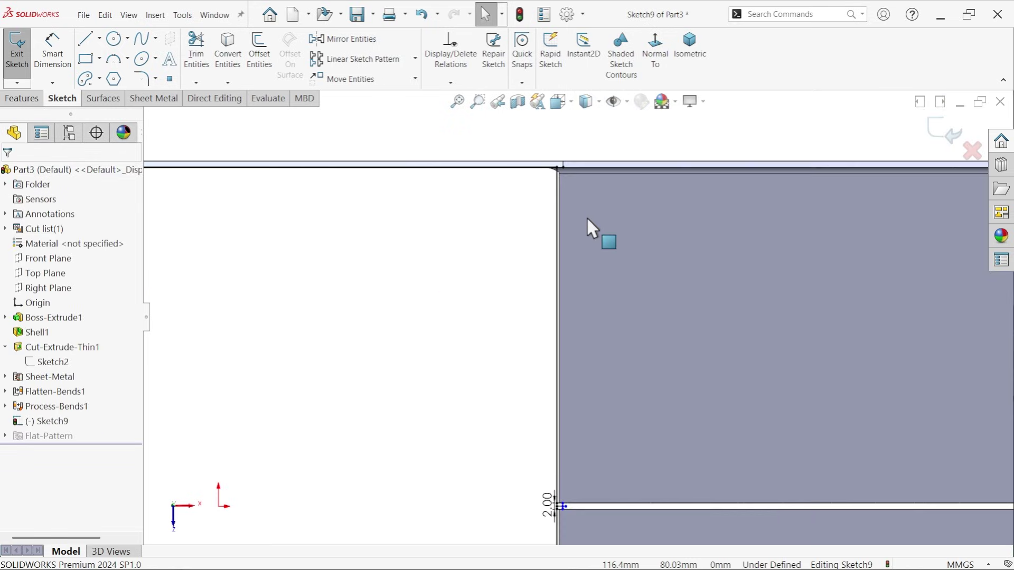
pyautogui.click(945, 131)
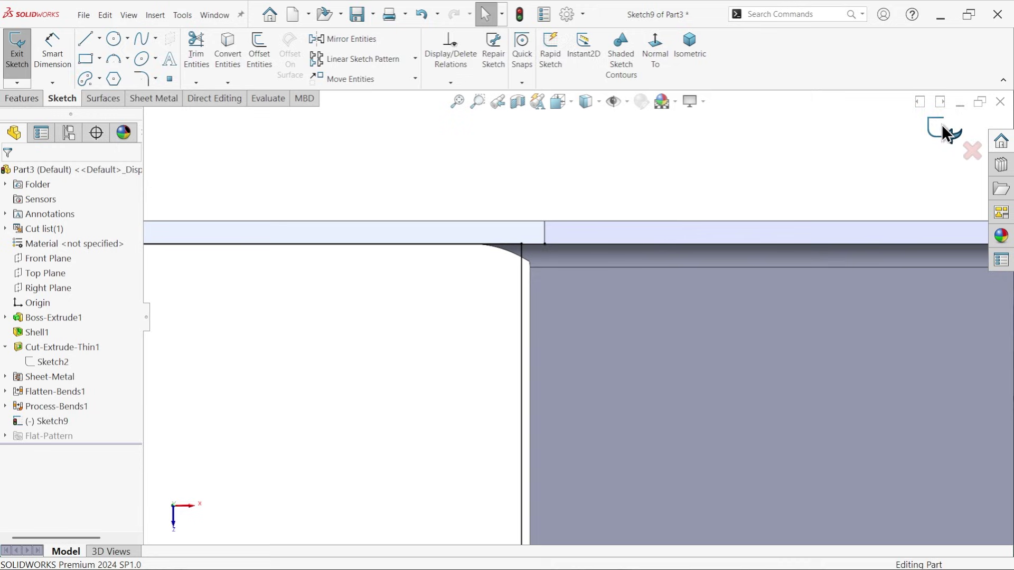
# Create a reference plane offset 100 mm above the body's thin upper rim face and widen it across the square opening.
pyautogui.click(782, 48)
pyautogui.scroll(-5, 544, 232)
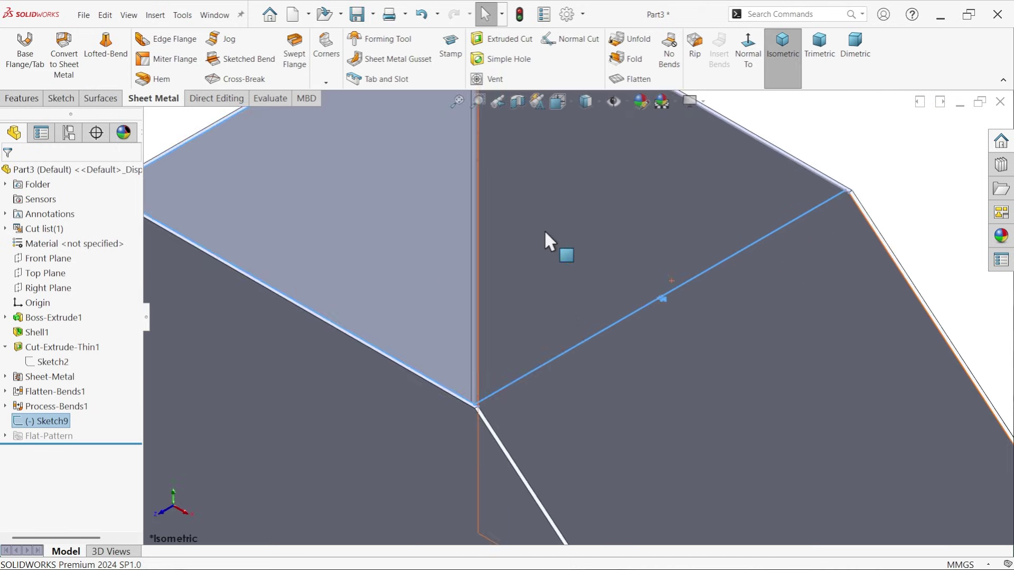
pyautogui.scroll(2, 391, 269)
pyautogui.scroll(-3, 370, 267)
pyautogui.scroll(-2, 369, 264)
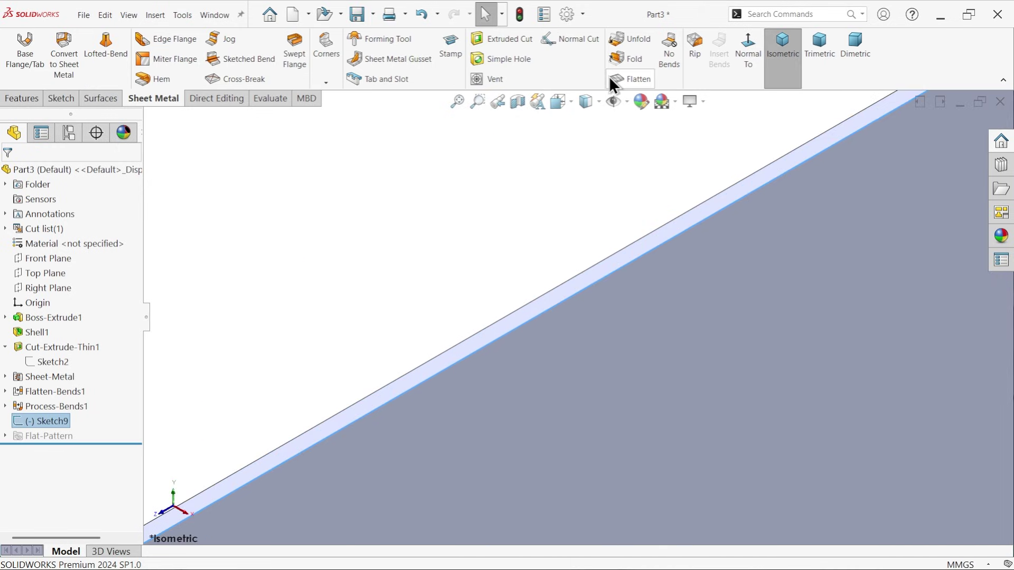
pyautogui.click(20, 102)
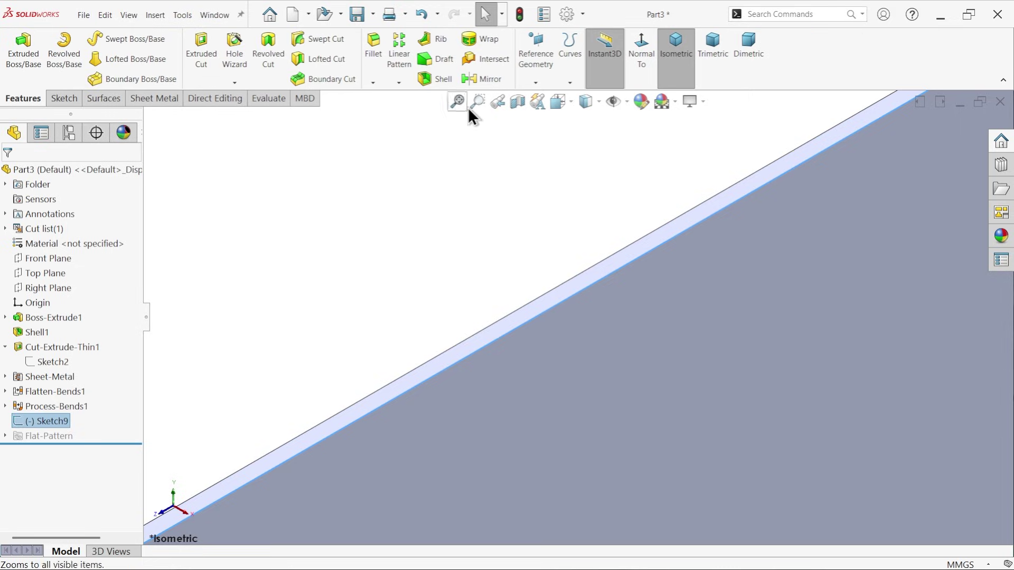
pyautogui.click(537, 82)
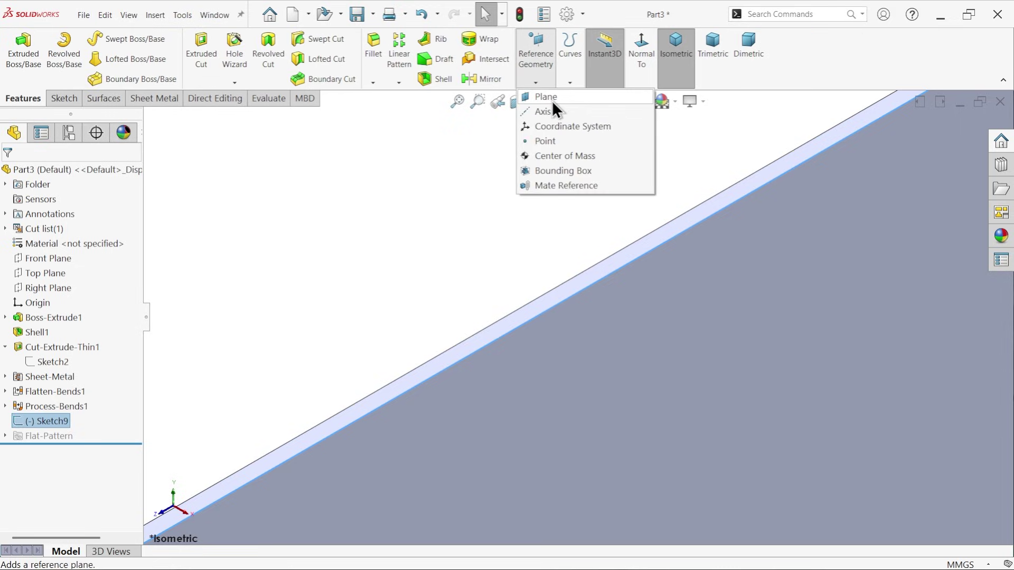
pyautogui.click(552, 99)
pyautogui.click(432, 373)
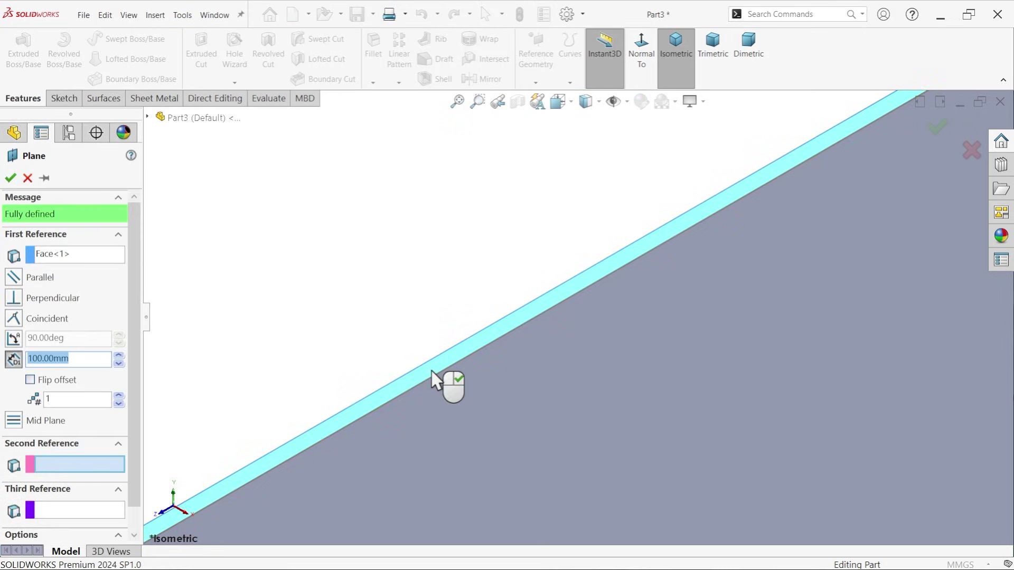
pyautogui.scroll(10, 568, 319)
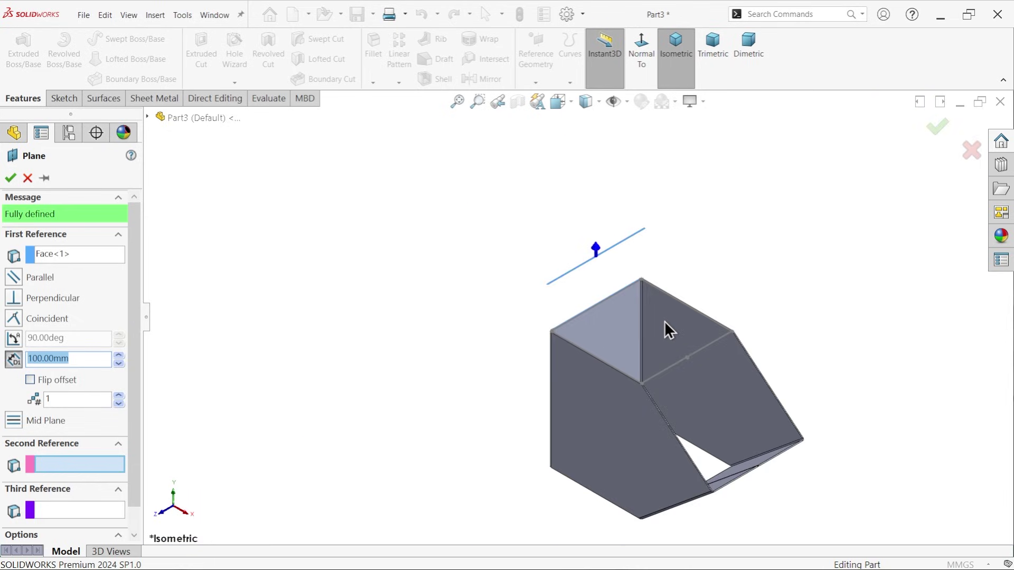
pyautogui.scroll(-3, 530, 322)
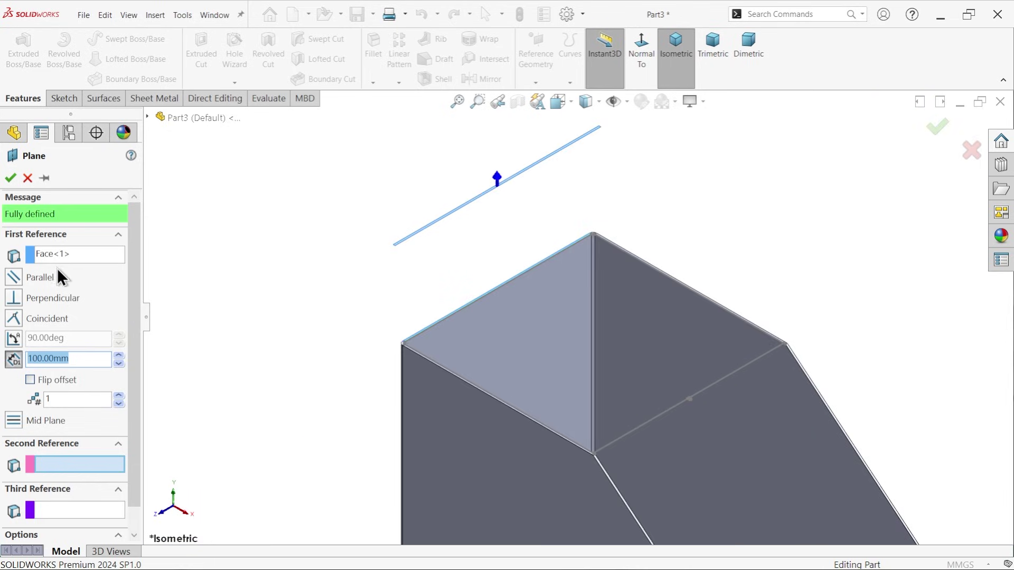
pyautogui.click(12, 179)
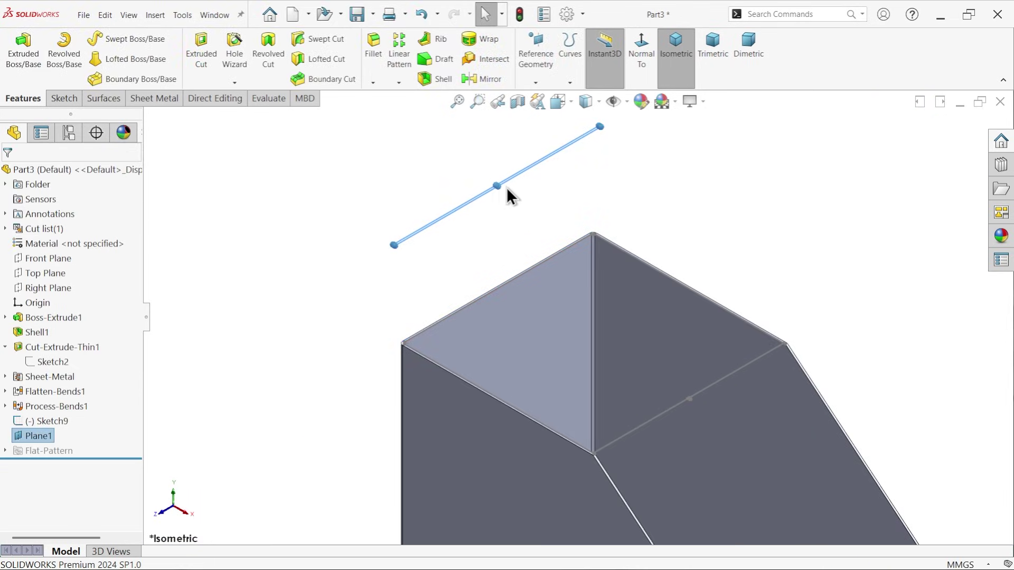
pyautogui.moveTo(502, 189); pyautogui.dragTo(755, 375)
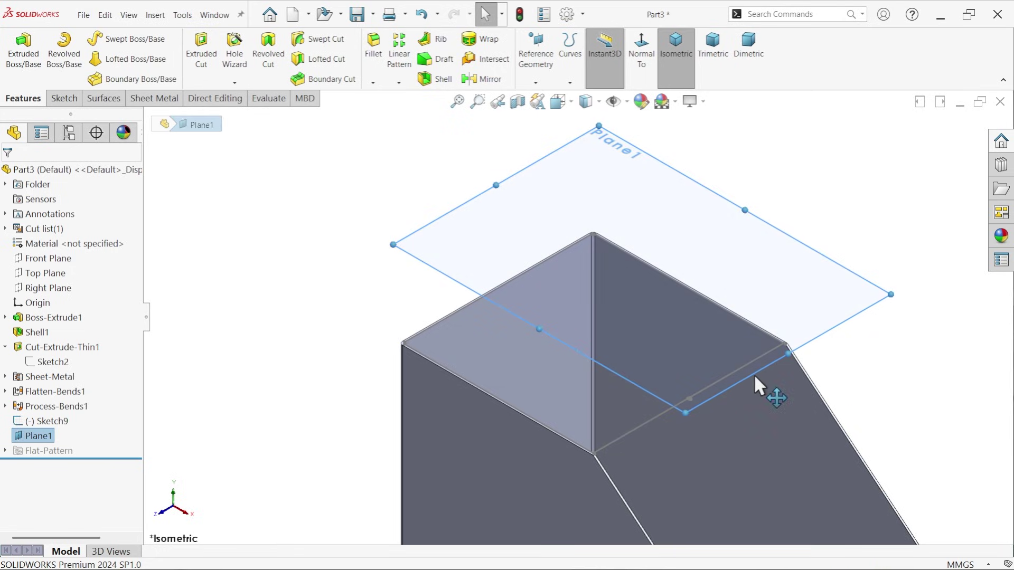
# Start a sketch on the new offset plane and draw a circle of about 95 mm radius centred on the origin.
pyautogui.click(55, 100)
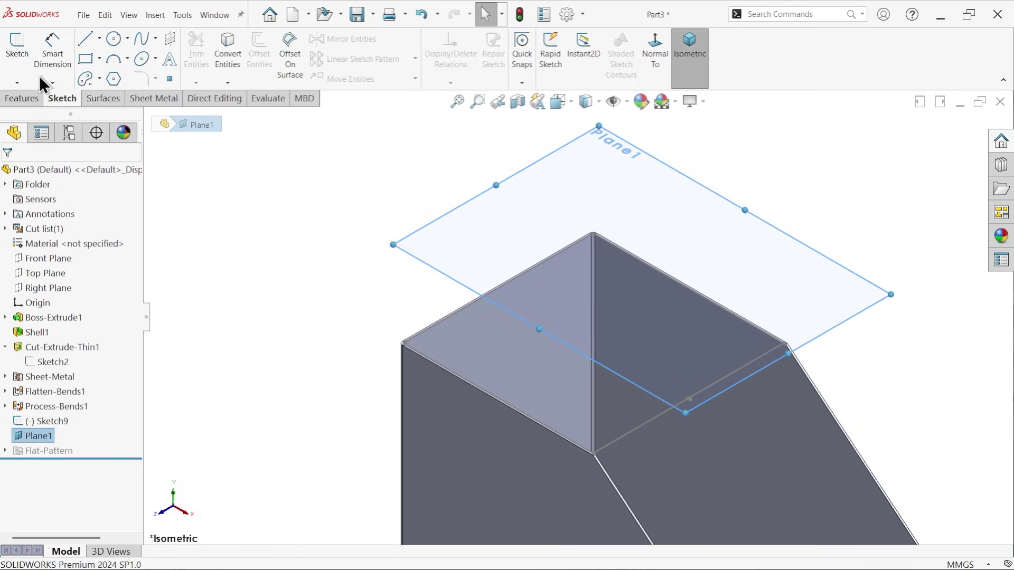
pyautogui.click(25, 46)
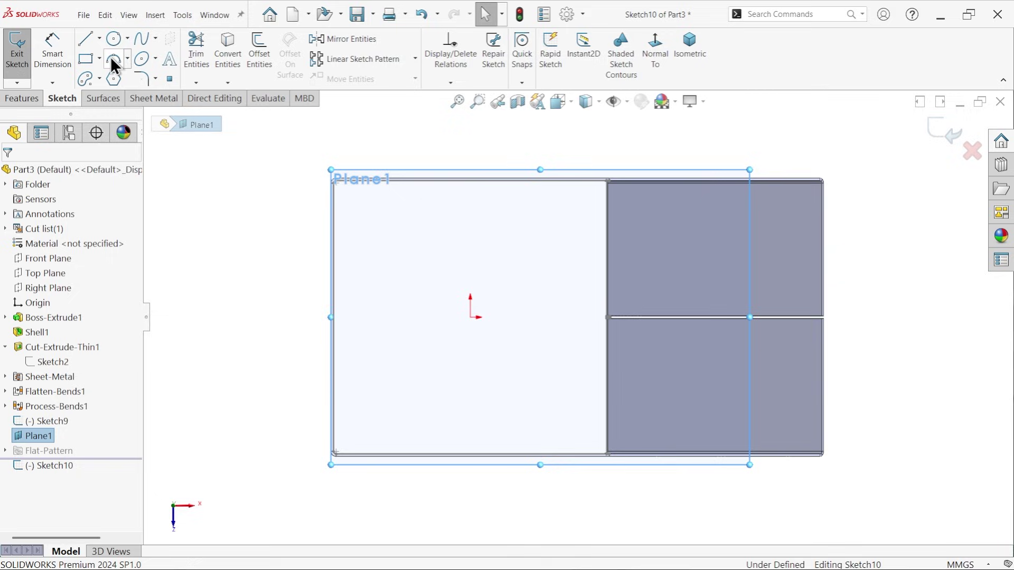
pyautogui.click(115, 41)
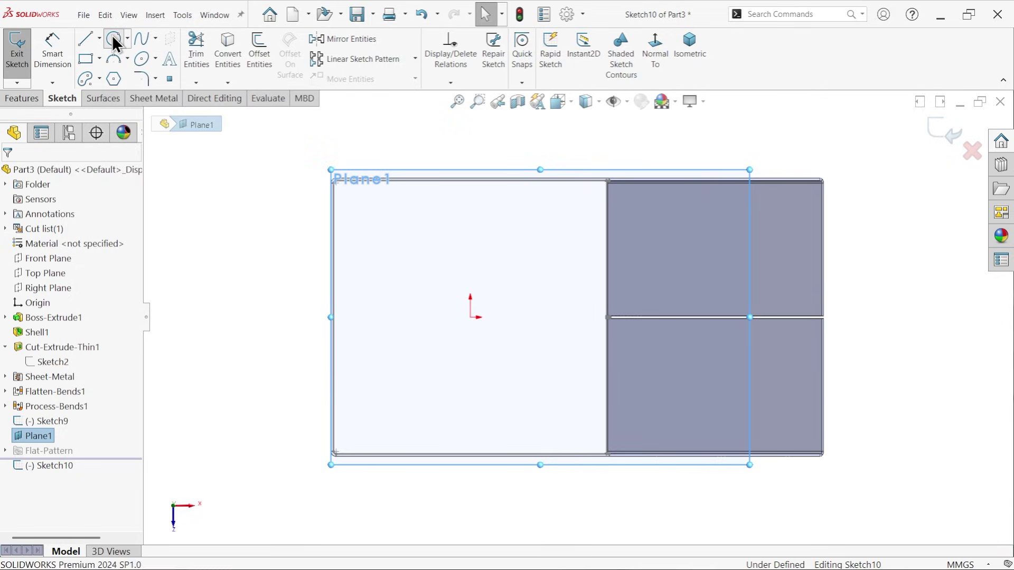
pyautogui.scroll(-2, 453, 311)
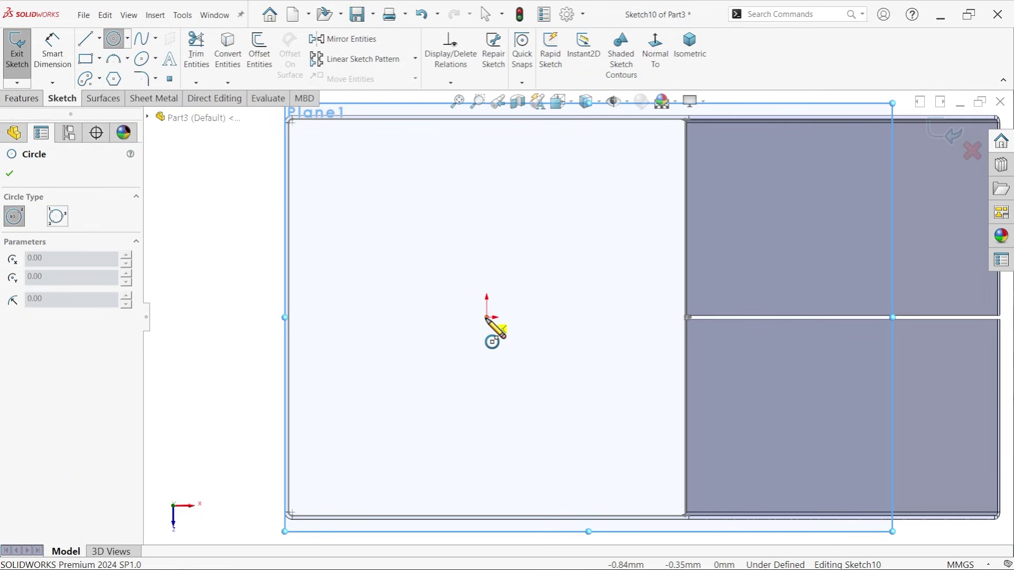
pyautogui.click(488, 318)
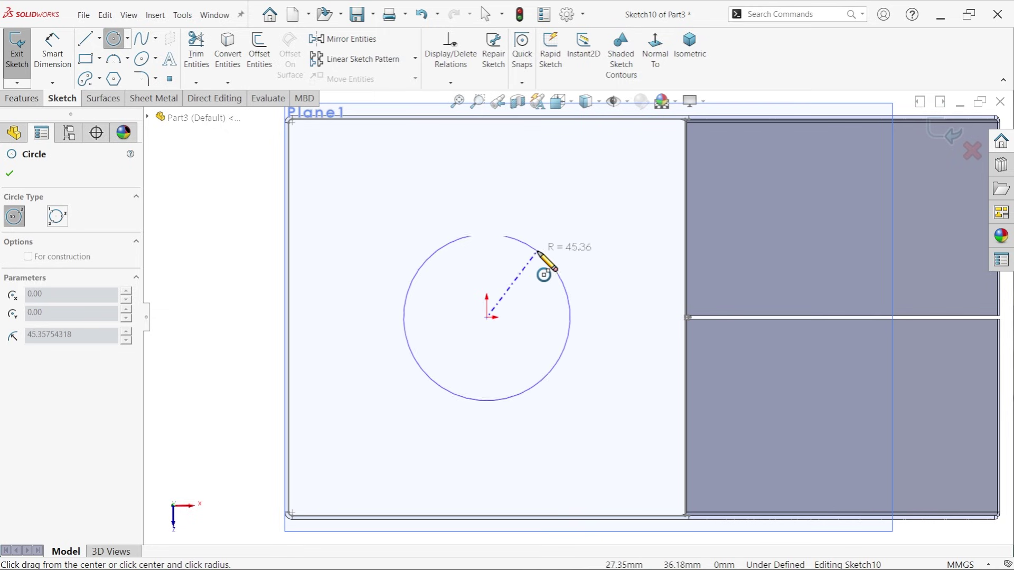
pyautogui.click(600, 184)
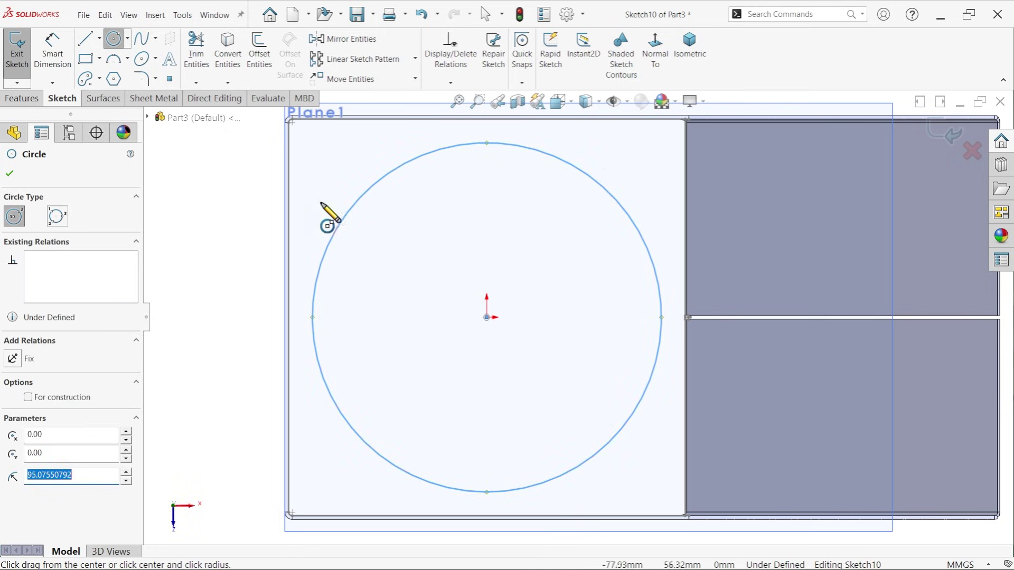
# Dimension the circle's diameter as 200 mm.
pyautogui.click(53, 50)
pyautogui.click(311, 313)
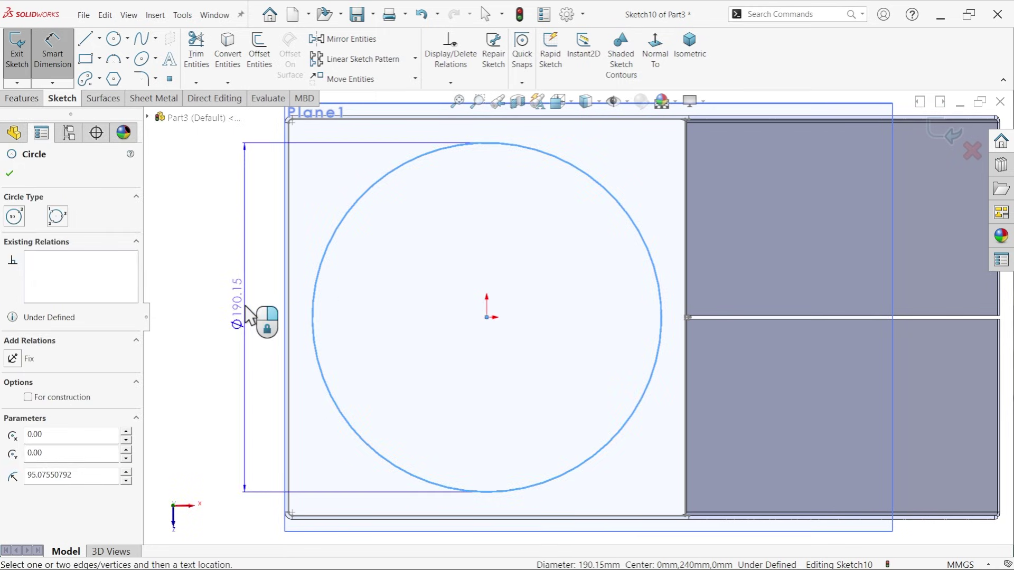
pyautogui.click(246, 317)
pyautogui.write('200')
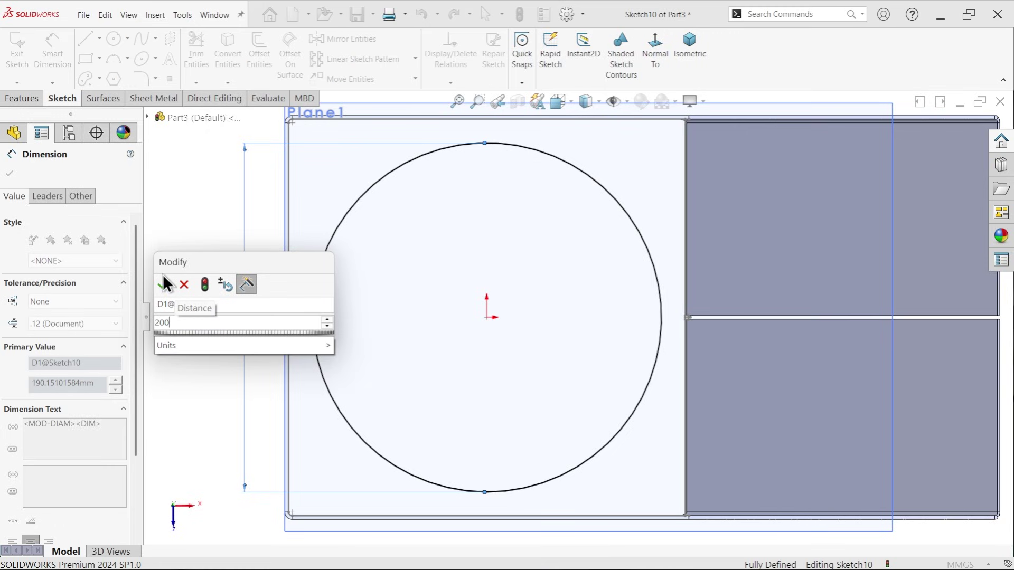
pyautogui.click(159, 287)
# Draw a horizontal centerline from the midpoint of the gap's vertical line to the circle.
pyautogui.scroll(-5, 715, 322)
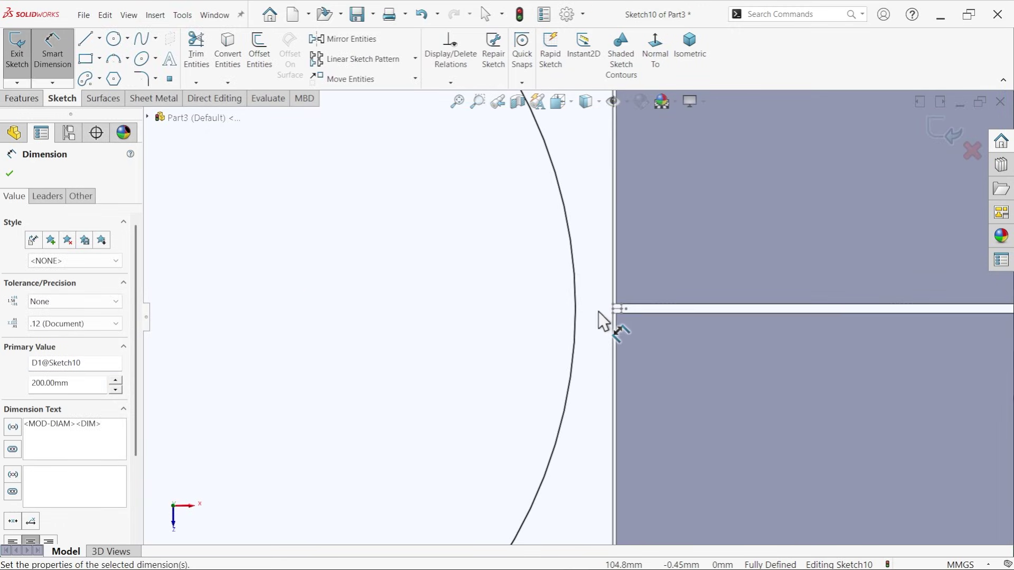
pyautogui.click(99, 38)
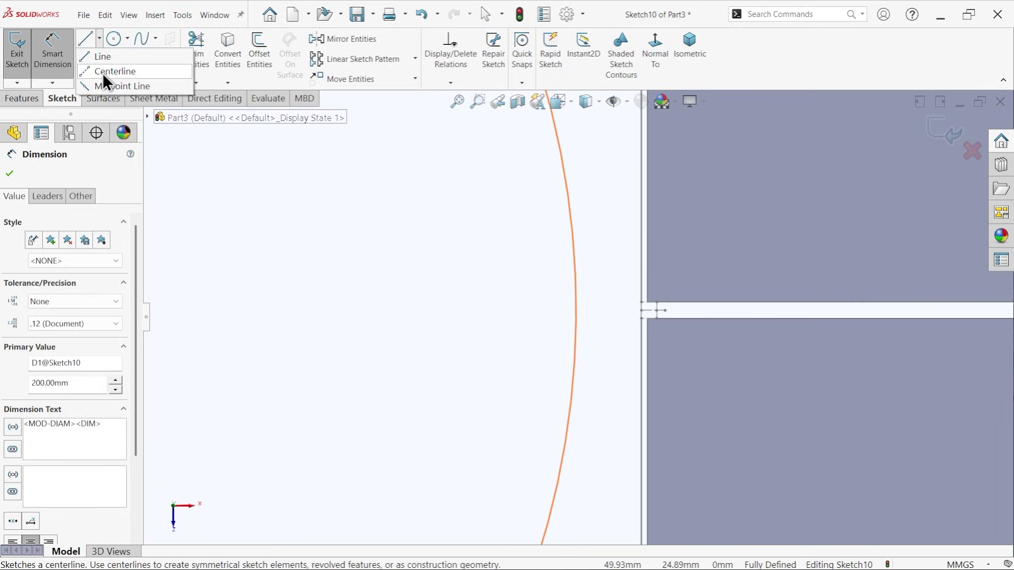
pyautogui.click(102, 73)
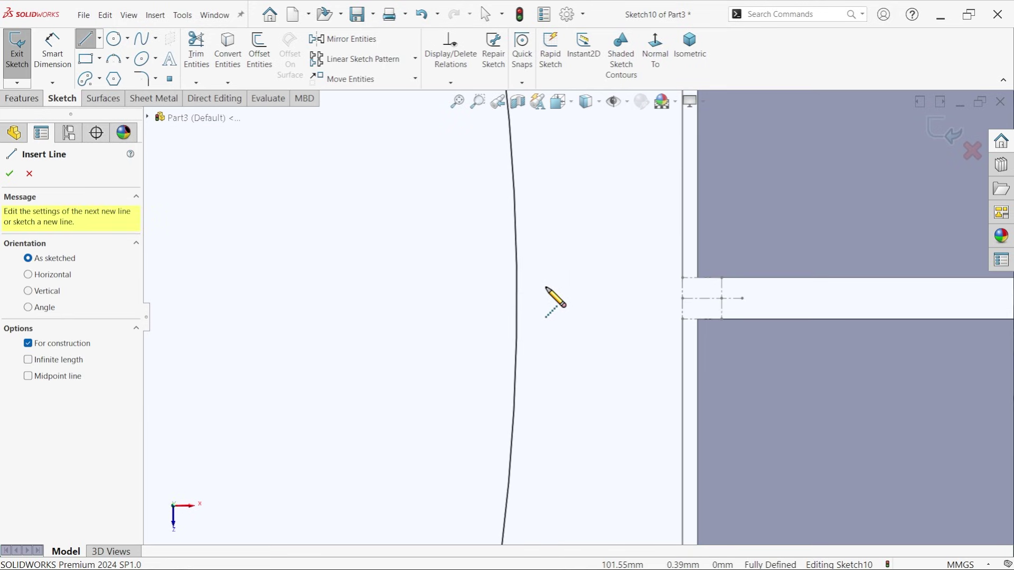
pyautogui.click(682, 298)
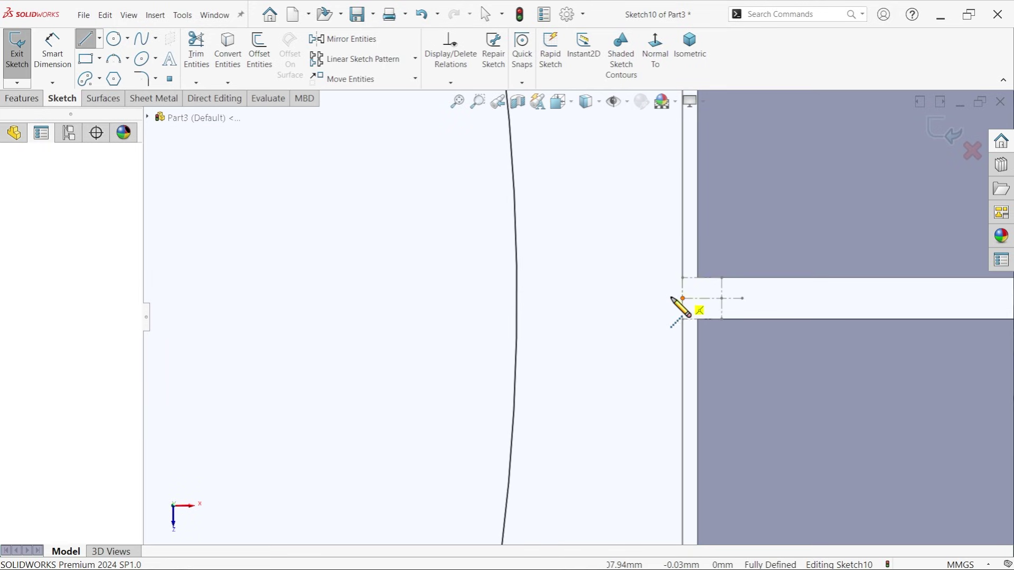
pyautogui.click(516, 298)
pyautogui.rightClick(542, 316)
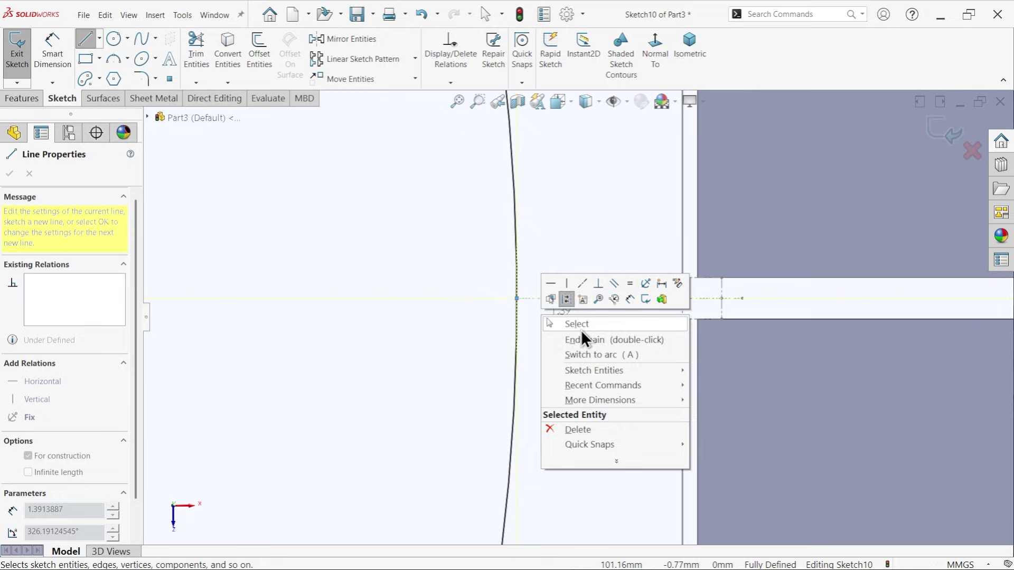
pyautogui.click(580, 329)
# Draw a second horizontal centerline about 8 mm long from the gap's upper corner to the circle.
pyautogui.scroll(-1, 399, 148)
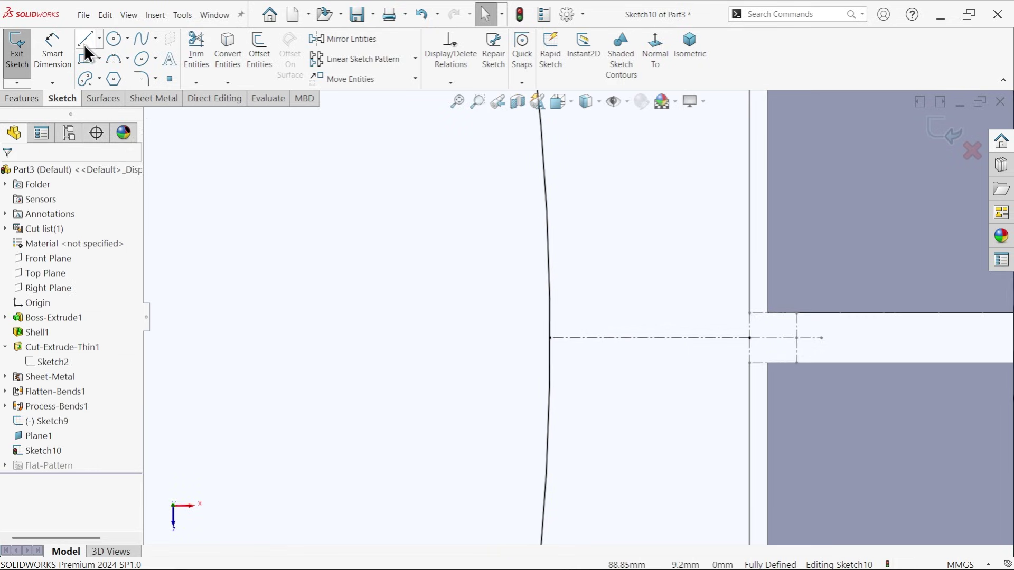
pyautogui.click(99, 40)
pyautogui.click(111, 72)
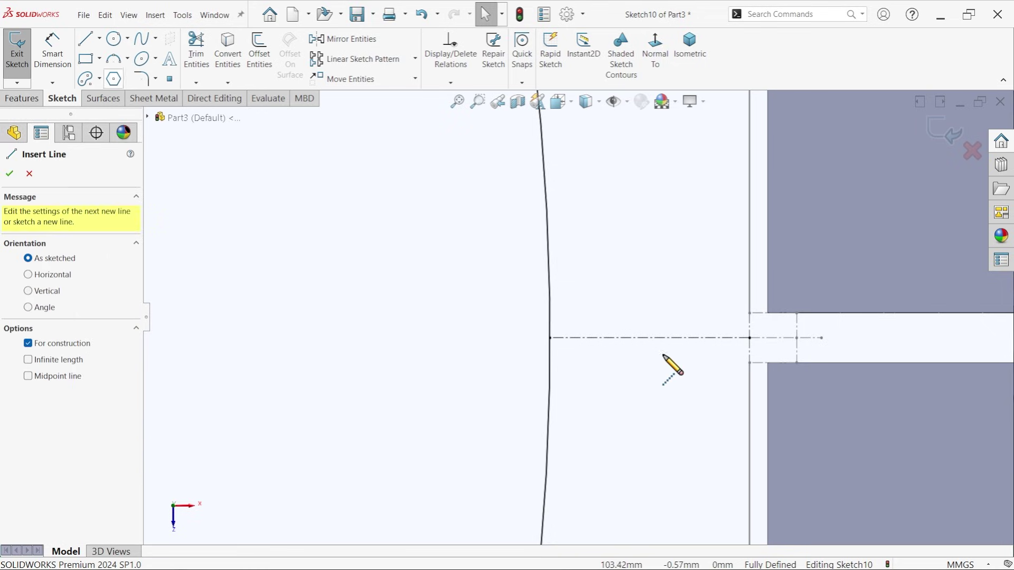
pyautogui.click(750, 313)
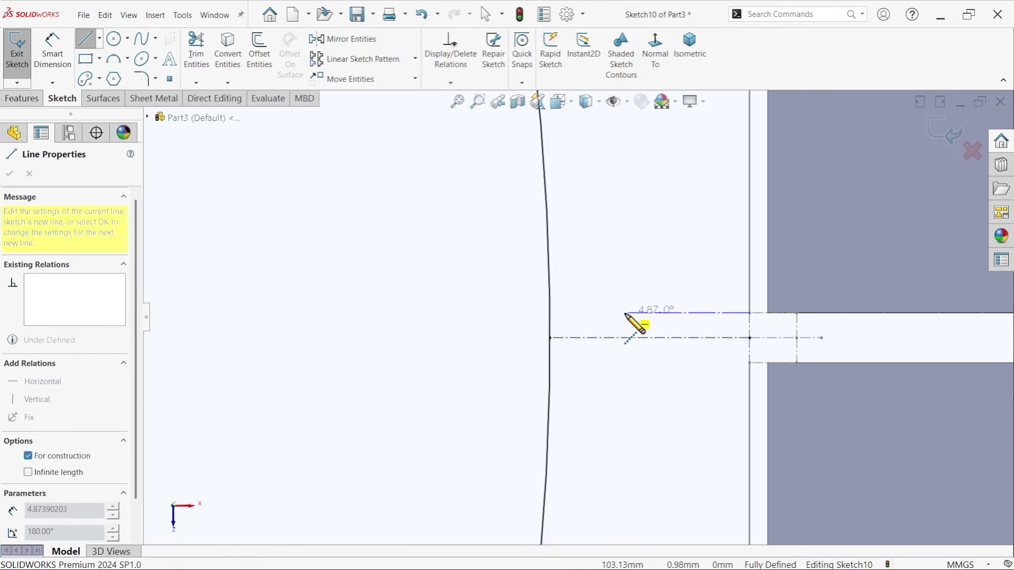
pyautogui.click(550, 313)
pyautogui.rightClick(586, 285)
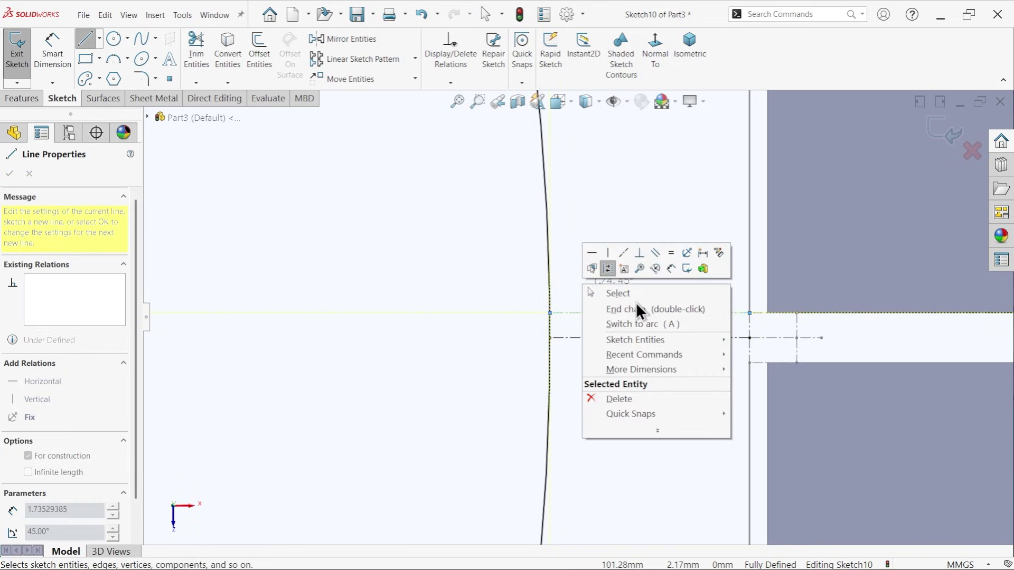
pyautogui.click(639, 293)
# Mirror the gap's upper horizontal centerline about the middle centerline to form the gap's lower edge.
pyautogui.click(641, 315)
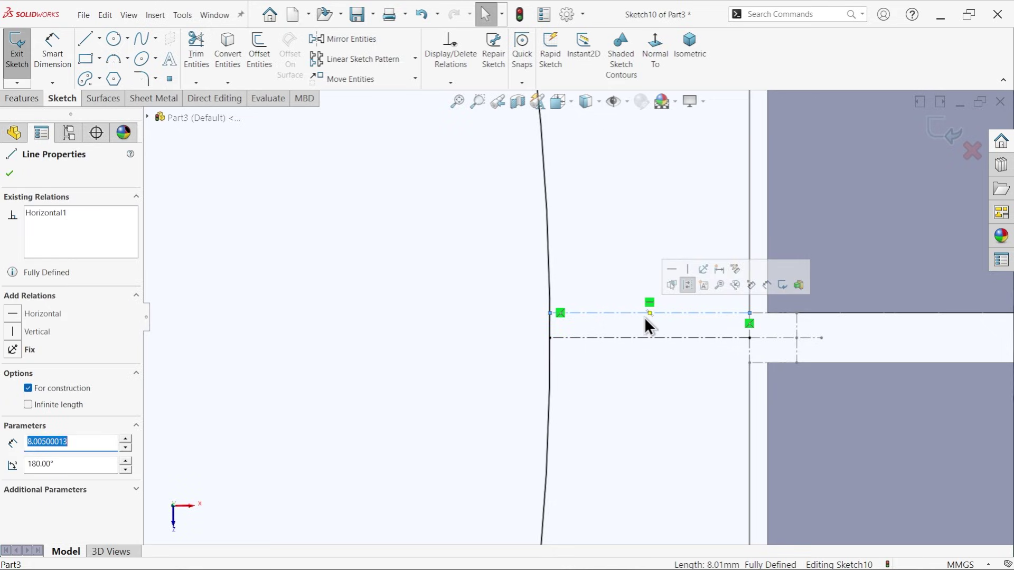
pyautogui.click(385, 39)
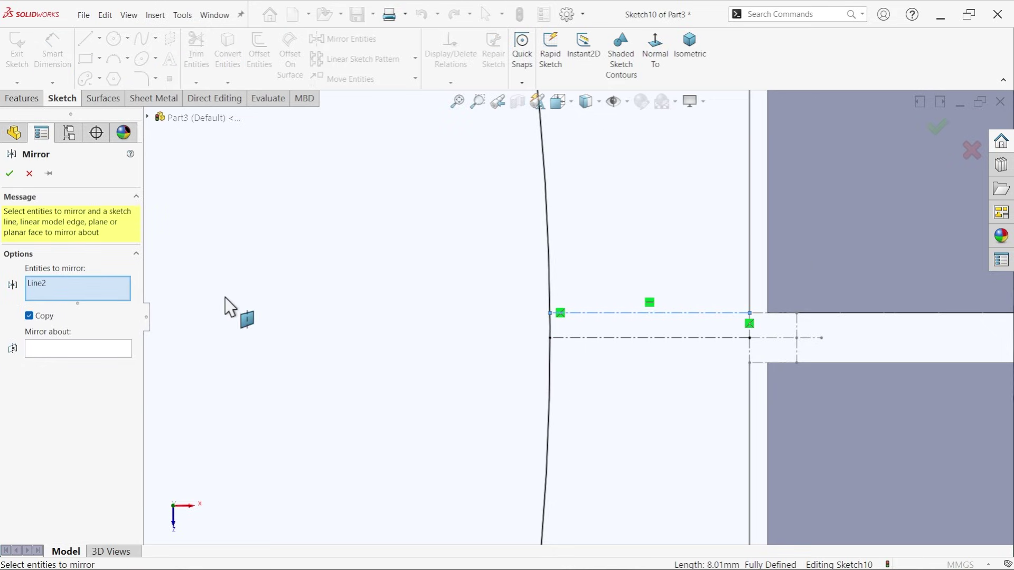
pyautogui.click(80, 350)
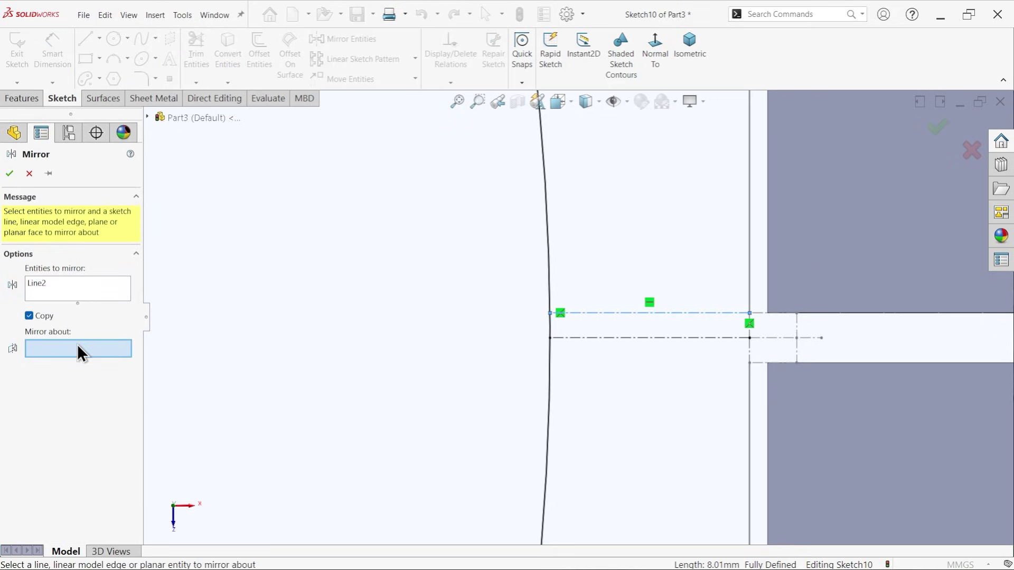
pyautogui.click(592, 337)
pyautogui.click(10, 173)
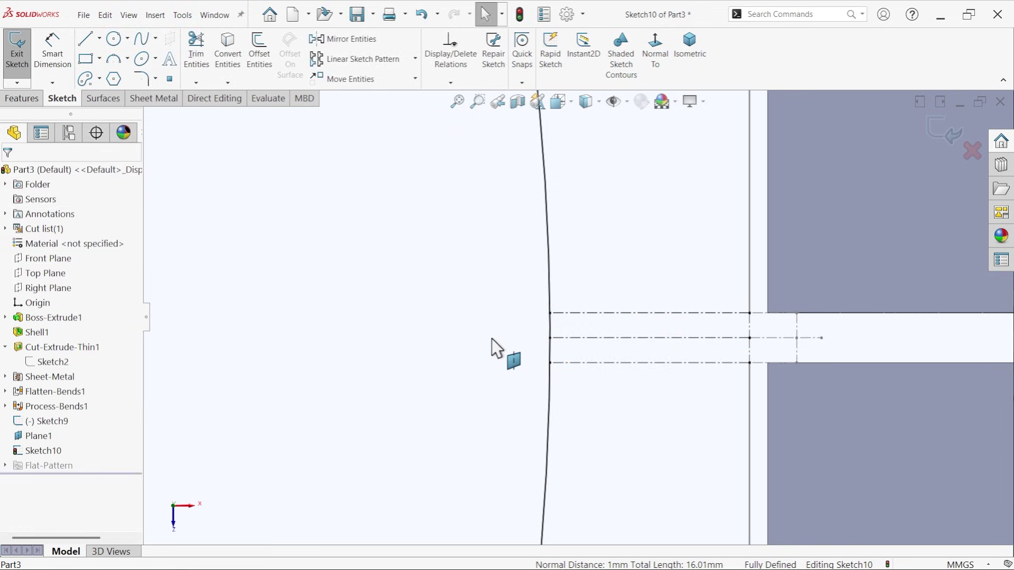
# Power trim the short circle segment between the upper and lower centerlines, keeping trimmed entities as construction geometry.
pyautogui.click(194, 62)
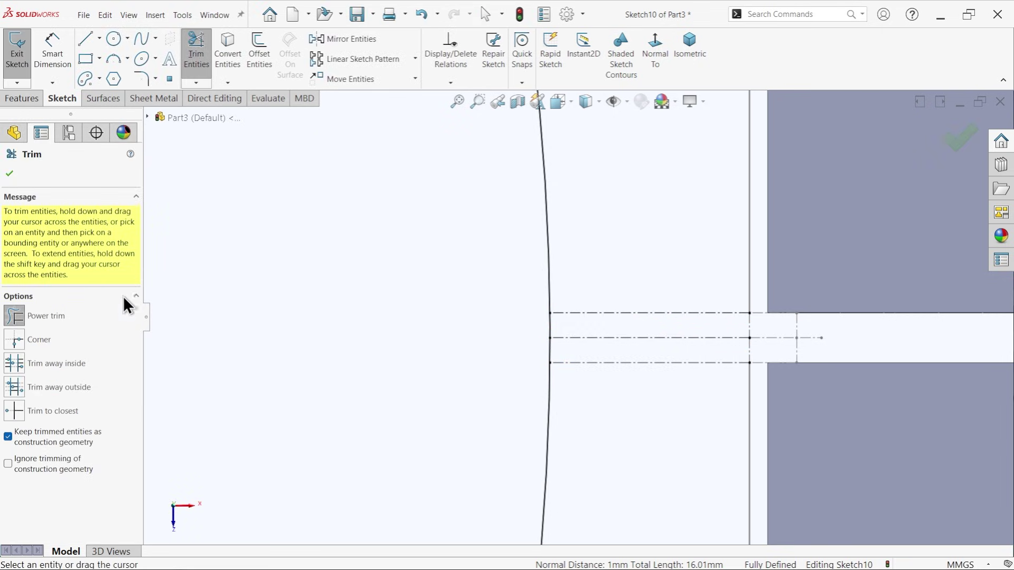
pyautogui.click(14, 317)
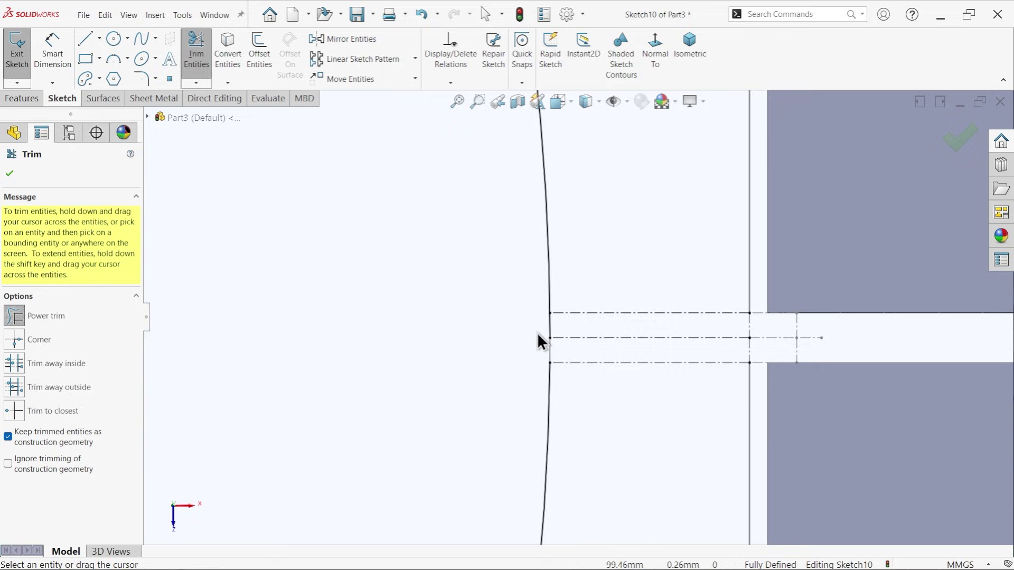
pyautogui.click(10, 173)
# Add a driven vertical dimension between the two arc endpoints at the gap.
pyautogui.click(53, 58)
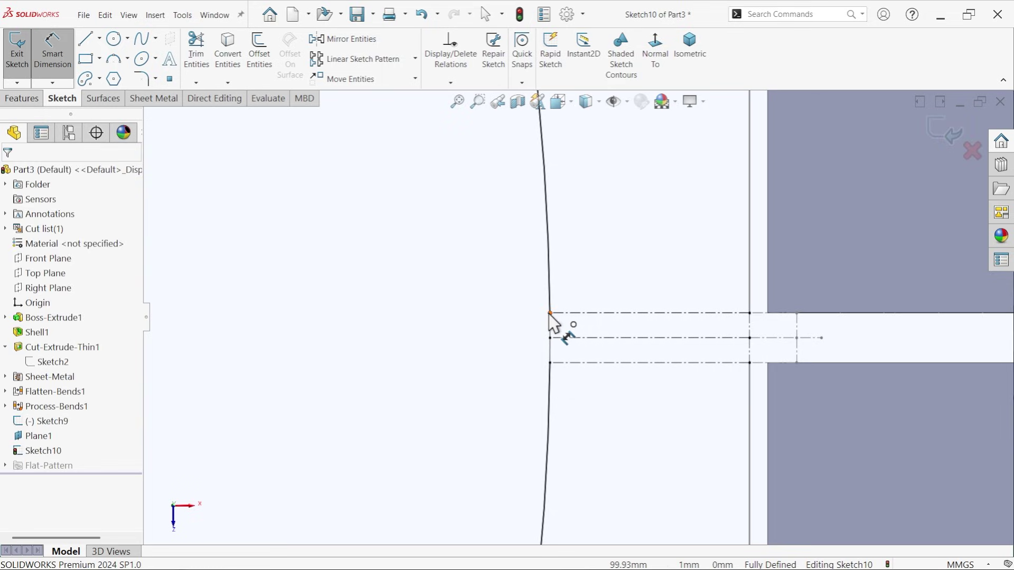
pyautogui.click(550, 363)
pyautogui.click(550, 363)
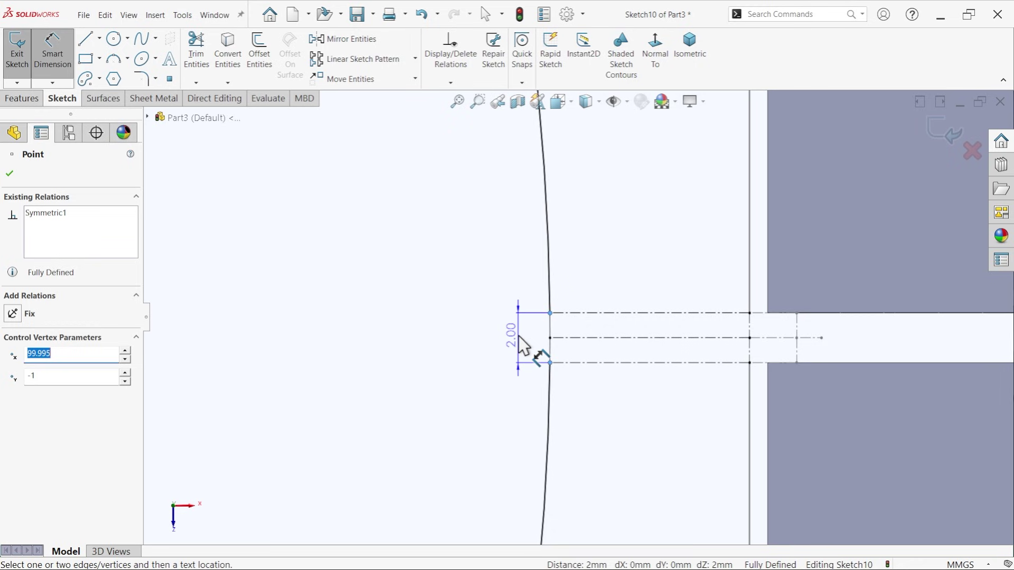
pyautogui.click(519, 335)
pyautogui.click(545, 164)
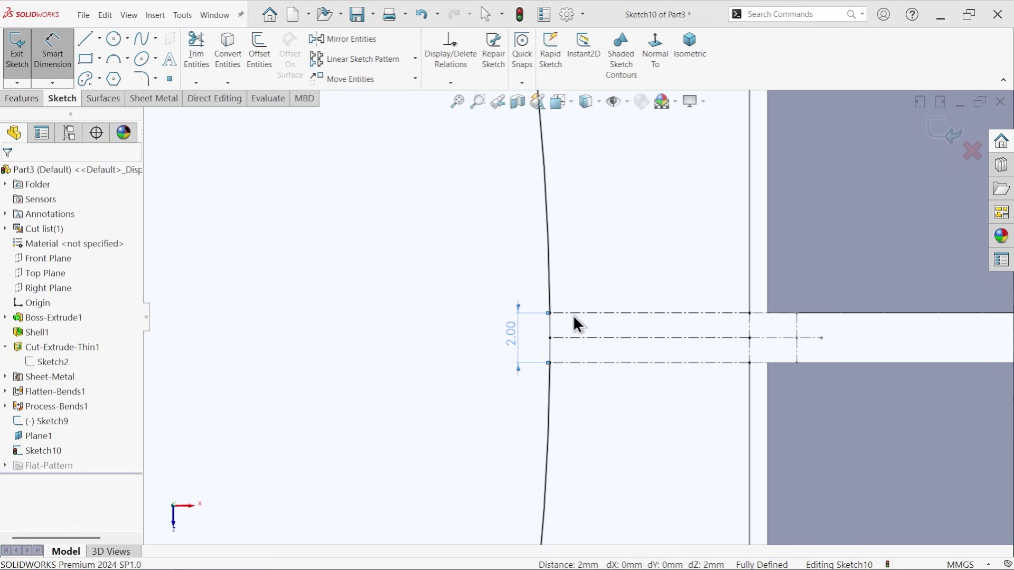
pyautogui.scroll(10, 565, 338)
pyautogui.scroll(2, 562, 349)
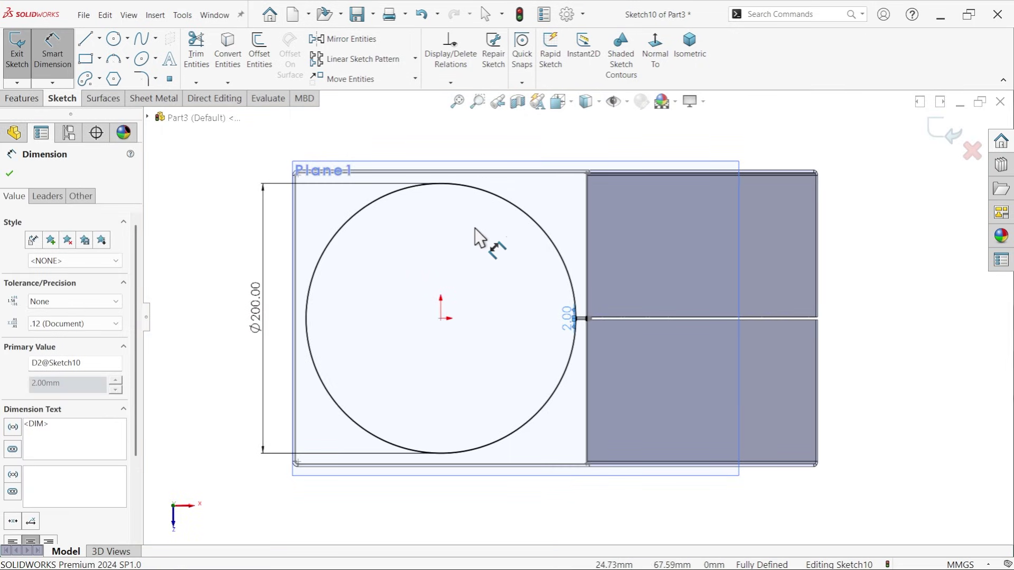
# Finish the round profile sketch in isometric view and hide its offset plane.
pyautogui.click(690, 50)
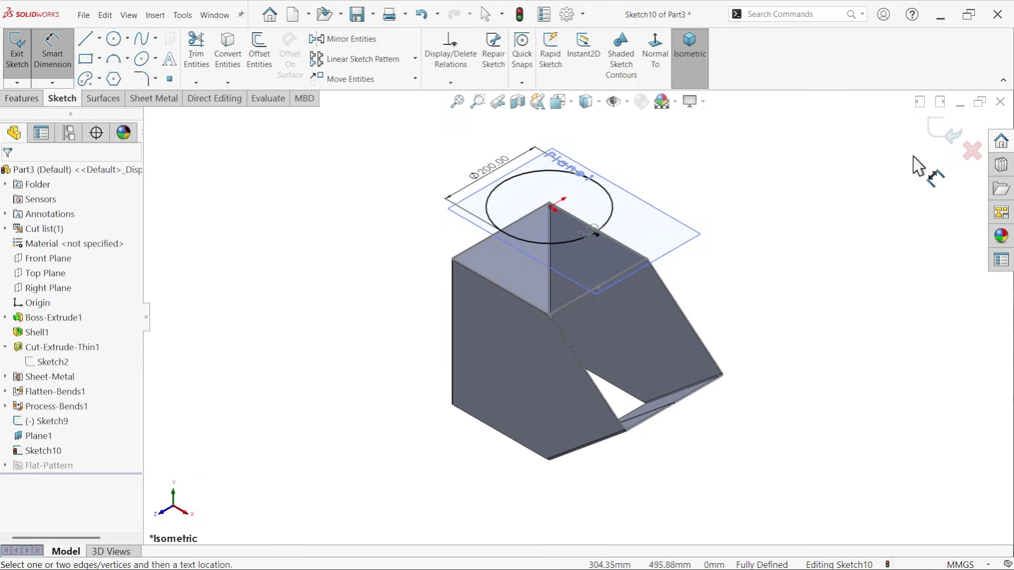
pyautogui.click(938, 130)
pyautogui.click(694, 236)
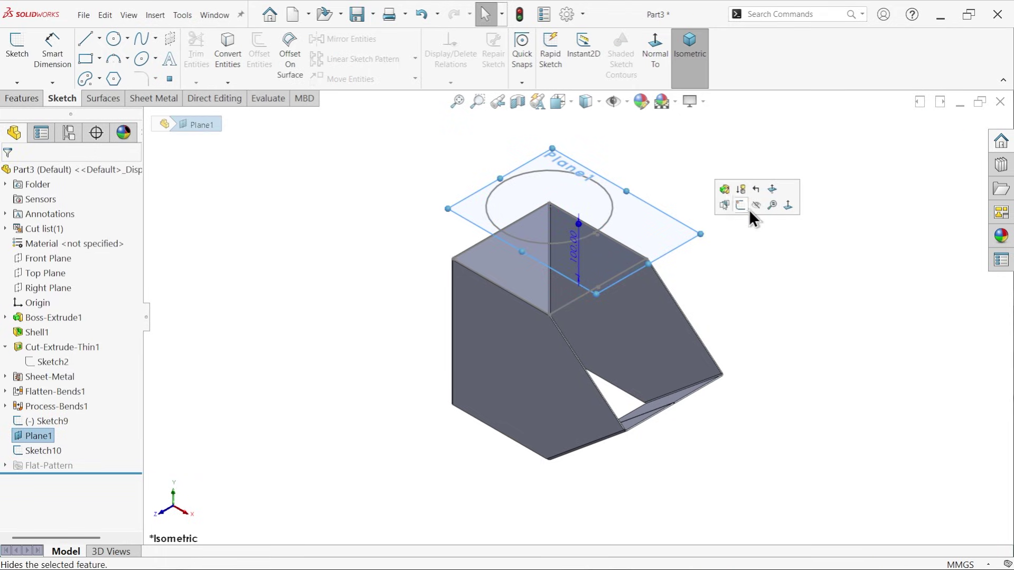
pyautogui.click(755, 205)
pyautogui.scroll(-2, 616, 209)
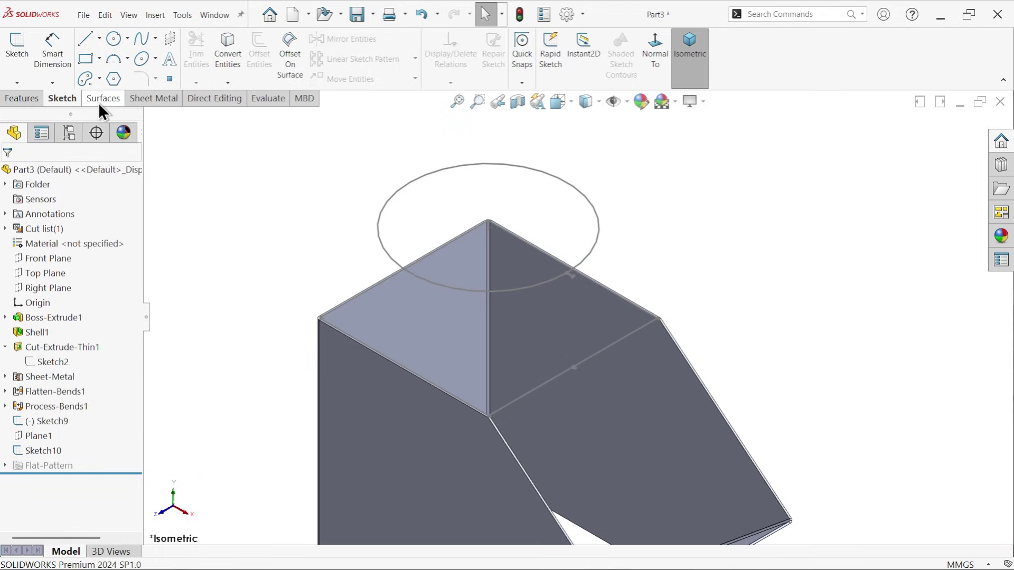
# Start a bent Lofted Bends feature using the square profile Sketch9 and the round profile Sketch10.
pyautogui.click(150, 98)
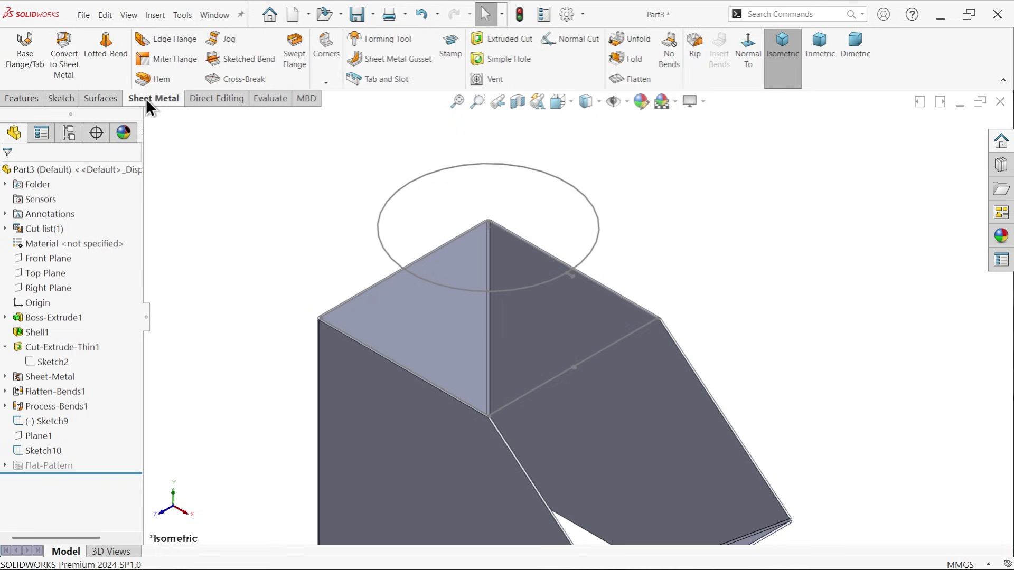
pyautogui.click(109, 62)
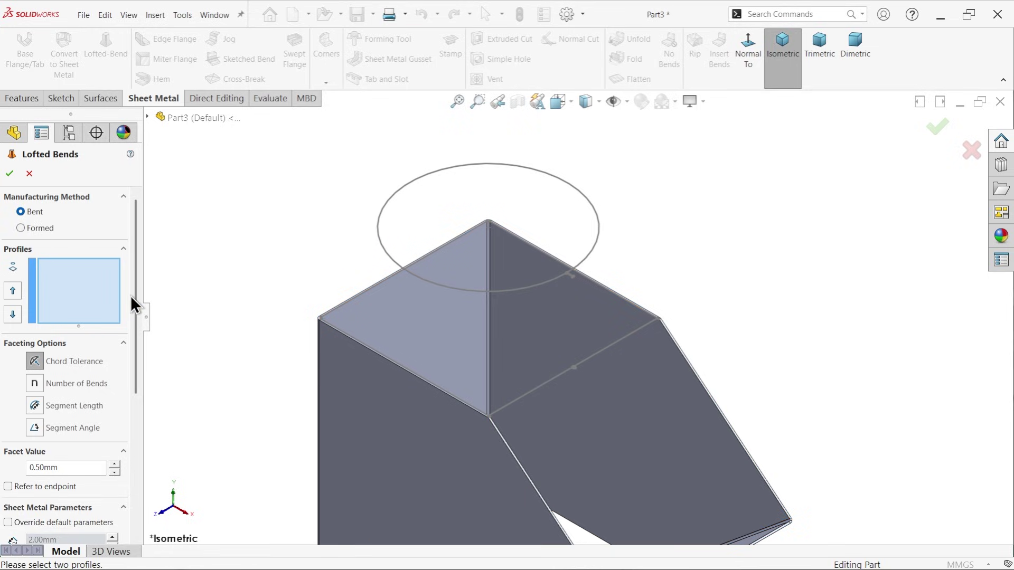
pyautogui.moveTo(135, 297); pyautogui.dragTo(139, 315)
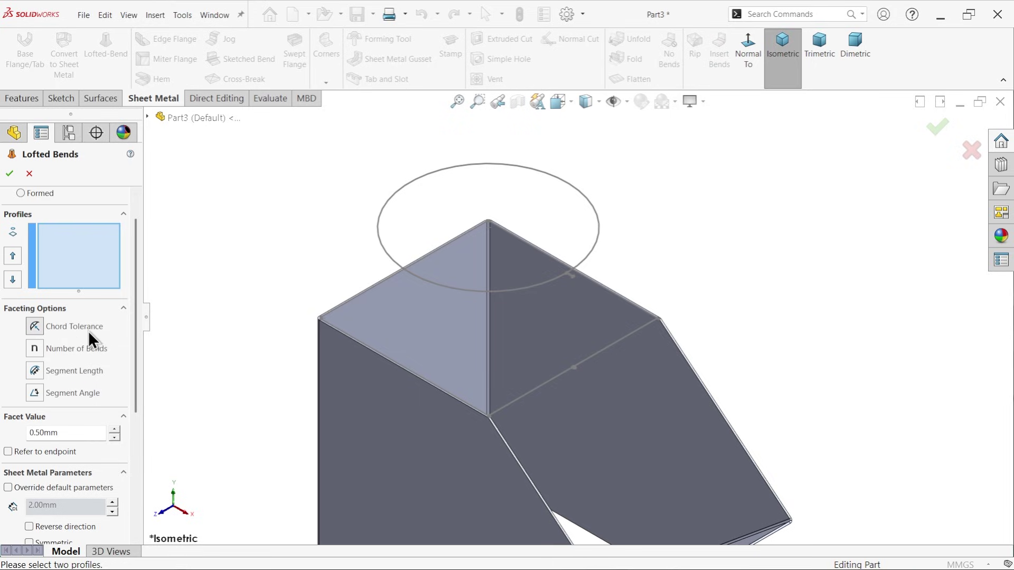
pyautogui.click(77, 258)
pyautogui.scroll(-5, 476, 377)
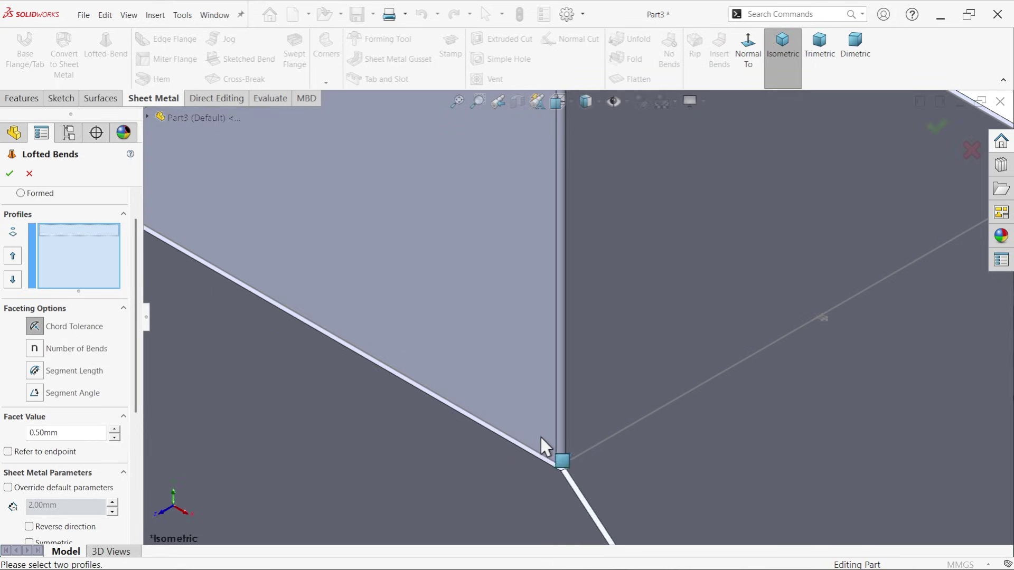
pyautogui.click(537, 454)
pyautogui.scroll(5, 541, 455)
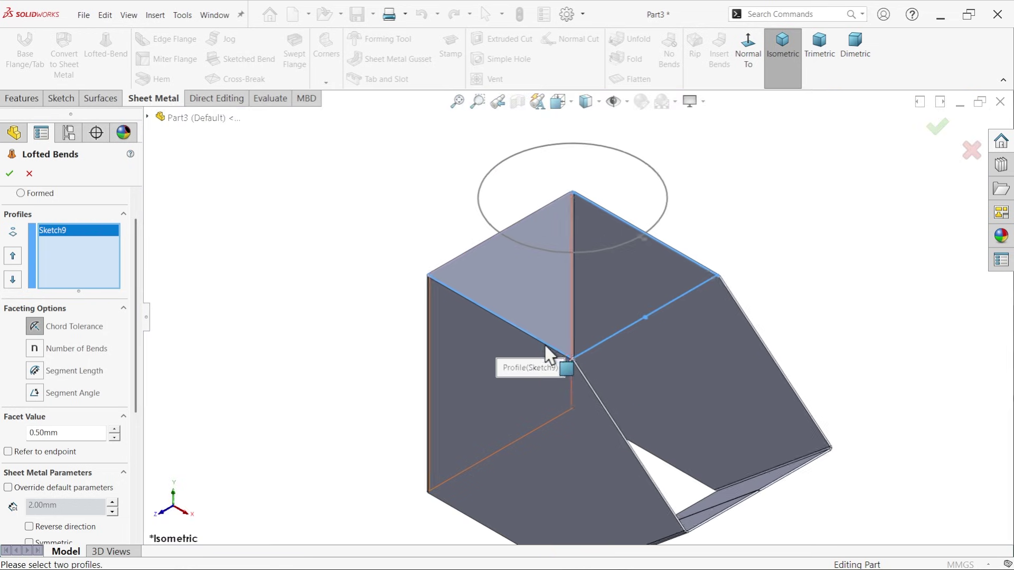
pyautogui.scroll(-3, 531, 259)
pyautogui.click(552, 274)
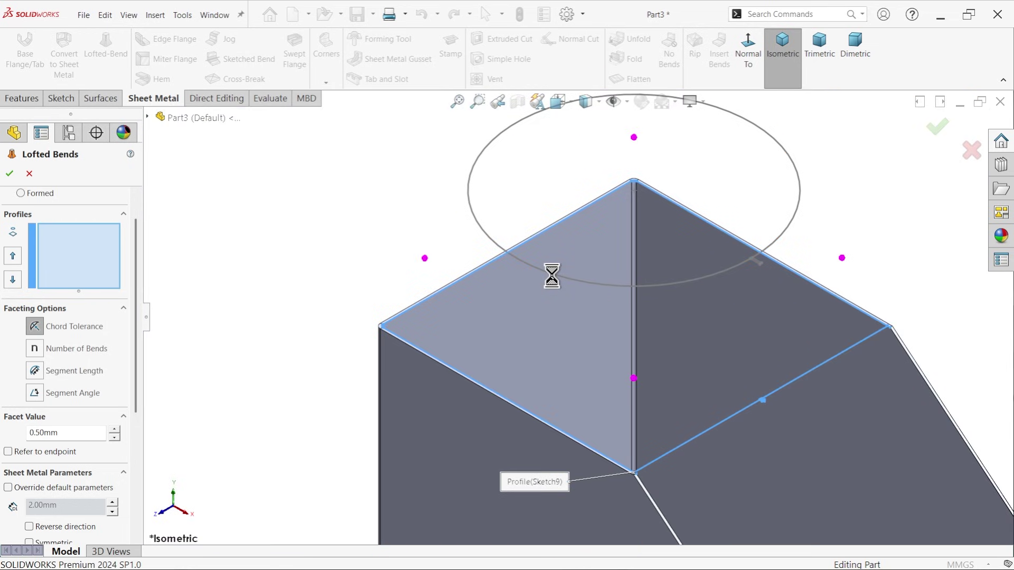
# Examine the lofted bend preview's gap, facets and bend lines along the round edge, along with the facet settings.
pyautogui.scroll(-4, 764, 272)
pyautogui.scroll(-3, 639, 266)
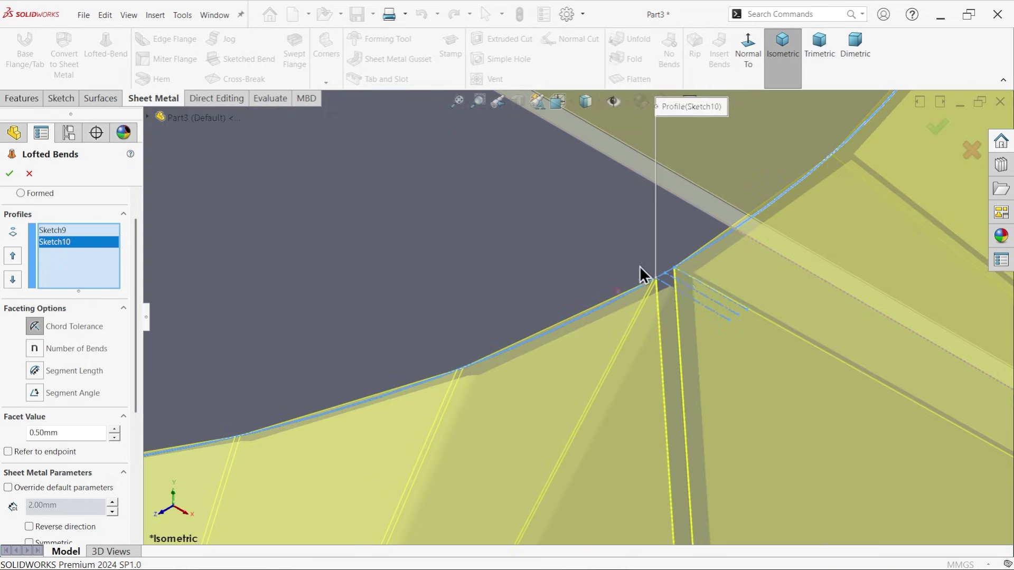
pyautogui.scroll(5, 653, 296)
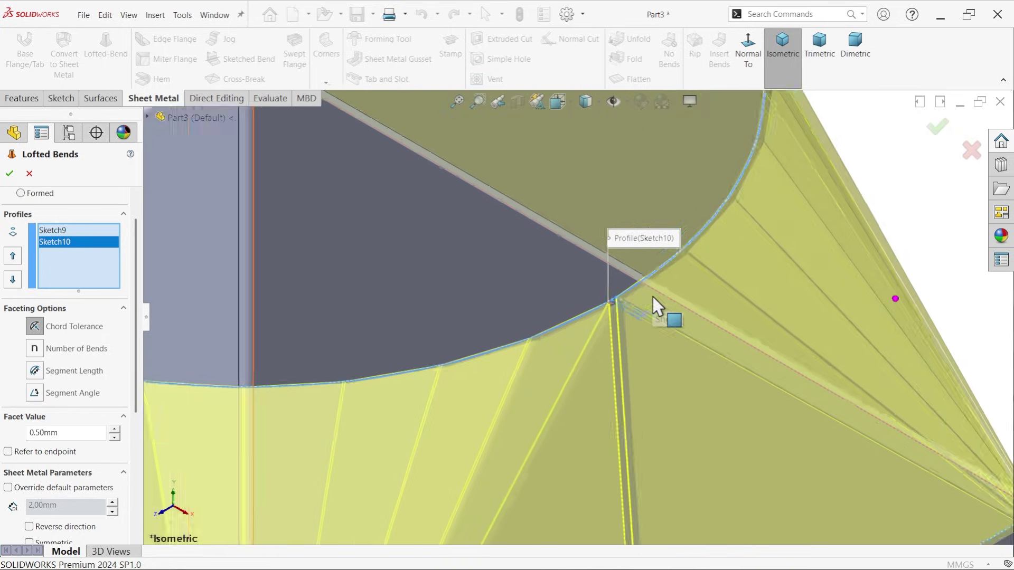
pyautogui.scroll(-3, 386, 375)
pyautogui.scroll(-6, 386, 376)
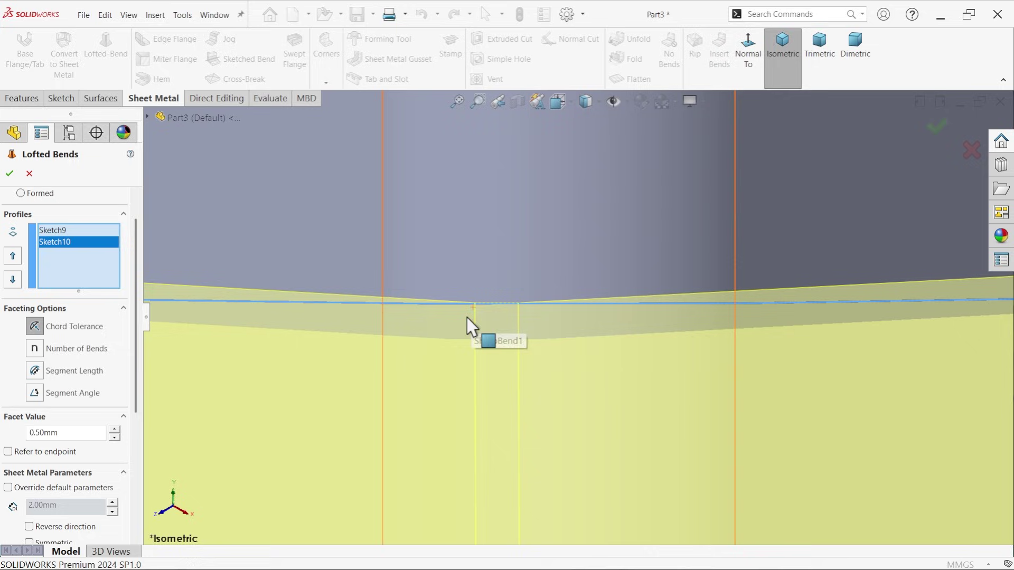
pyautogui.scroll(4, 501, 324)
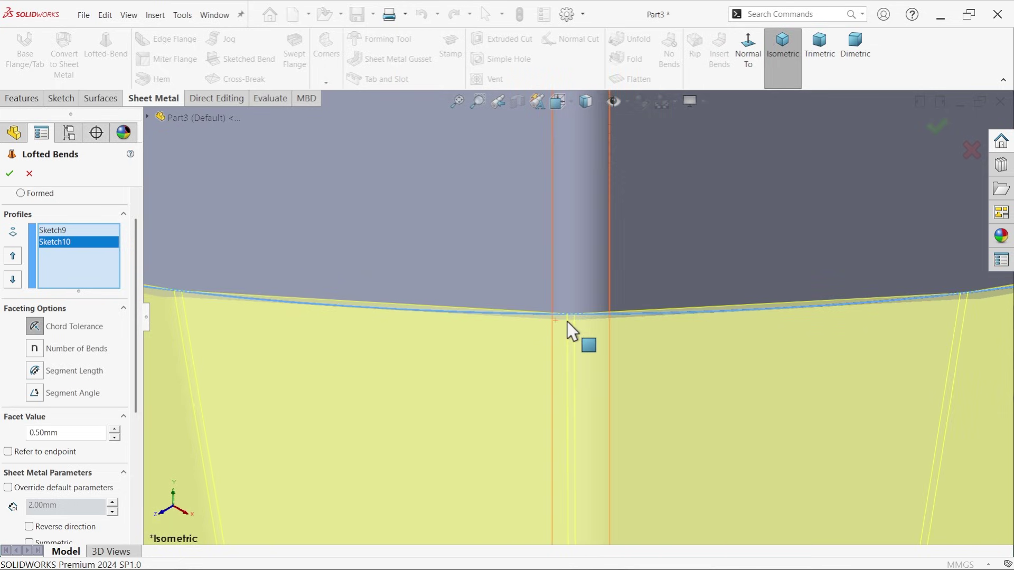
pyautogui.moveTo(567, 322); pyautogui.dragTo(375, 307, button='middle')
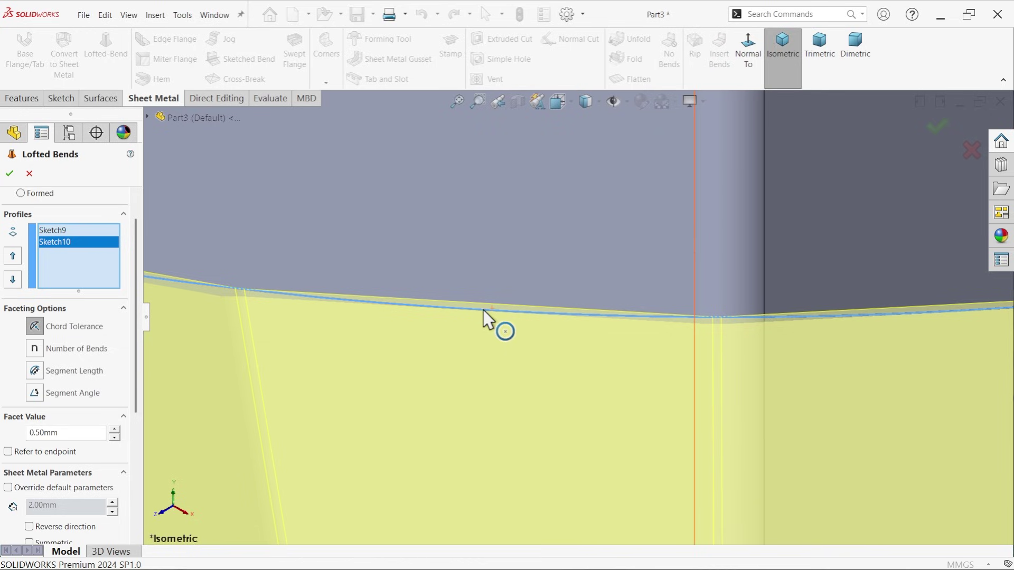
pyautogui.scroll(-4, 743, 321)
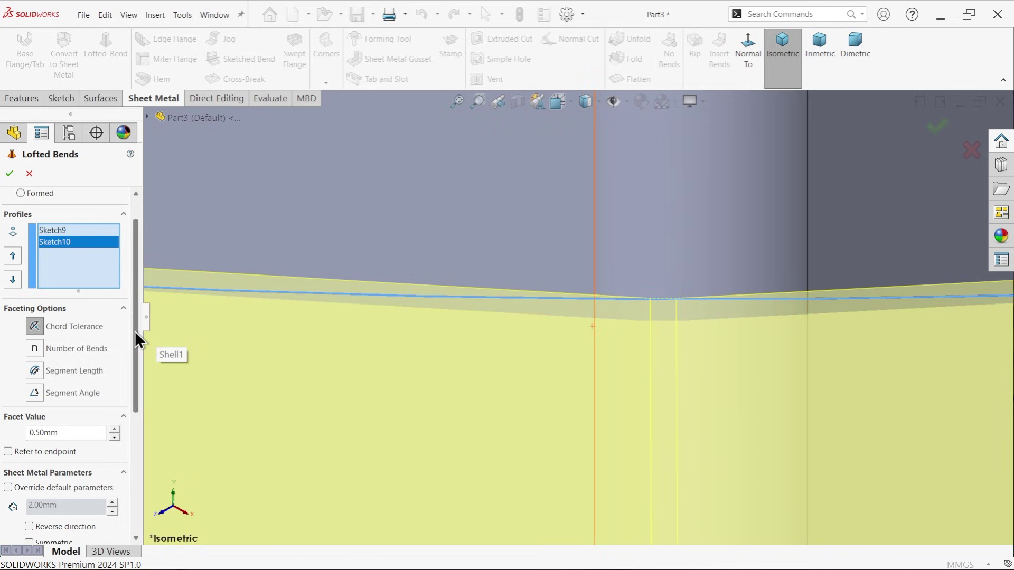
pyautogui.moveTo(134, 331); pyautogui.dragTo(137, 372)
pyautogui.moveTo(63, 355); pyautogui.dragTo(13, 353)
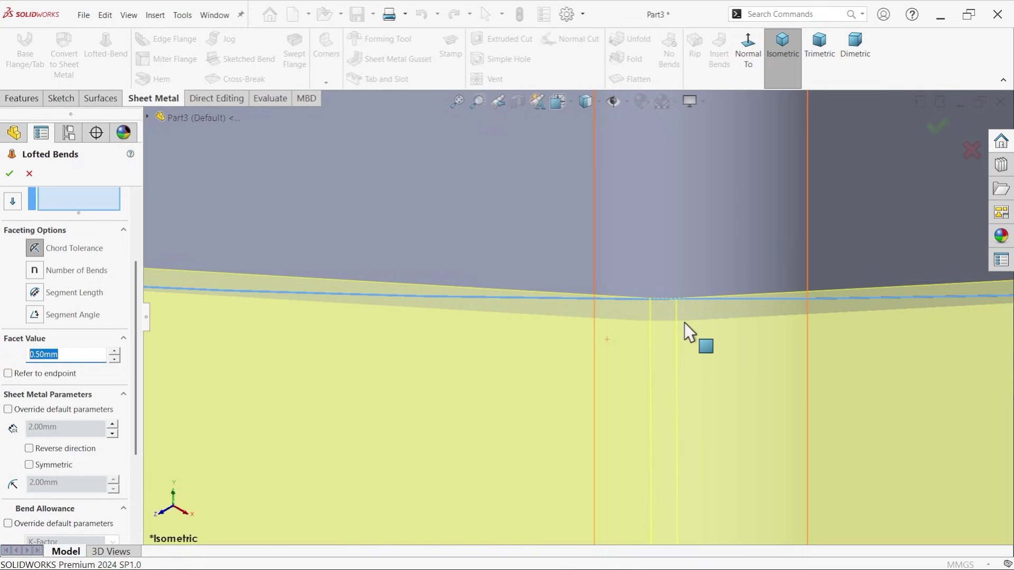
pyautogui.scroll(-3, 681, 322)
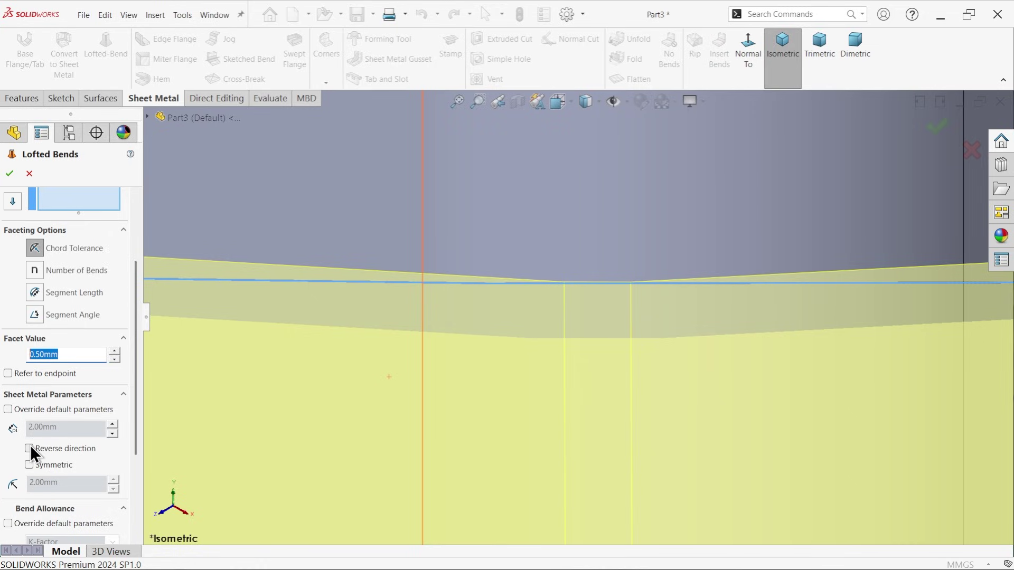
# Override the loft's default sheet metal parameters and set the bend radius to 0.1 mm.
pyautogui.click(8, 410)
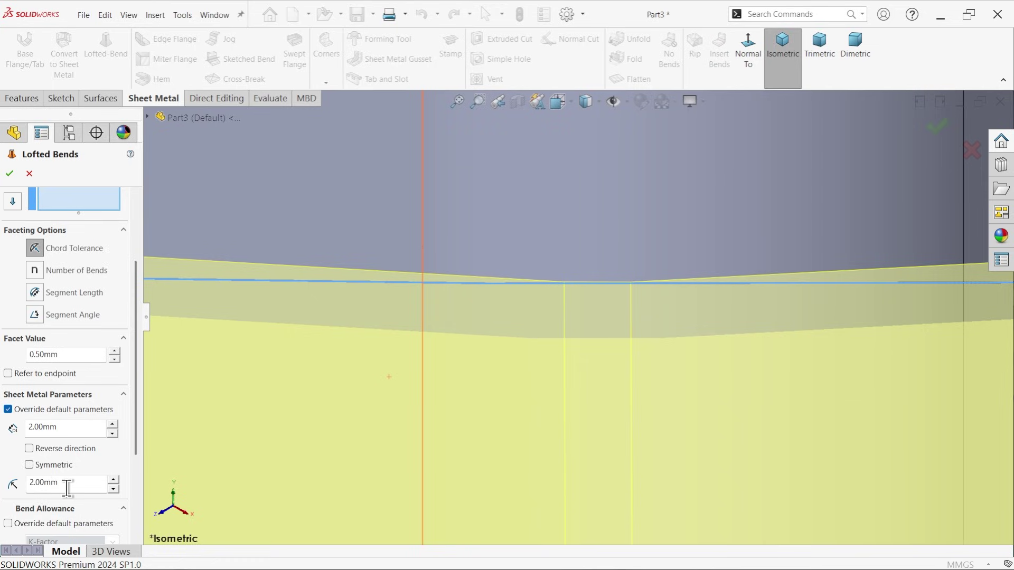
pyautogui.moveTo(67, 488); pyautogui.dragTo(14, 475)
pyautogui.write('0.1')
pyautogui.press('Return')
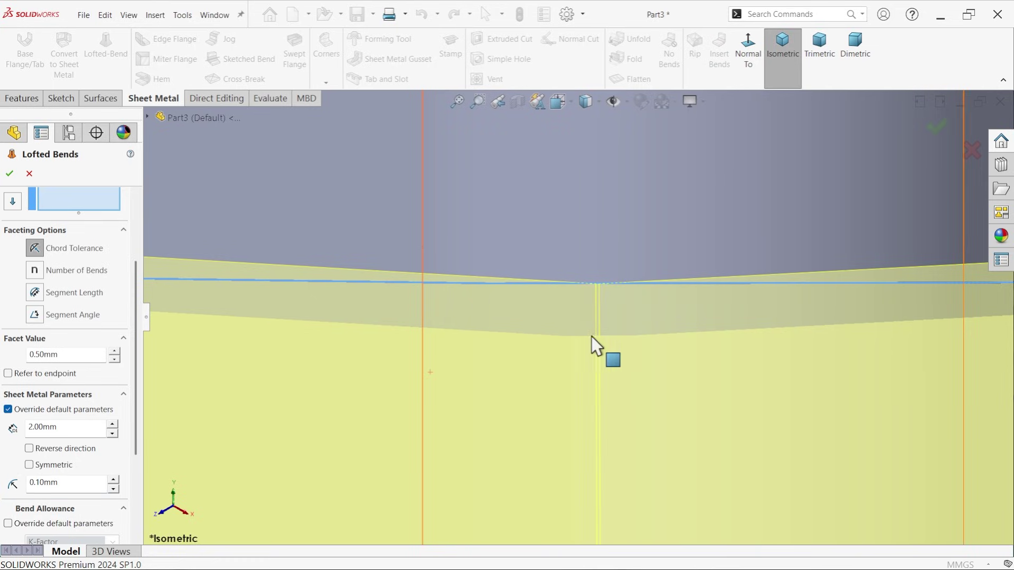
pyautogui.press('Left')
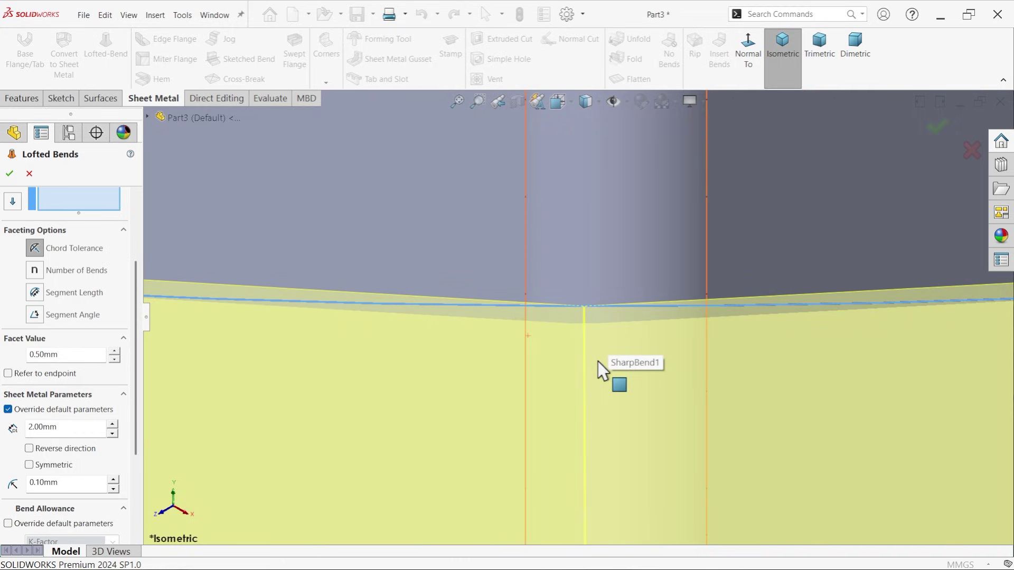
# Try a bend radius of 0.2 mm and return the radius to 2 mm.
pyautogui.doubleClick(72, 482)
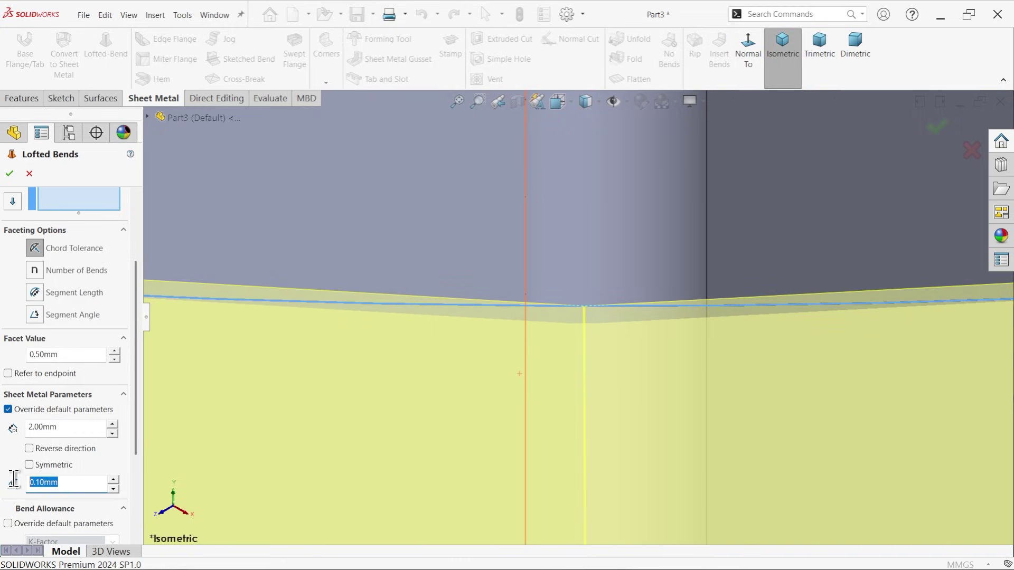
pyautogui.write('0.')
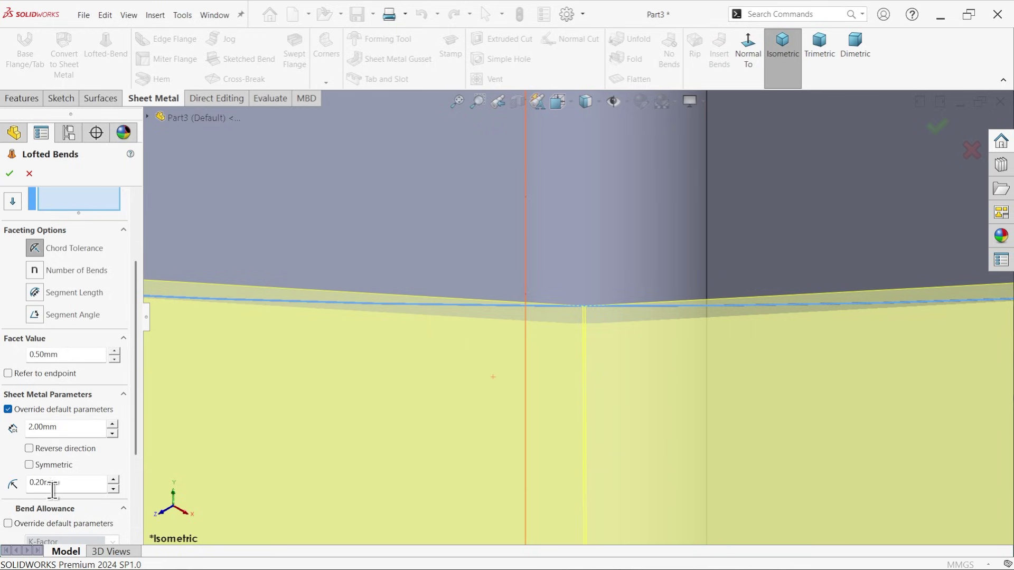
pyautogui.moveTo(71, 483); pyautogui.dragTo(11, 483)
pyautogui.write('2.')
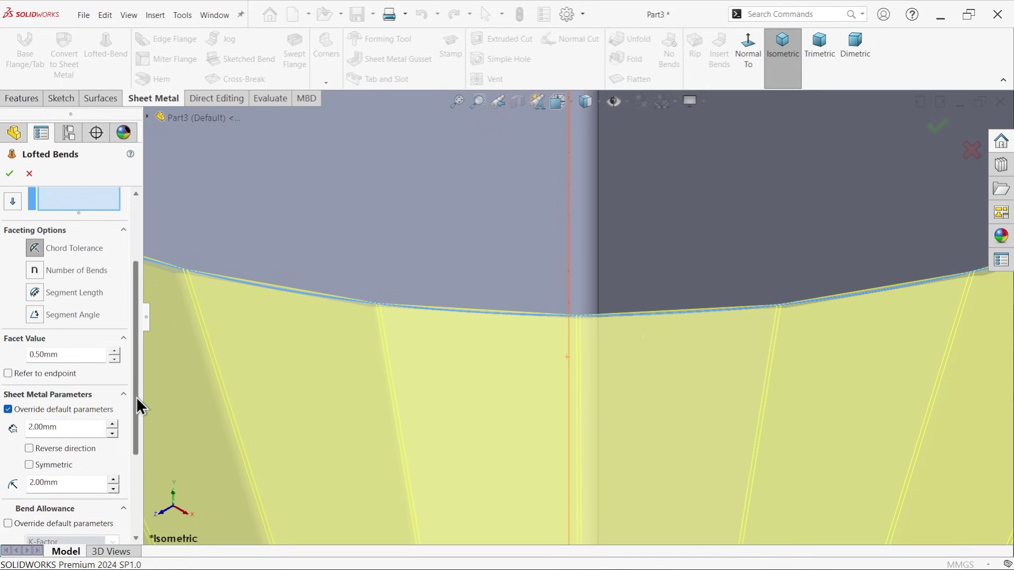
# Review the loft's corner preview and sheet metal settings, and try to create the lofted bend with a 2 mm bend radius.
pyautogui.scroll(-2, 135, 407)
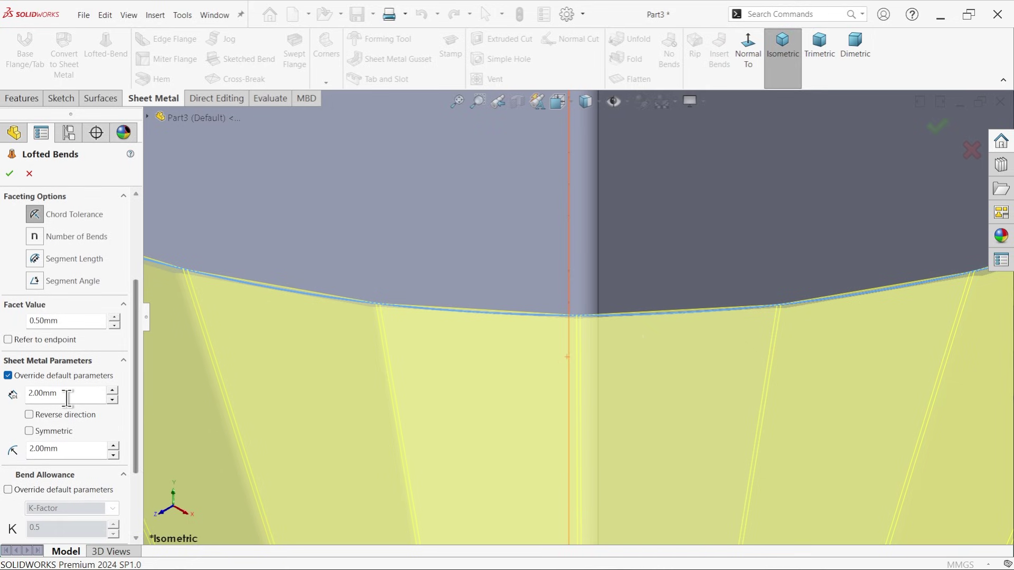
pyautogui.scroll(5, 369, 391)
pyautogui.scroll(-8, 314, 398)
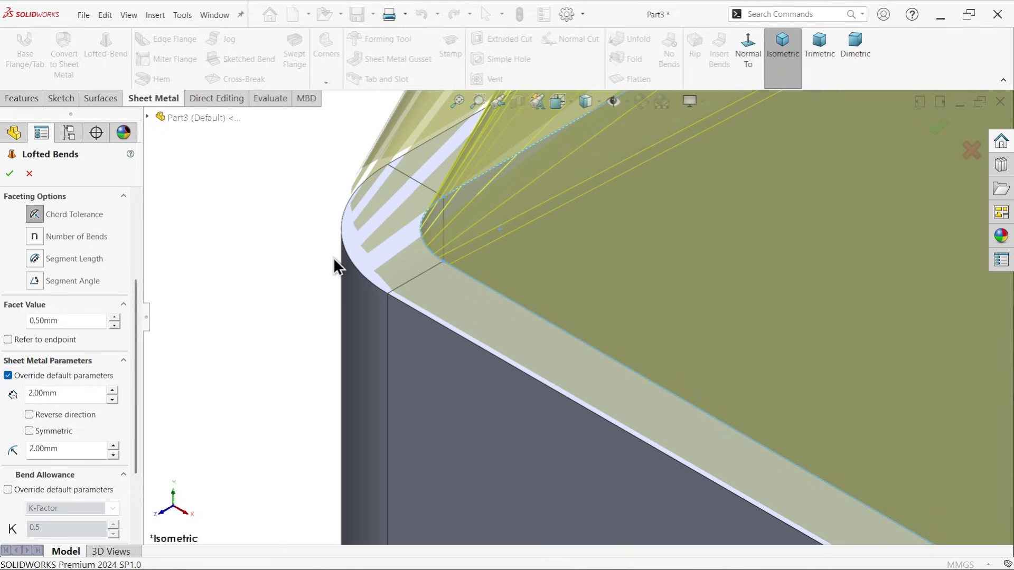
pyautogui.moveTo(133, 357); pyautogui.dragTo(141, 426)
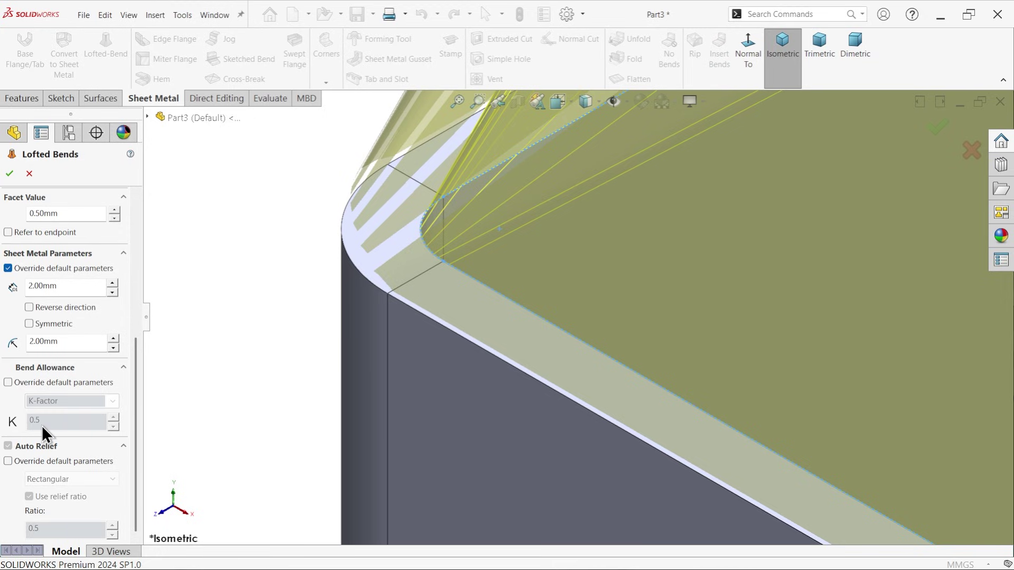
pyautogui.moveTo(132, 414); pyautogui.dragTo(132, 239)
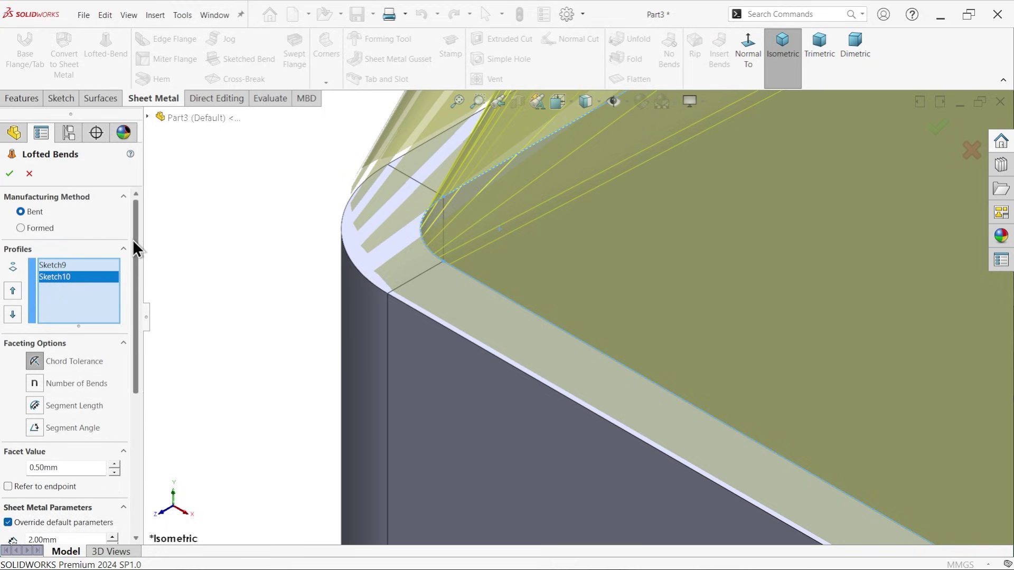
pyautogui.click(9, 175)
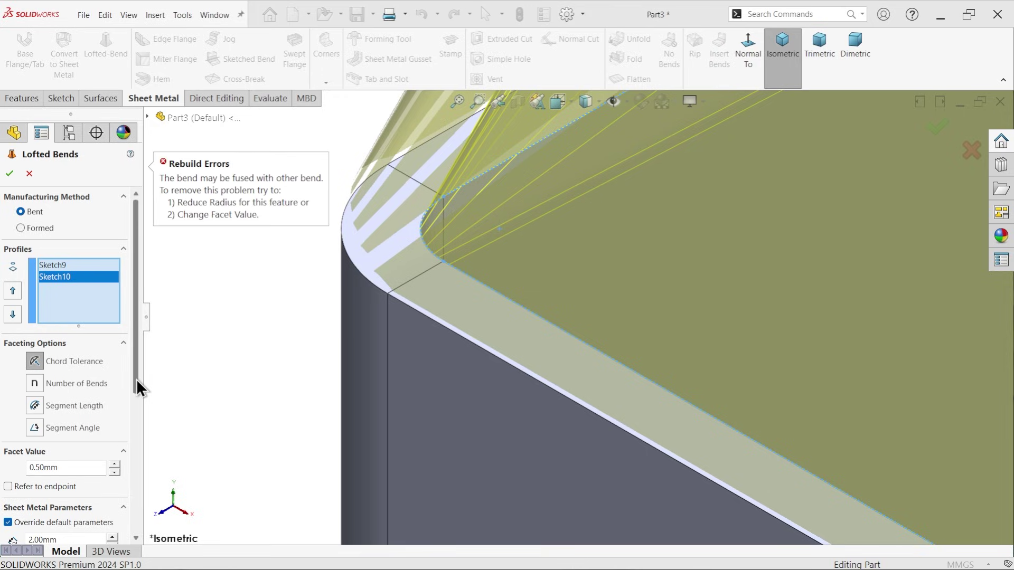
# Try to create the lofted bend with the default sheet metal parameters instead of the override.
pyautogui.moveTo(136, 379); pyautogui.dragTo(138, 455)
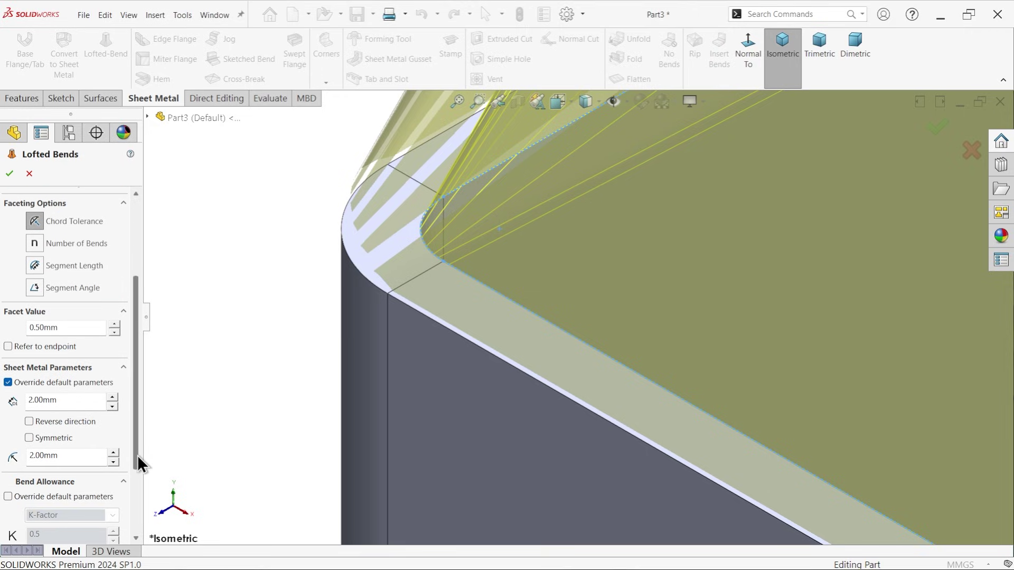
pyautogui.click(8, 382)
pyautogui.click(10, 175)
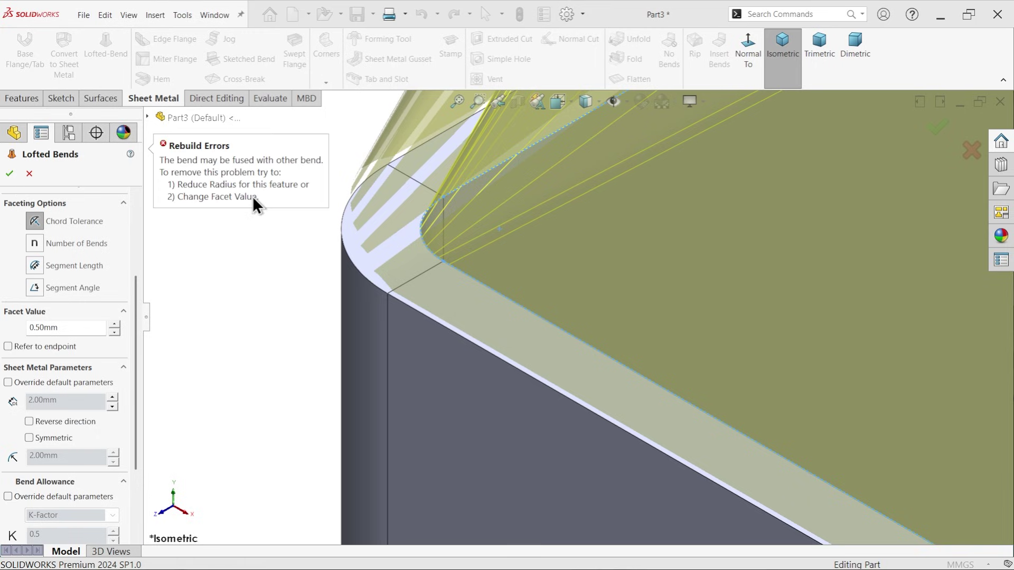
# Override the default sheet metal parameters, set the bend radius to 0.1 mm and create the lofted bend.
pyautogui.click(8, 382)
pyautogui.moveTo(74, 456); pyautogui.dragTo(10, 451)
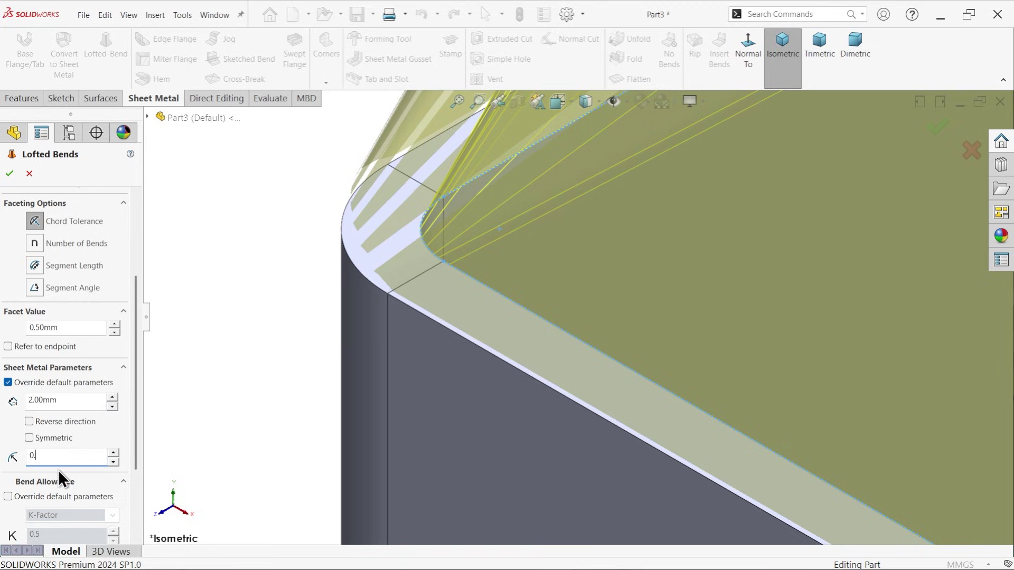
pyautogui.write('0.1')
pyautogui.click(9, 173)
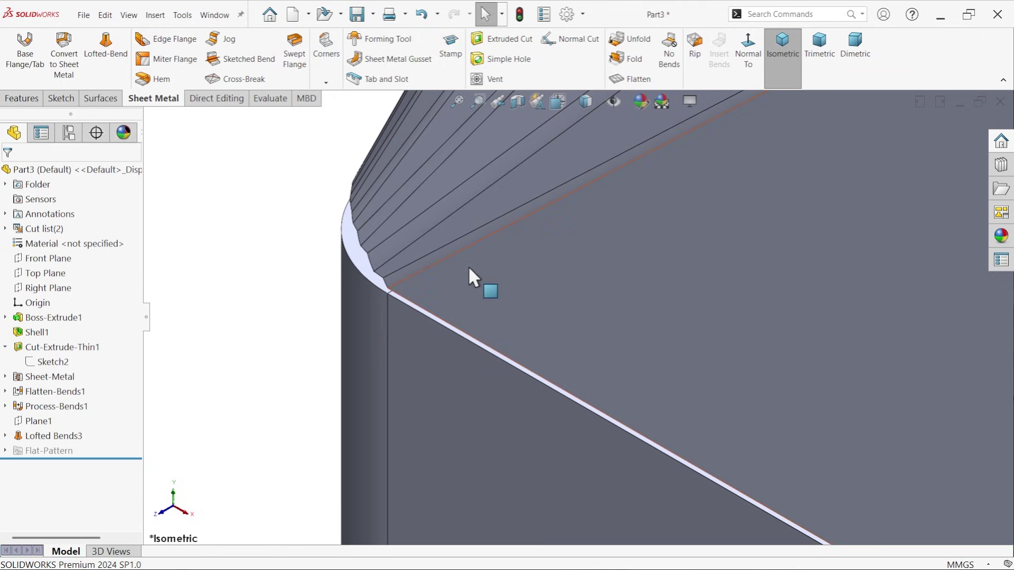
# Examine the lofted bend's facets, small bend arcs and round edge up close, and the whole part in isometric view.
pyautogui.scroll(8, 468, 267)
pyautogui.moveTo(544, 295); pyautogui.dragTo(602, 309, button='middle')
pyautogui.scroll(-6, 807, 286)
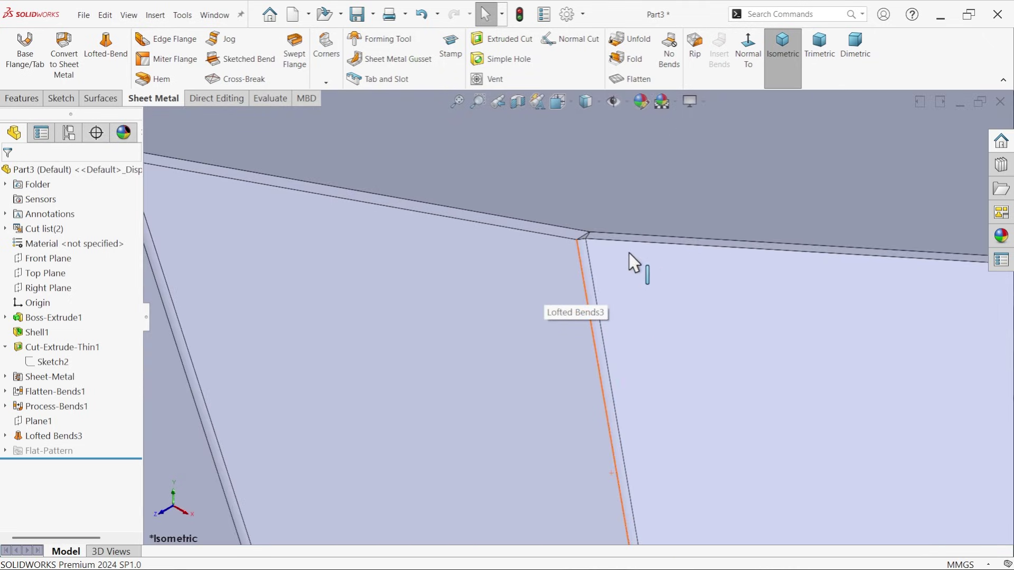
pyautogui.moveTo(629, 253); pyautogui.dragTo(544, 365, button='middle')
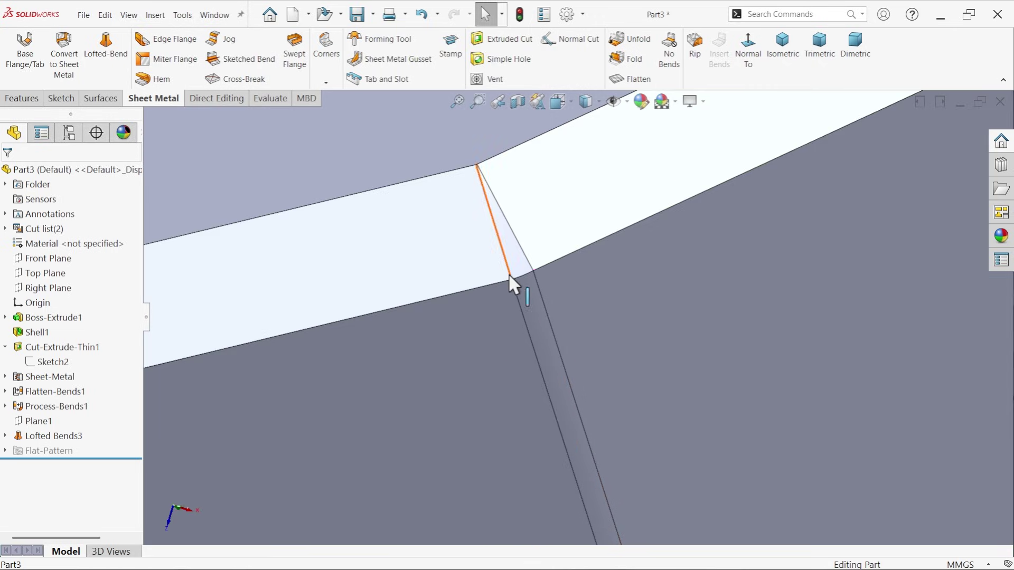
pyautogui.moveTo(525, 297); pyautogui.dragTo(515, 314, button='middle')
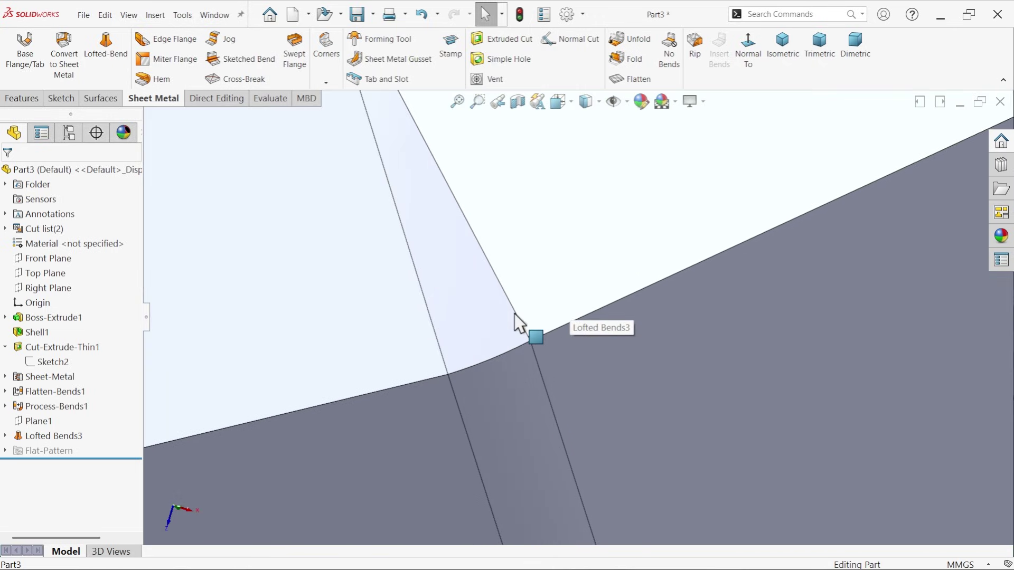
pyautogui.moveTo(502, 348); pyautogui.dragTo(546, 366, button='middle')
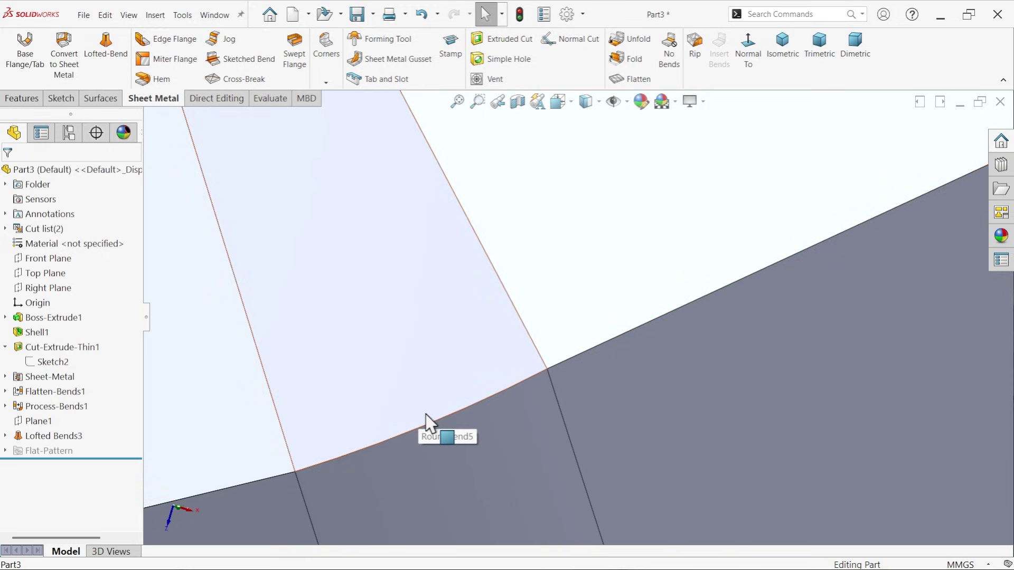
pyautogui.moveTo(426, 416)
pyautogui.mouseDown(button='middle')
pyautogui.moveTo(438, 429)
pyautogui.moveTo(623, 368)
pyautogui.moveTo(610, 172)
pyautogui.mouseUp(button='middle')
pyautogui.press('f')
pyautogui.click(792, 50)
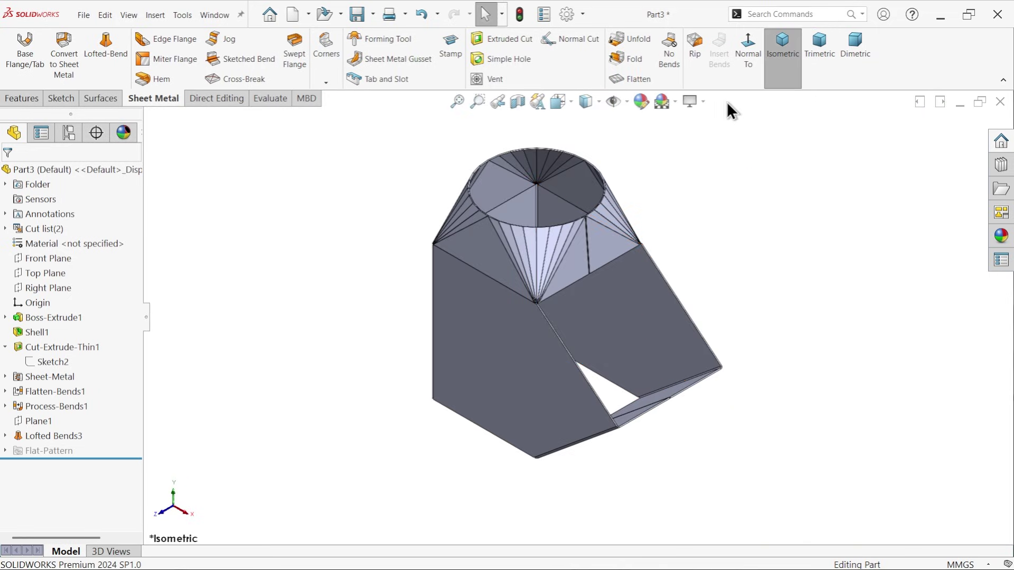
pyautogui.scroll(-5, 540, 234)
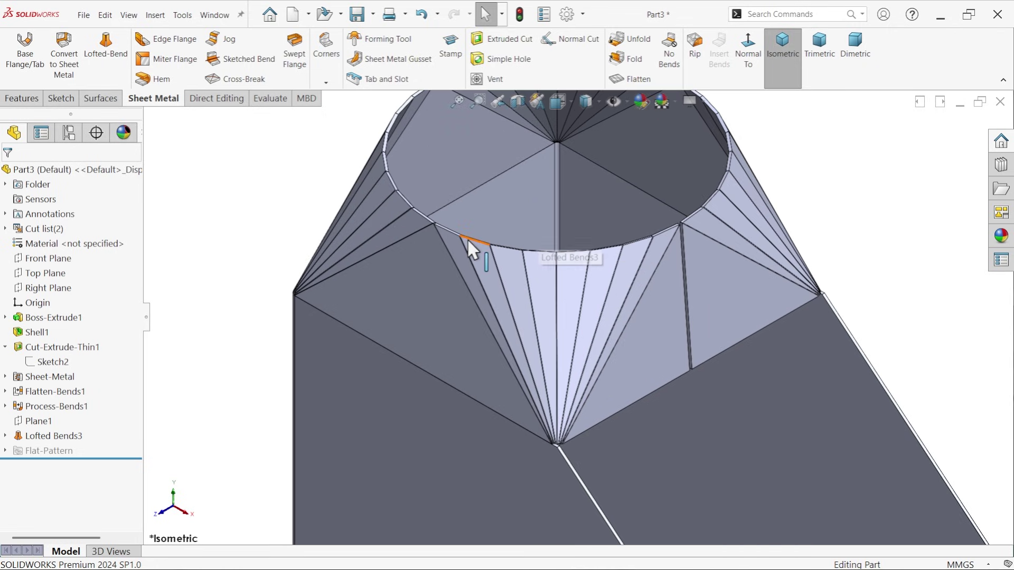
pyautogui.scroll(-2, 467, 238)
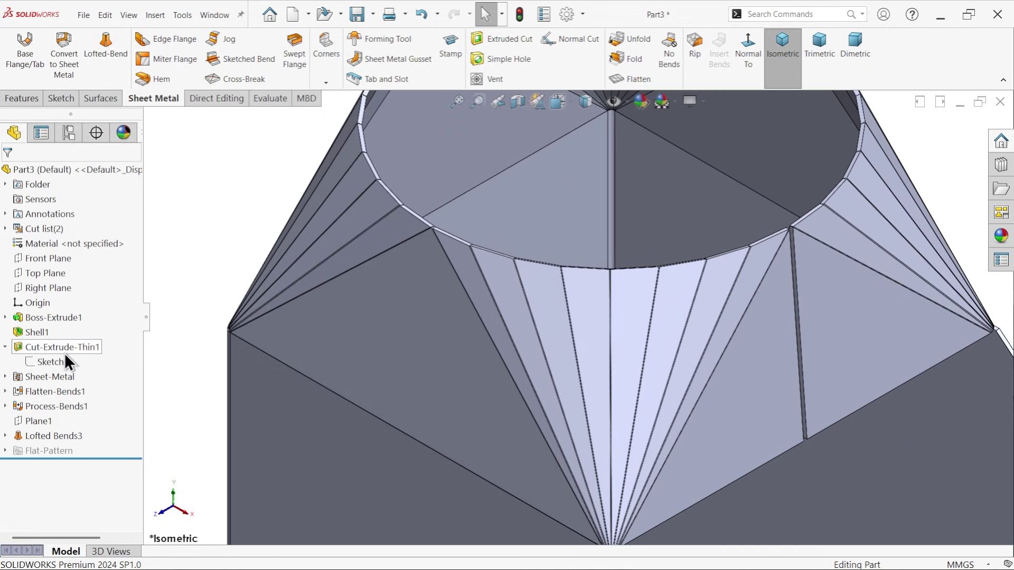
# Start a sketch on Plane1 and convert the loft's round profile Sketch10 into it.
pyautogui.click(26, 426)
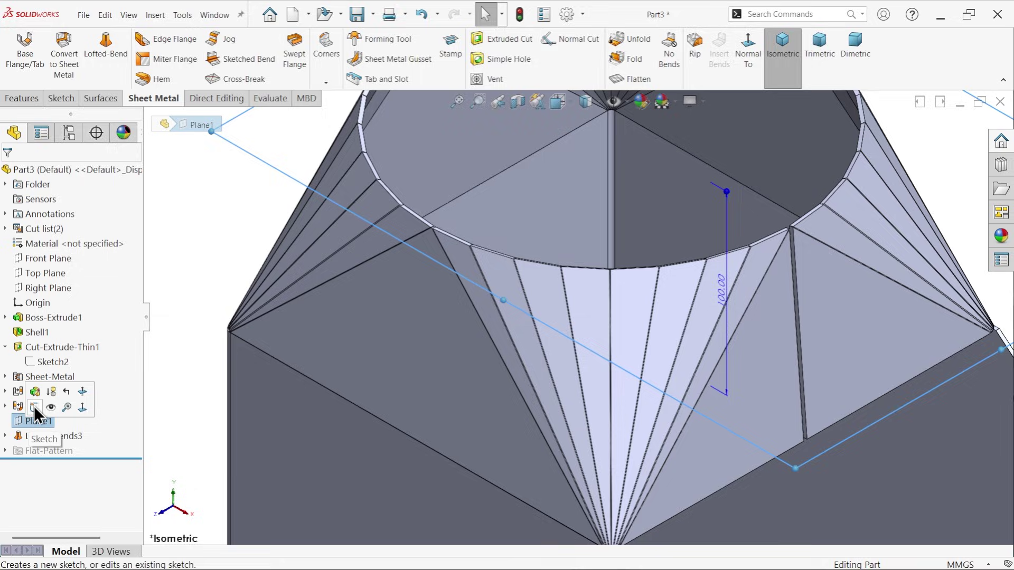
pyautogui.click(34, 407)
pyautogui.scroll(-3, 359, 315)
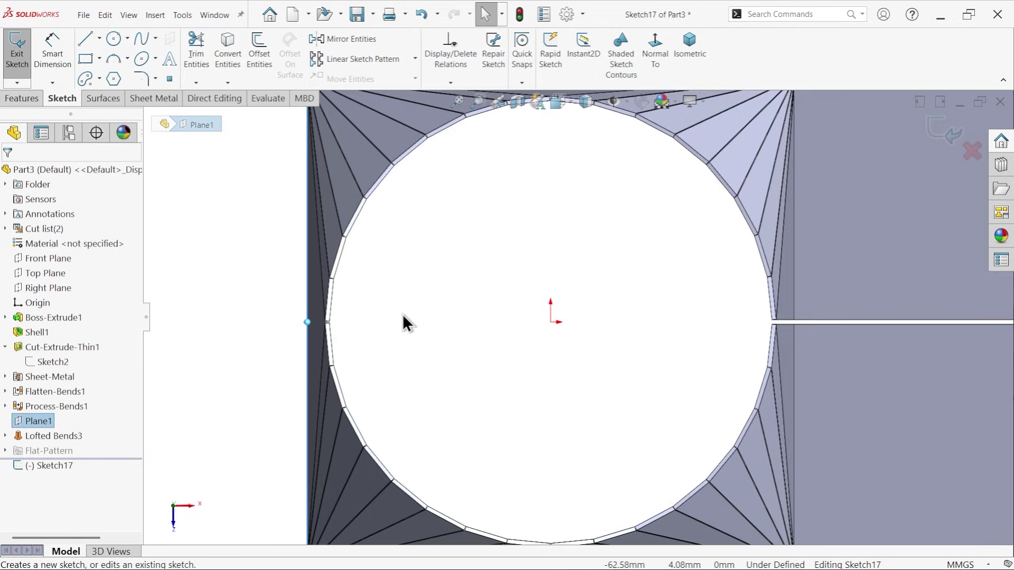
pyautogui.click(5, 436)
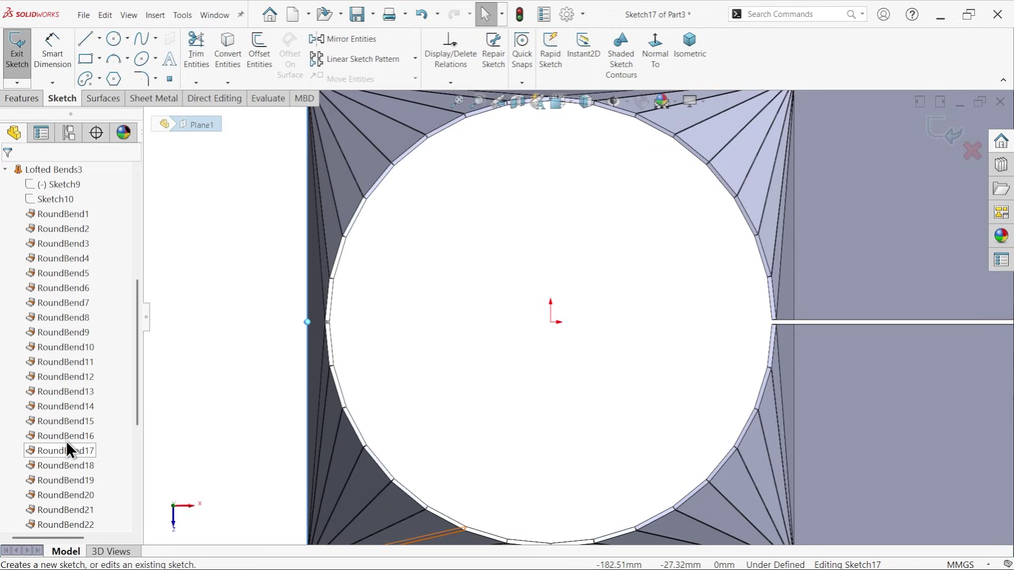
pyautogui.scroll(5, 71, 316)
pyautogui.click(55, 420)
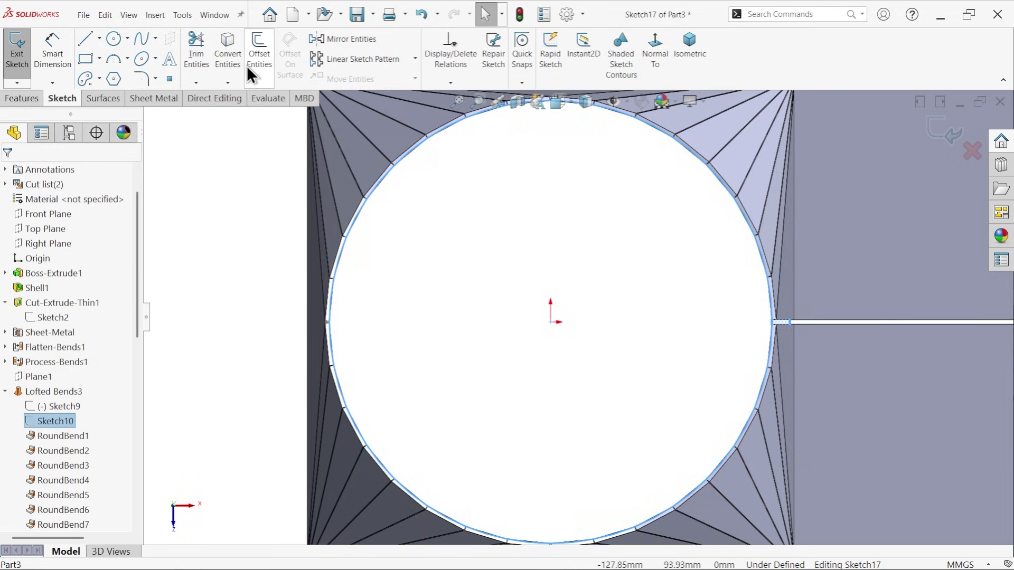
pyautogui.click(226, 52)
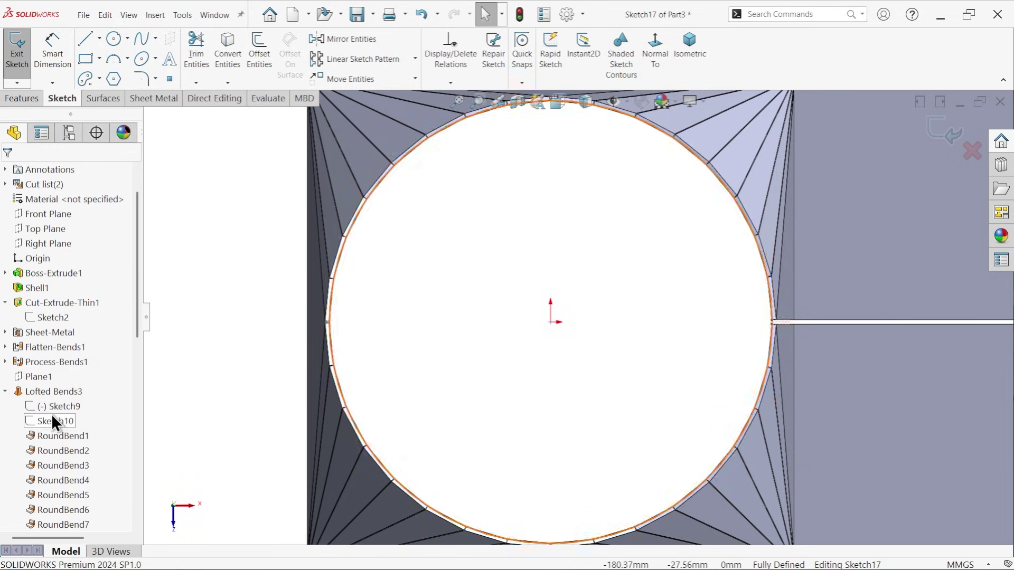
pyautogui.click(5, 391)
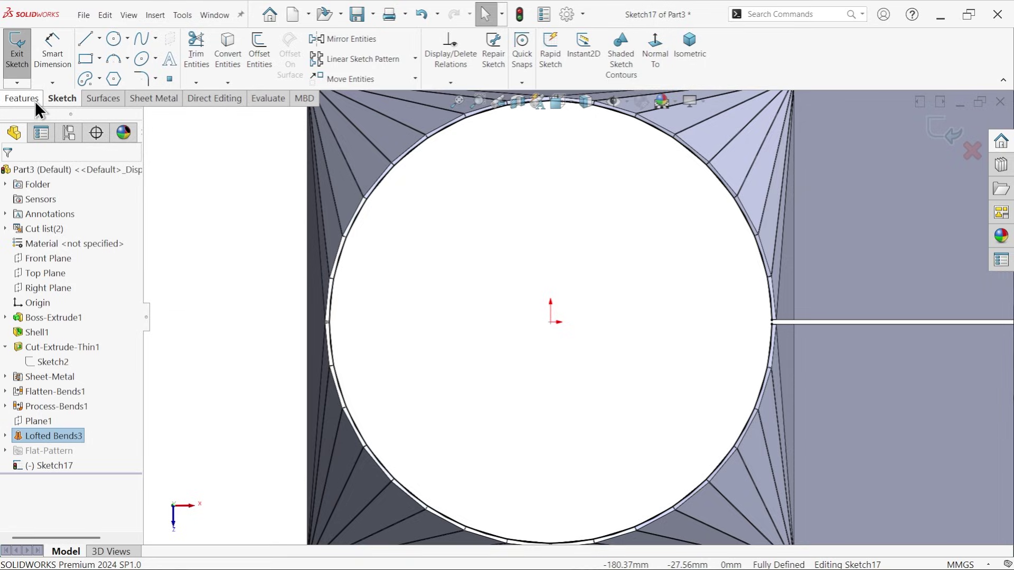
# Start a Base Flange from the converted open circle with a blind depth of 70 mm.
pyautogui.scroll(-5, 764, 323)
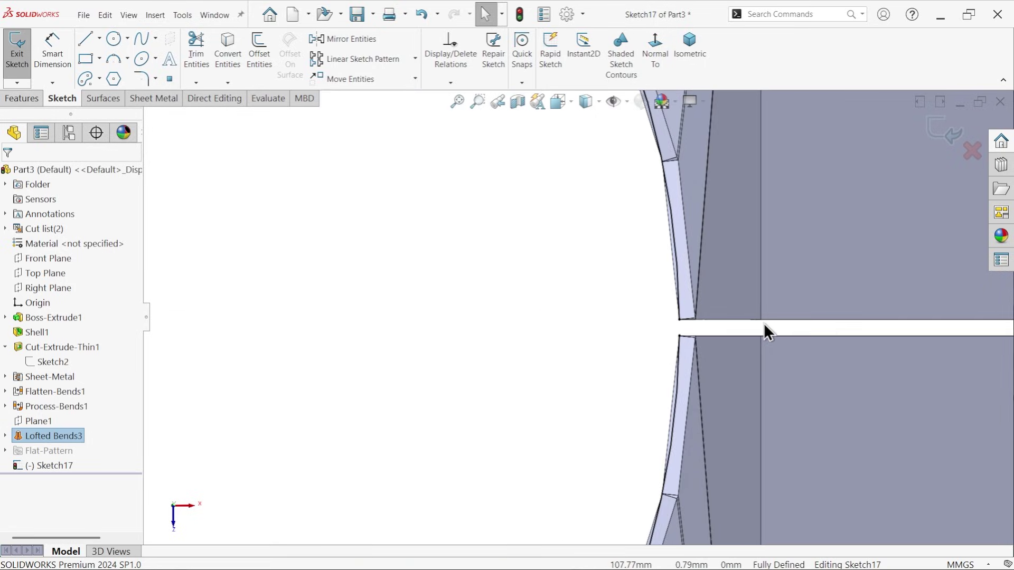
pyautogui.scroll(-3, 707, 328)
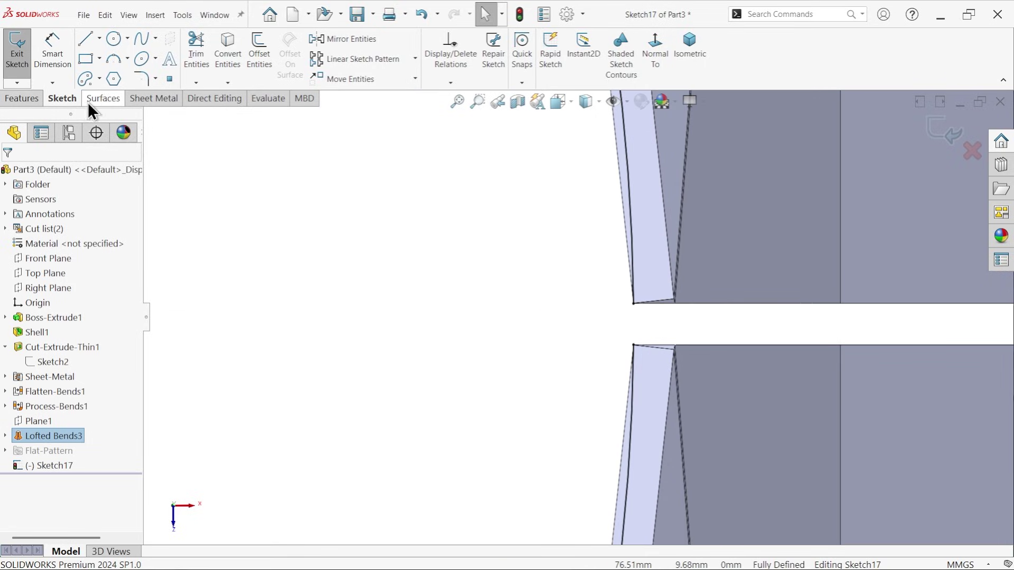
pyautogui.click(158, 102)
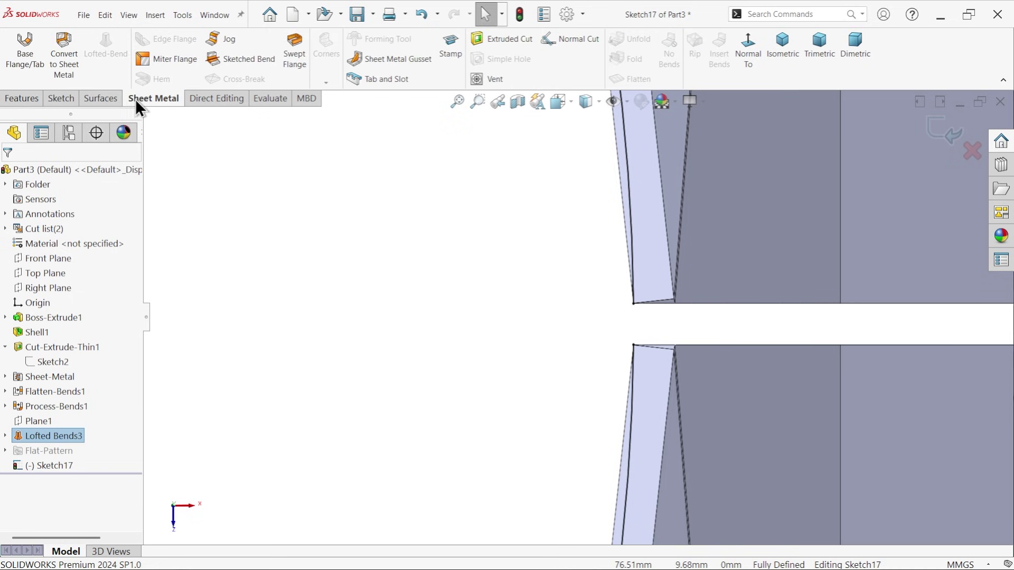
pyautogui.click(35, 56)
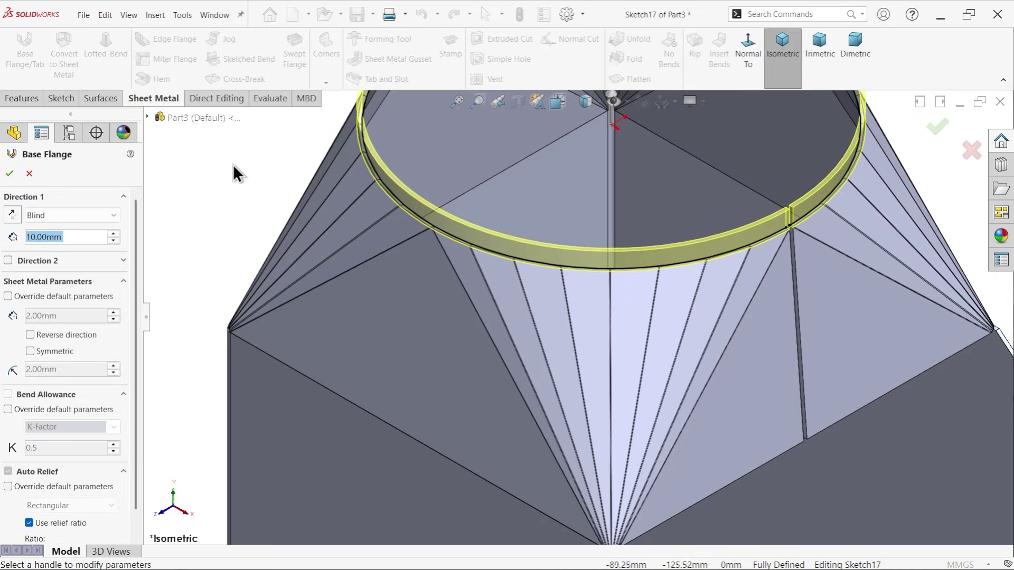
pyautogui.write('70')
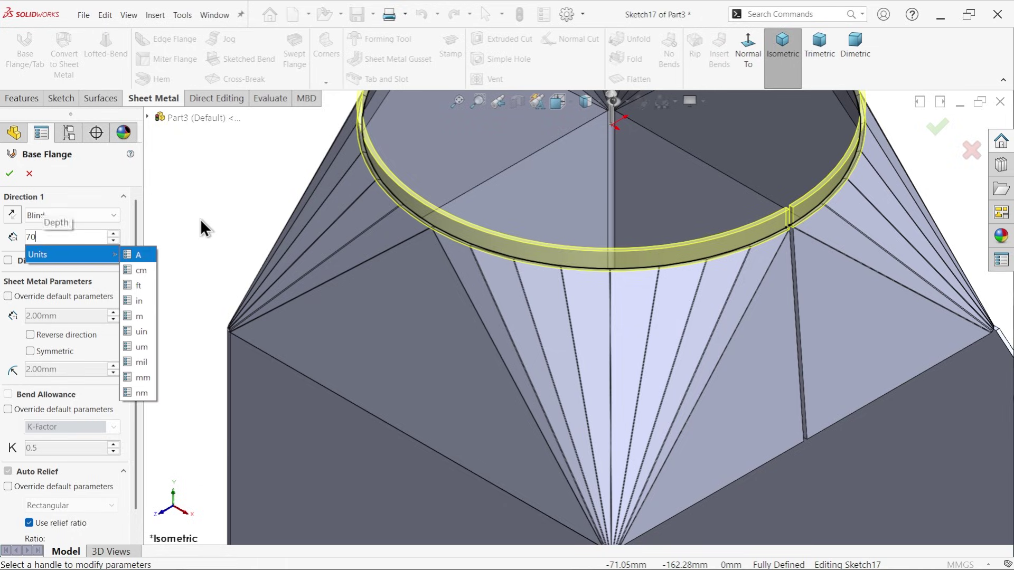
pyautogui.press('Return')
pyautogui.scroll(3, 450, 224)
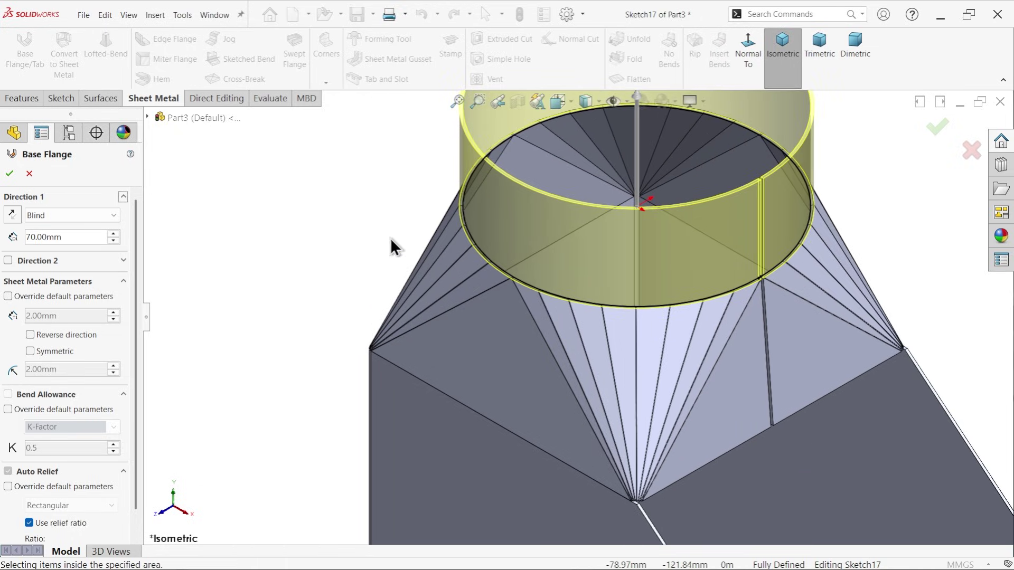
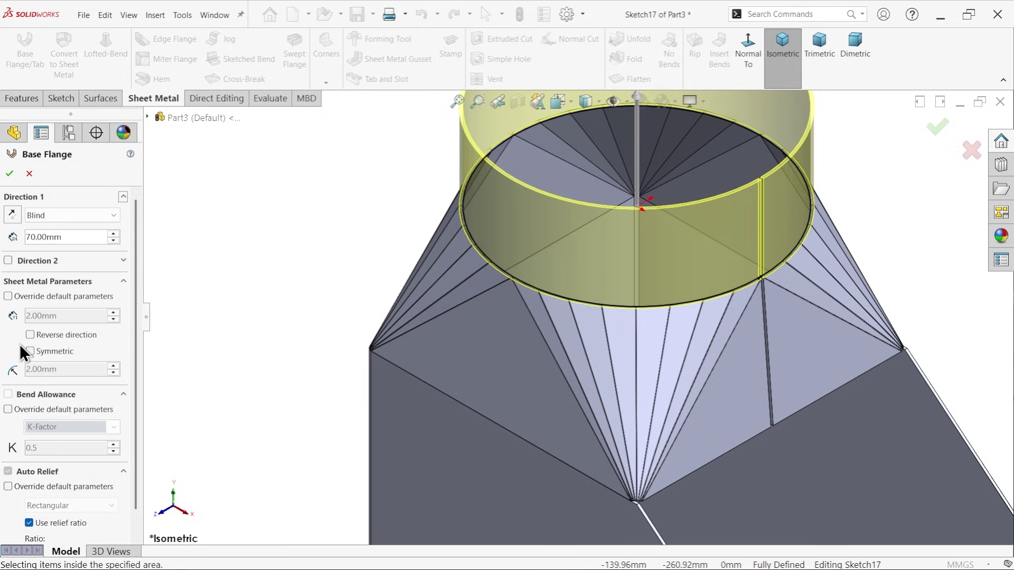
# Override the flange's default sheet metal parameters, set the bend radius to 0.1 mm and create the round collar.
pyautogui.click(9, 296)
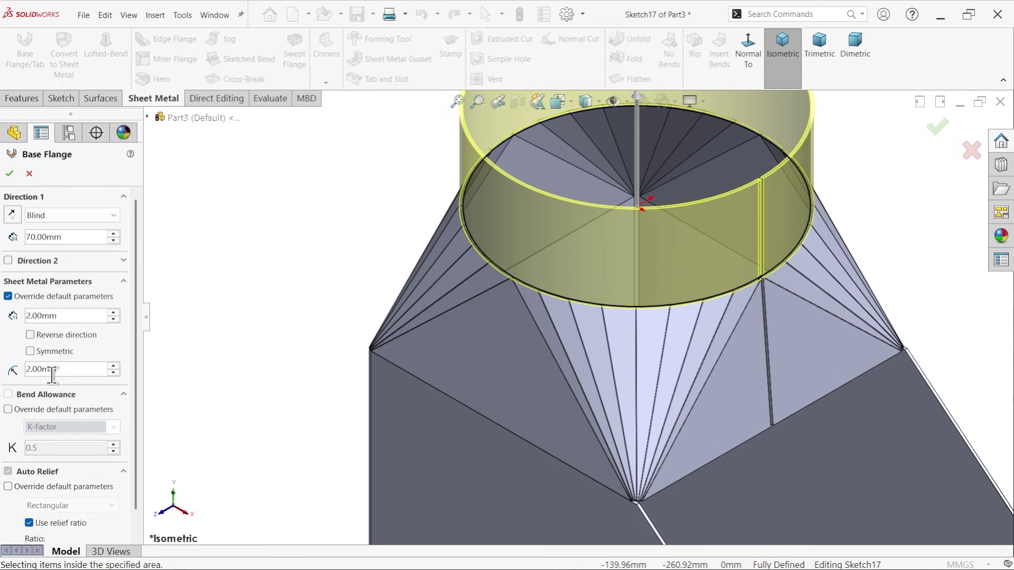
pyautogui.doubleClick(74, 370)
pyautogui.write('0.1')
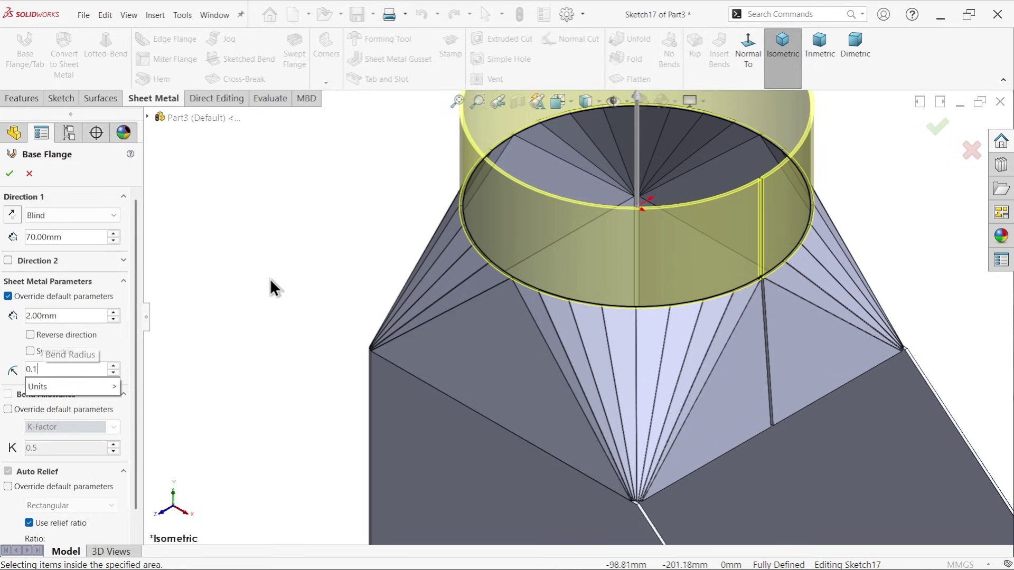
pyautogui.press('Return')
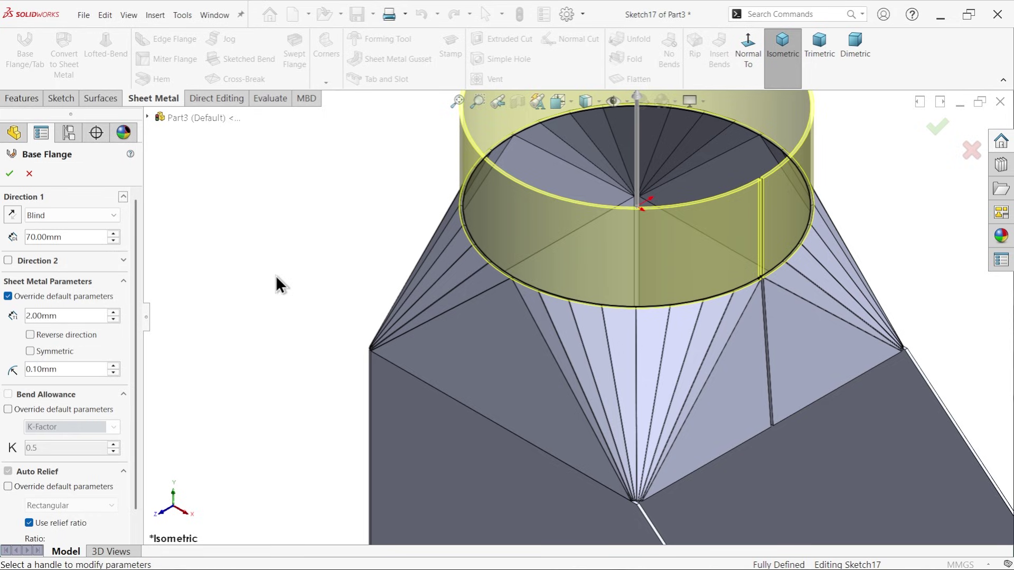
pyautogui.click(9, 173)
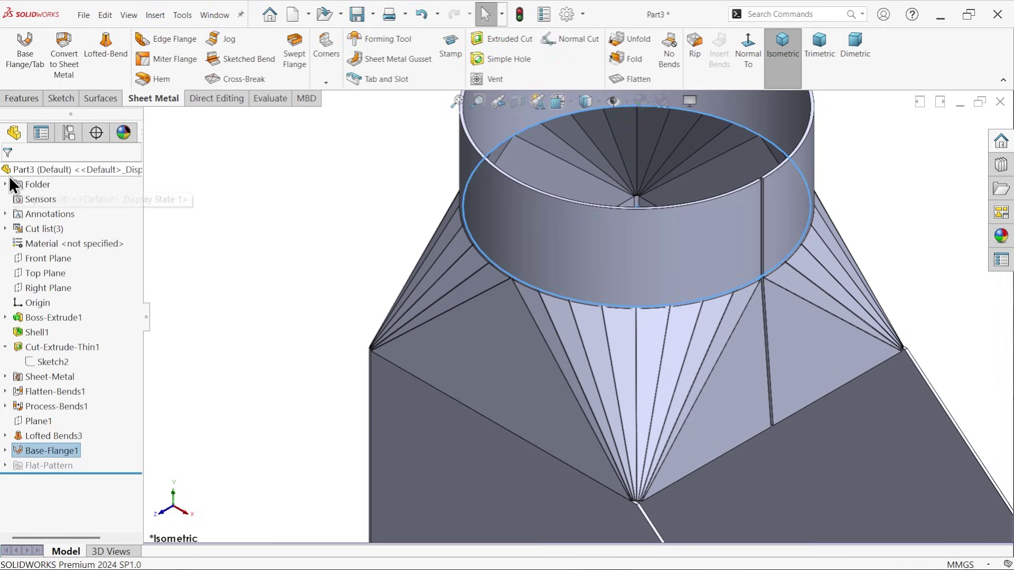
# Start a Move/Copy Body on the round collar above the lofted transition, with copying turned off.
pyautogui.click(416, 268)
pyautogui.scroll(-2, 575, 305)
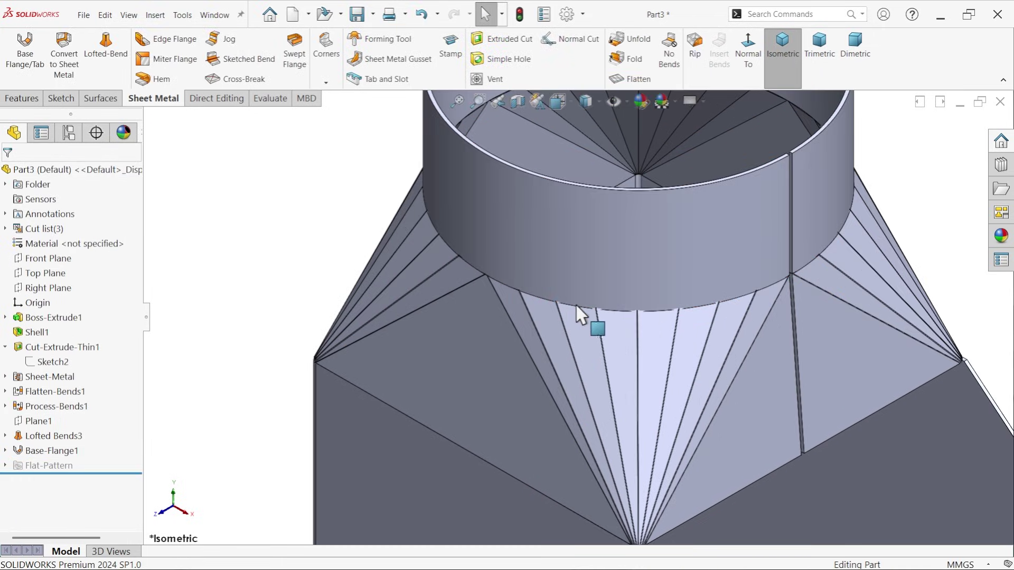
pyautogui.scroll(-4, 568, 305)
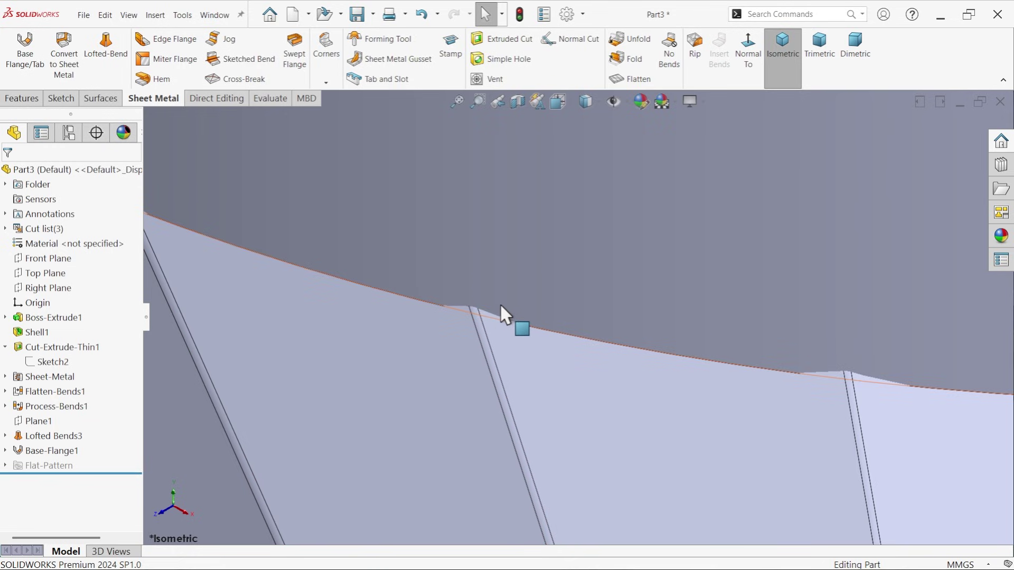
pyautogui.scroll(4, 499, 310)
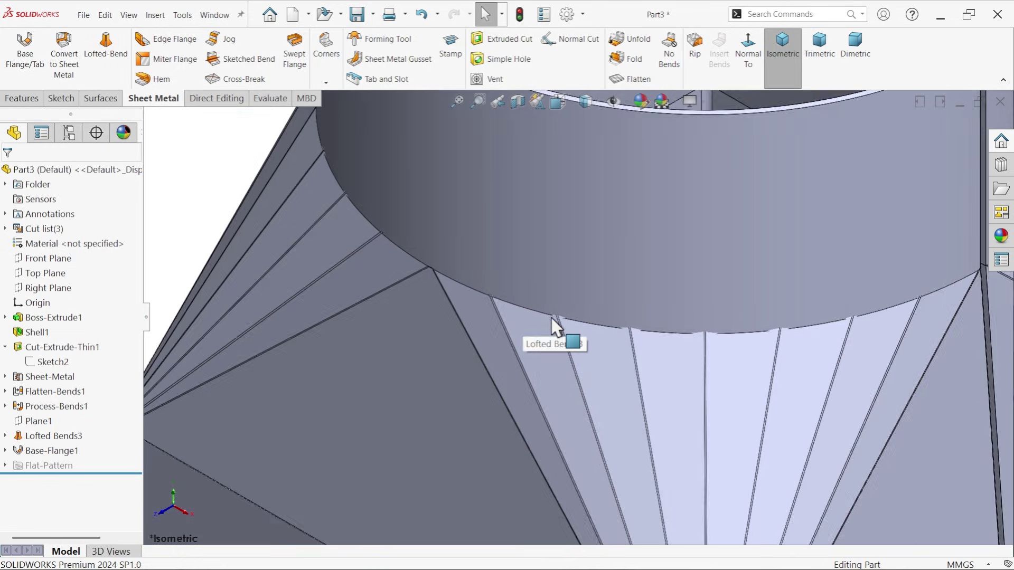
pyautogui.scroll(5, 552, 326)
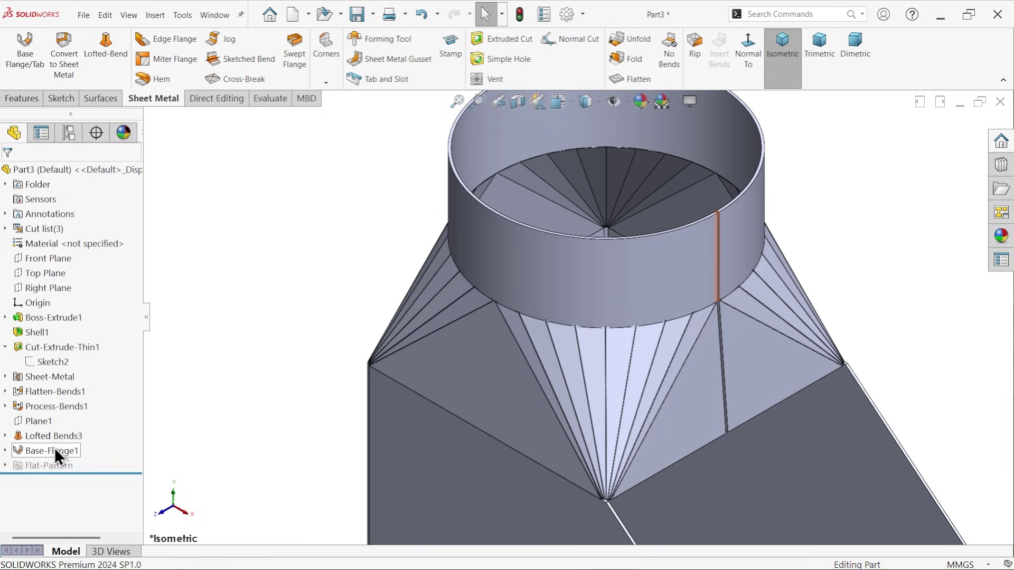
pyautogui.click(221, 100)
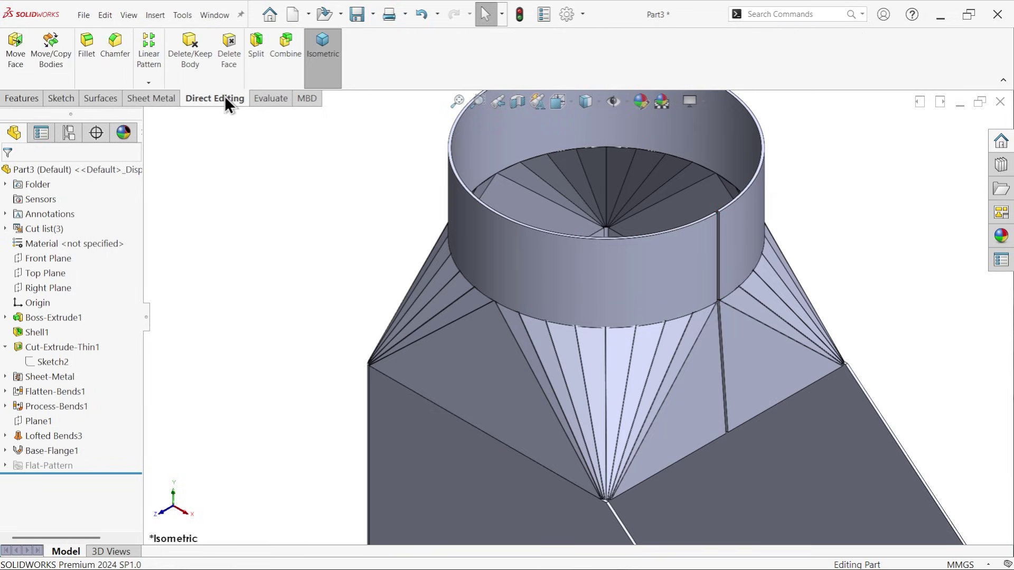
pyautogui.click(46, 62)
pyautogui.click(508, 237)
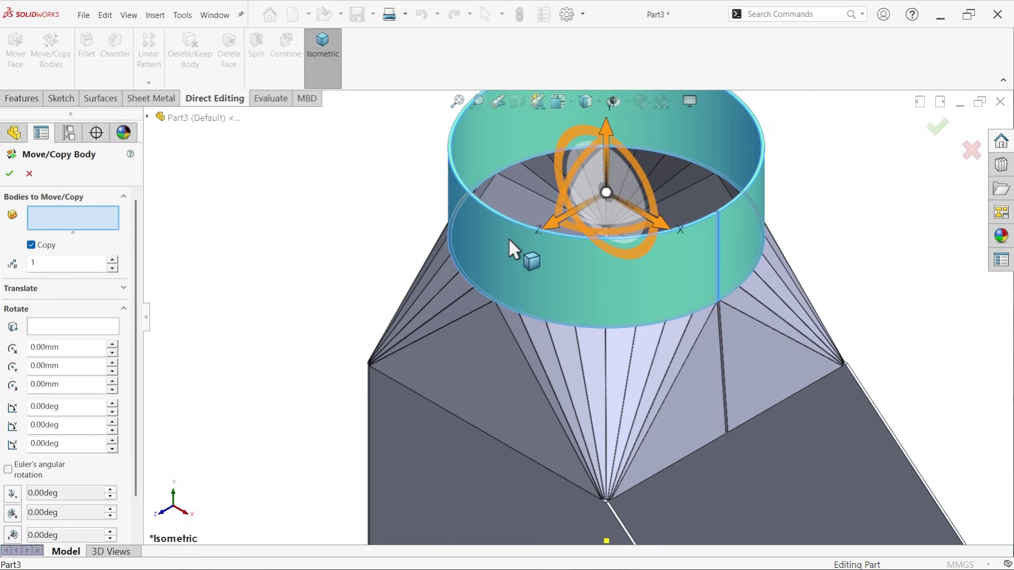
pyautogui.click(31, 246)
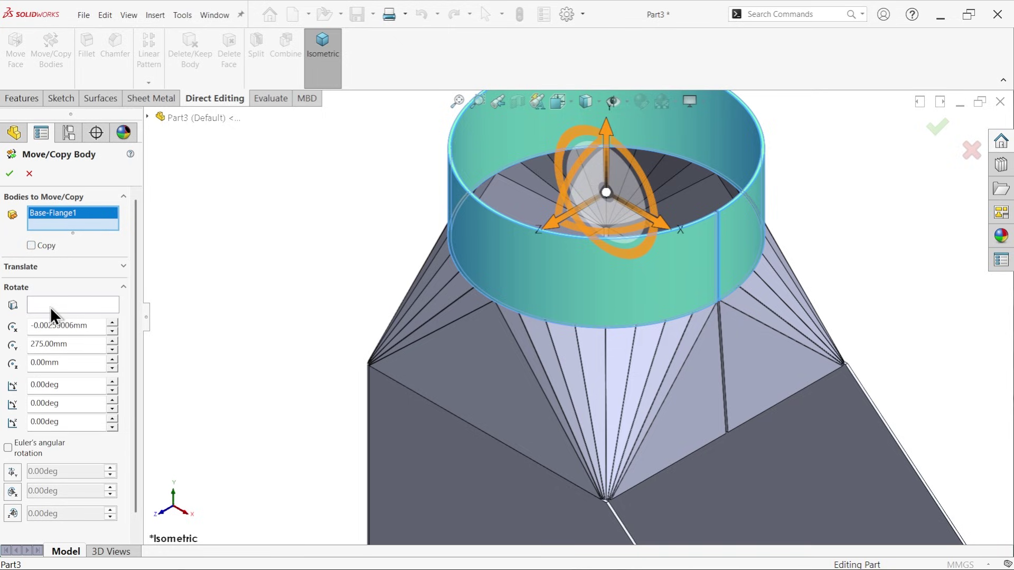
# Translate the round collar 0.9 mm along Y.
pyautogui.click(49, 268)
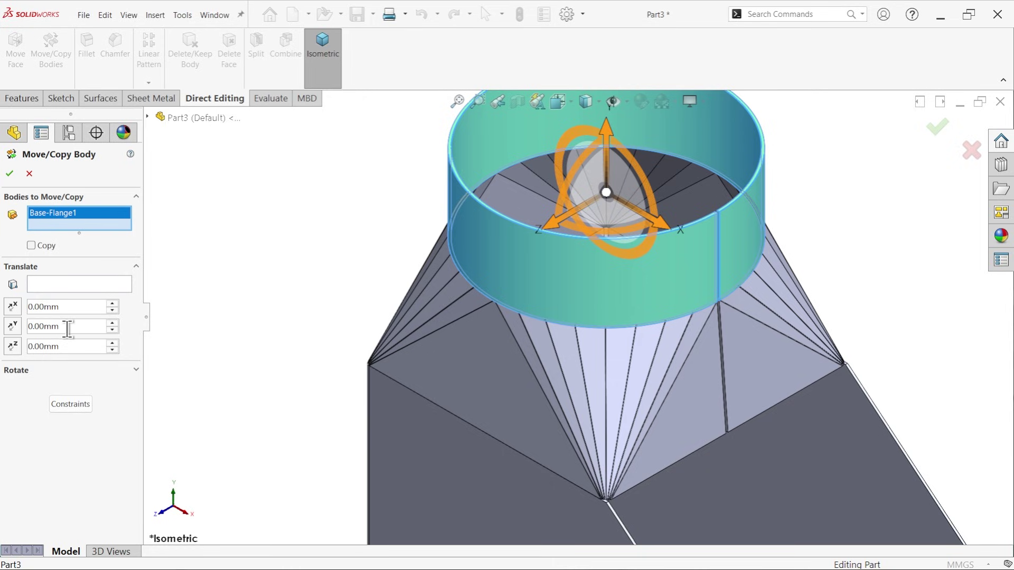
pyautogui.moveTo(69, 327); pyautogui.dragTo(17, 326)
pyautogui.write('0.9')
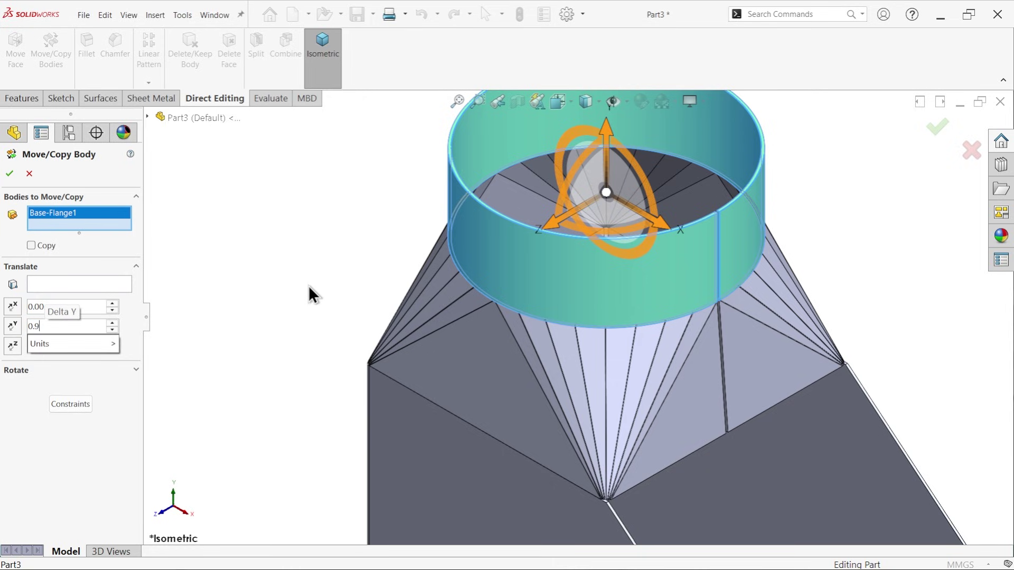
pyautogui.press('Return')
pyautogui.scroll(-5, 495, 310)
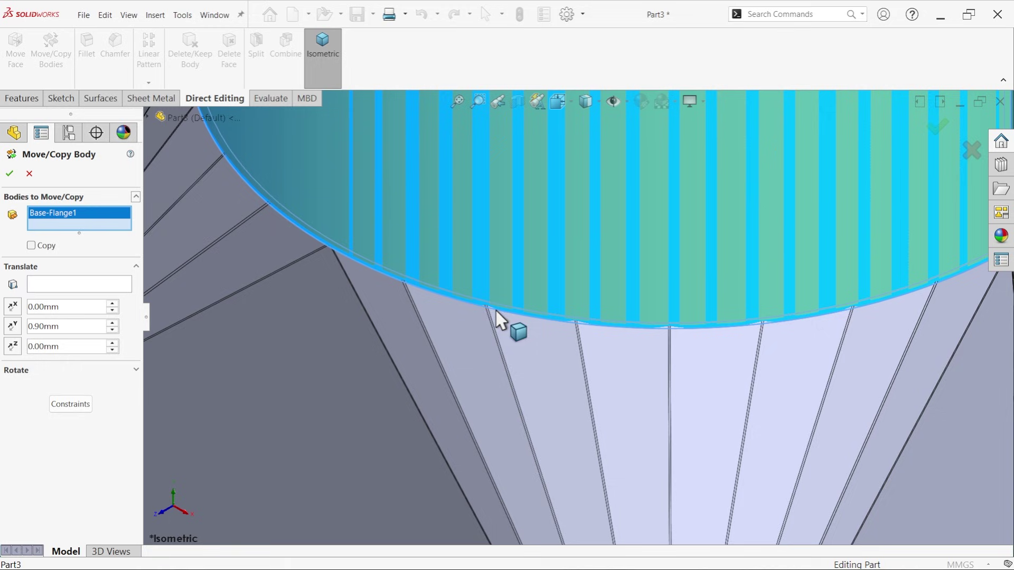
pyautogui.click(11, 174)
pyautogui.scroll(-4, 440, 295)
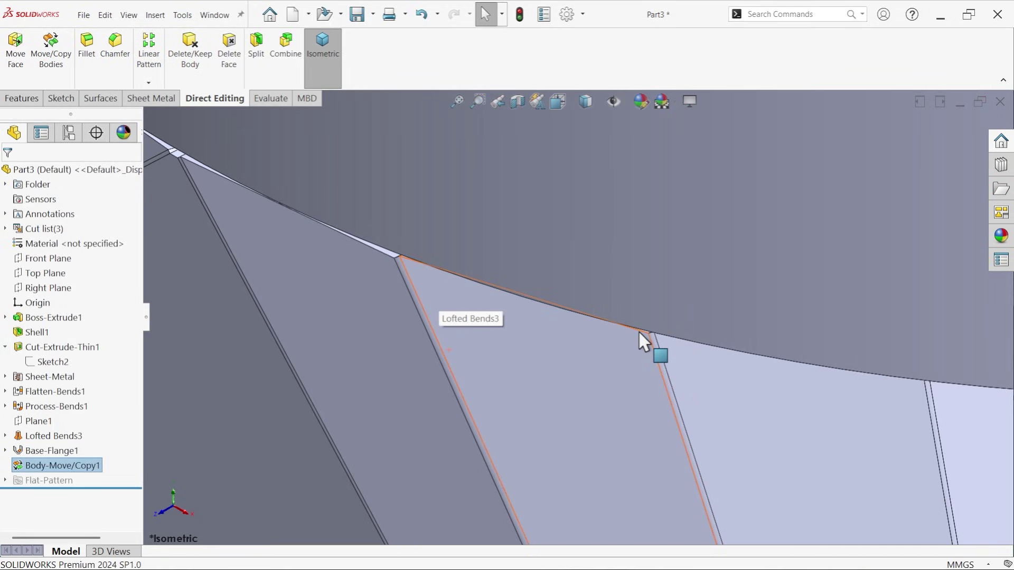
# Start a Mirror feature with the Top Plane as the mirror plane.
pyautogui.scroll(10, 805, 349)
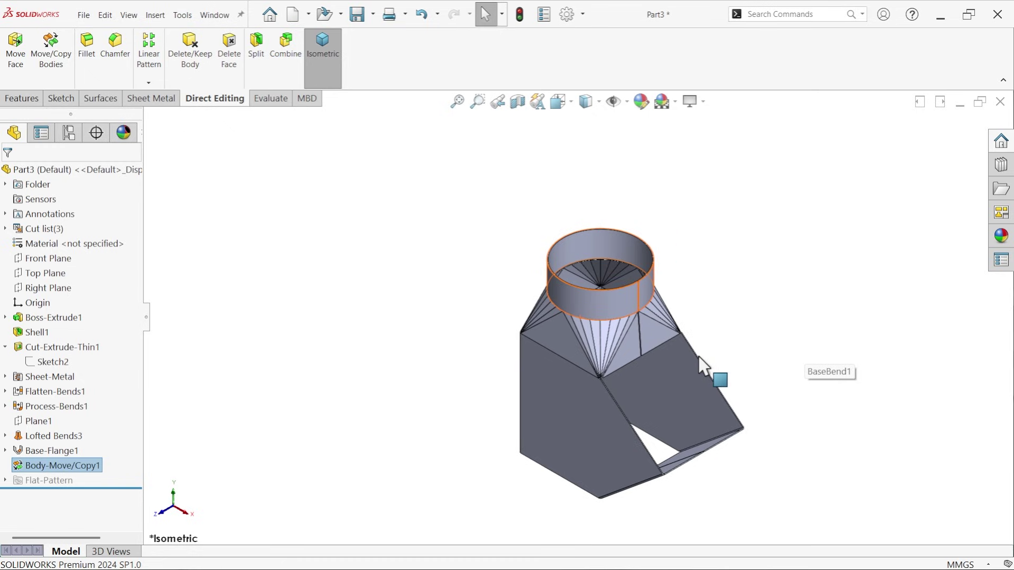
pyautogui.scroll(-4, 681, 417)
pyautogui.scroll(2, 623, 371)
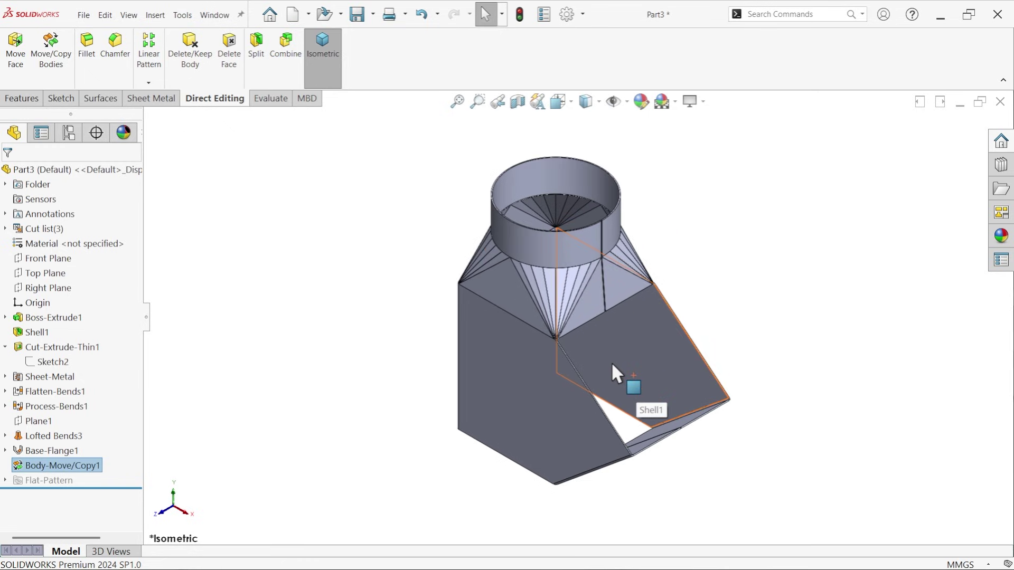
pyautogui.scroll(-2, 611, 365)
pyautogui.scroll(3, 498, 300)
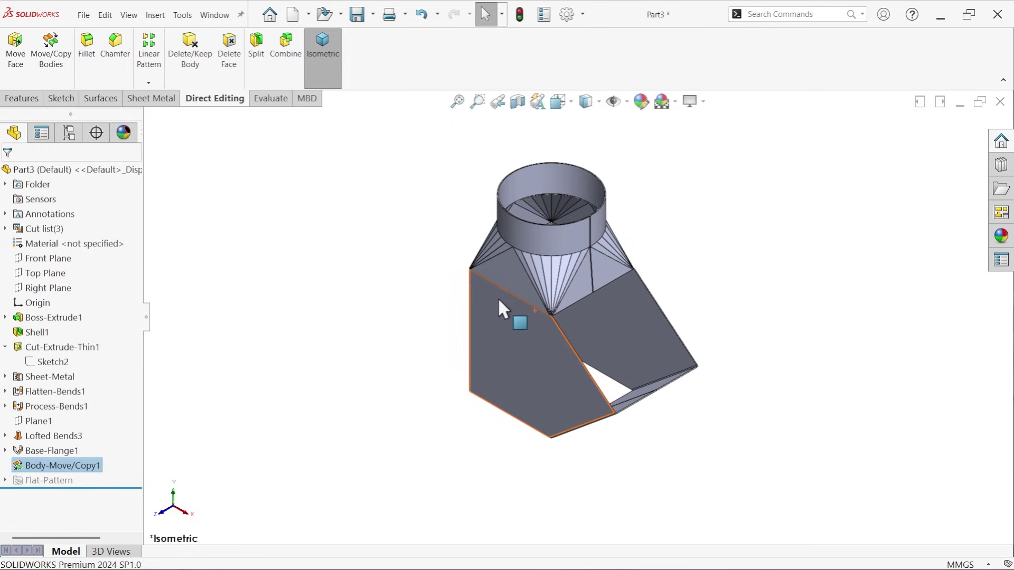
pyautogui.scroll(-1, 589, 287)
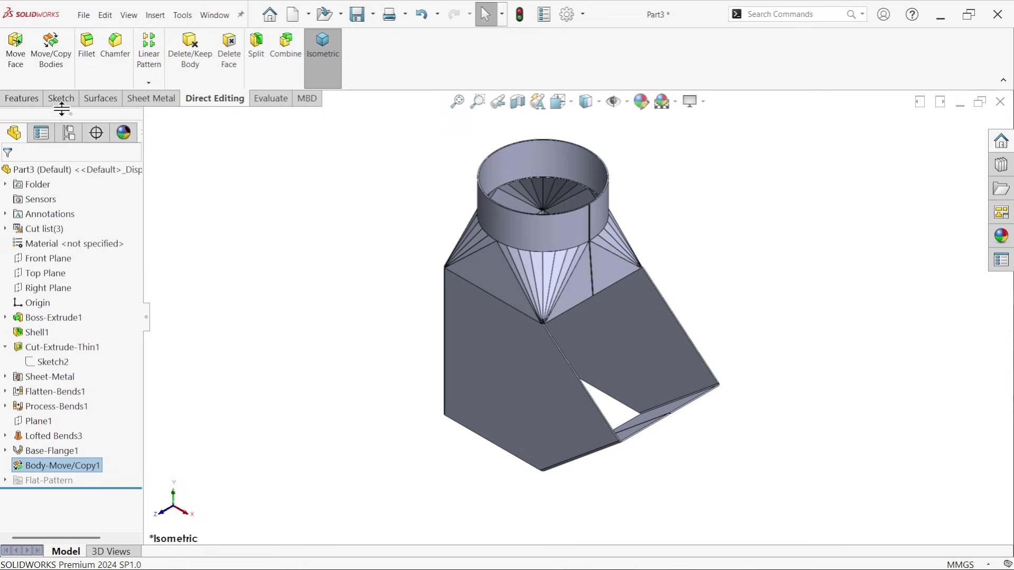
pyautogui.click(25, 100)
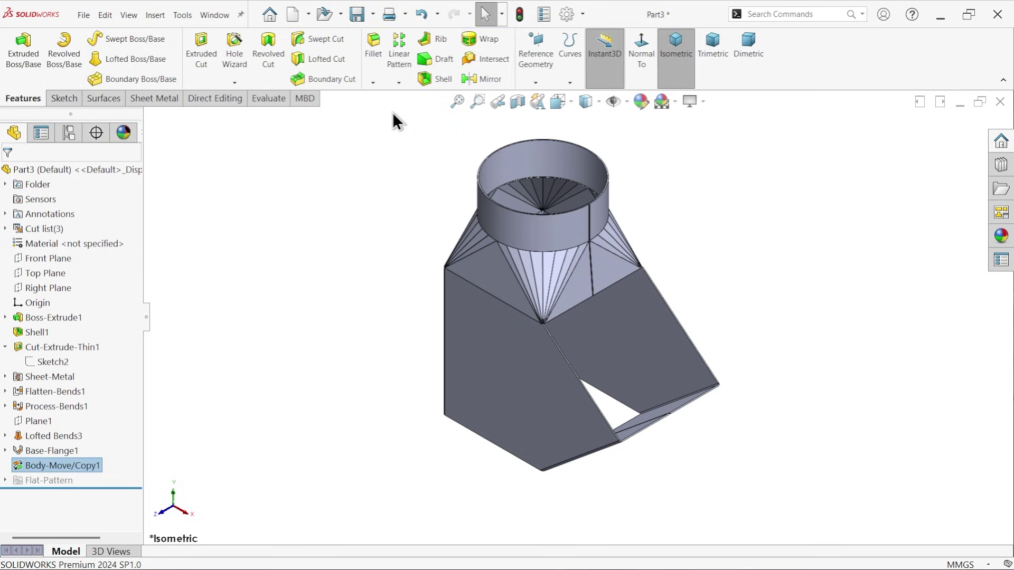
pyautogui.click(486, 77)
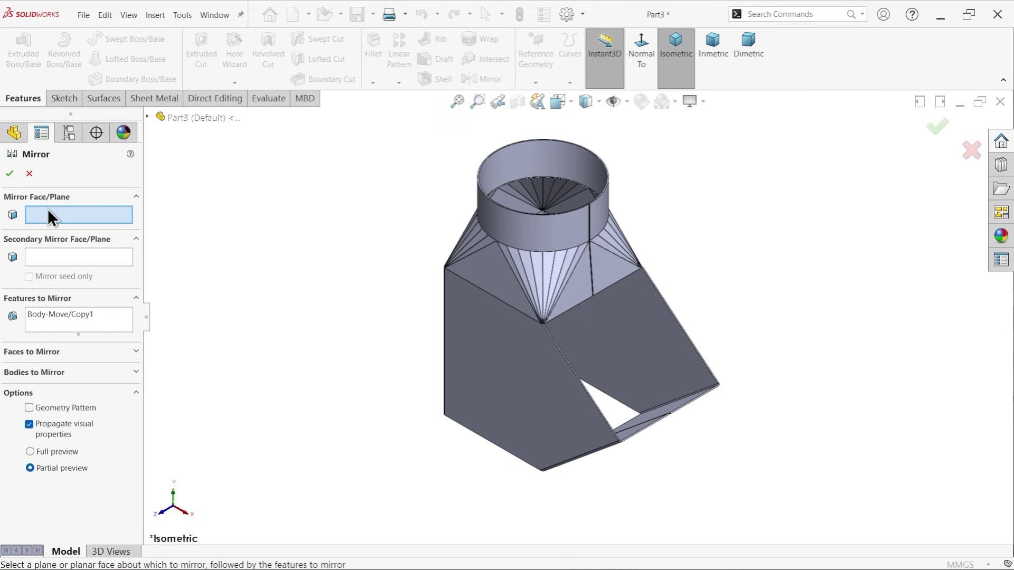
pyautogui.click(148, 117)
pyautogui.click(216, 225)
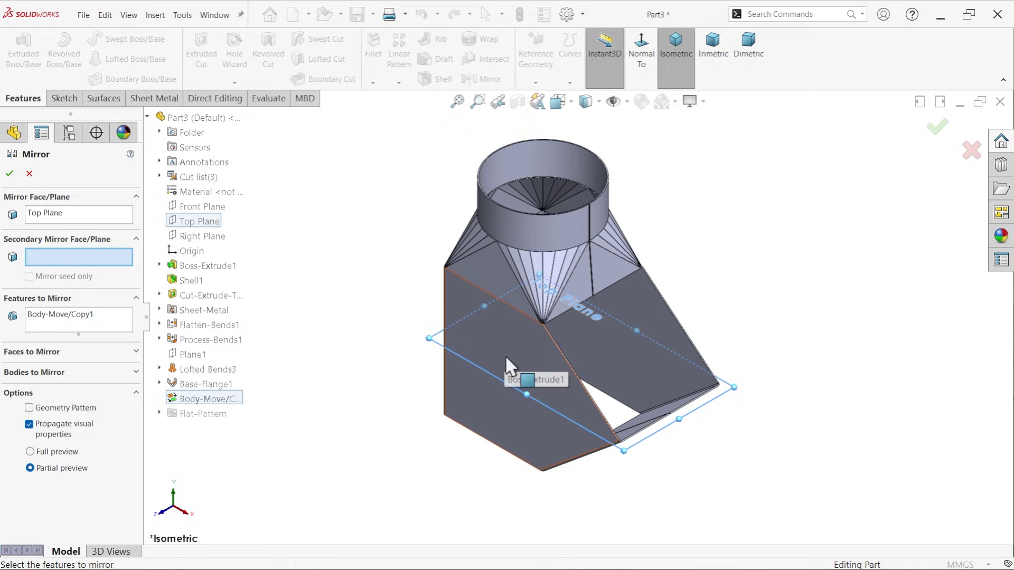
# Mirror the upper collar and the lofted transition as bodies to the lower opening of the diverter.
pyautogui.click(15, 372)
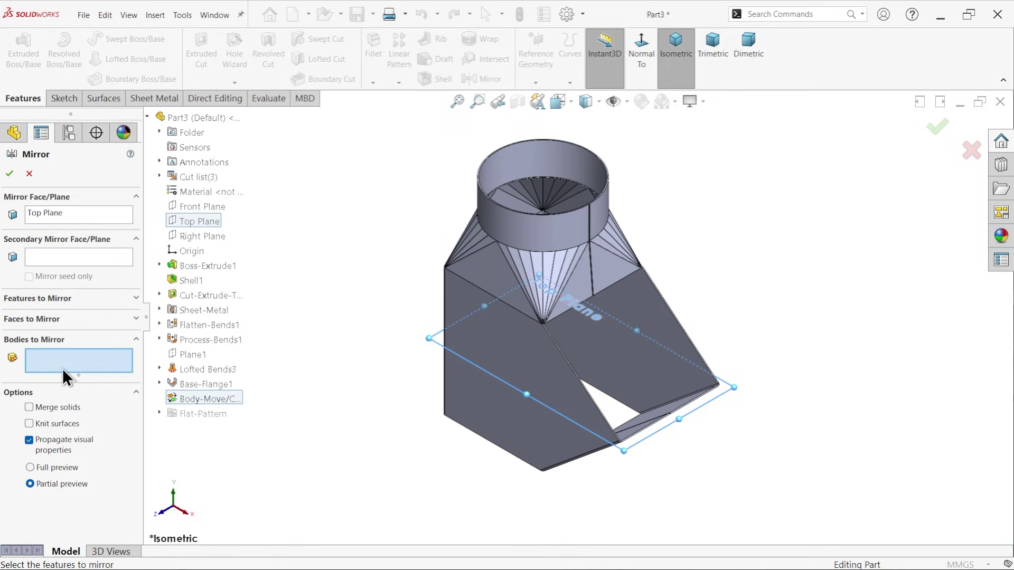
pyautogui.click(553, 236)
pyautogui.click(496, 270)
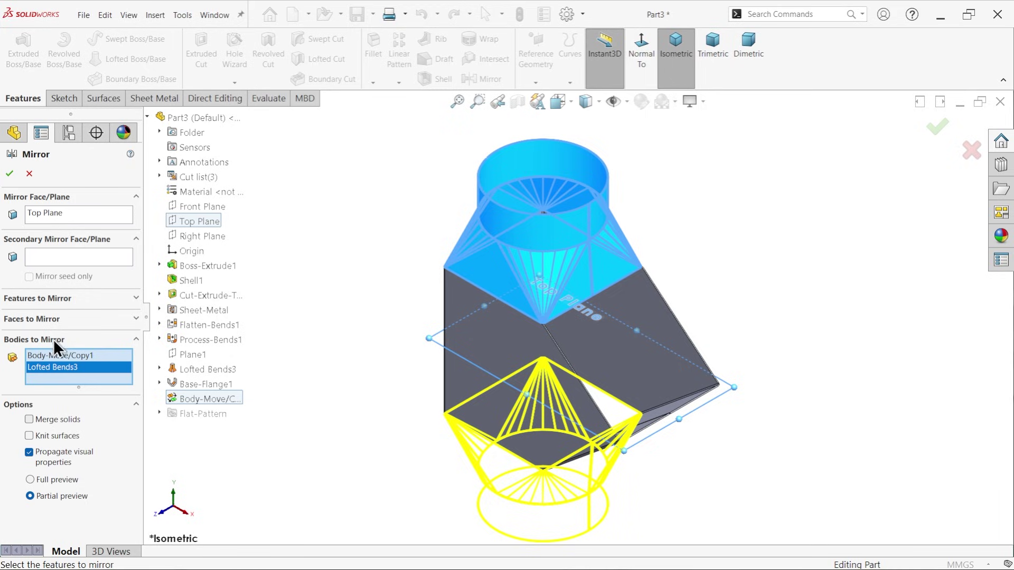
pyautogui.click(9, 173)
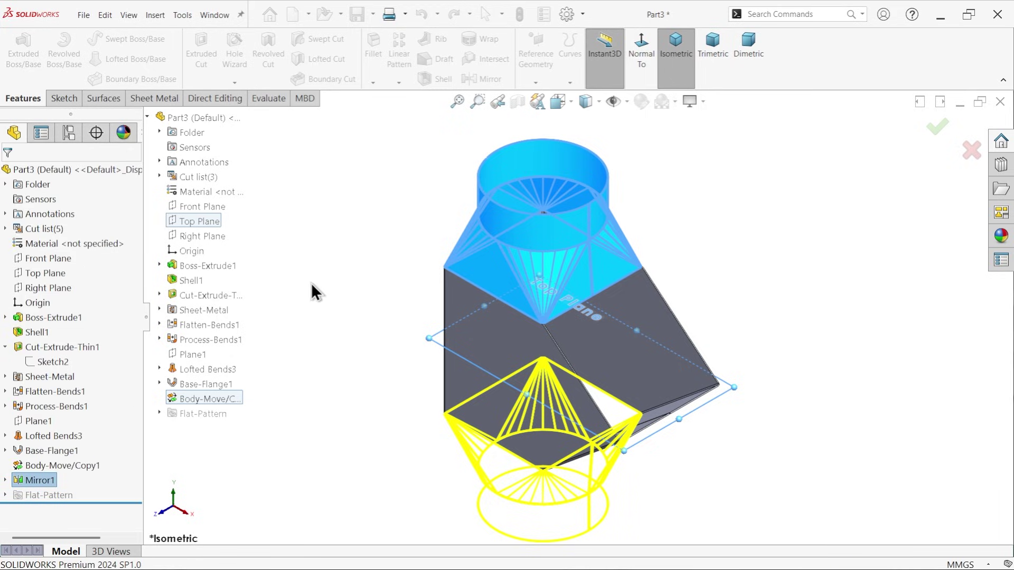
pyautogui.moveTo(447, 403); pyautogui.dragTo(487, 347, button='middle')
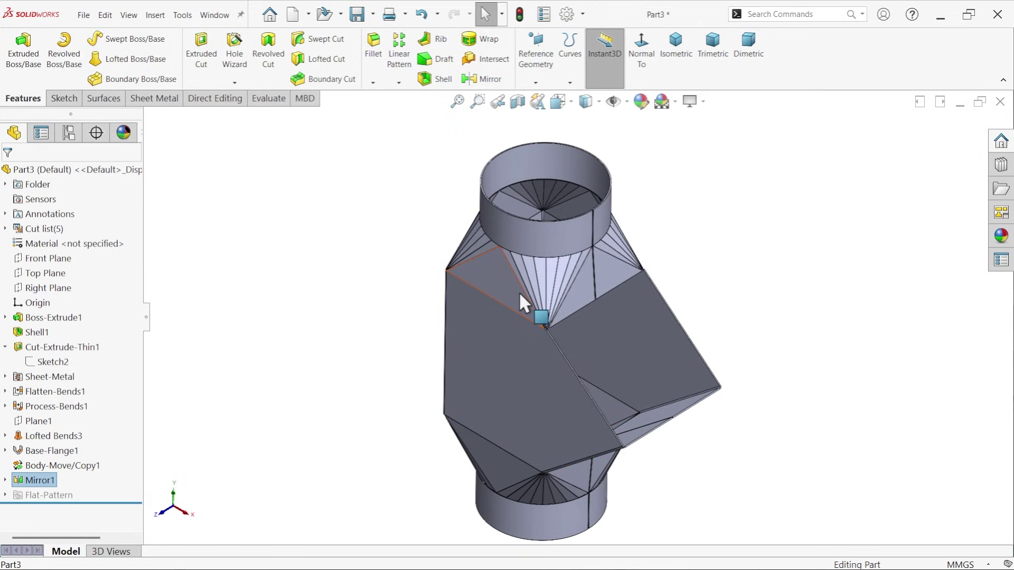
pyautogui.scroll(2, 511, 331)
pyautogui.scroll(-2, 589, 385)
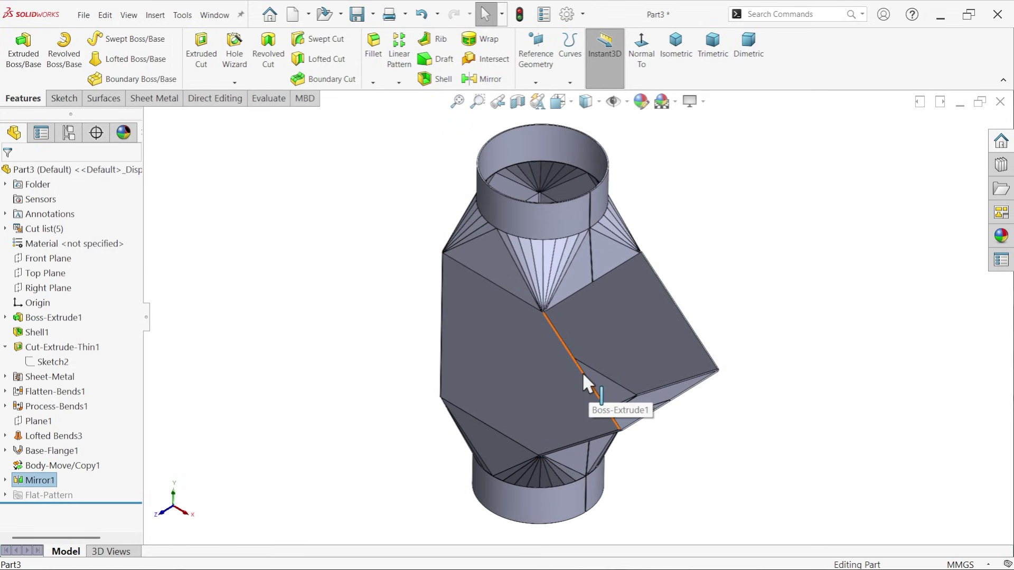
pyautogui.click(324, 254)
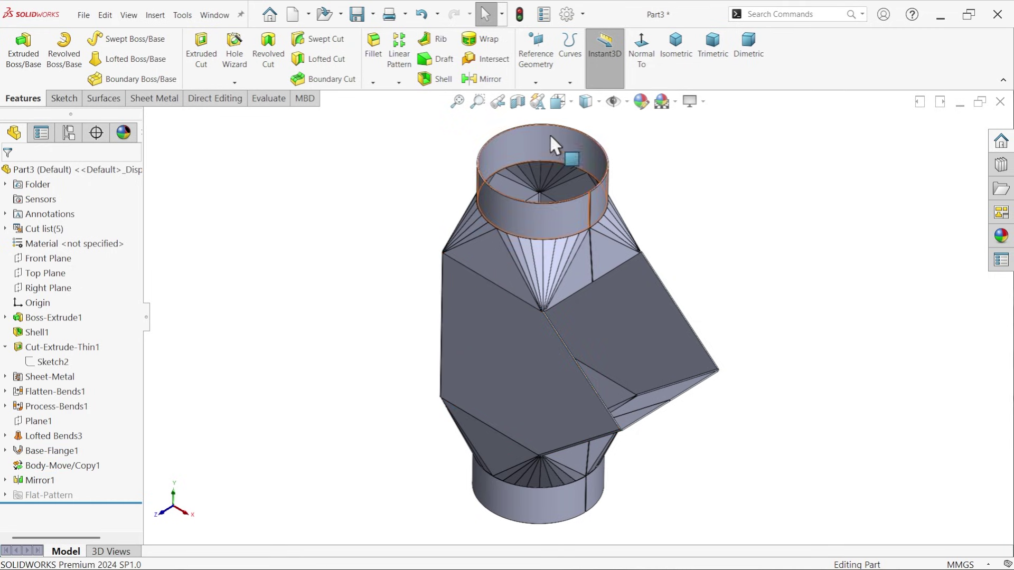
# Apply a magenta color to the central square diverter body only, with the RGB green value set to 64.
pyautogui.click(640, 100)
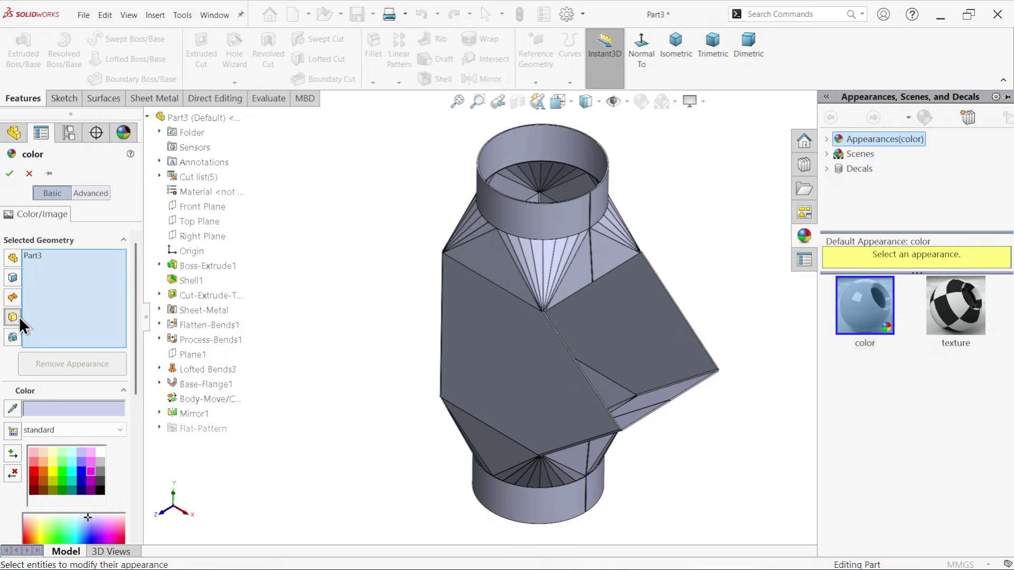
pyautogui.rightClick(84, 316)
pyautogui.click(90, 317)
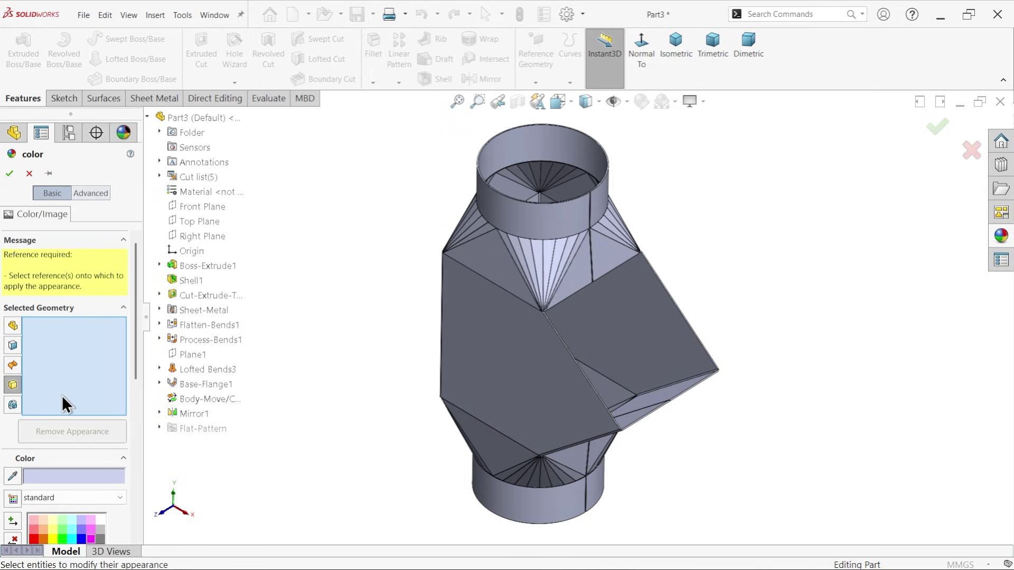
pyautogui.click(91, 539)
pyautogui.click(523, 388)
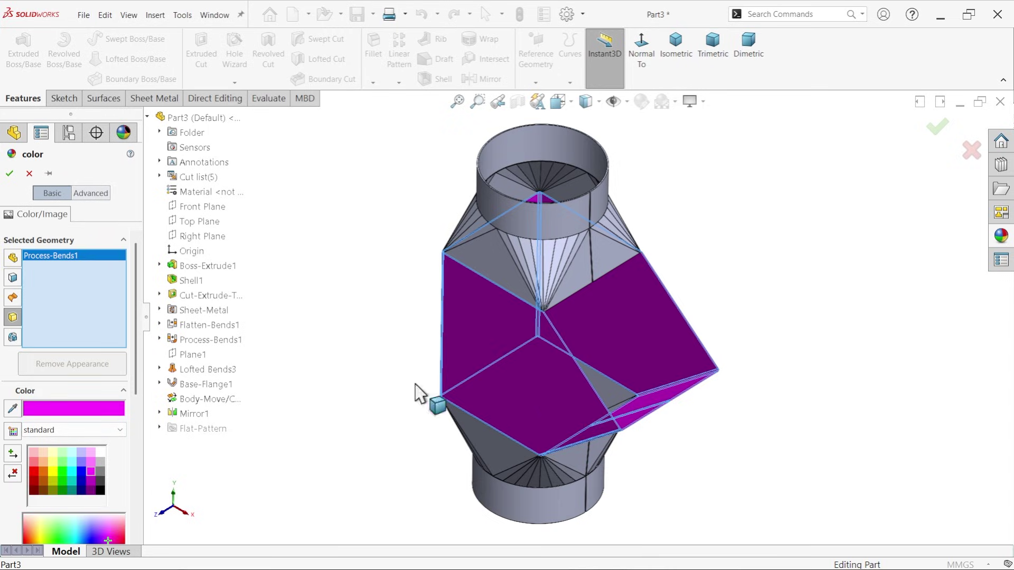
pyautogui.moveTo(136, 351); pyautogui.dragTo(127, 423)
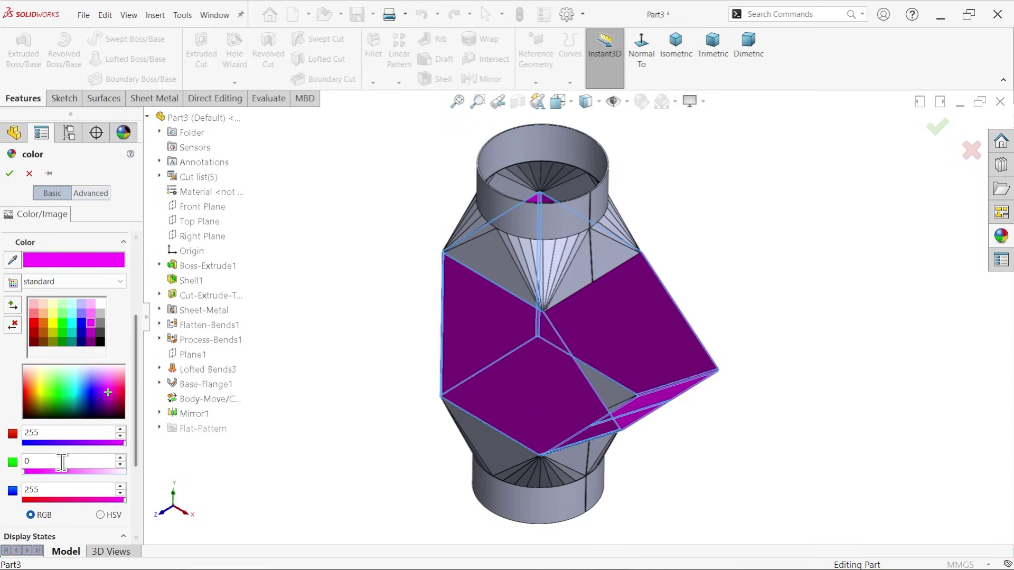
pyautogui.moveTo(62, 461); pyautogui.dragTo(5, 458)
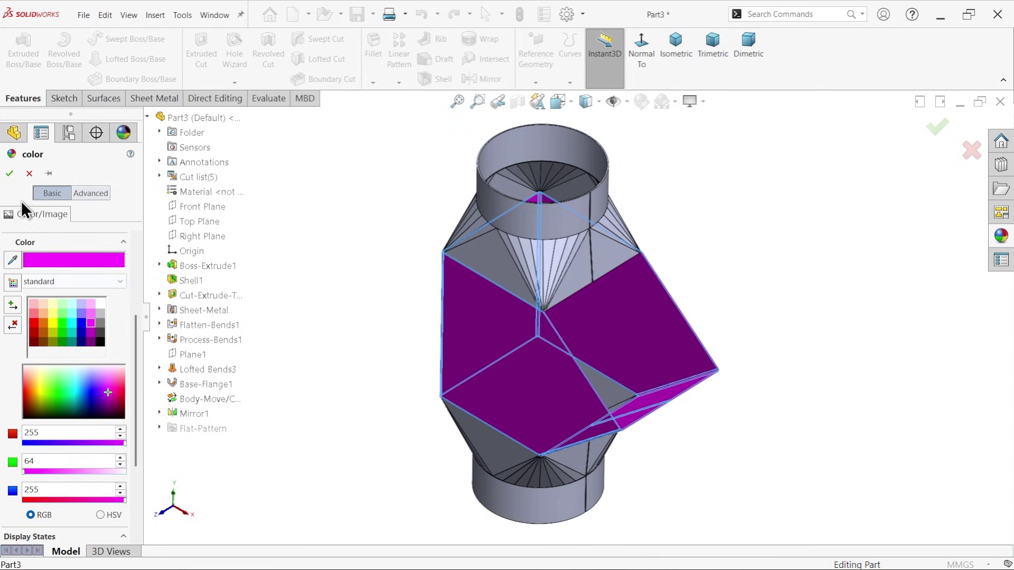
pyautogui.click(9, 177)
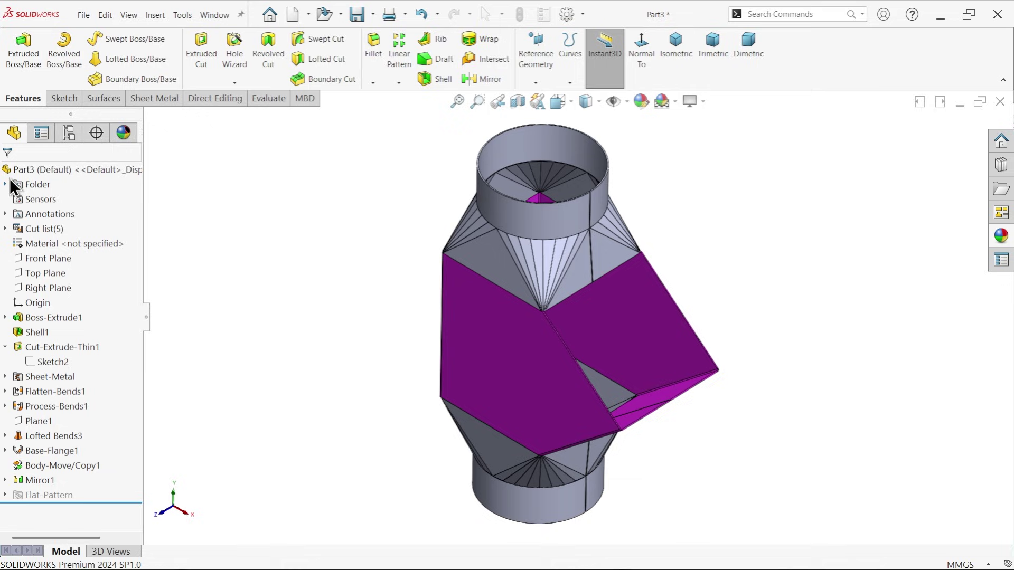
# Apply the standard pure green color (RGB 0, 255, 0) to the upper and lower round collar bodies.
pyautogui.click(568, 220)
pyautogui.click(641, 105)
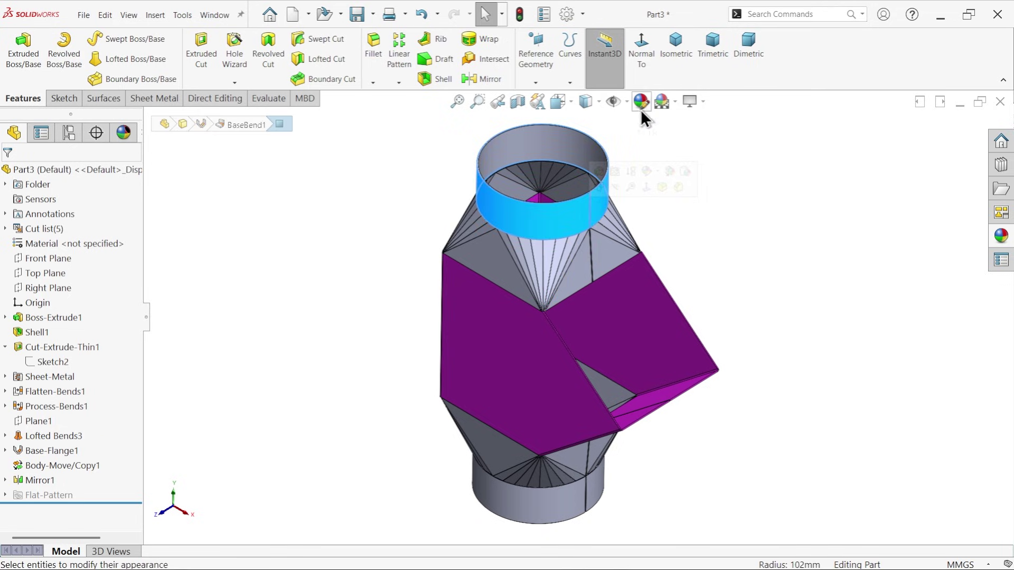
pyautogui.rightClick(47, 304)
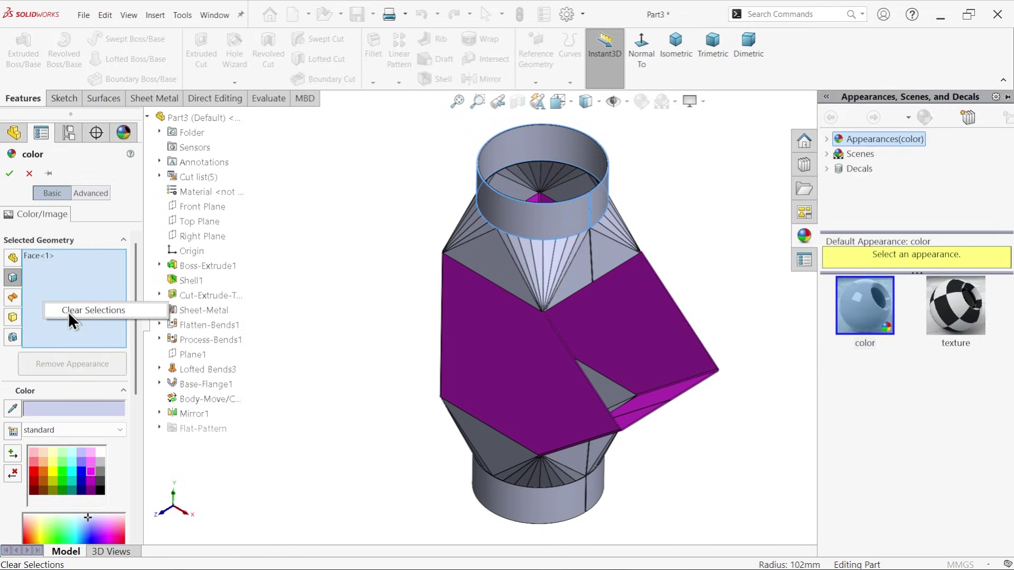
pyautogui.click(51, 314)
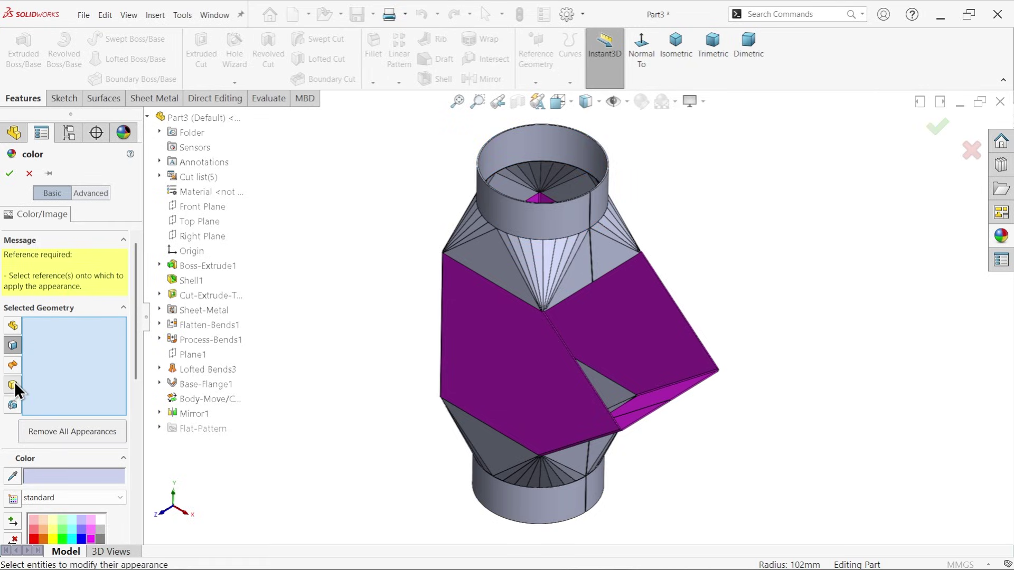
pyautogui.scroll(-5, 131, 426)
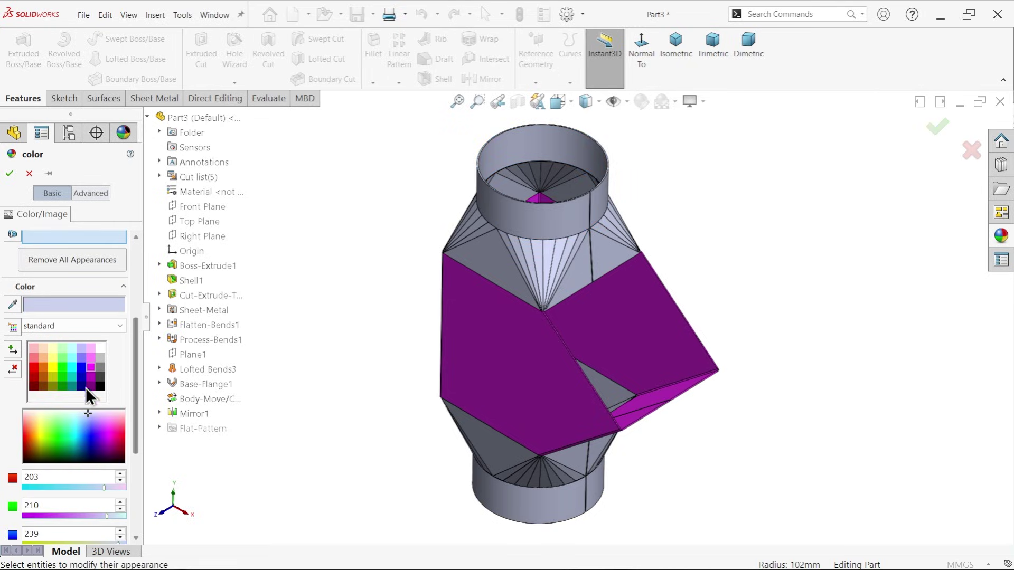
pyautogui.click(62, 366)
pyautogui.click(527, 203)
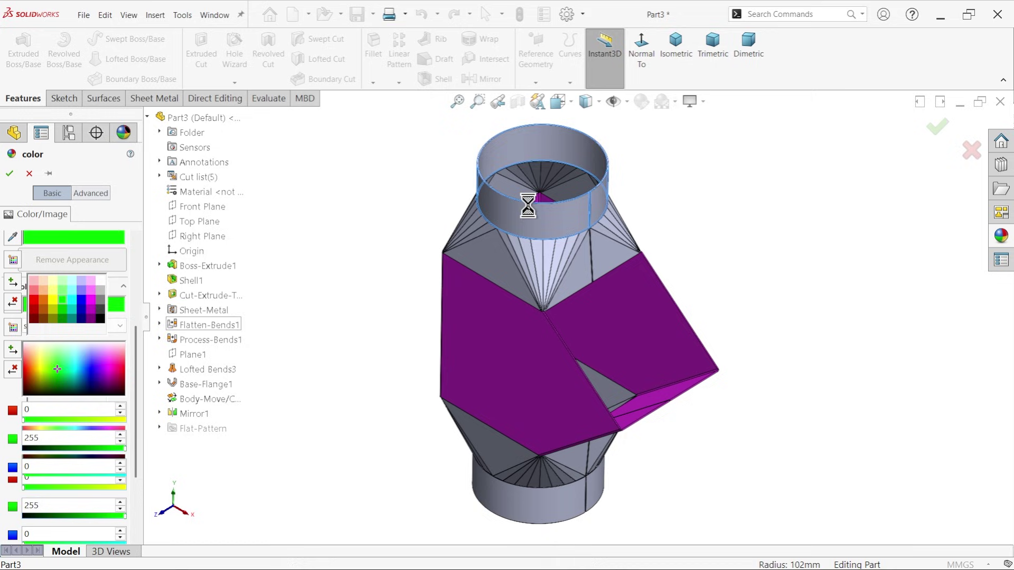
pyautogui.click(505, 499)
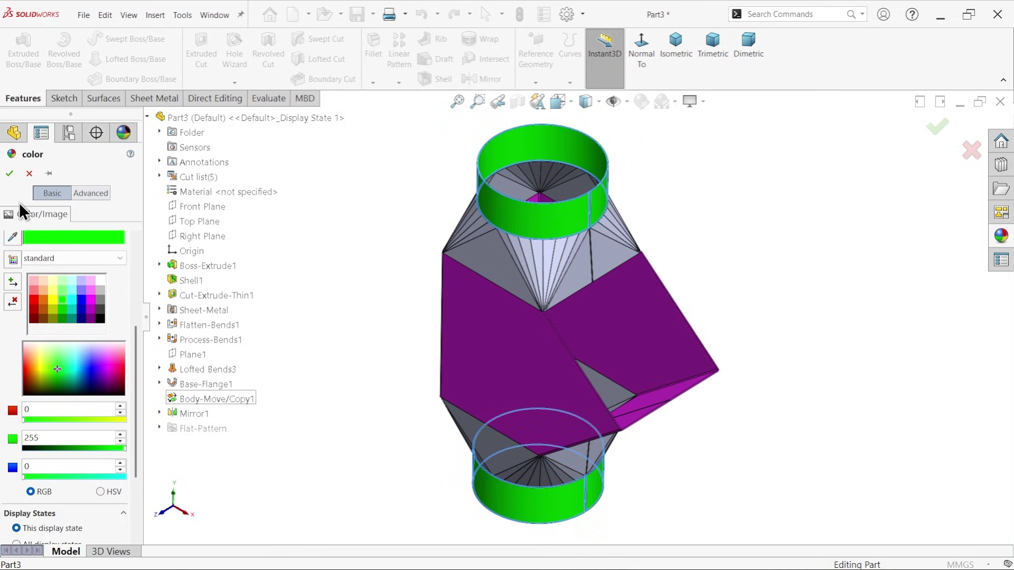
pyautogui.click(10, 174)
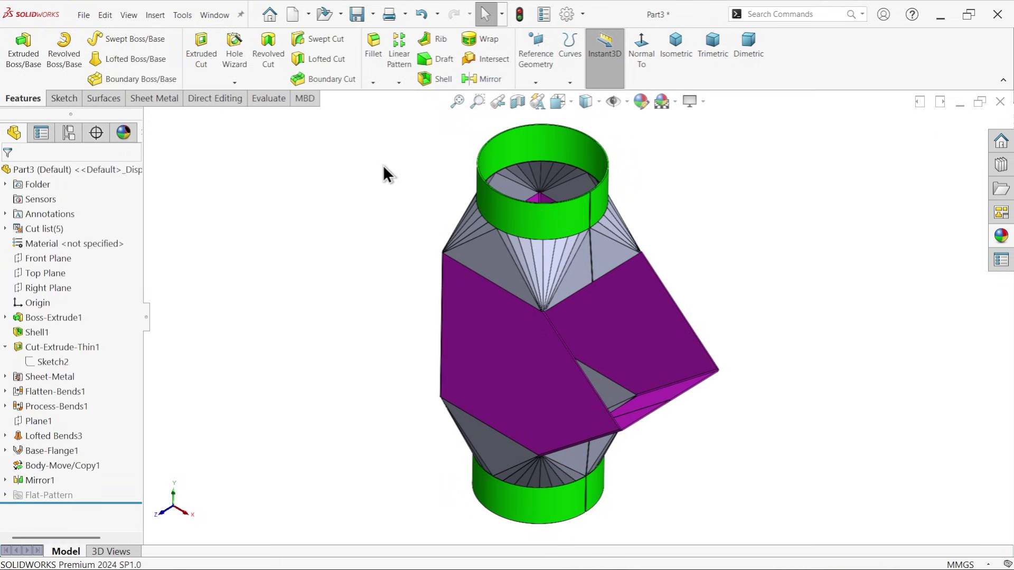
# Apply the standard yellow color to the upper and lower lofted transition bodies.
pyautogui.click(489, 253)
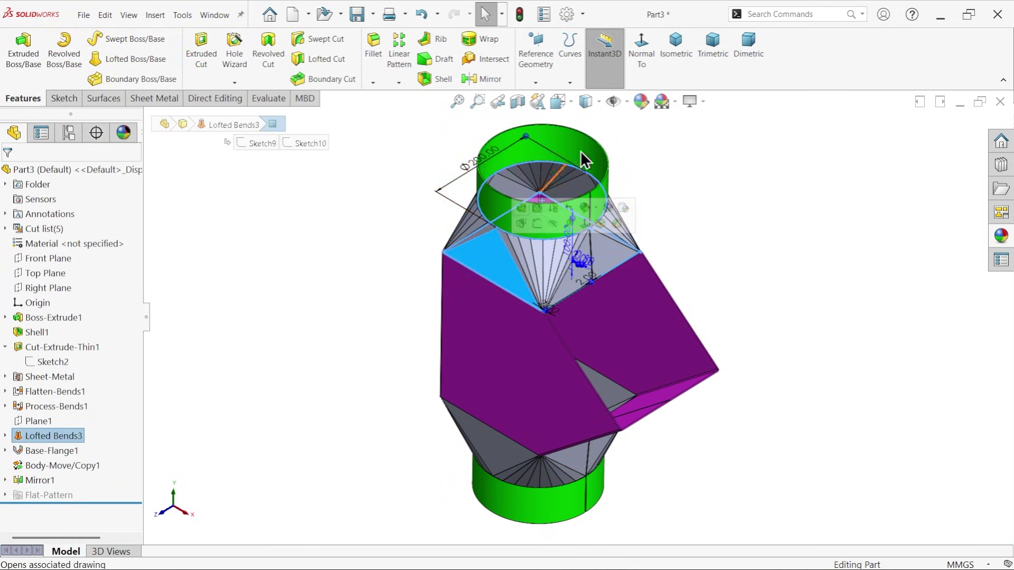
pyautogui.click(640, 100)
pyautogui.rightClick(37, 312)
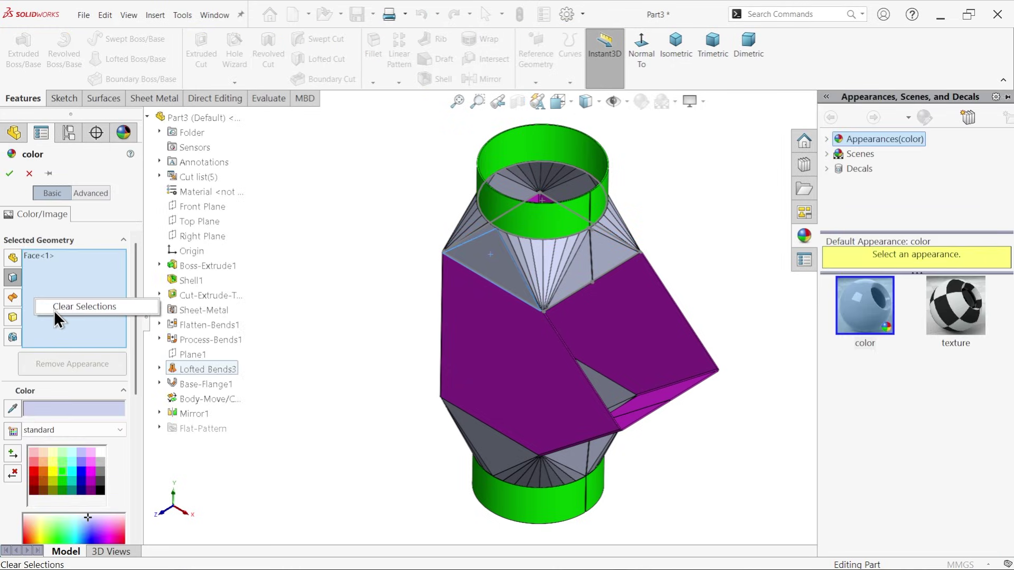
pyautogui.click(54, 307)
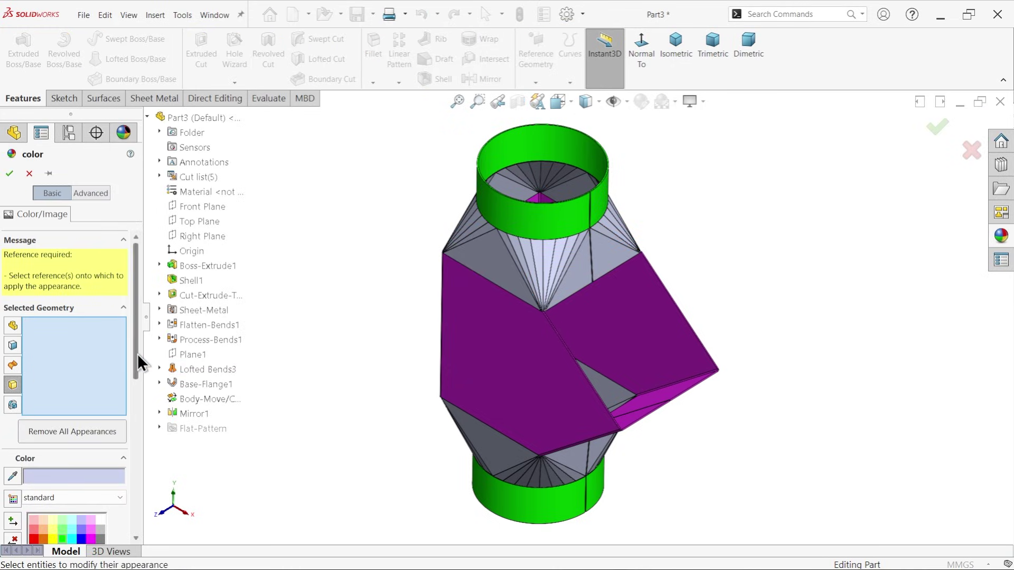
pyautogui.moveTo(137, 354); pyautogui.dragTo(123, 416)
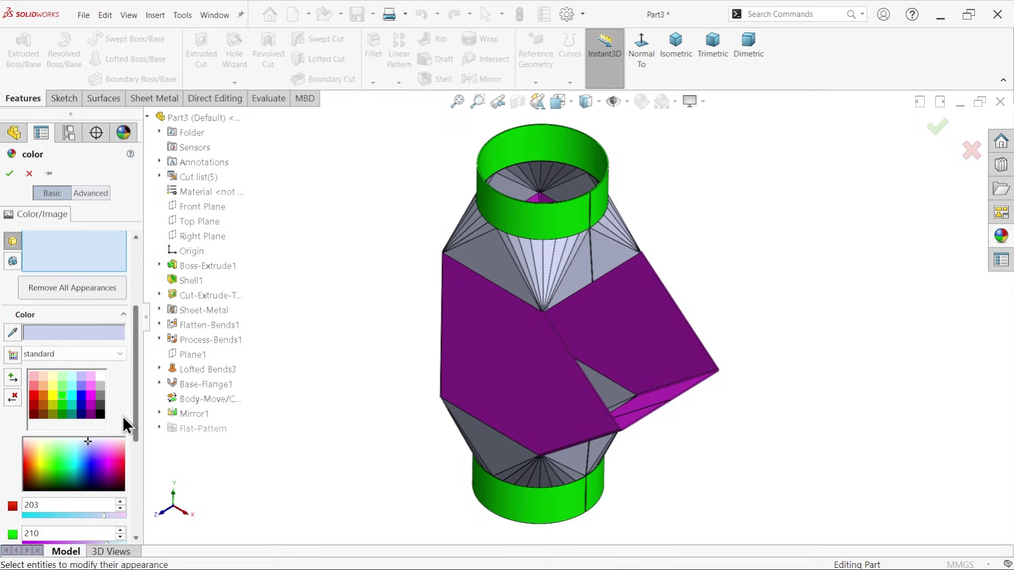
pyautogui.click(52, 395)
pyautogui.click(500, 271)
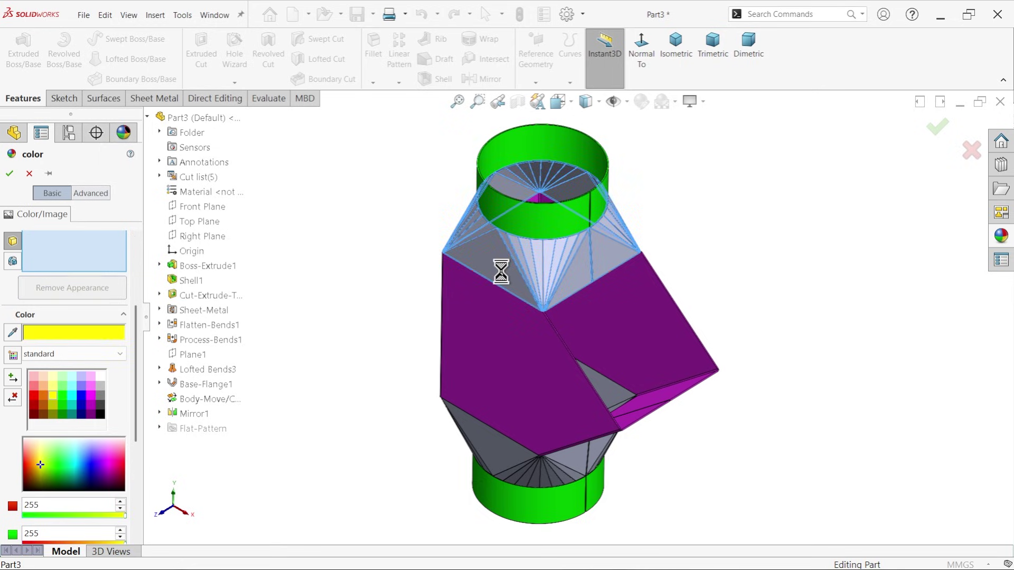
pyautogui.click(492, 461)
pyautogui.click(10, 174)
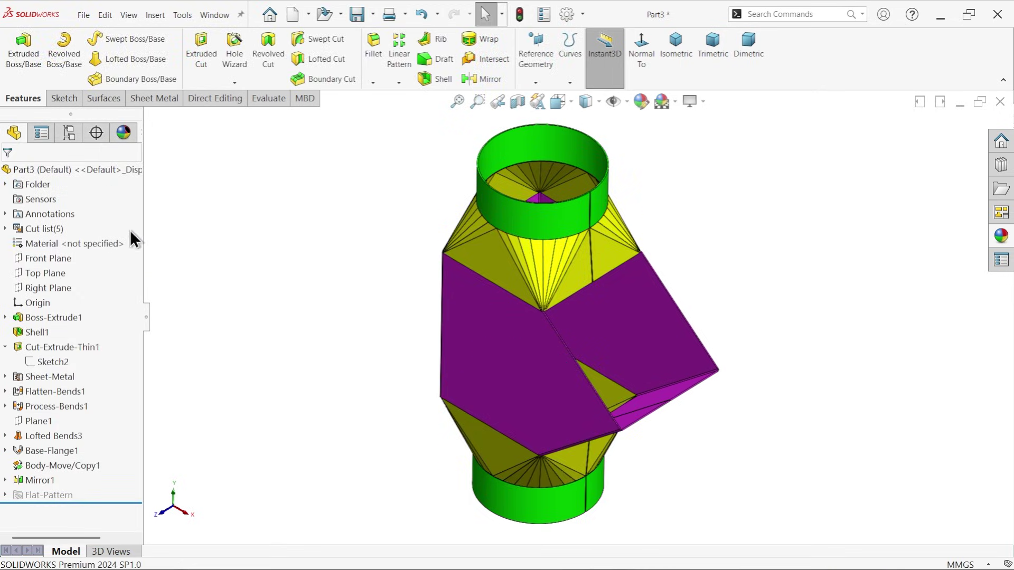
# Switch to the reference drawing image and check the inclined branch's angle and dimensions.
pyautogui.hotkey('alt', 'Tab')
pyautogui.scroll(2, 196, 453)
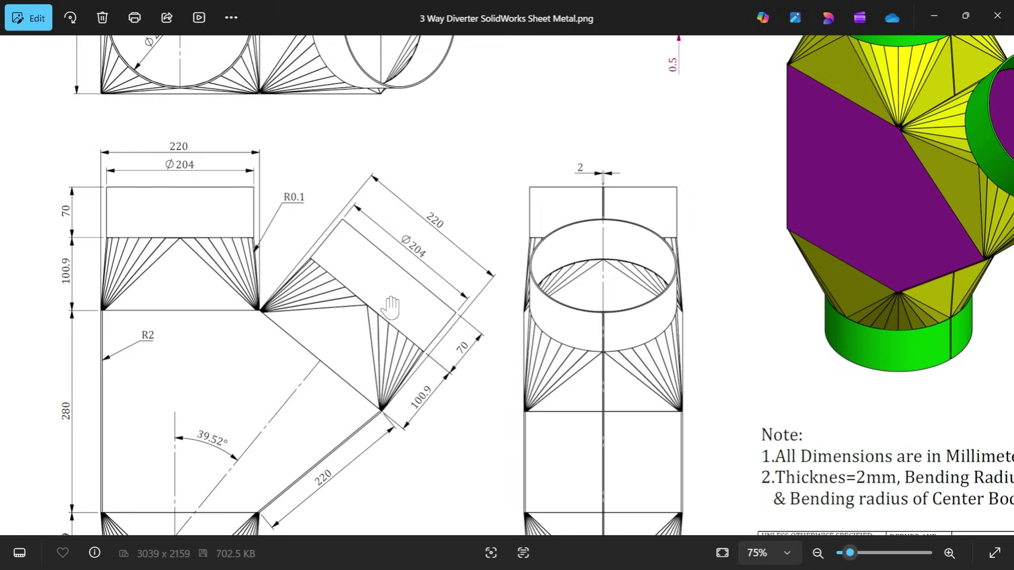
pyautogui.scroll(-2, 356, 342)
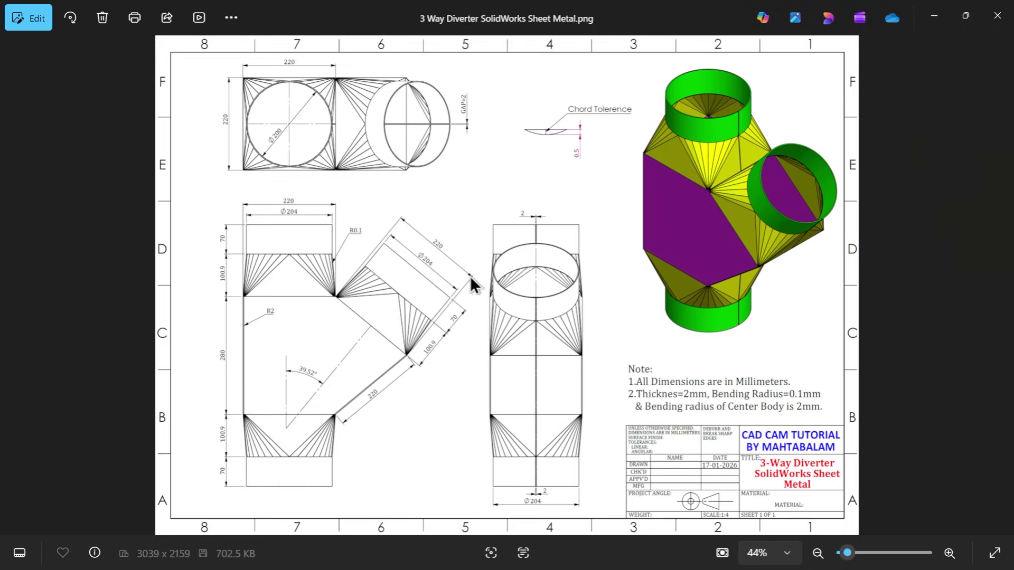
pyautogui.click(932, 20)
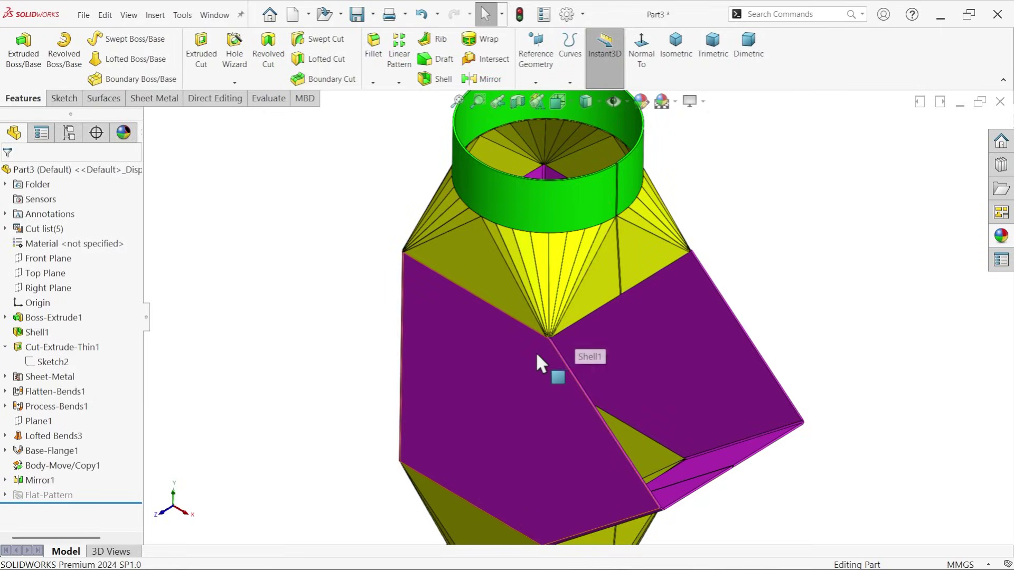
# Sketch on the Front Plane a line from the branch edge's midpoint to directly below the origin, and a vertical line about 163 mm up to the origin.
pyautogui.click(48, 258)
pyautogui.click(62, 246)
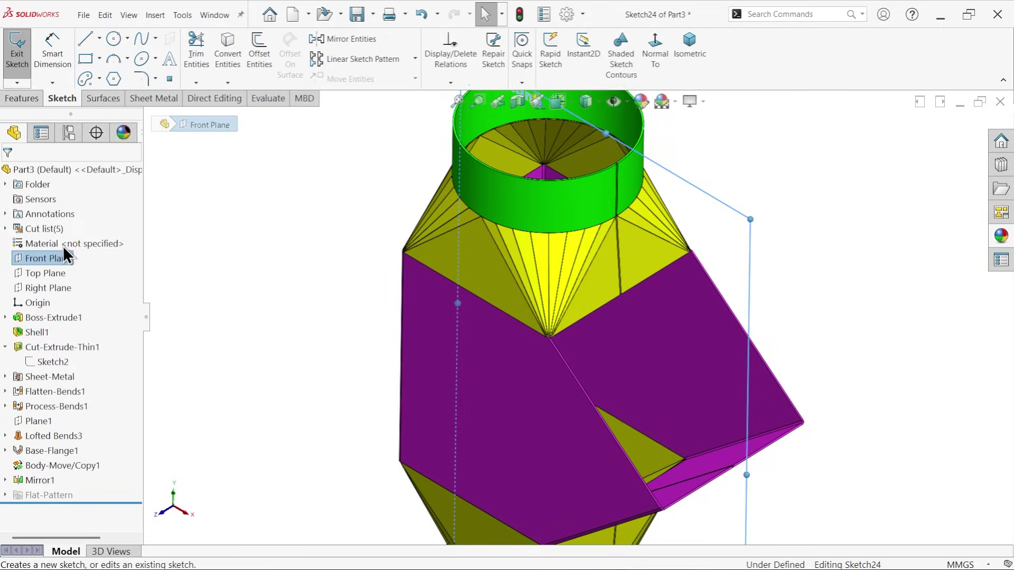
pyautogui.click(86, 39)
pyautogui.scroll(-4, 616, 311)
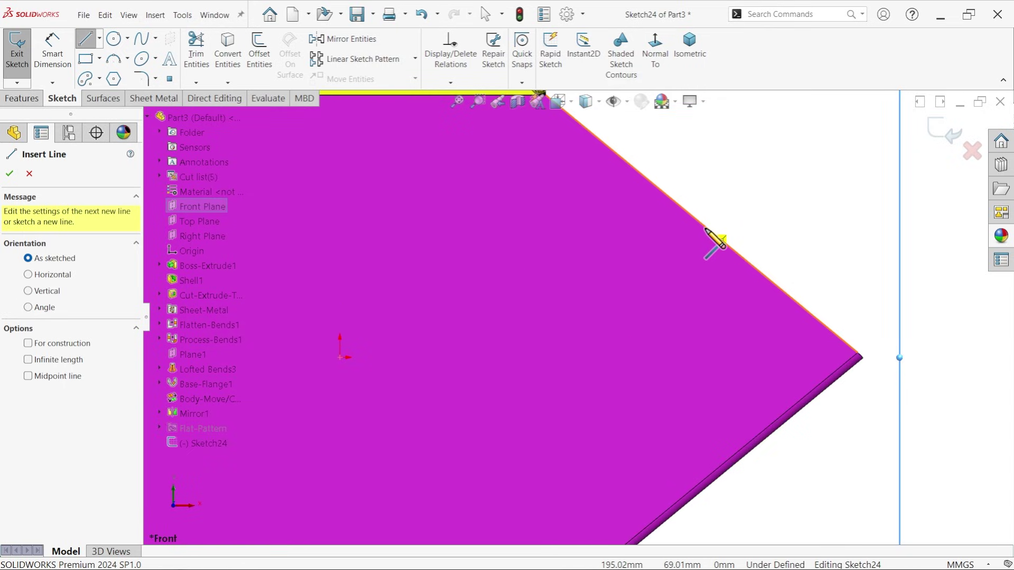
pyautogui.click(701, 224)
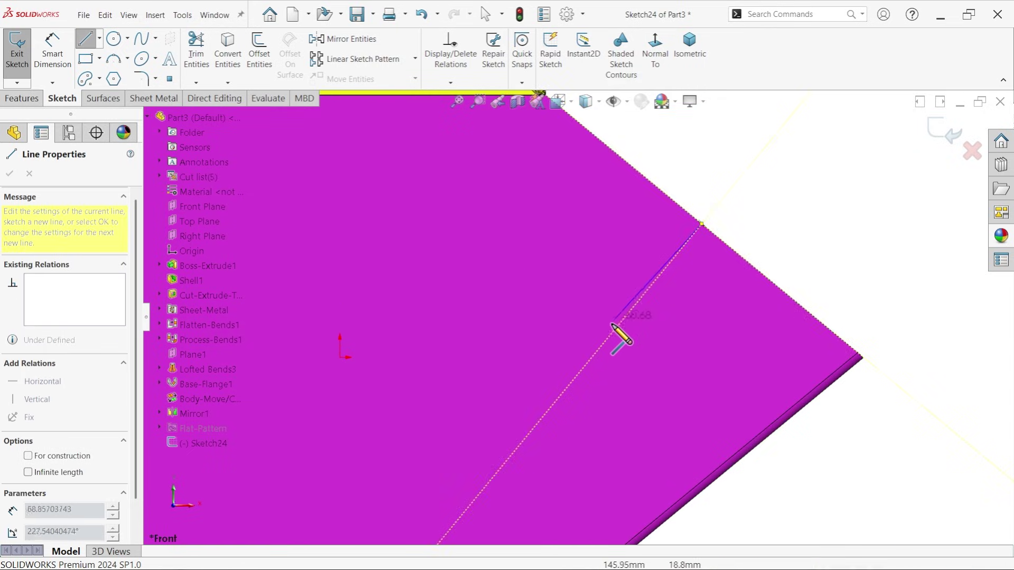
pyautogui.scroll(4, 586, 376)
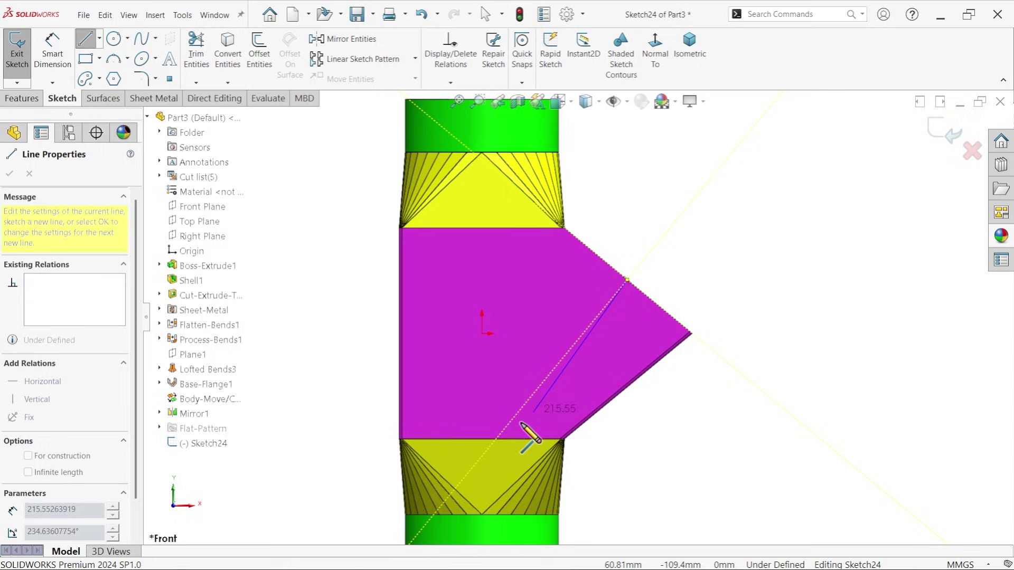
pyautogui.click(482, 455)
pyautogui.click(482, 333)
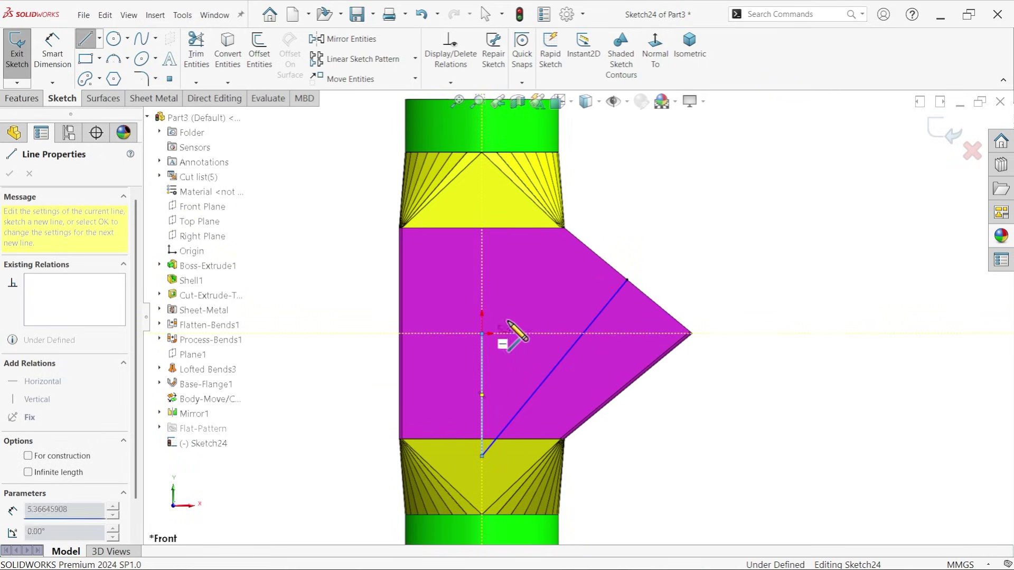
pyautogui.rightClick(510, 315)
pyautogui.click(556, 335)
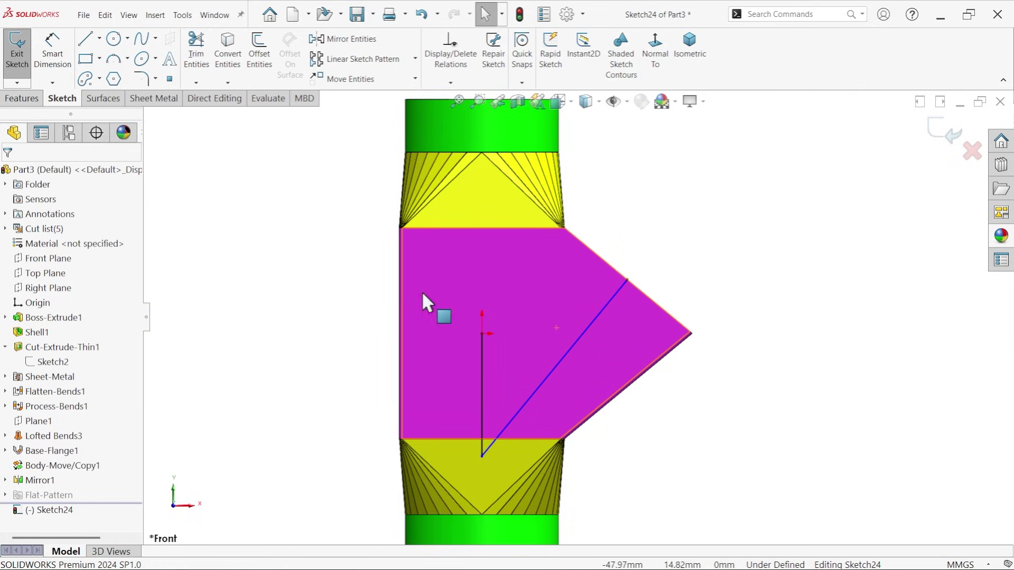
pyautogui.press('Escape')
# Make the inclined sketch line perpendicular to the slanted edge of the branch opening.
pyautogui.click(56, 50)
pyautogui.scroll(-3, 645, 294)
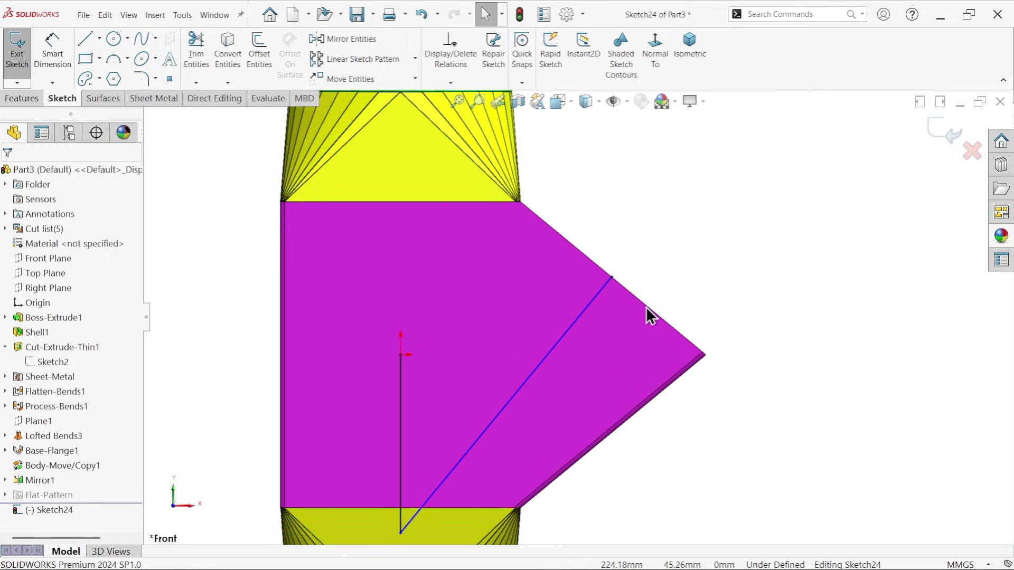
pyautogui.click(648, 307)
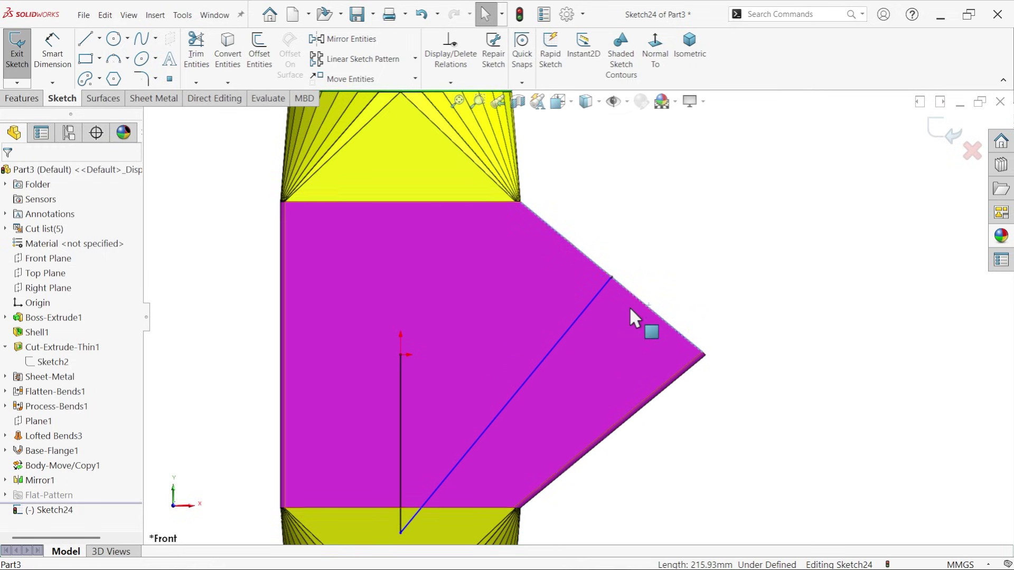
pyautogui.keyDown('ctrl'); pyautogui.click(587, 305); pyautogui.keyUp('ctrl')
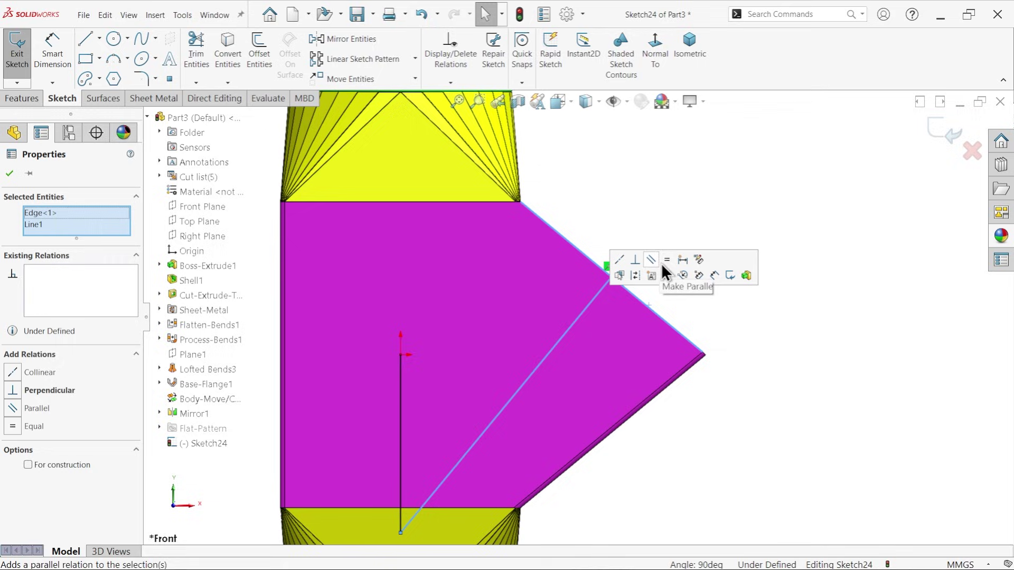
pyautogui.click(635, 260)
pyautogui.click(626, 226)
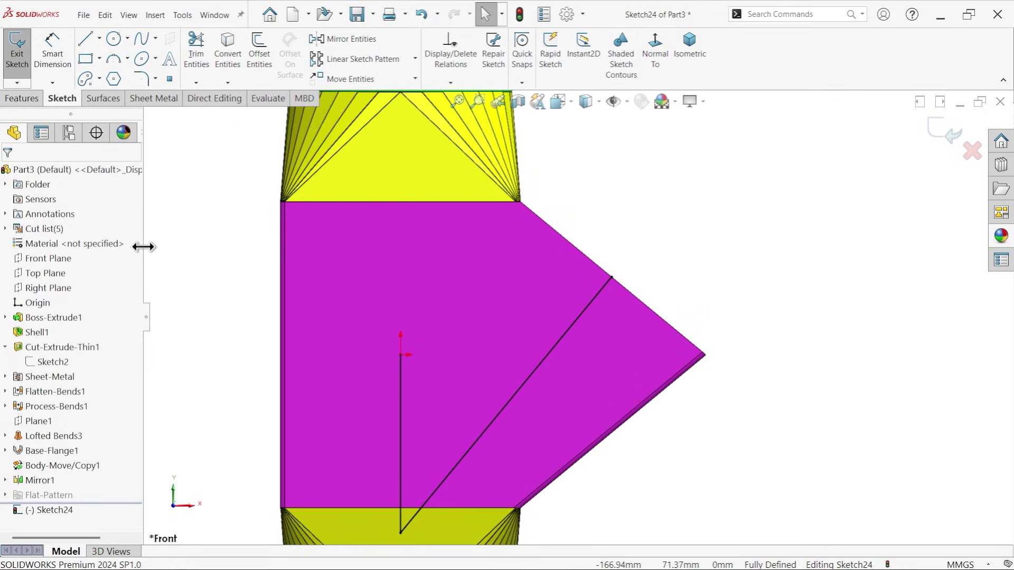
# Add a driven angular dimension between the vertical and inclined lines, and finish the sketch.
pyautogui.click(63, 61)
pyautogui.click(401, 386)
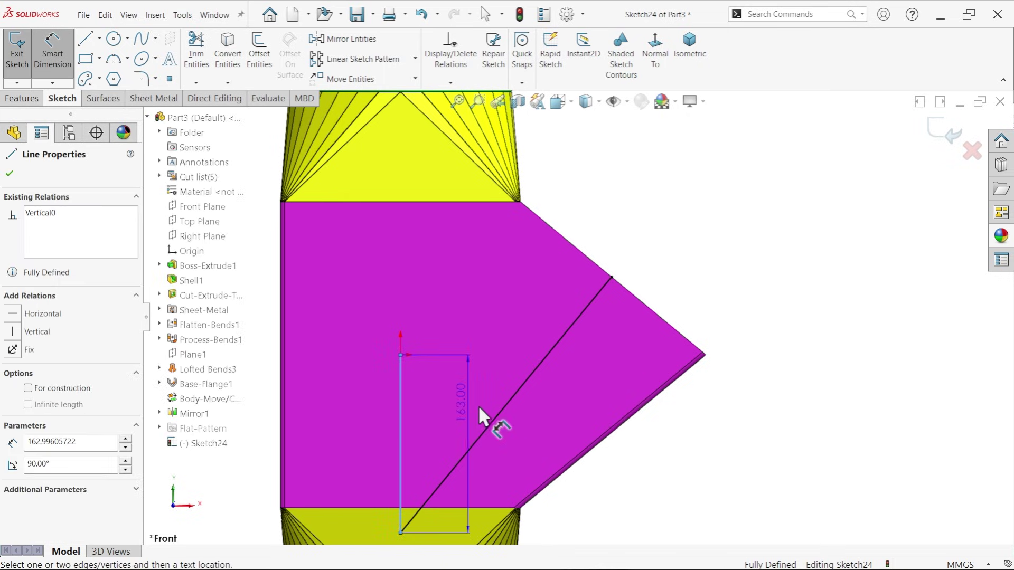
pyautogui.click(499, 412)
pyautogui.click(464, 366)
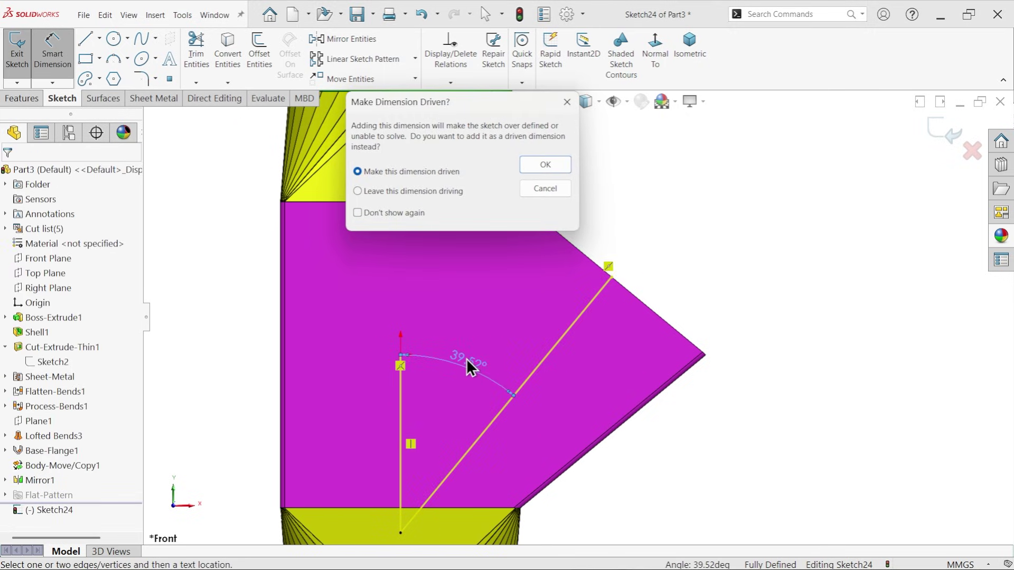
pyautogui.click(544, 164)
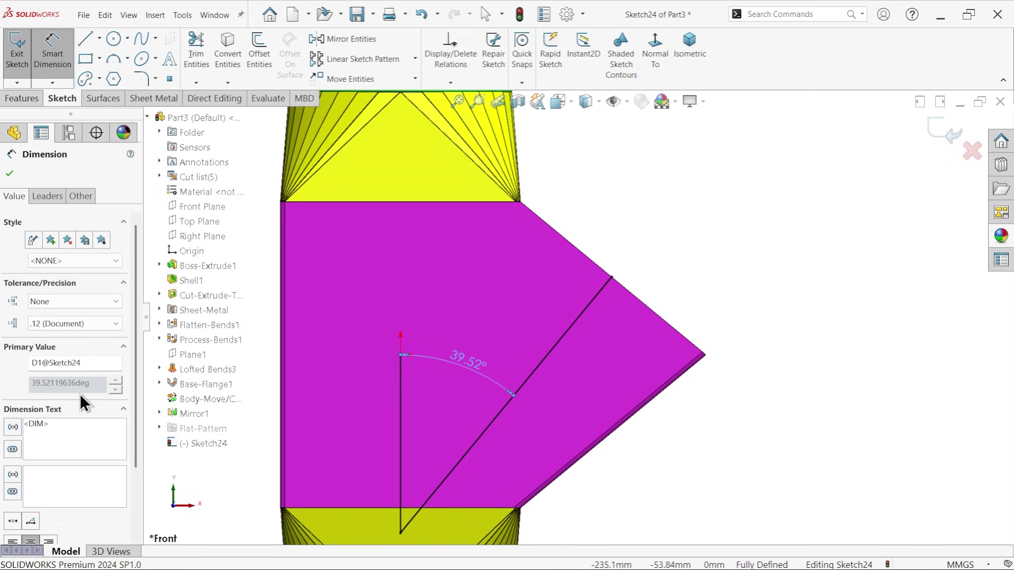
pyautogui.click(10, 174)
pyautogui.scroll(3, 739, 207)
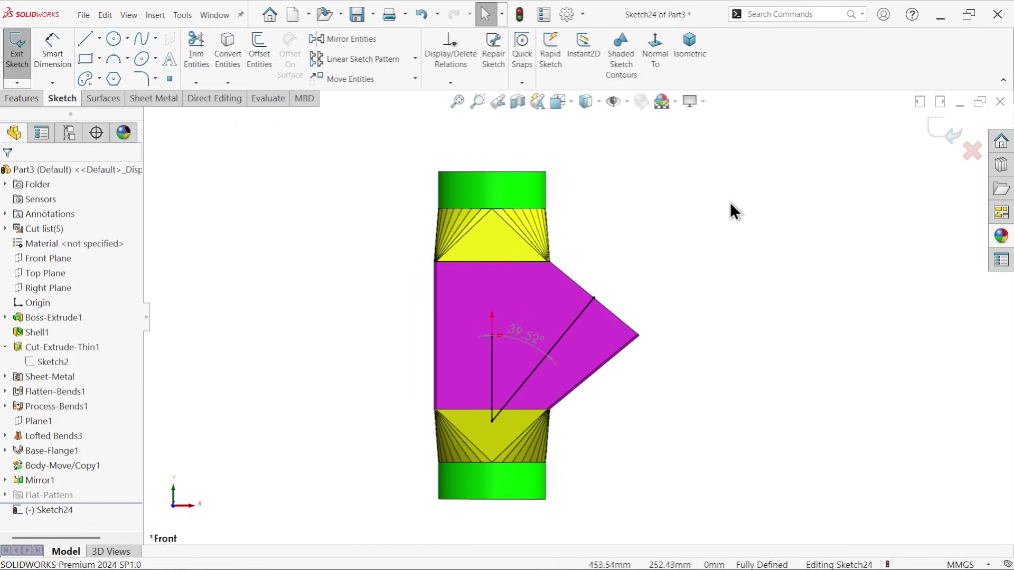
pyautogui.moveTo(728, 209); pyautogui.dragTo(689, 270, button='middle')
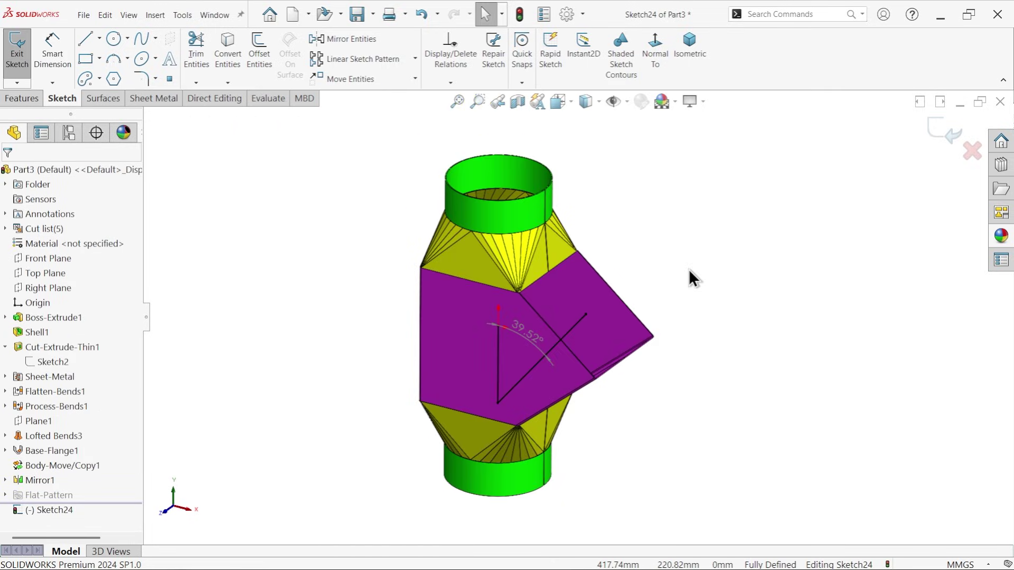
pyautogui.click(935, 131)
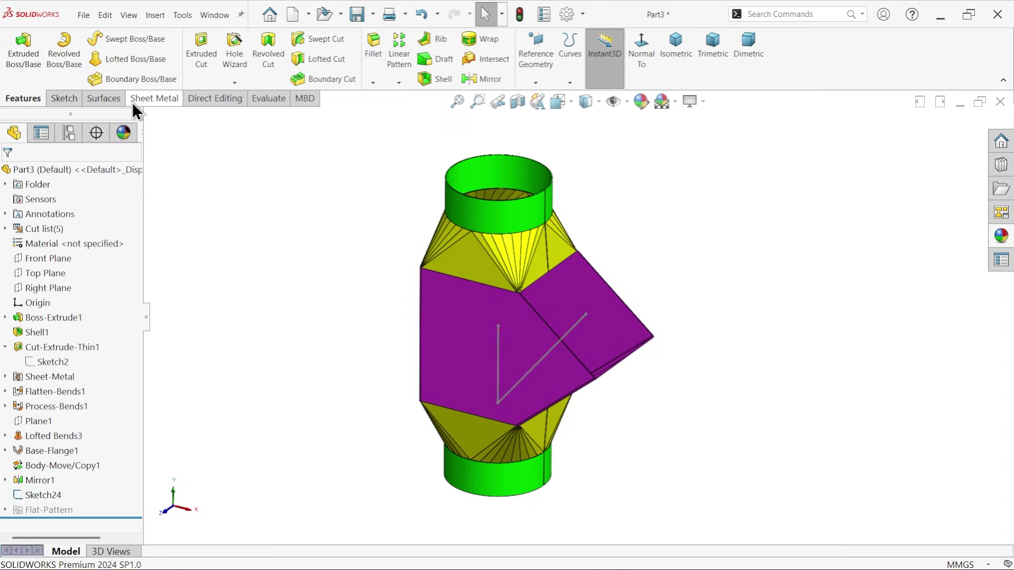
# Start Move/Copy Bodies on the upper transition and its round collar, with copying enabled for one copy.
pyautogui.click(226, 104)
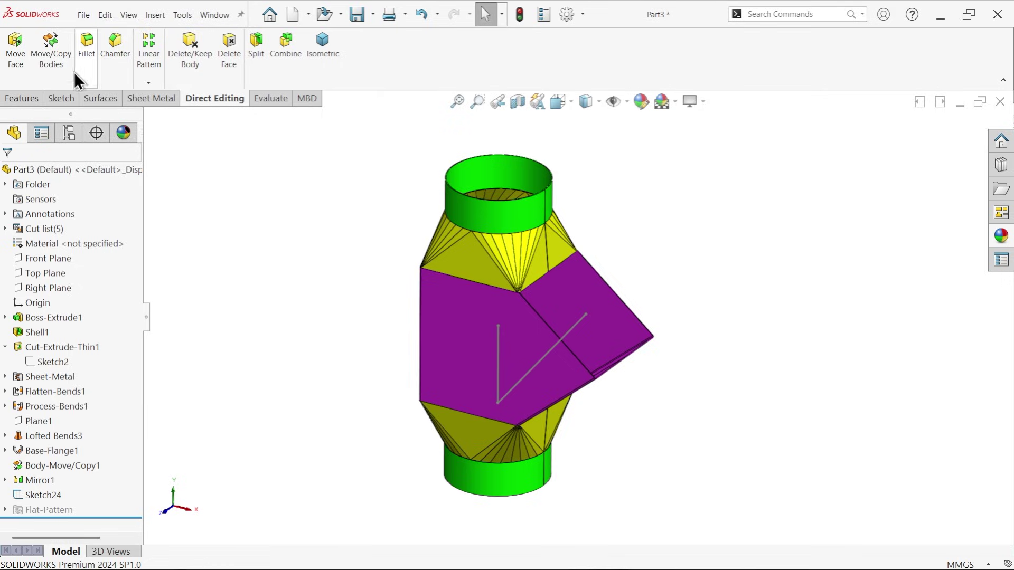
pyautogui.click(55, 63)
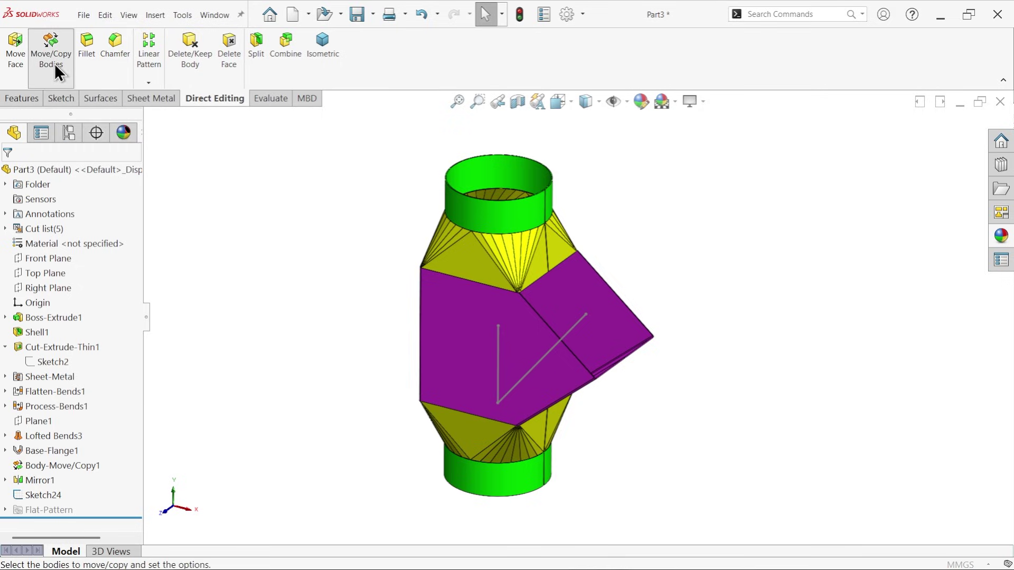
pyautogui.click(486, 279)
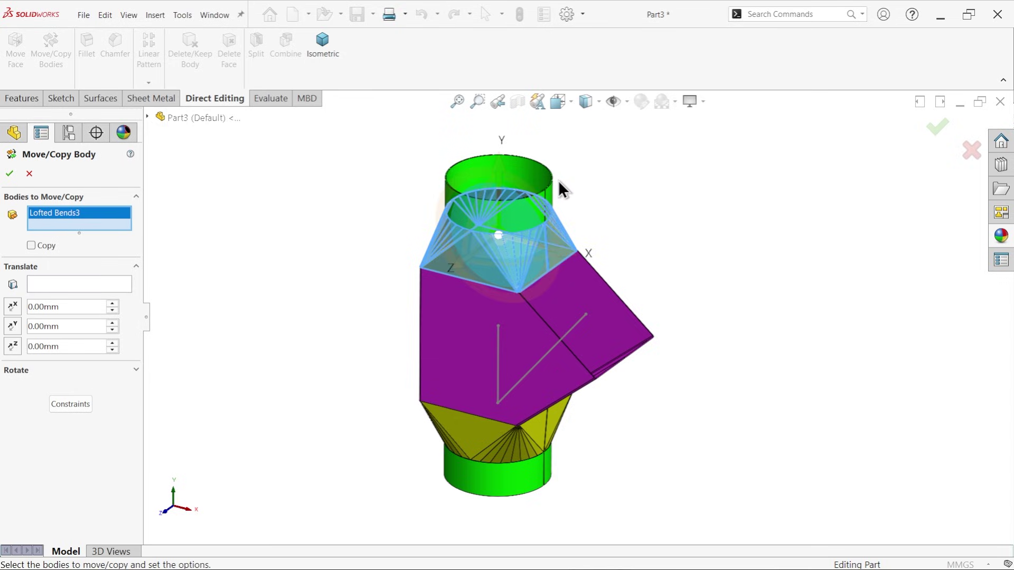
pyautogui.click(542, 178)
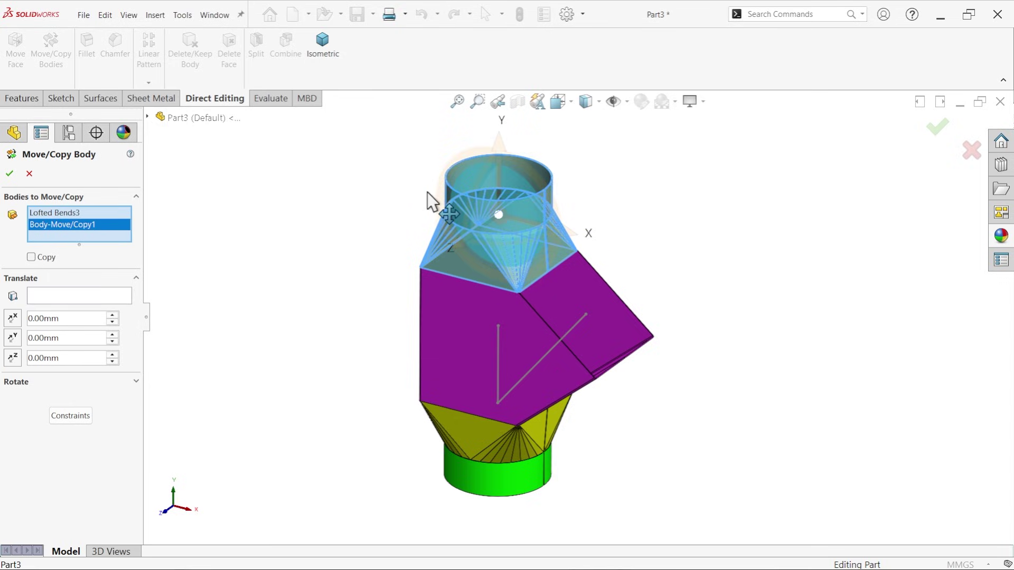
pyautogui.click(36, 257)
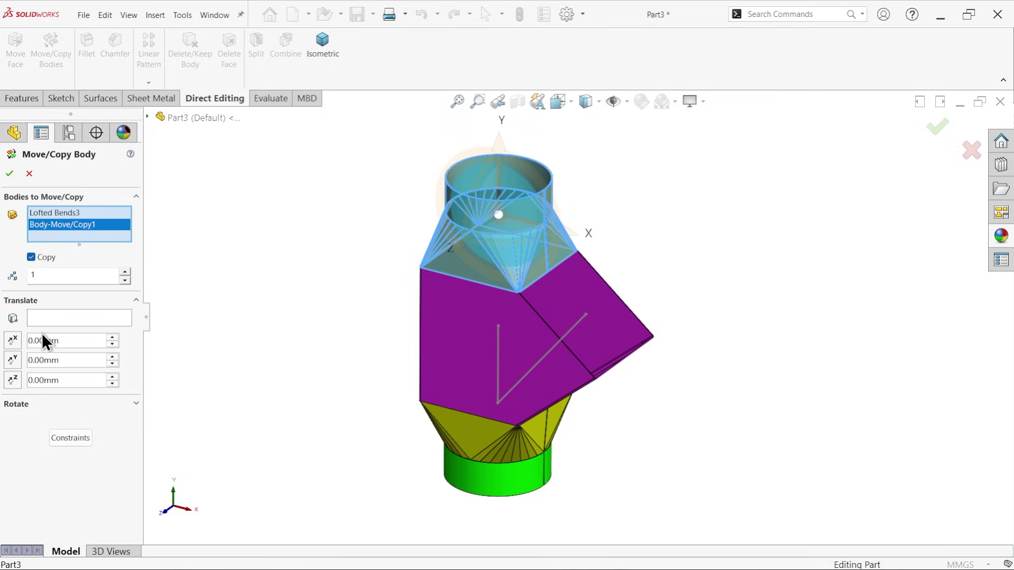
# Rotate the copies about the shared lower endpoint of the sketch lines, entering 39.52119636° around the Z axis.
pyautogui.click(20, 404)
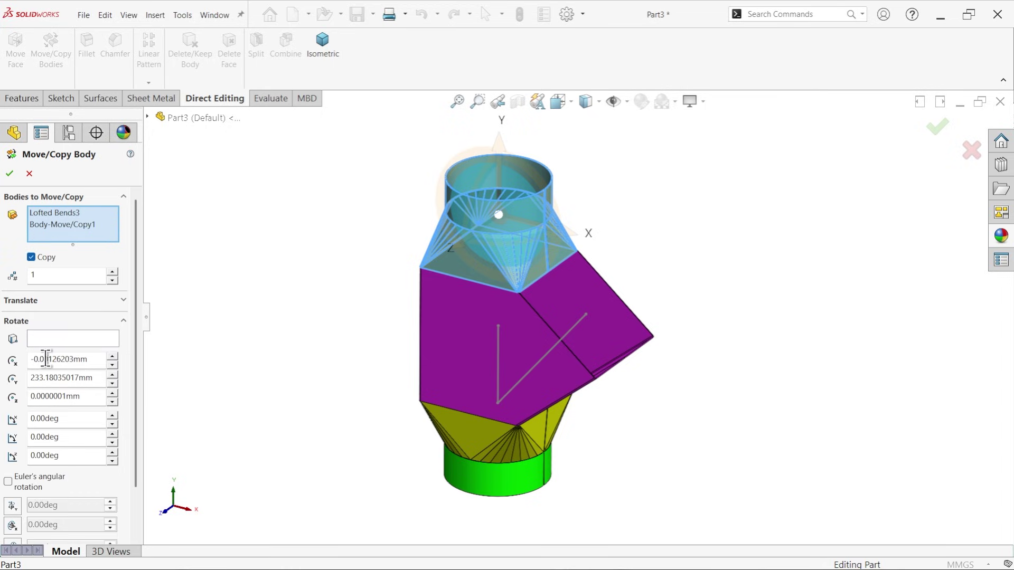
pyautogui.click(71, 339)
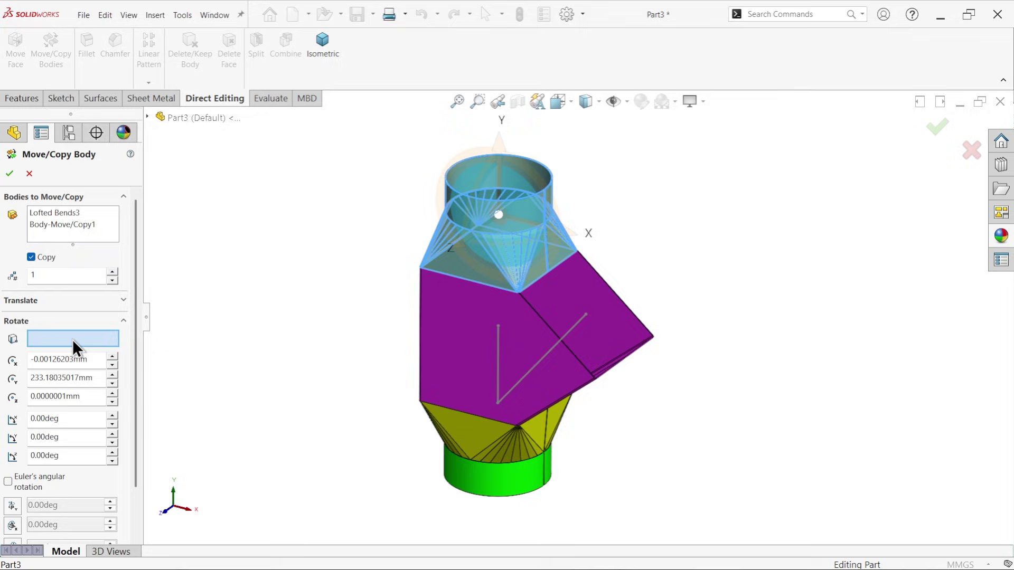
pyautogui.click(498, 405)
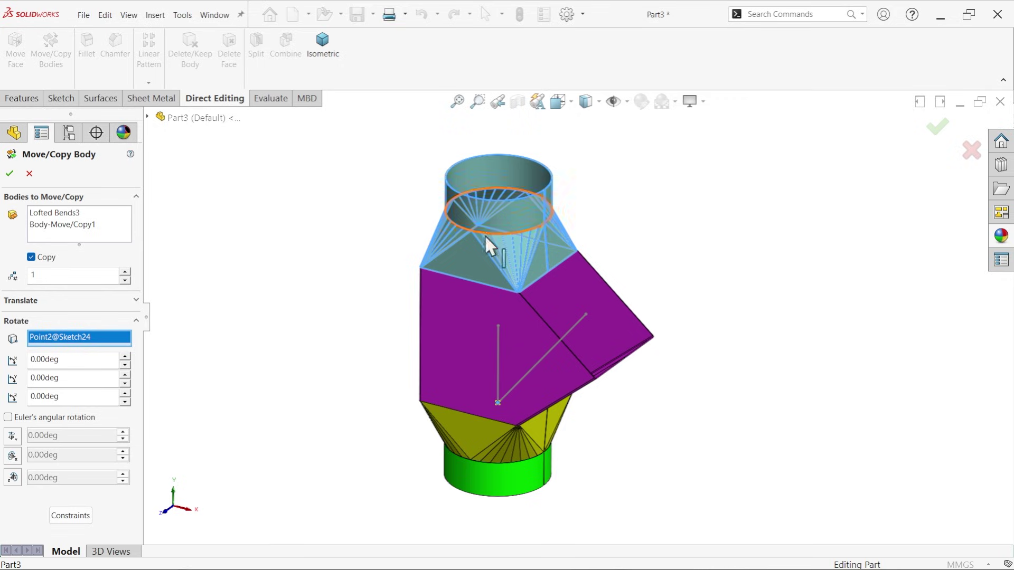
pyautogui.click(73, 396)
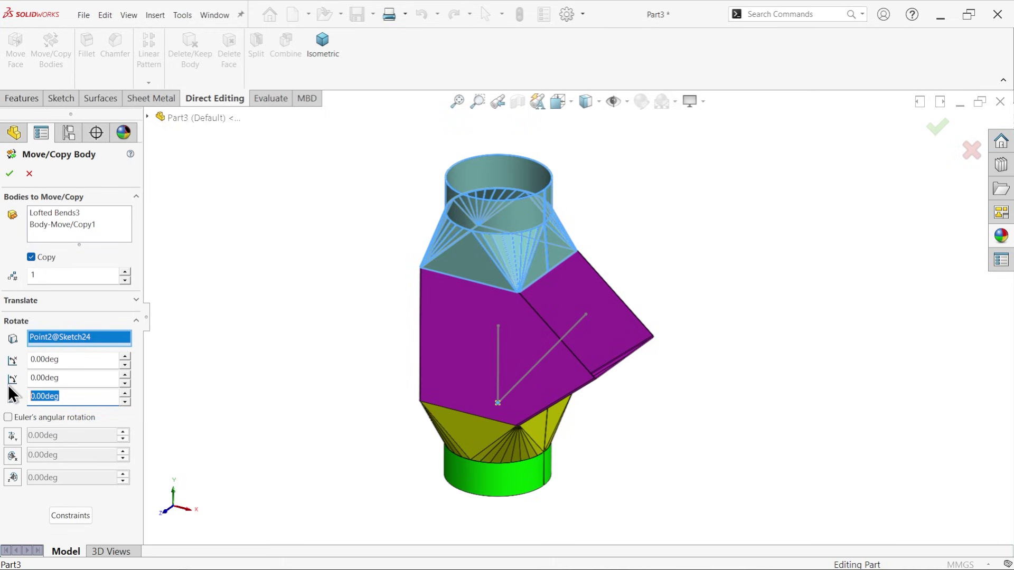
pyautogui.write('39.52119636')
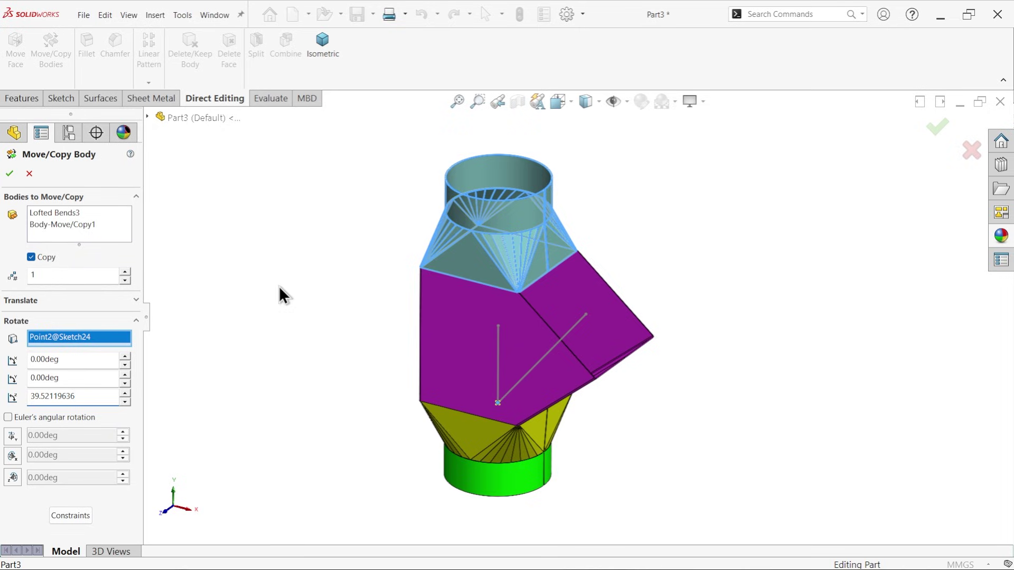
pyautogui.press('Return')
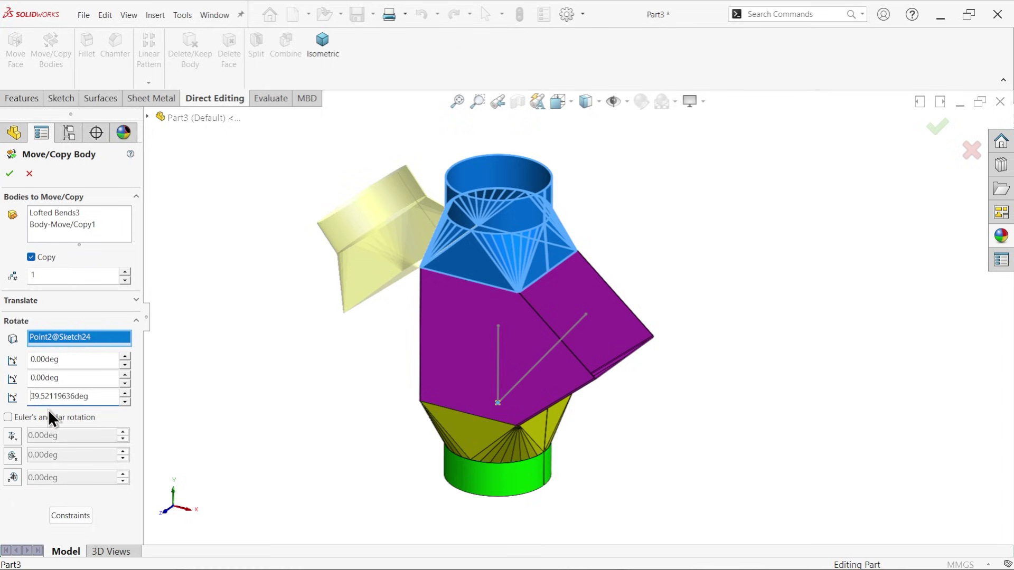
# Reverse the Z rotation to -39.52119636° so the copies sit on the inclined branch, and create them.
pyautogui.write('-')
pyautogui.press('Return')
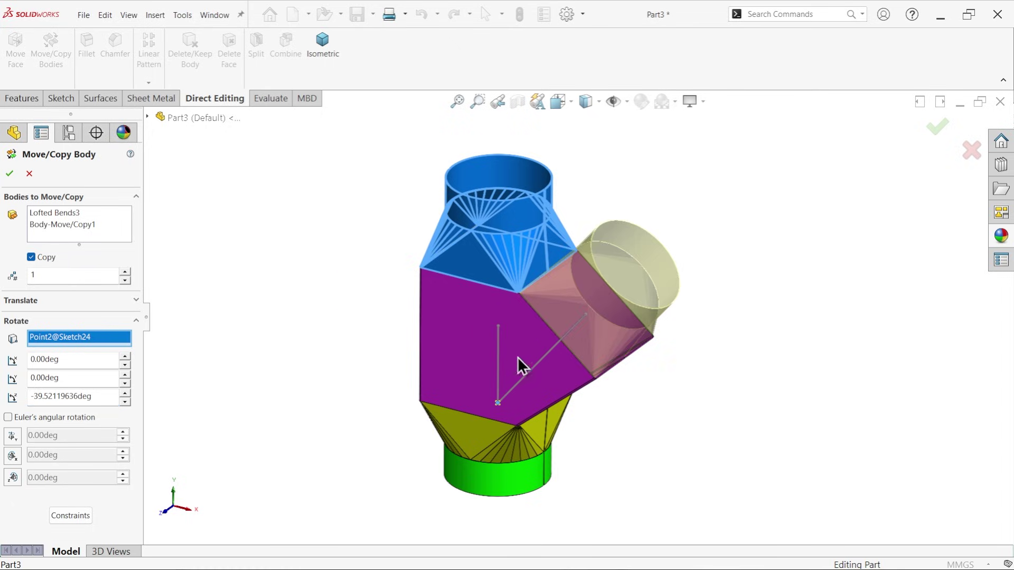
pyautogui.scroll(-5, 523, 343)
pyautogui.scroll(-3, 407, 312)
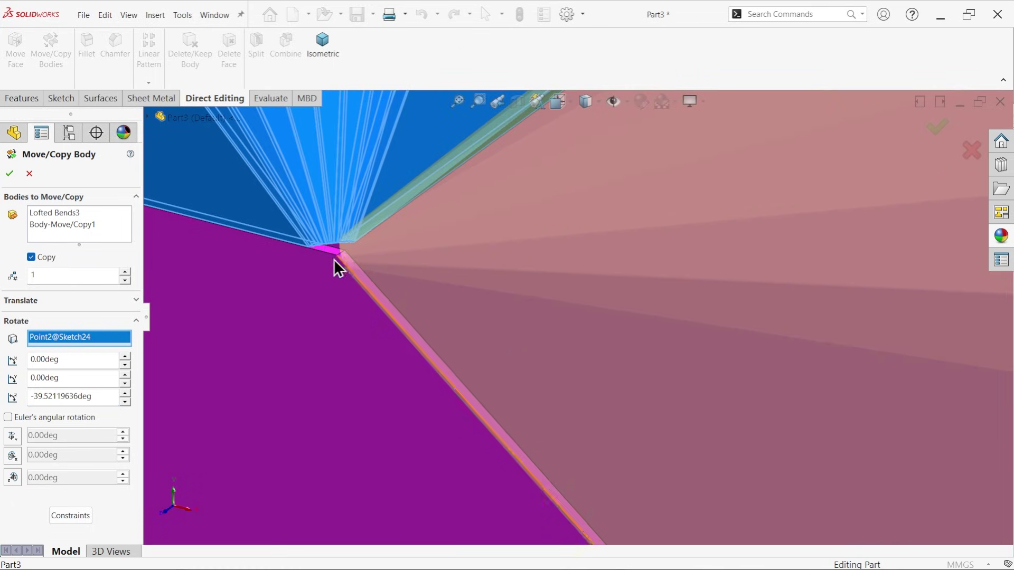
pyautogui.click(9, 175)
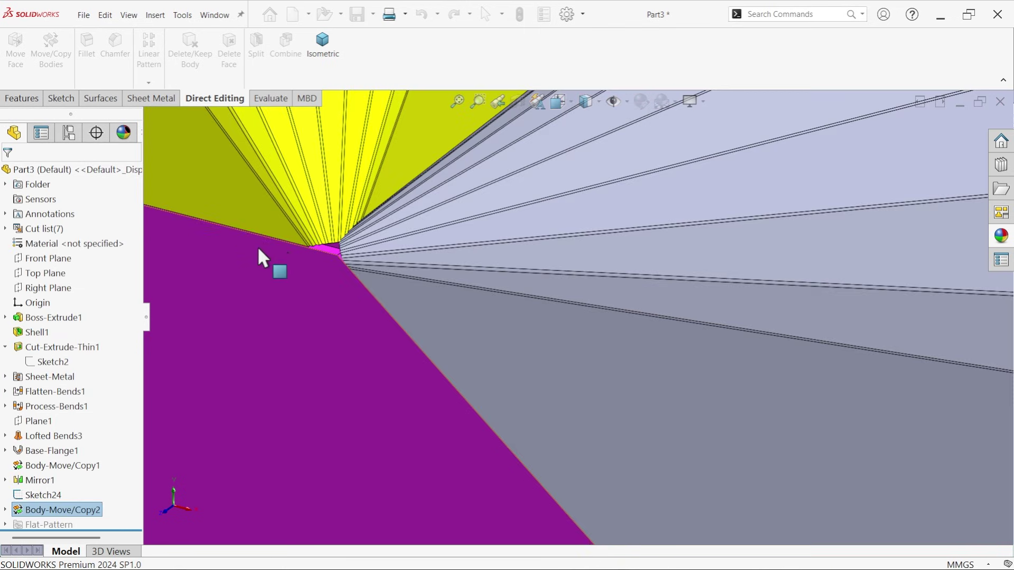
# Open the driven angle dimension in the guide sketch and read its full-precision value.
pyautogui.moveTo(351, 263)
pyautogui.mouseDown(button='middle')
pyautogui.moveTo(396, 245)
pyautogui.moveTo(385, 233)
pyautogui.moveTo(352, 258)
pyautogui.moveTo(363, 260)
pyautogui.mouseUp(button='middle')
pyautogui.scroll(5, 356, 315)
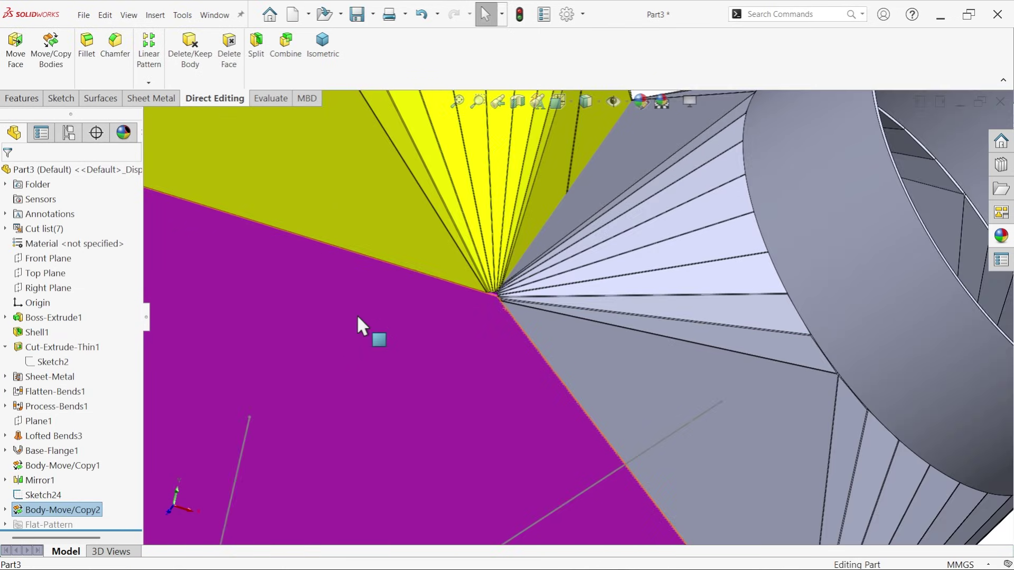
pyautogui.click(24, 495)
pyautogui.click(517, 450)
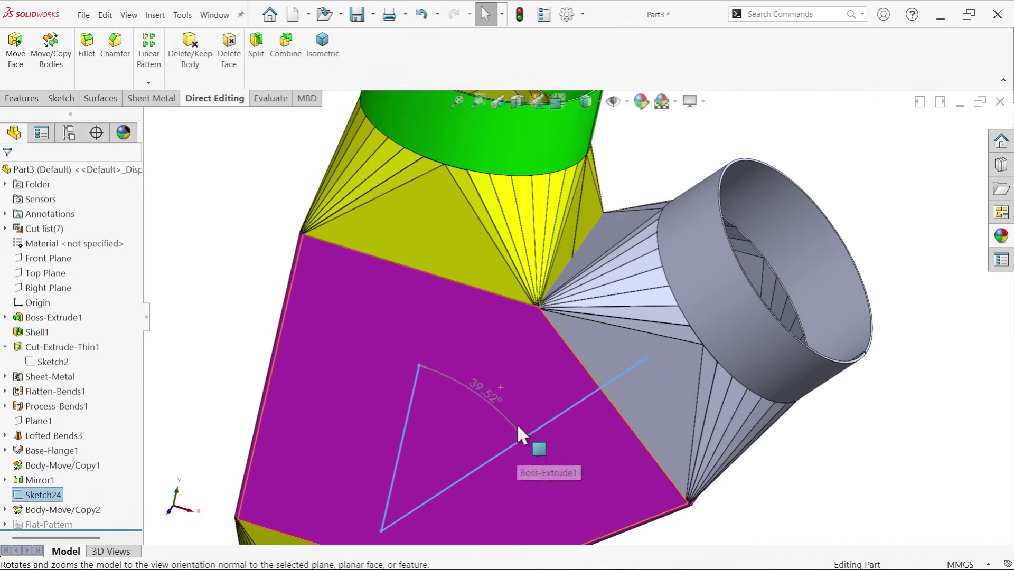
pyautogui.doubleClick(495, 397)
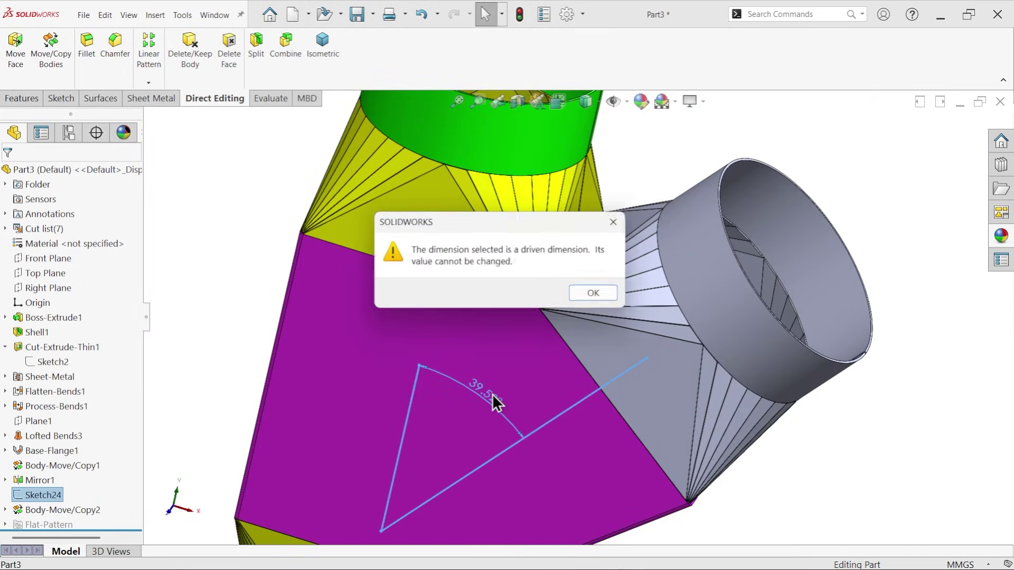
pyautogui.click(598, 296)
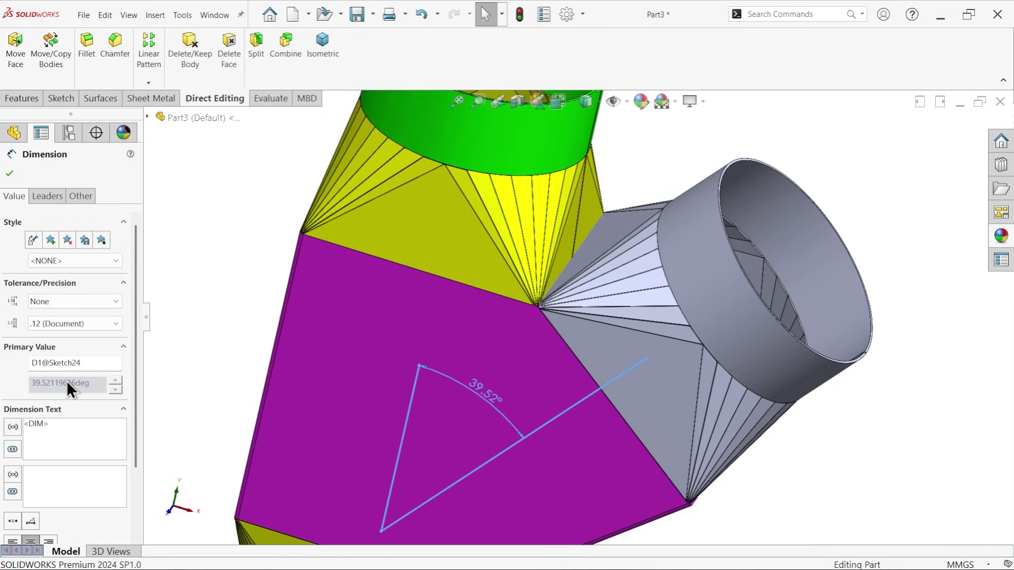
pyautogui.click(14, 178)
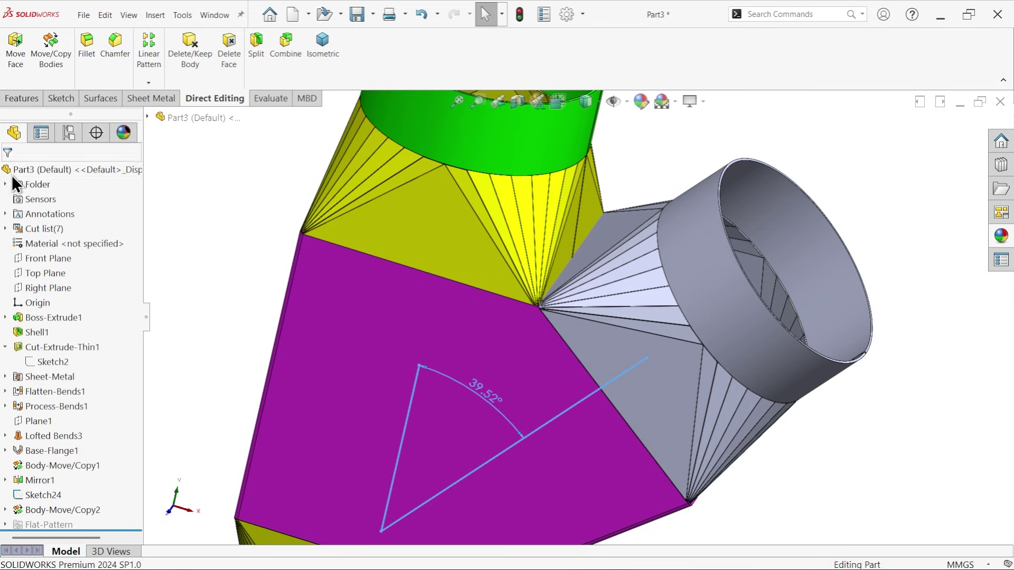
# Reopen the rotated-copy feature and check its rotation angle against the sketch dimension.
pyautogui.click(27, 508)
pyautogui.click(36, 472)
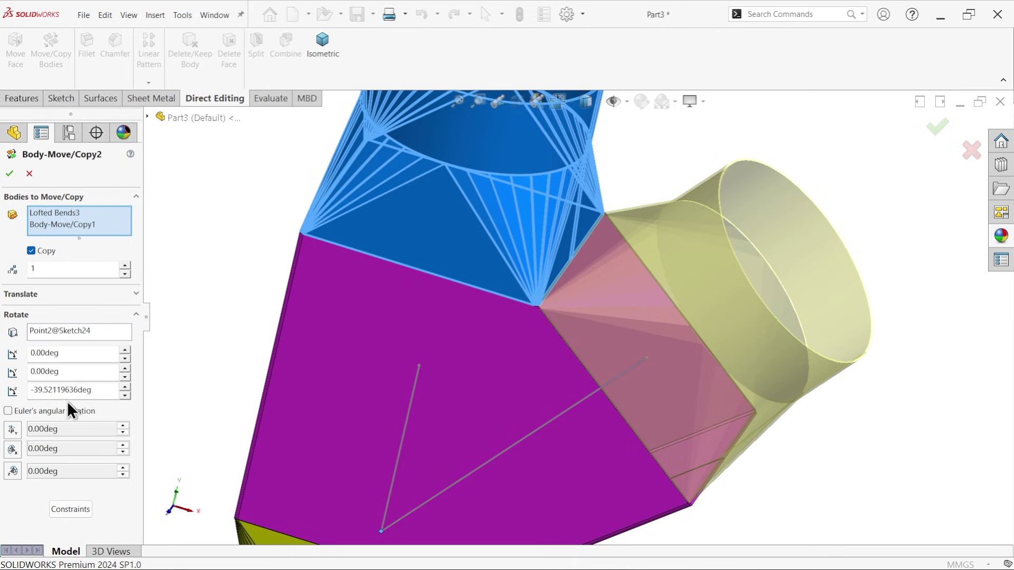
pyautogui.click(9, 175)
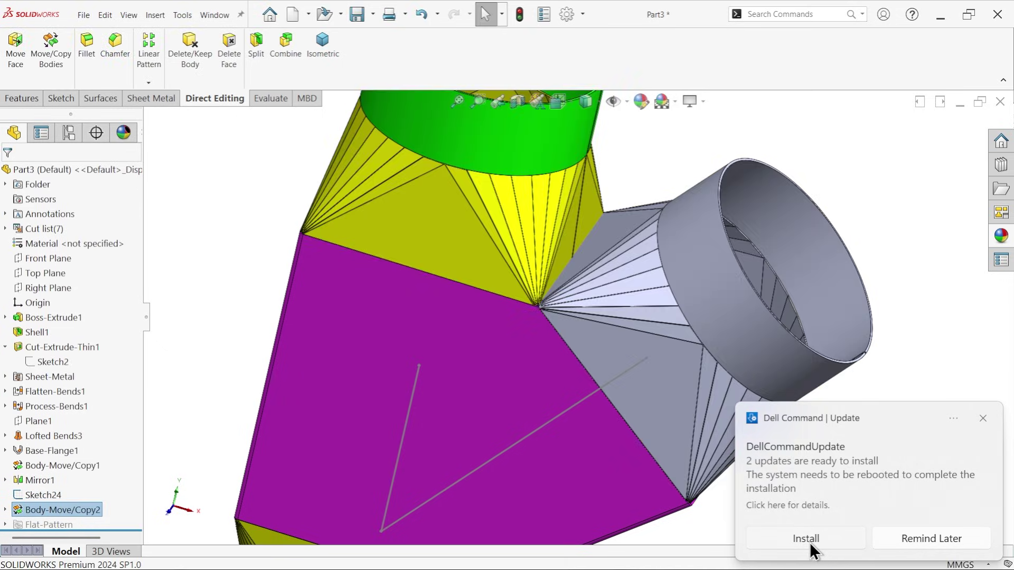
pyautogui.click(804, 533)
# Apply a yellow appearance to the copied transition body on the inclined branch.
pyautogui.press('f')
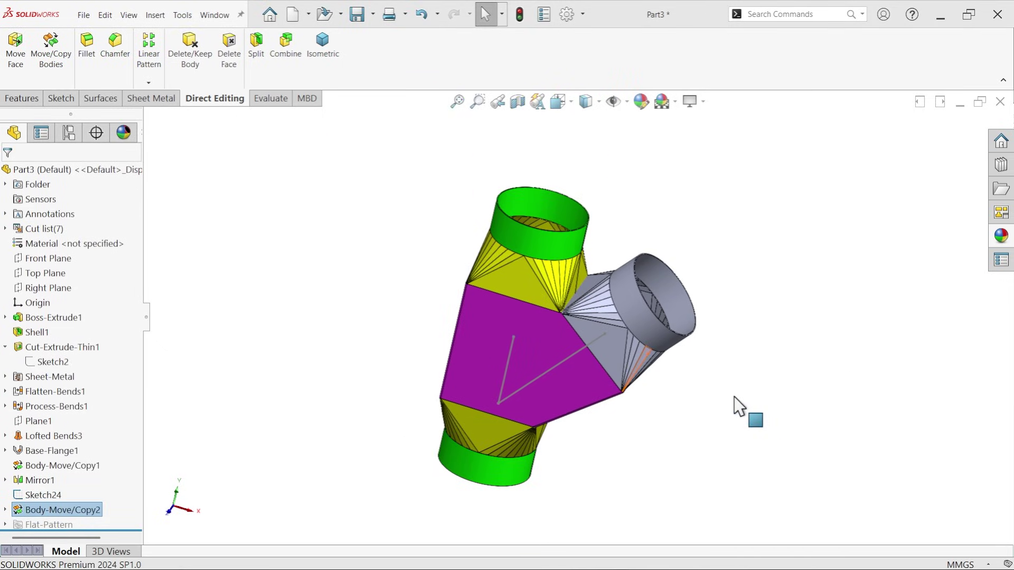
pyautogui.moveTo(679, 355); pyautogui.dragTo(624, 333, button='middle')
pyautogui.scroll(-2, 622, 335)
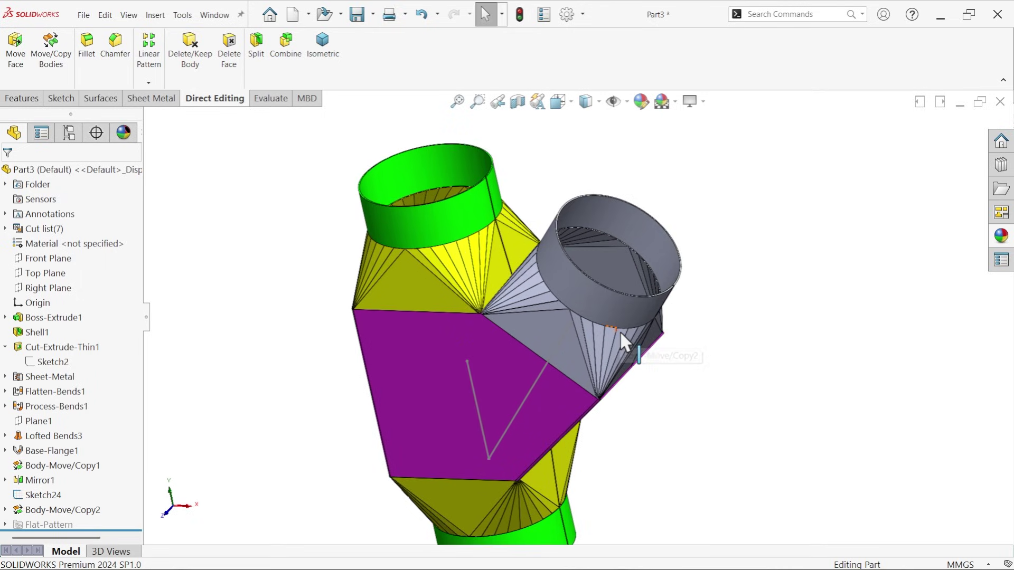
pyautogui.click(641, 100)
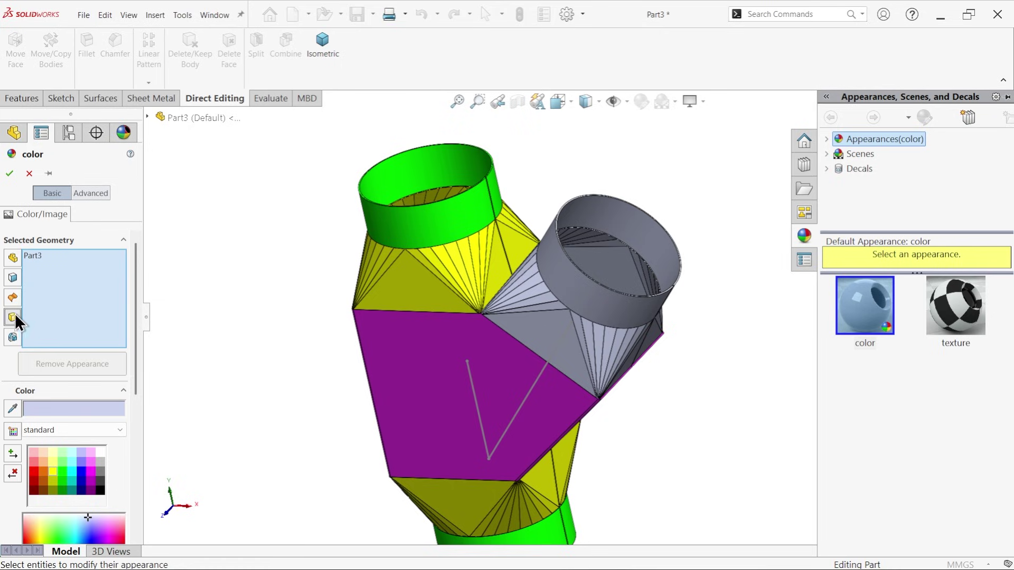
pyautogui.click(12, 316)
pyautogui.rightClick(50, 297)
pyautogui.click(79, 305)
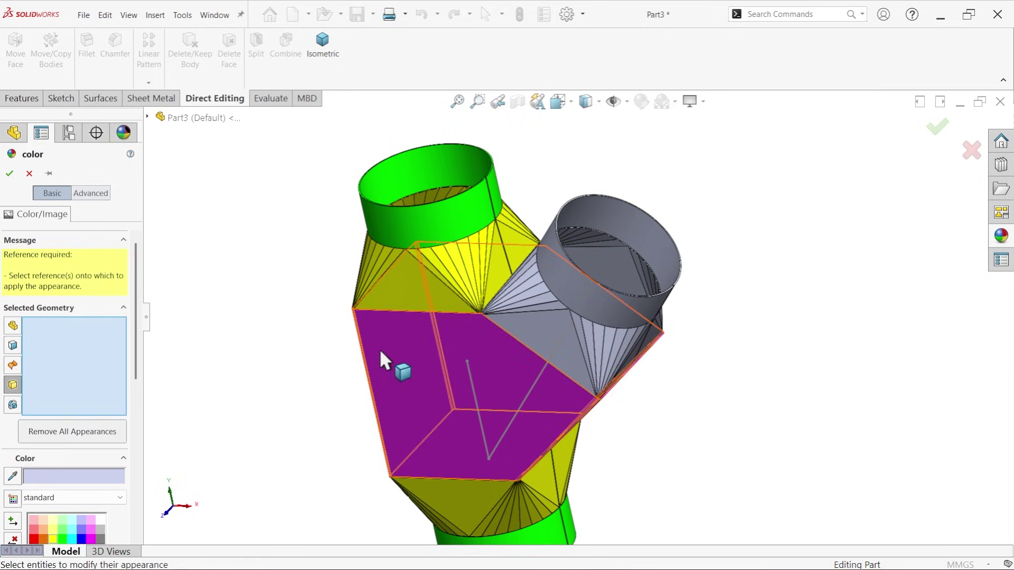
pyautogui.click(562, 349)
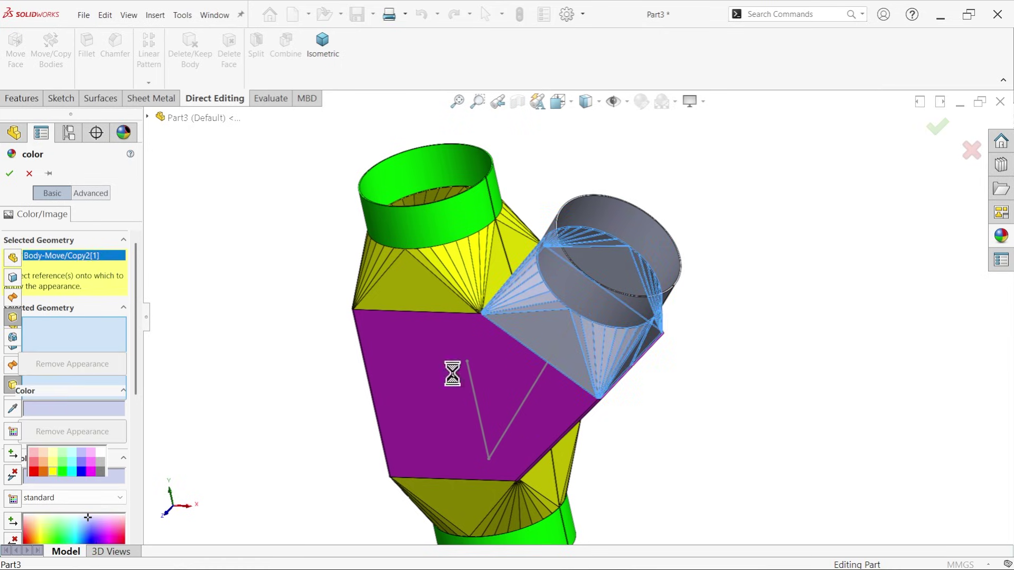
pyautogui.click(53, 469)
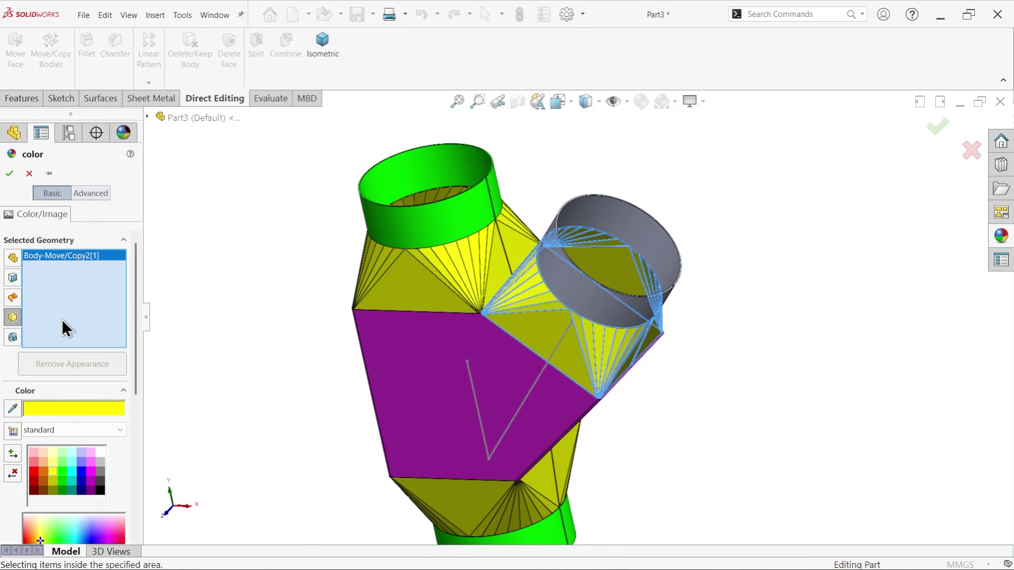
pyautogui.click(10, 173)
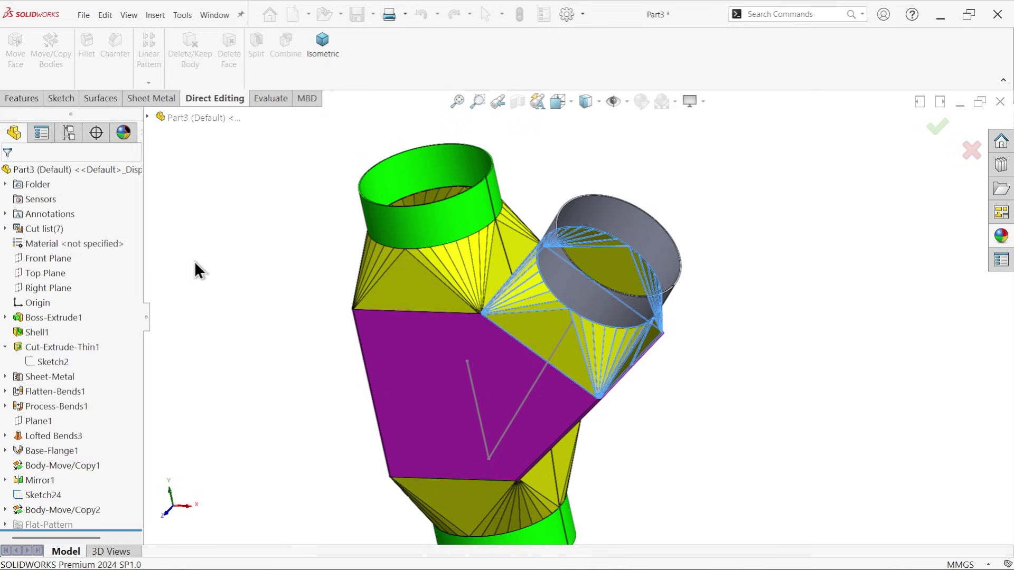
# Apply a green appearance to the copied round collar body on the inclined branch.
pyautogui.click(584, 288)
pyautogui.click(640, 103)
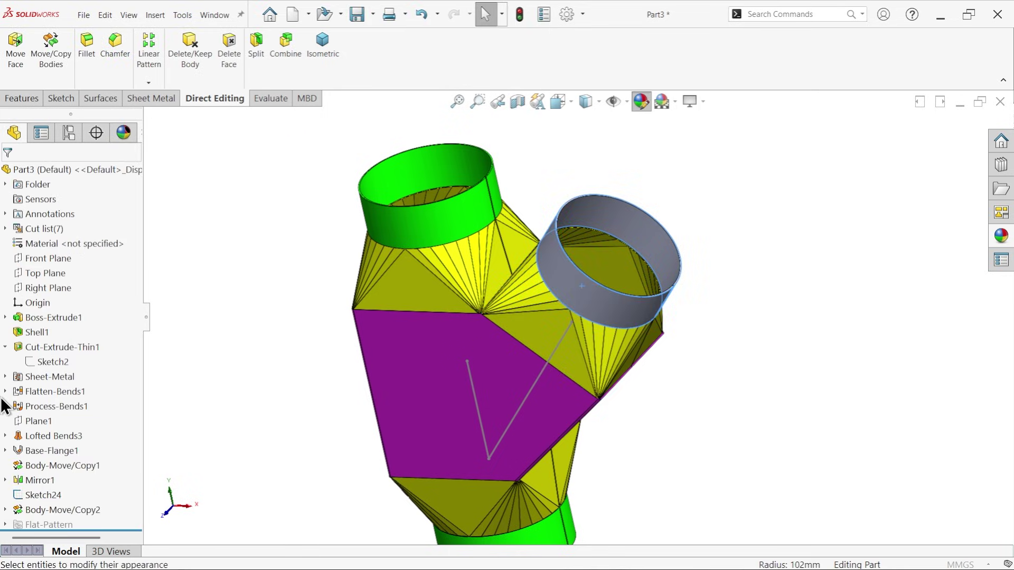
pyautogui.rightClick(51, 310)
pyautogui.click(80, 321)
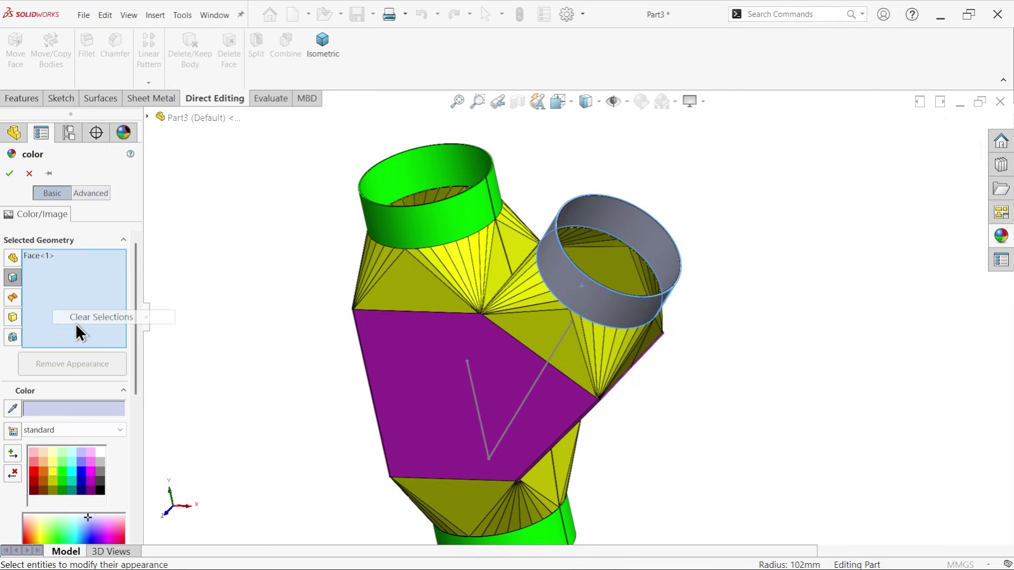
pyautogui.click(12, 385)
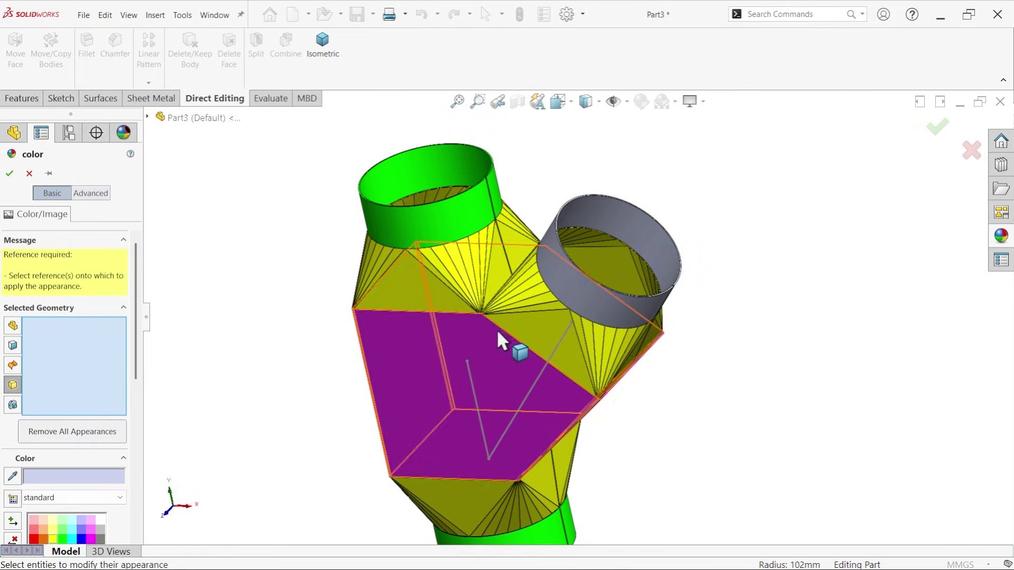
pyautogui.click(584, 308)
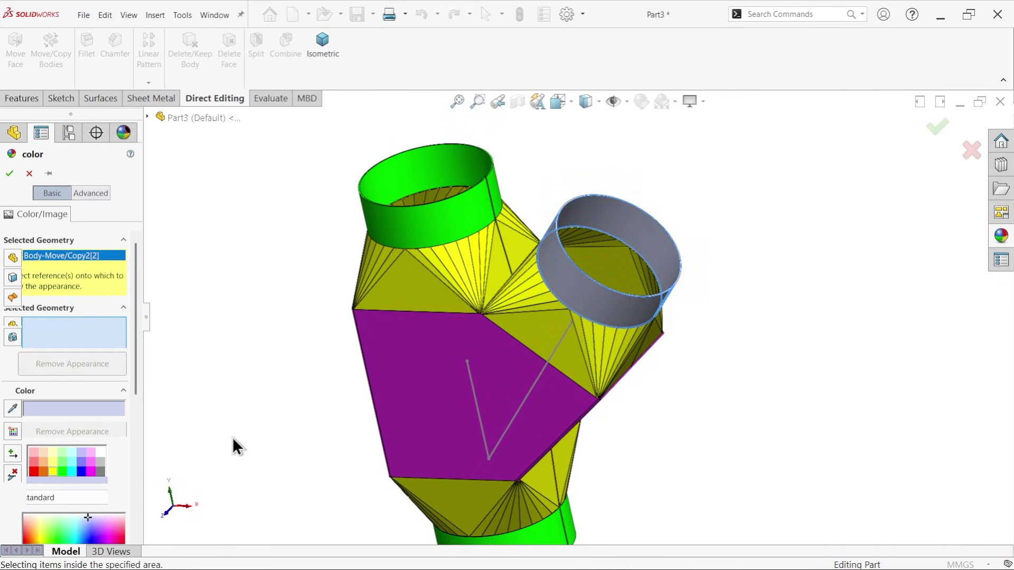
pyautogui.click(64, 470)
pyautogui.click(11, 174)
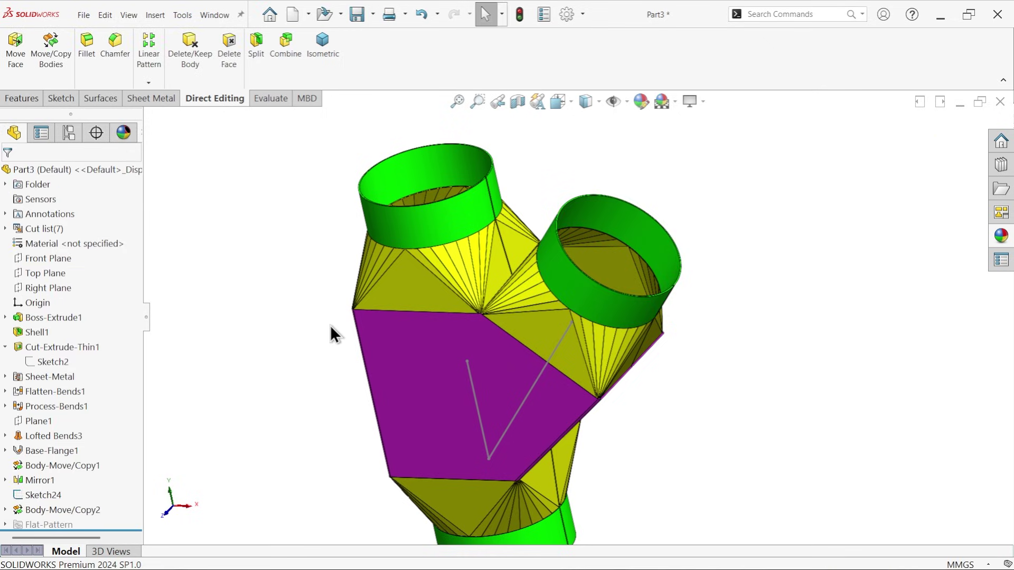
# Orient the diverter to the isometric view and look over its three outlets.
pyautogui.moveTo(303, 341); pyautogui.dragTo(345, 215, button='middle')
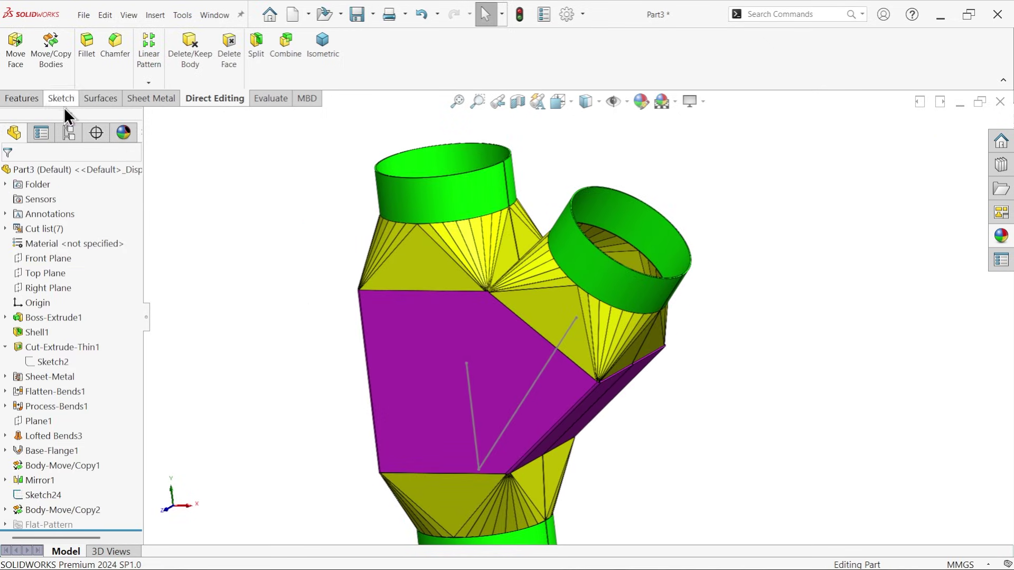
pyautogui.click(23, 99)
pyautogui.click(668, 74)
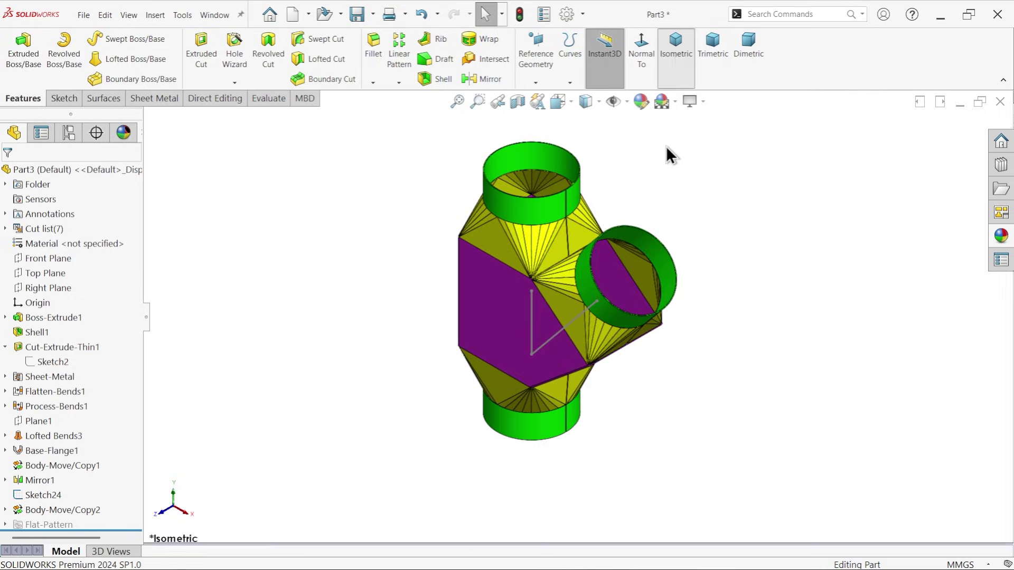
# Isolate the yellow transition body on the inclined branch and inspect its flat pattern, ending with the body refolded and isolation closed.
pyautogui.click(738, 68)
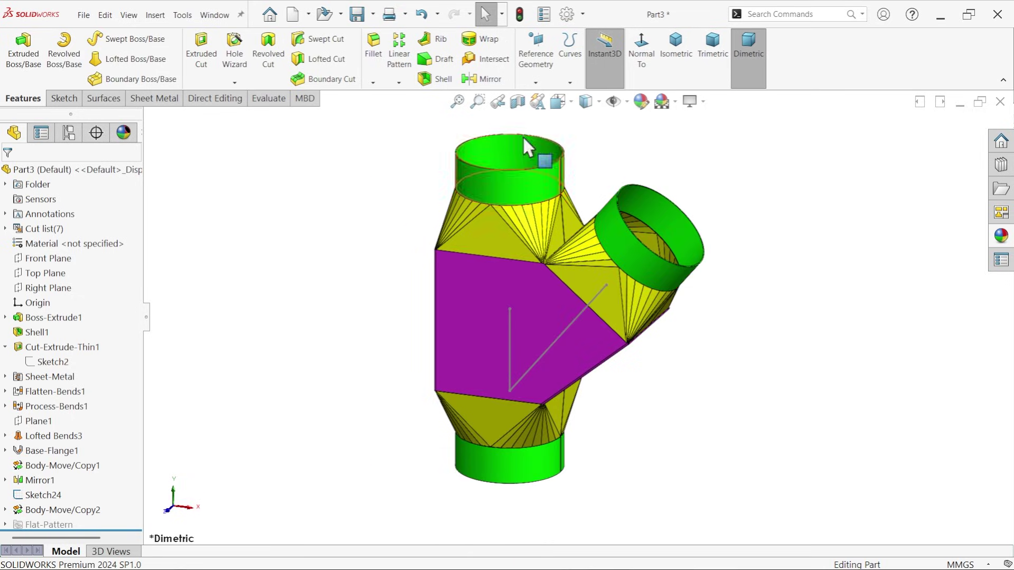
pyautogui.click(223, 104)
pyautogui.click(166, 105)
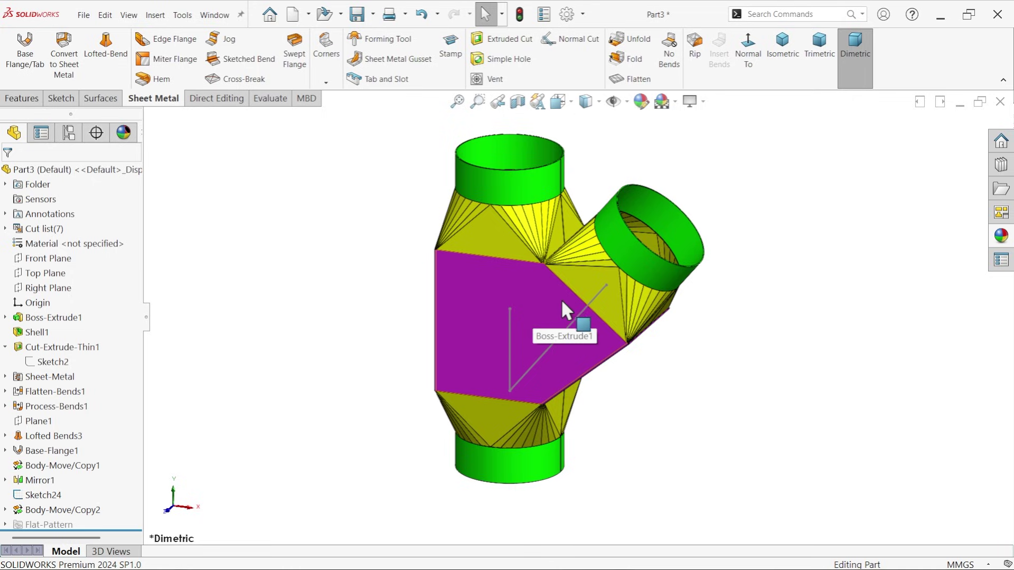
pyautogui.rightClick(600, 289)
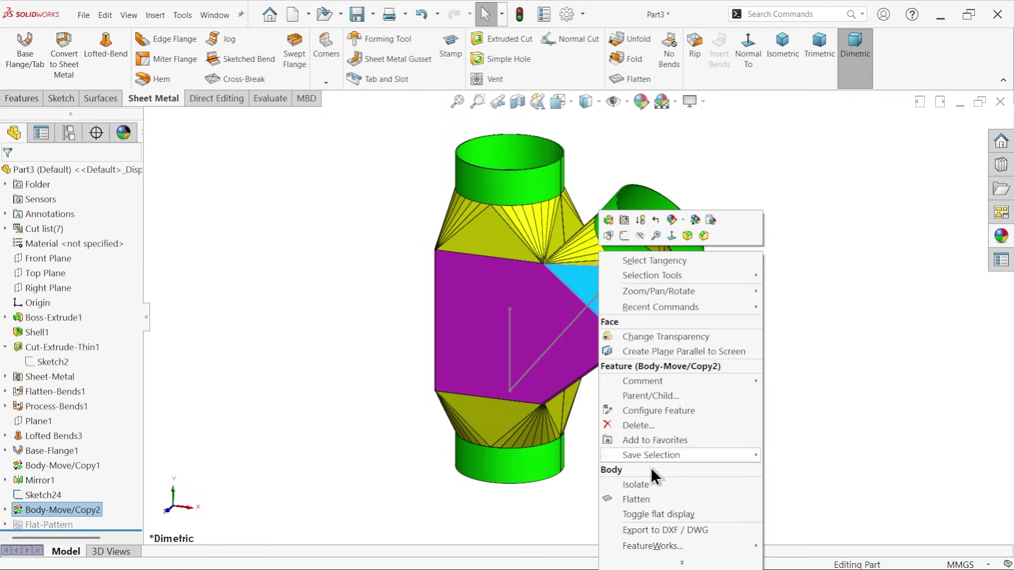
pyautogui.click(632, 487)
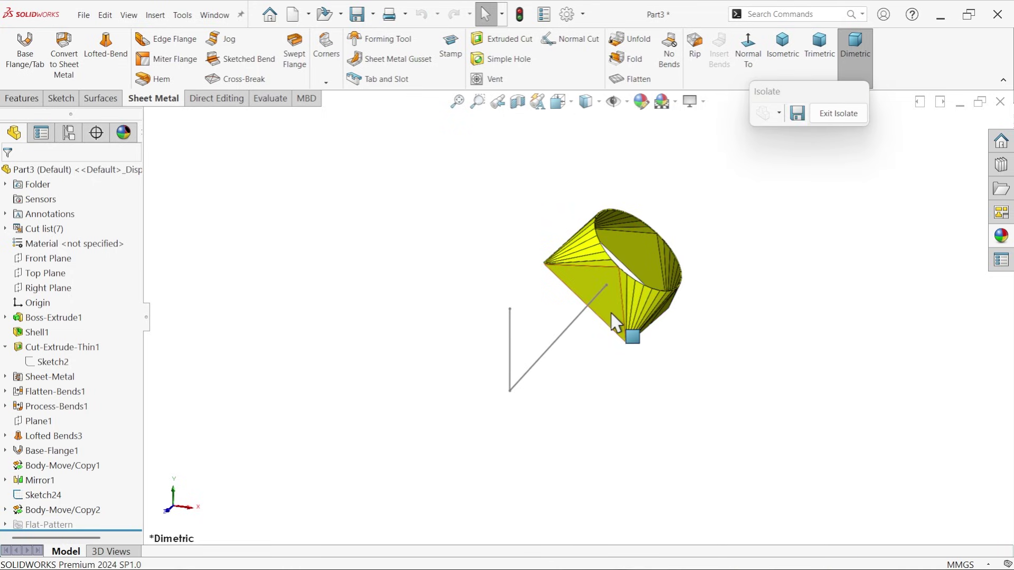
pyautogui.click(611, 312)
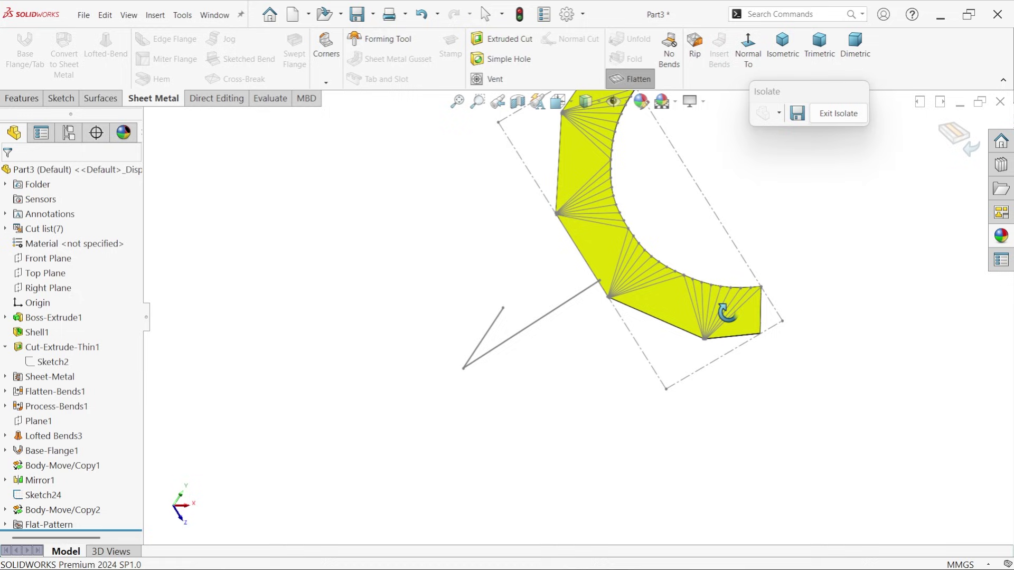
pyautogui.moveTo(727, 313); pyautogui.dragTo(527, 407, button='middle')
pyautogui.click(632, 79)
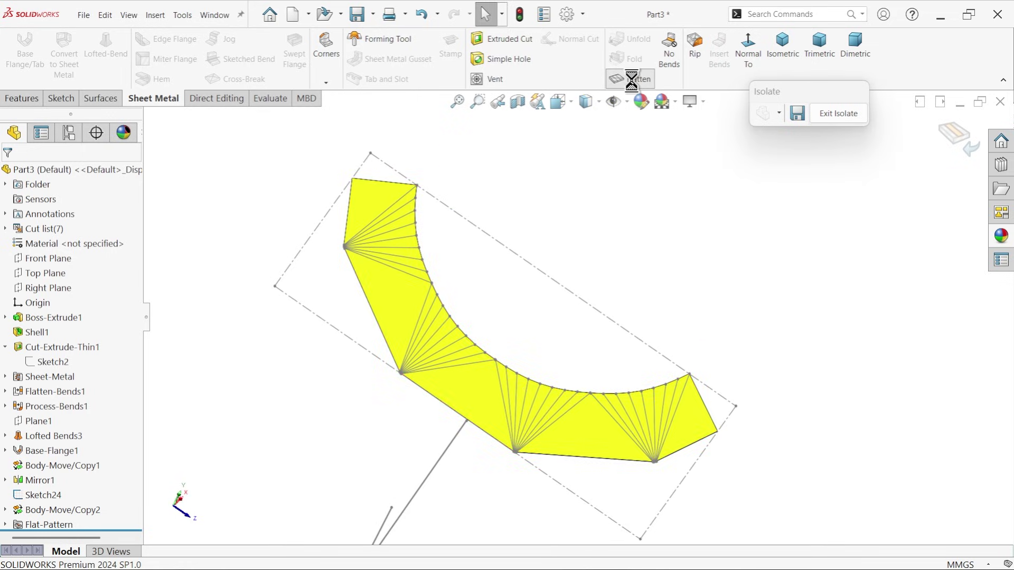
pyautogui.click(827, 114)
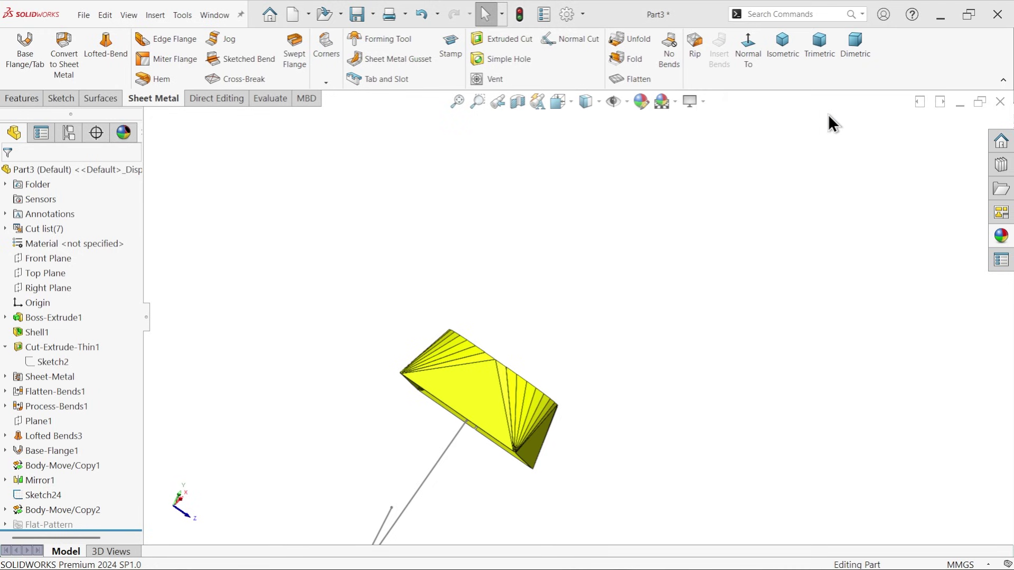
# Isolate the green round collar on the upper straight outlet and inspect its flat pattern, ending with the whole diverter restored.
pyautogui.click(505, 367)
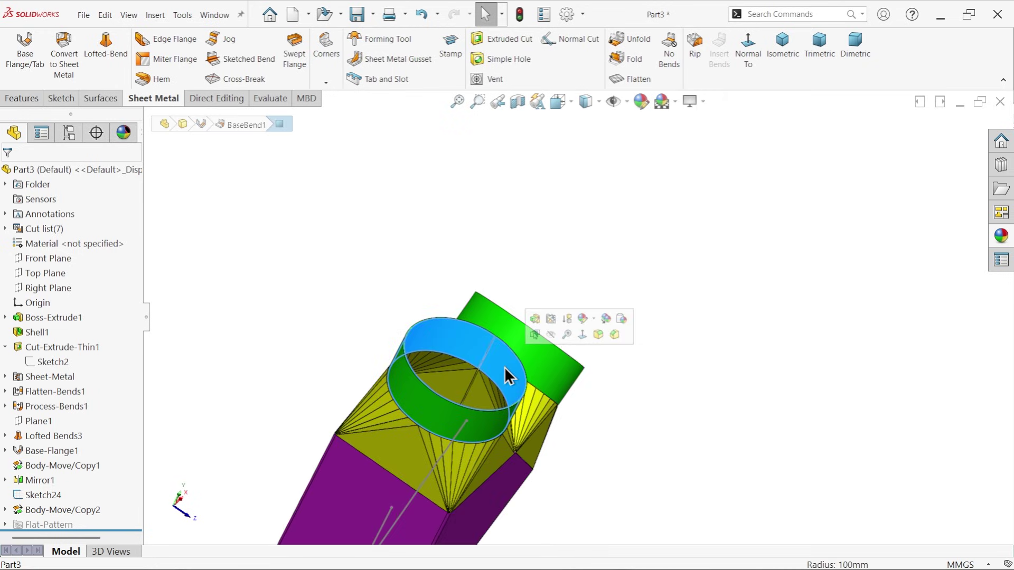
pyautogui.rightClick(503, 365)
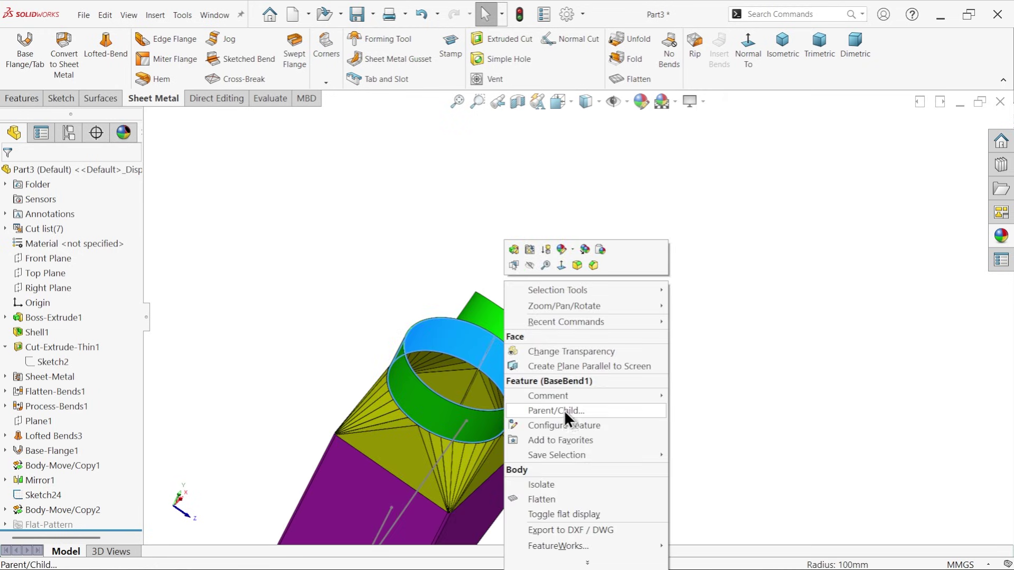
pyautogui.click(543, 484)
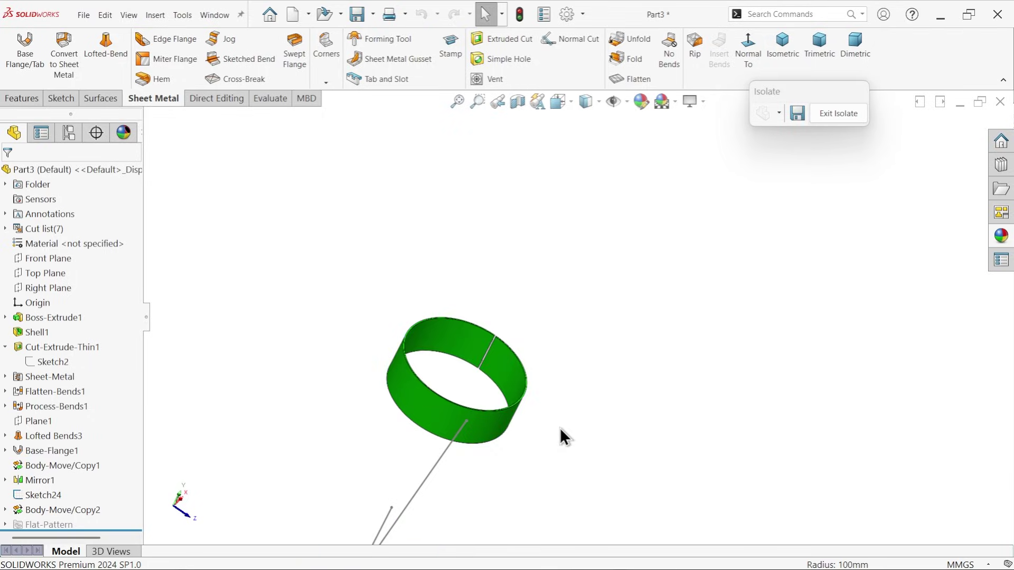
pyautogui.click(507, 354)
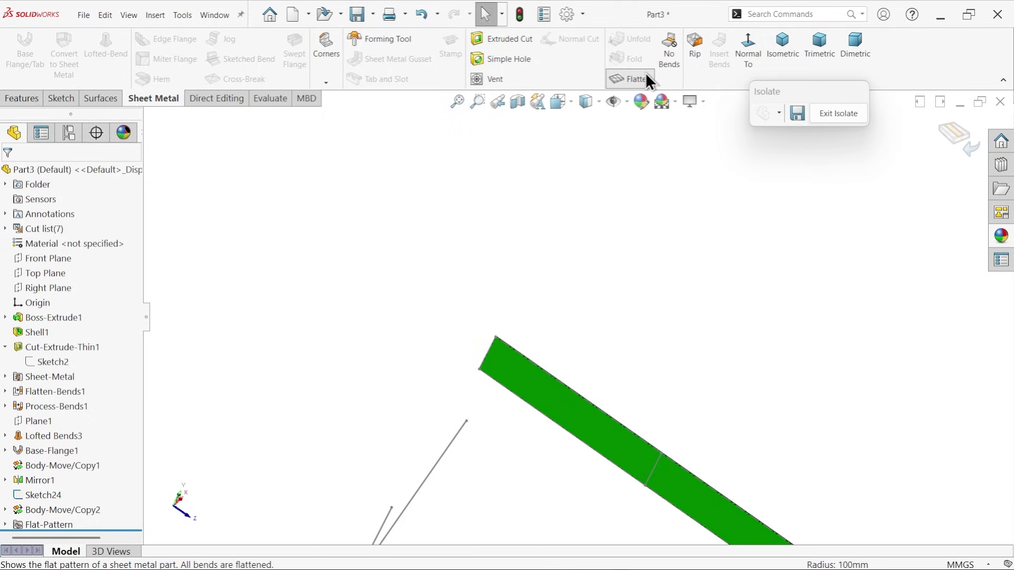
pyautogui.moveTo(680, 334); pyautogui.dragTo(611, 261, button='middle')
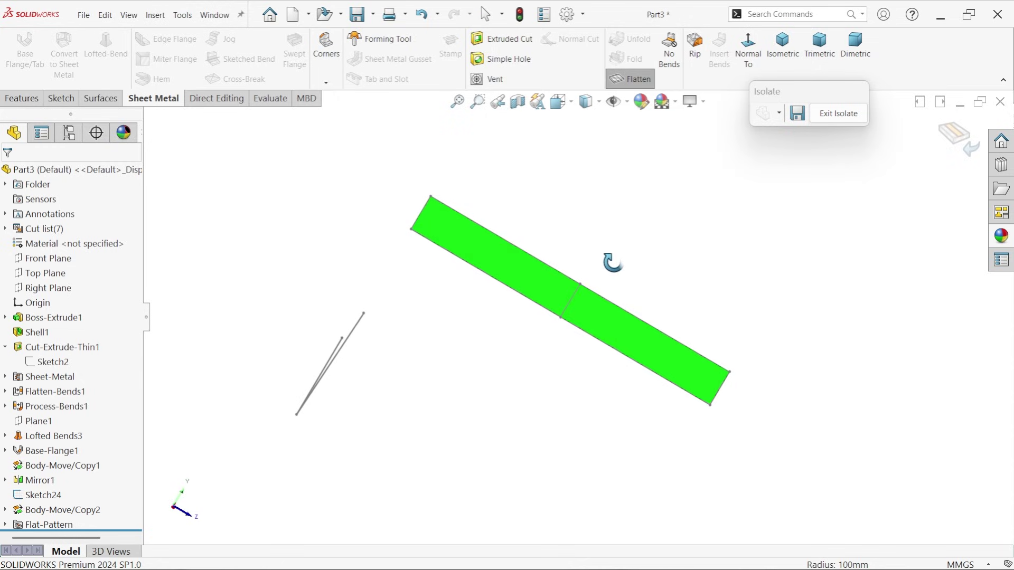
pyautogui.click(637, 83)
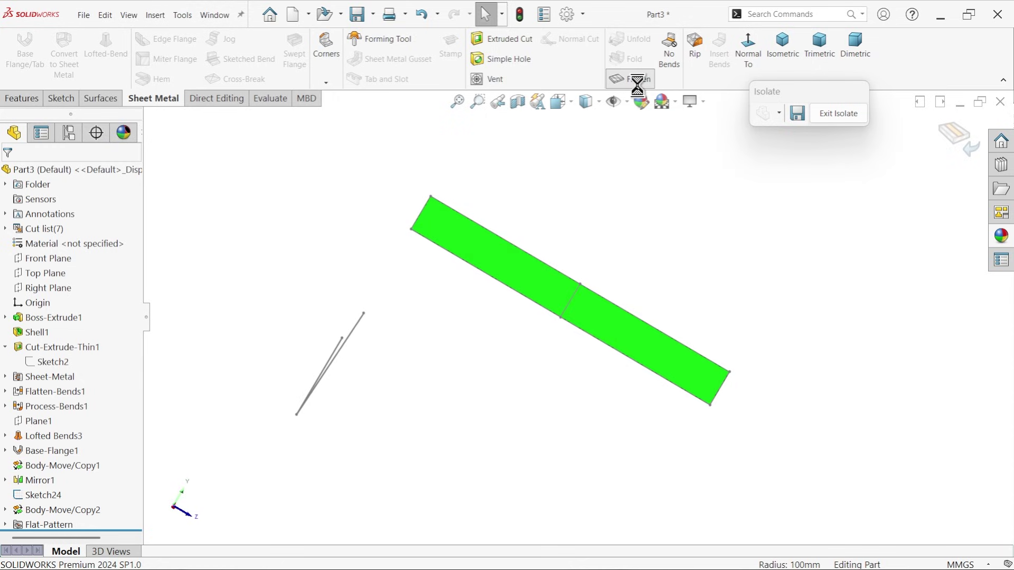
pyautogui.click(839, 116)
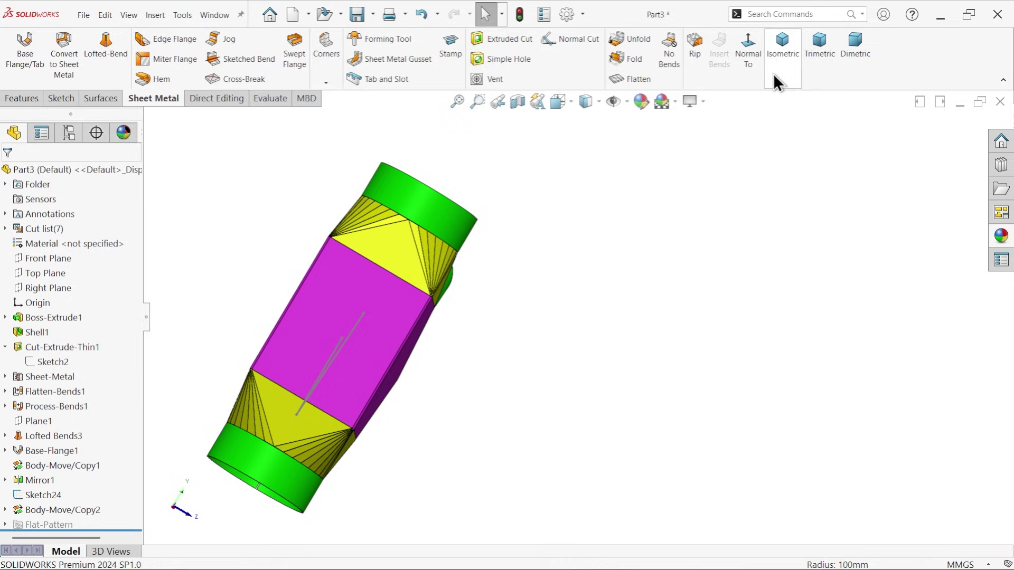
# Orient the diverter to the dimetric view and hide the angled reference sketch lines on the body.
pyautogui.click(854, 50)
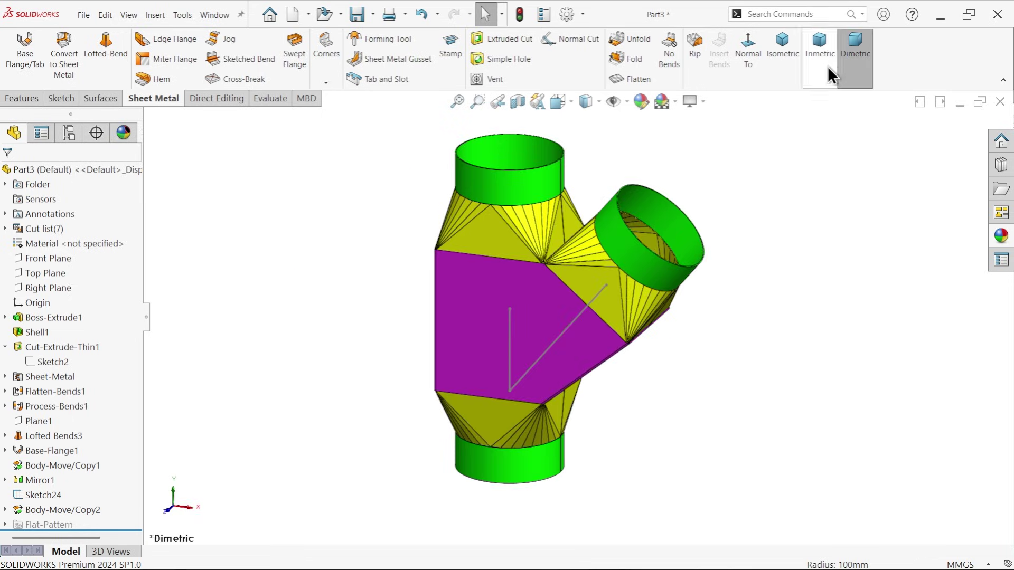
pyautogui.click(572, 324)
pyautogui.click(717, 324)
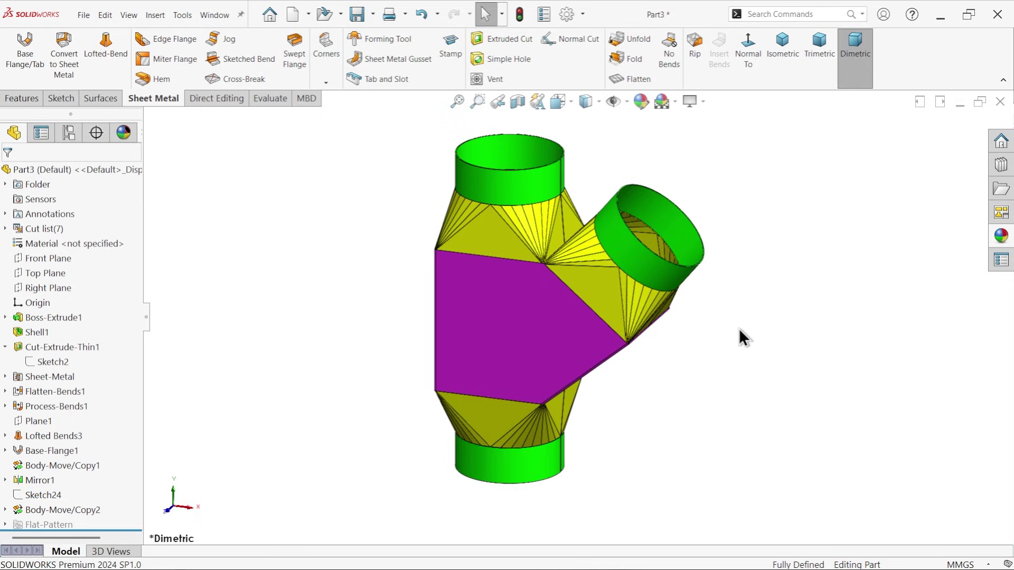
pyautogui.scroll(-2, 739, 328)
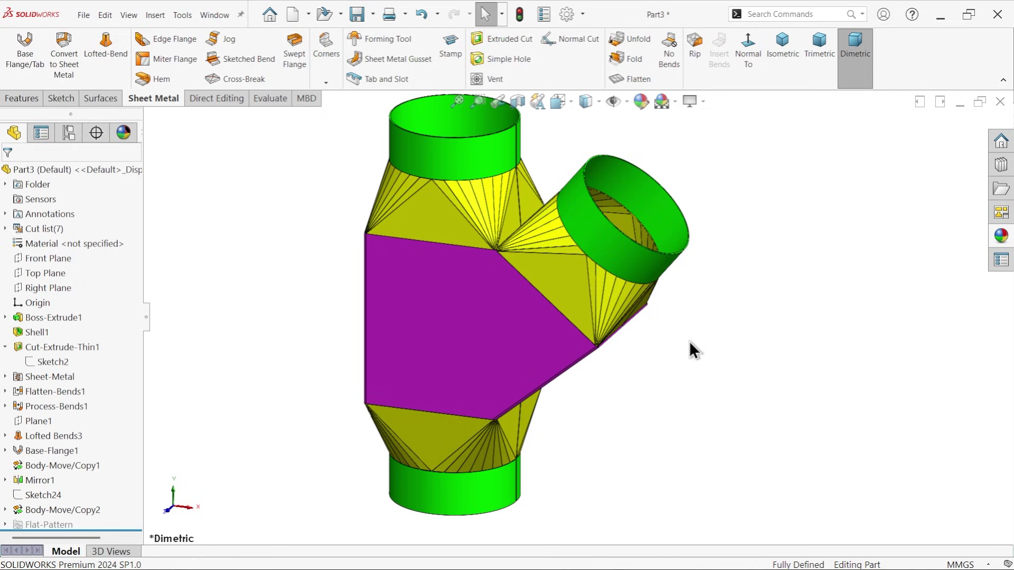
pyautogui.scroll(1, 681, 339)
pyautogui.scroll(-1, 666, 318)
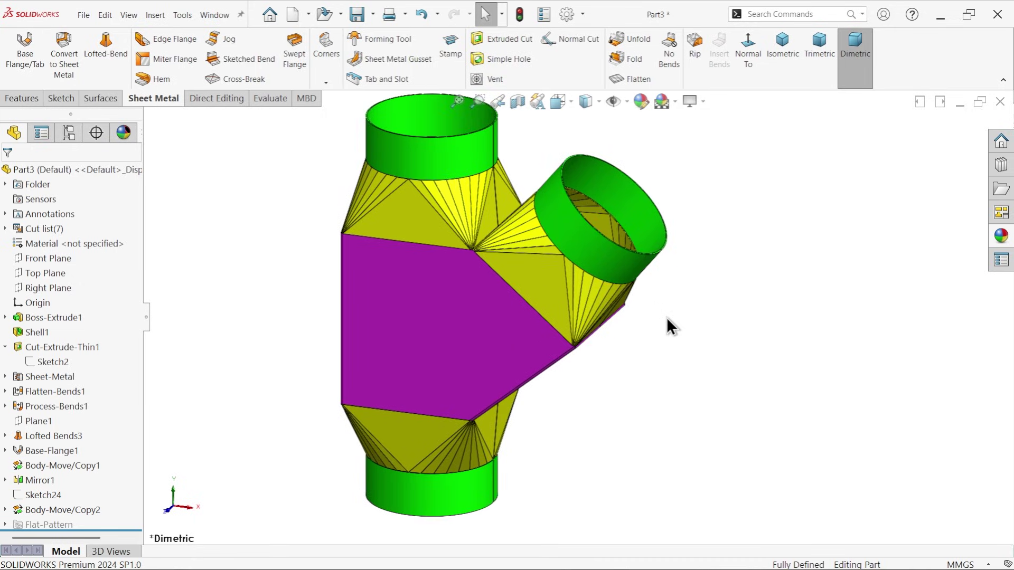